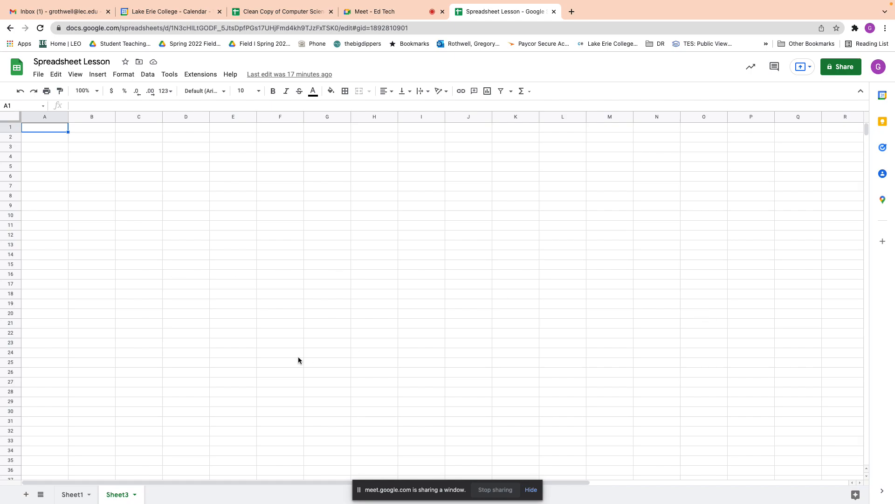
# Set the sheet zoom to 150% and enter the column header Students in cell A1.
pyautogui.click(95, 91)
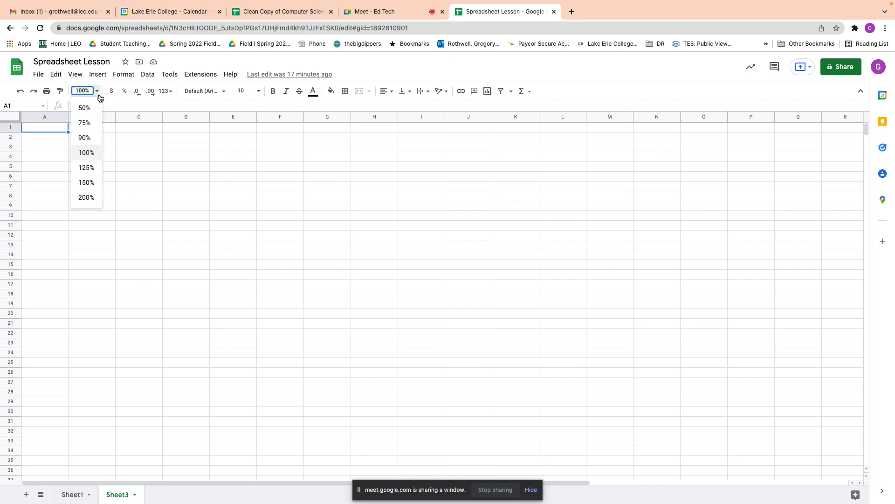
pyautogui.click(90, 183)
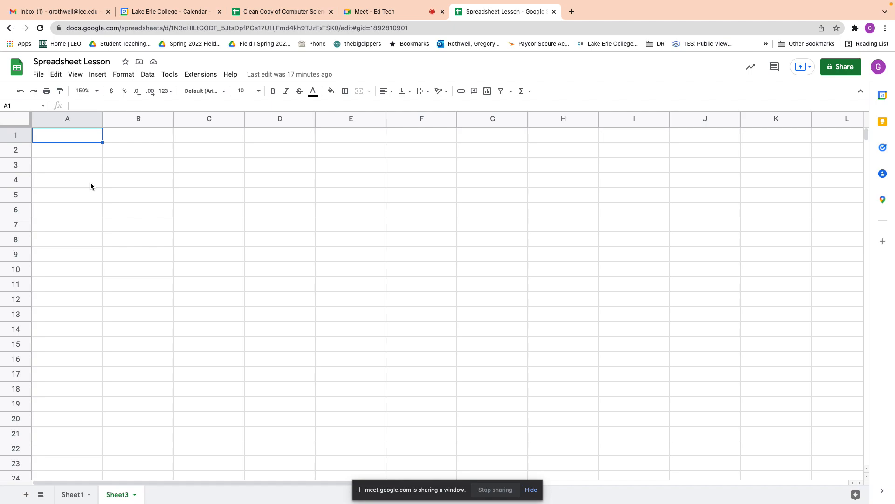
pyautogui.click(65, 145)
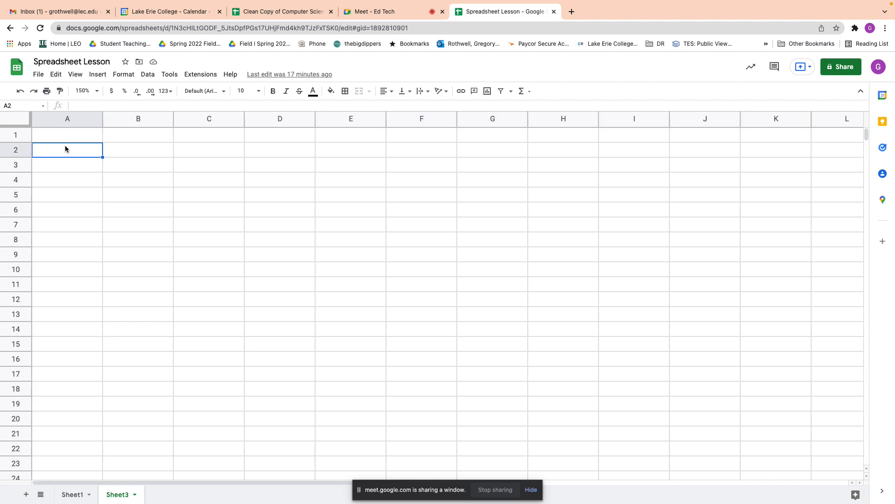
pyautogui.click(61, 138)
pyautogui.write('Students')
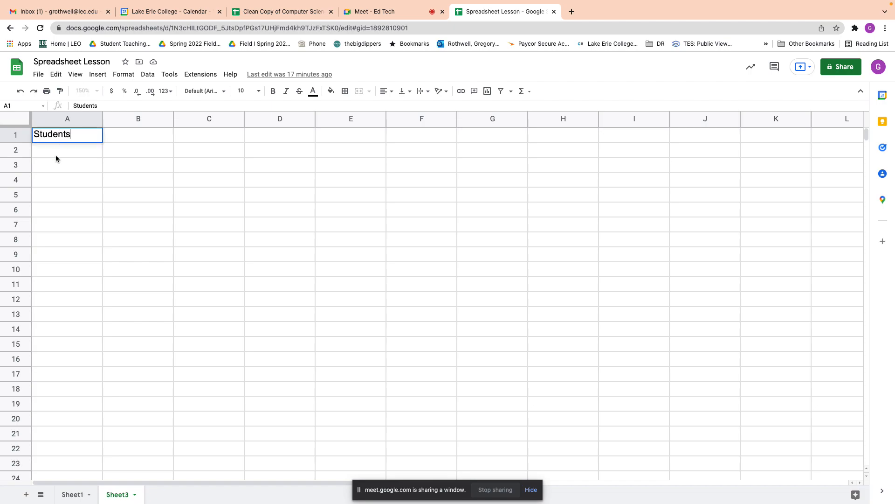
# Enter the first five students' first names in cells A2 through A6, one per row.
pyautogui.click(55, 155)
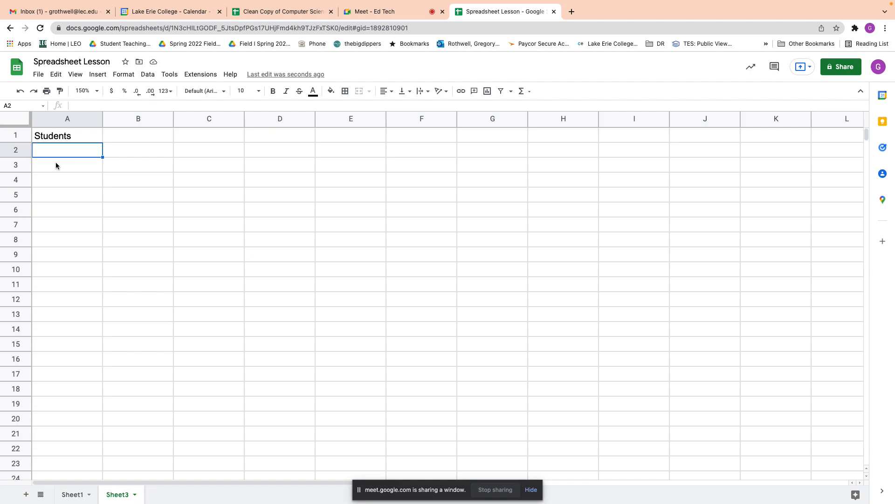
pyautogui.write('Sam')
pyautogui.press('Return')
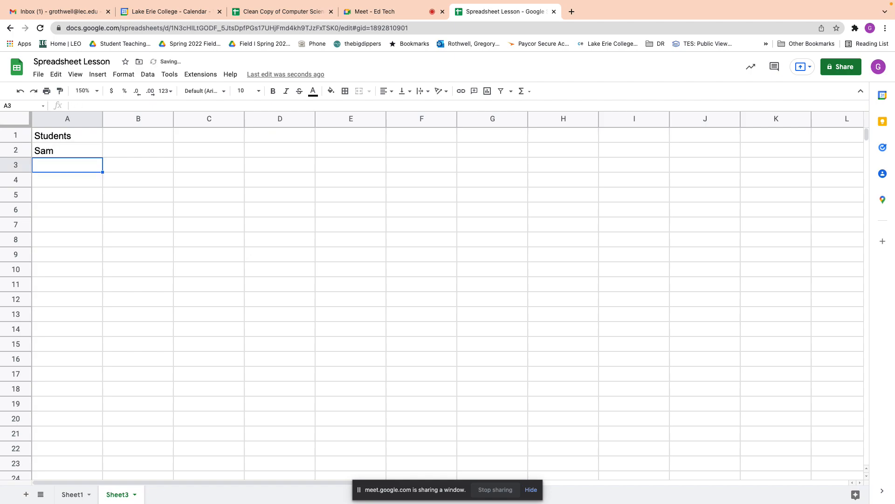
pyautogui.write('Rose')
pyautogui.press('Return')
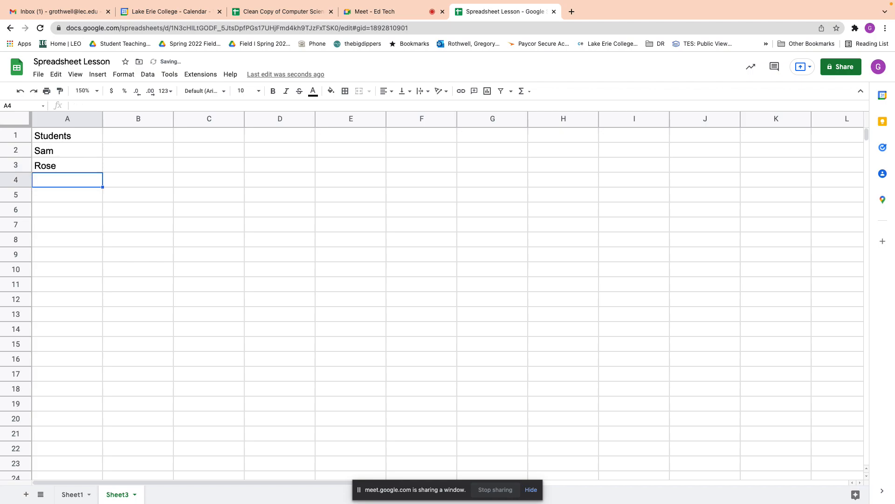
pyautogui.write('Benny')
pyautogui.press('Return')
pyautogui.write('Kid')
pyautogui.press('Return')
pyautogui.write('Frank')
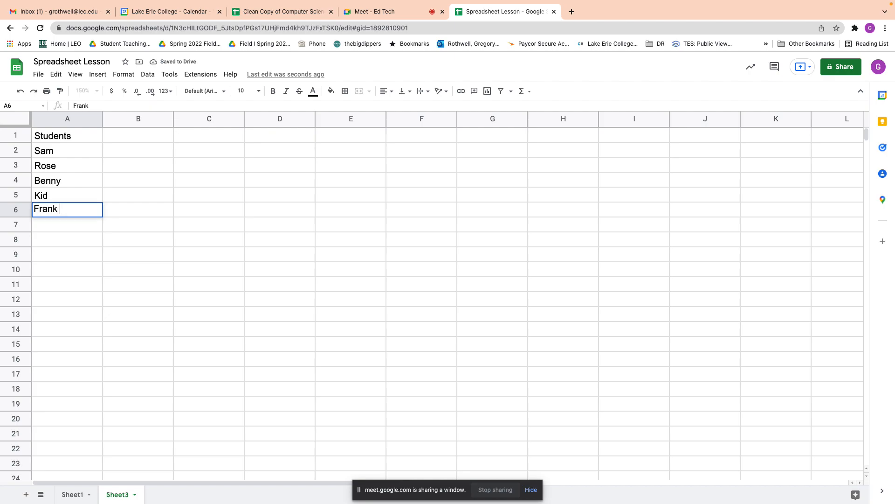
pyautogui.press('Return')
# Enter the sixth and seventh students' first names in cells A7 and A8, correcting any typing mistakes.
pyautogui.write('Franci')
pyautogui.press('BackSpace')
pyautogui.press('BackSpace')
pyautogui.write('ci')
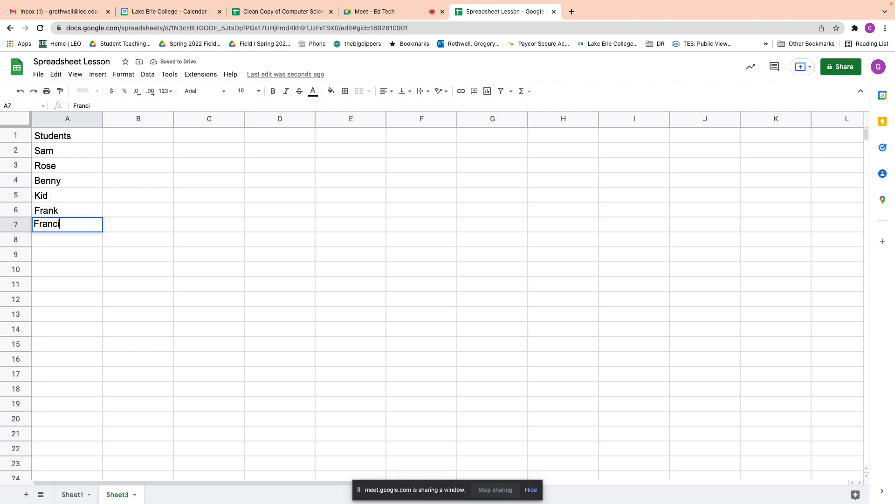
pyautogui.write('s')
pyautogui.press('Return')
pyautogui.write('tod')
pyautogui.press('BackSpace')
pyautogui.press('BackSpace')
pyautogui.press('BackSpace')
pyautogui.write('Todd')
pyautogui.press('Return')
# Complete the student list with the last three first names in cells A9 through A11.
pyautogui.write('Kellyi')
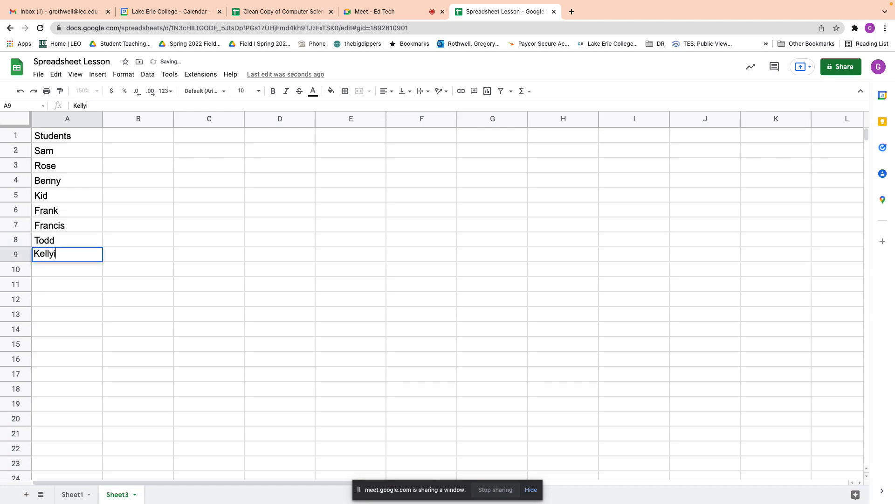
pyautogui.press('BackSpace')
pyautogui.write('i')
pyautogui.press('Return')
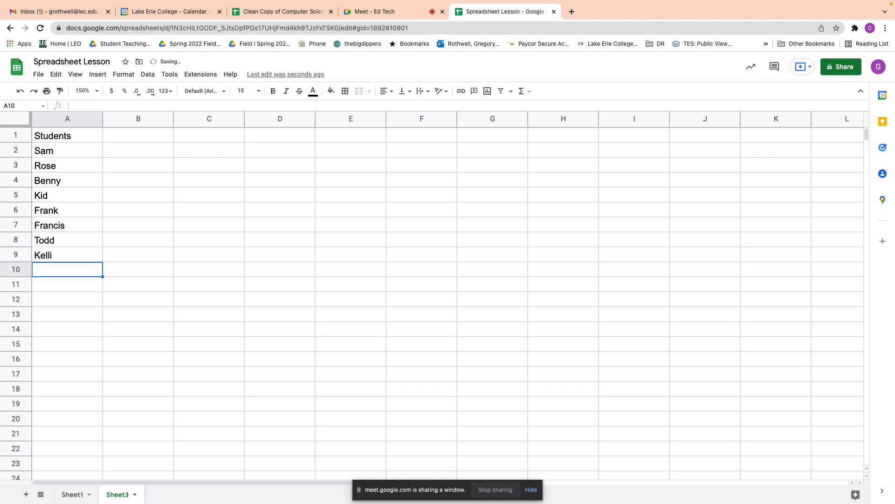
pyautogui.write('Brandon')
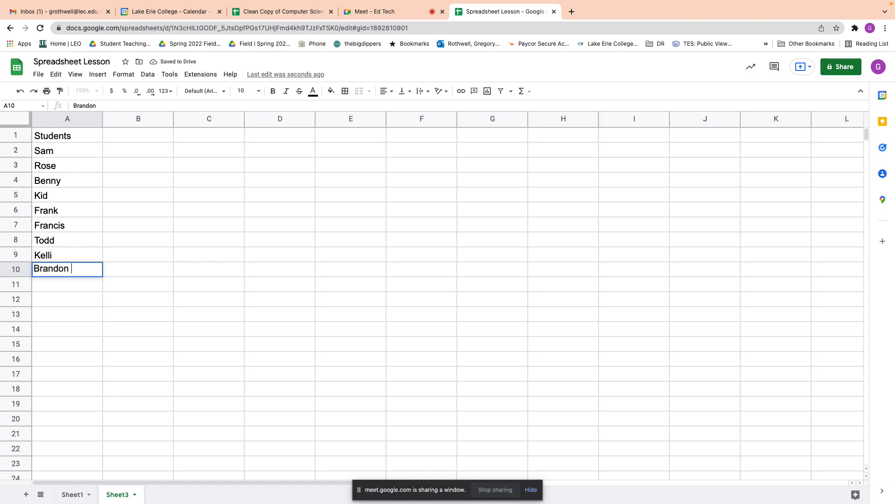
pyautogui.press('Return')
pyautogui.write('W')
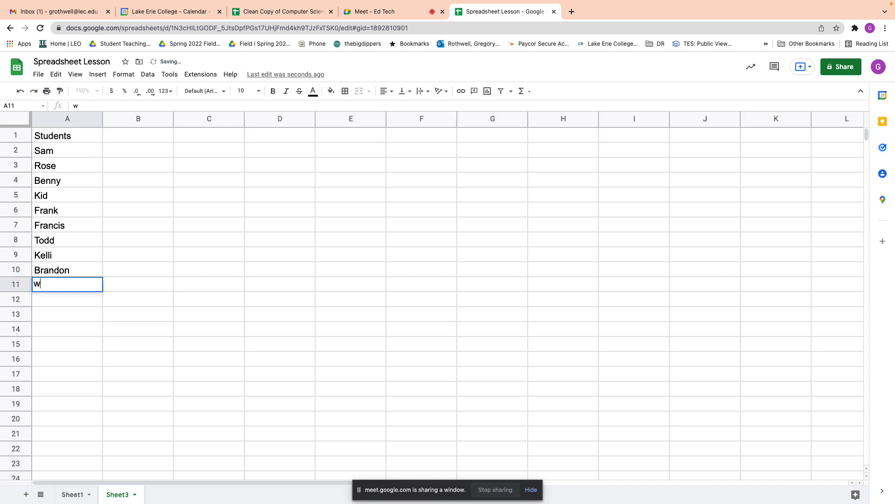
pyautogui.write('alt')
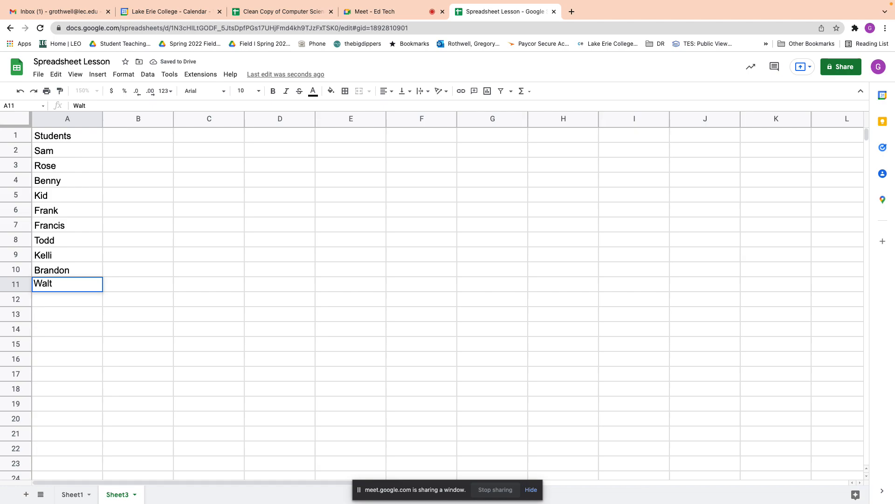
pyautogui.press('Return')
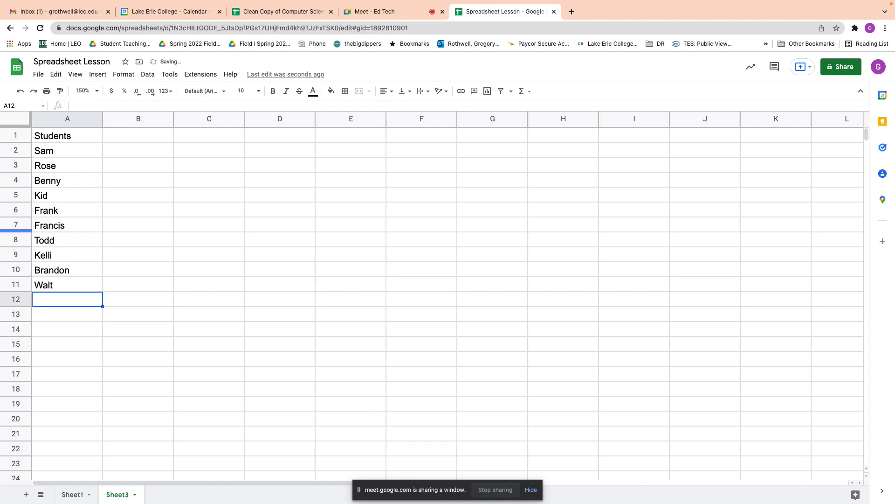
# Enter the column header HW1 in cell B1, beside the Students header.
pyautogui.click(45, 138)
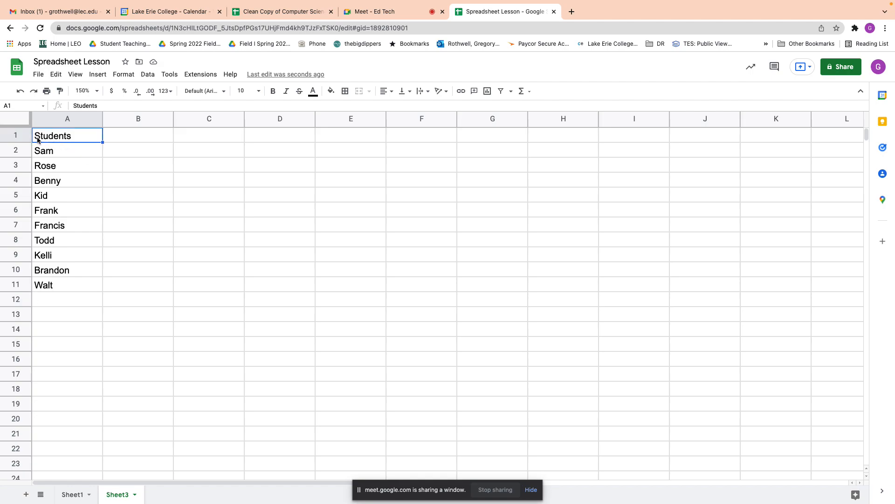
pyautogui.click(132, 138)
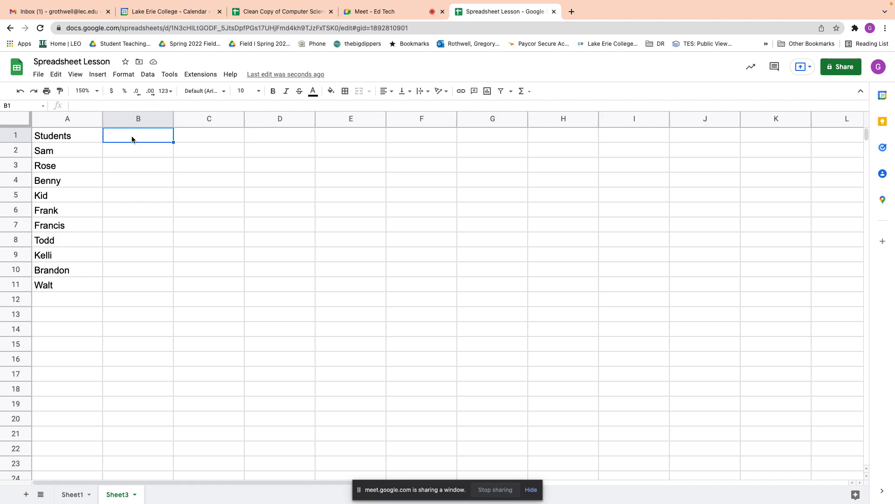
pyautogui.write('HW1')
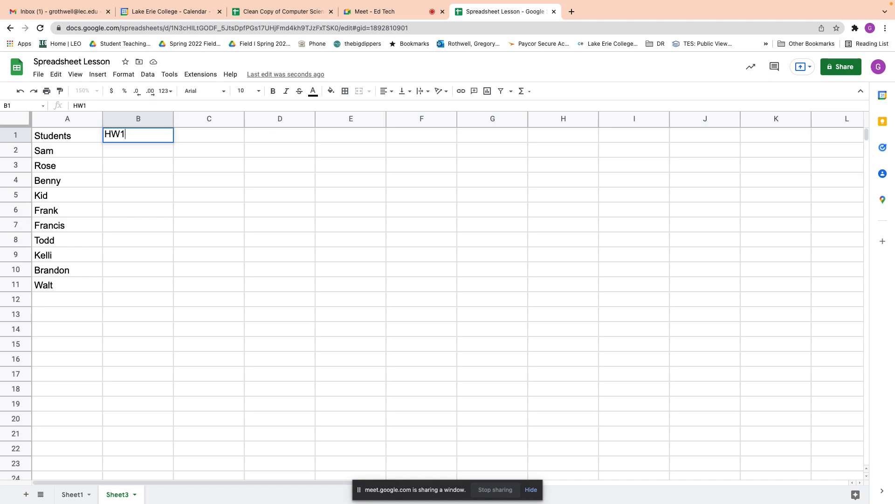
pyautogui.press('Return')
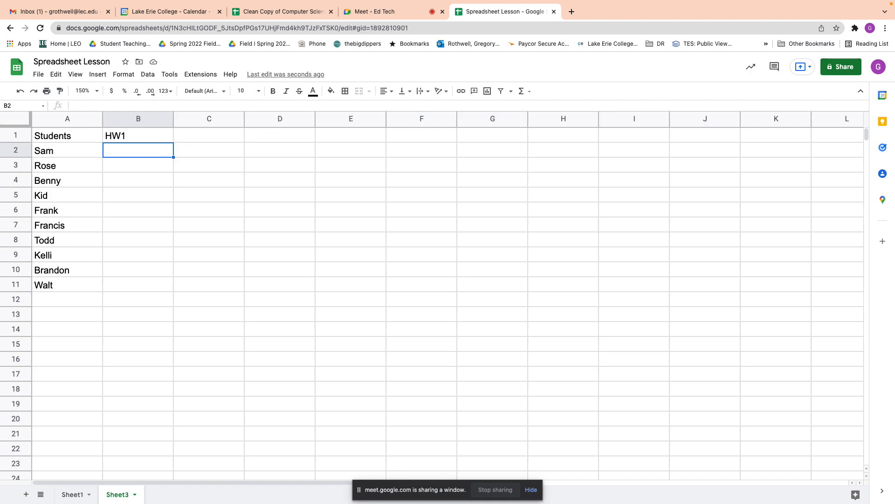
# Enter the HW1 scores 100, 100, 90, 89 and 57 in cells B2 through B6.
pyautogui.write('100')
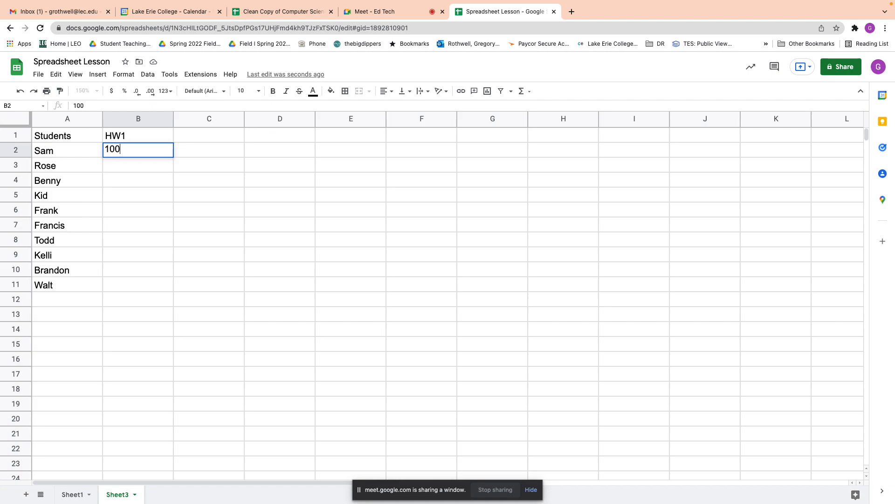
pyautogui.press('Return')
pyautogui.write('100')
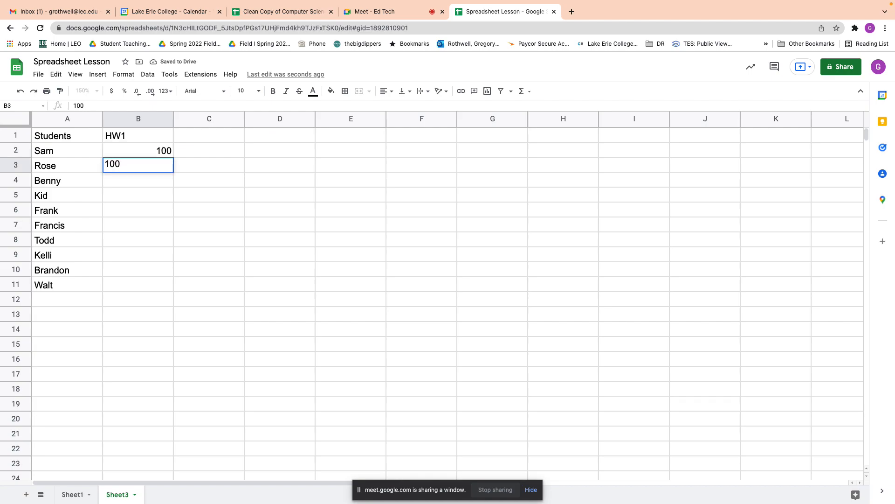
pyautogui.press('Return')
pyautogui.write('90')
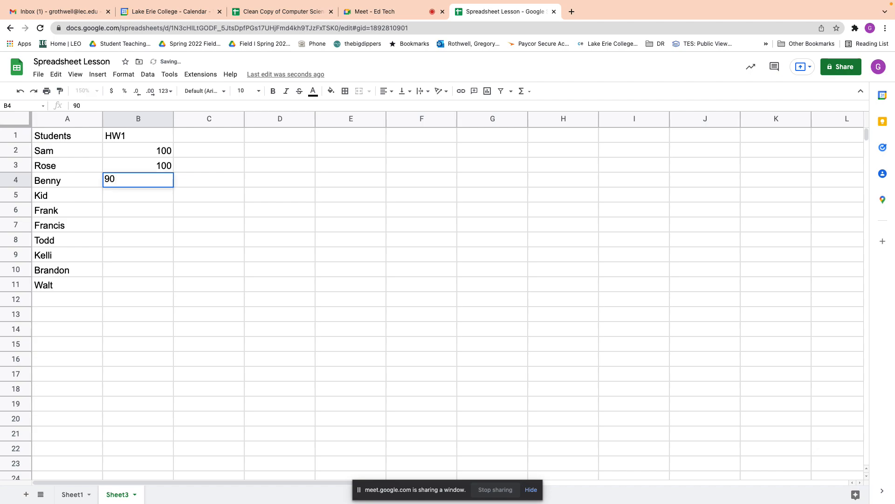
pyautogui.press('Return')
pyautogui.write('89')
pyautogui.press('Return')
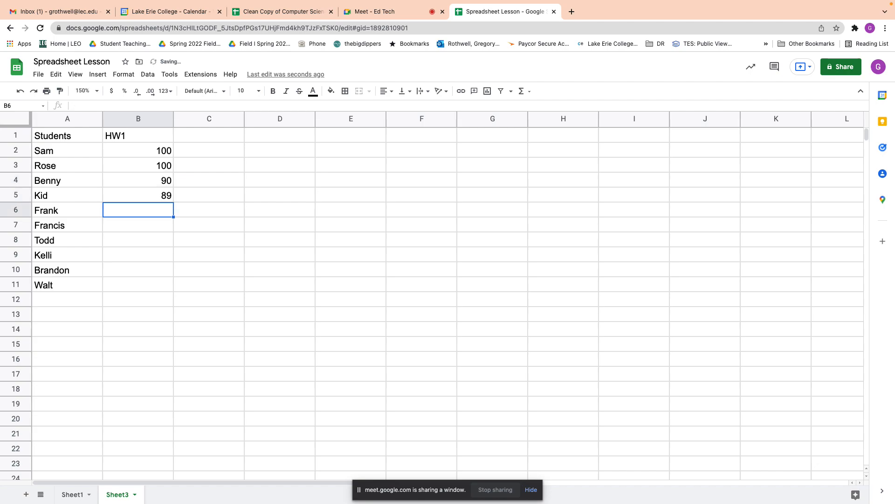
pyautogui.write('57=')
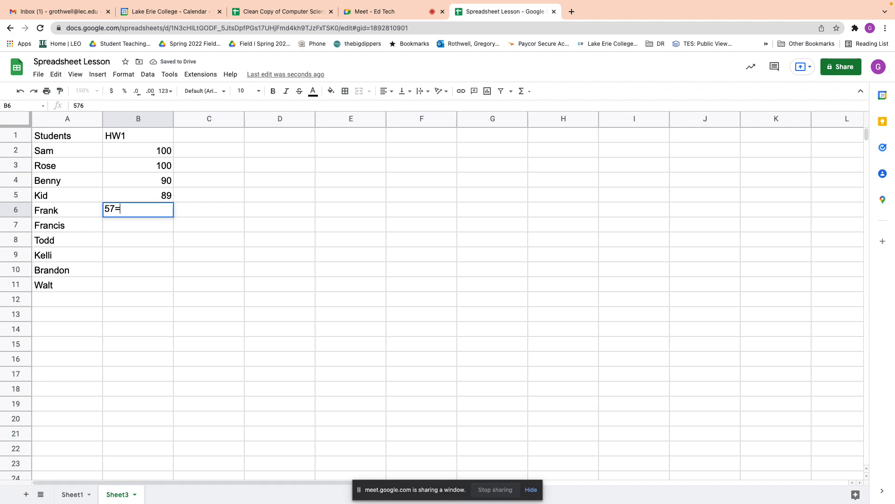
pyautogui.press('Return')
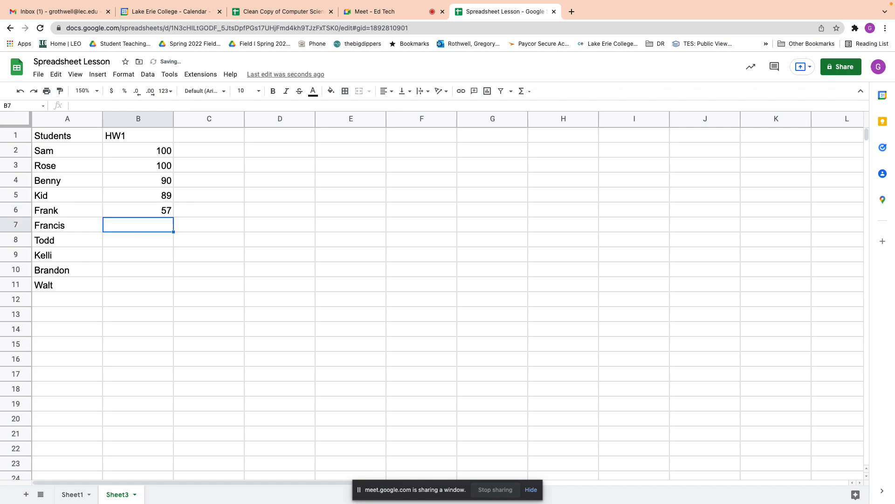
# Enter the remaining HW1 scores 100, 33, 2, 100 and 86 in cells B7 through B11.
pyautogui.write('100')
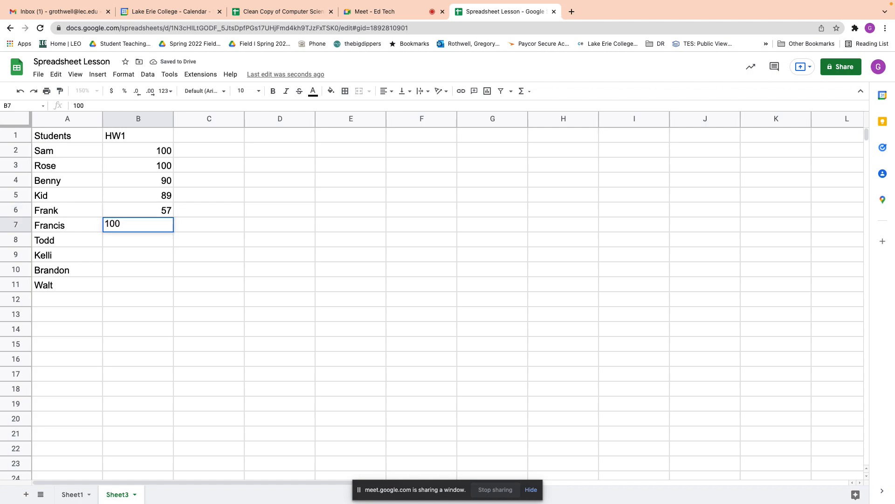
pyautogui.press('Return')
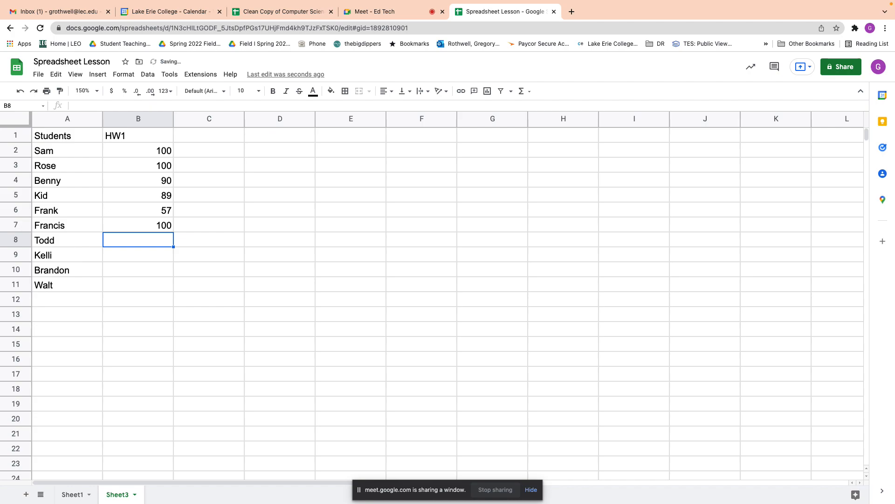
pyautogui.write('33')
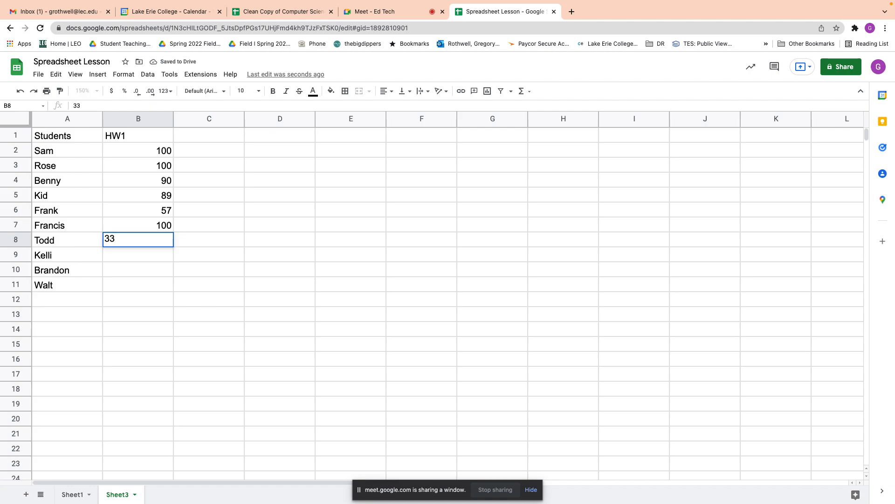
pyautogui.press('Return')
pyautogui.write('2')
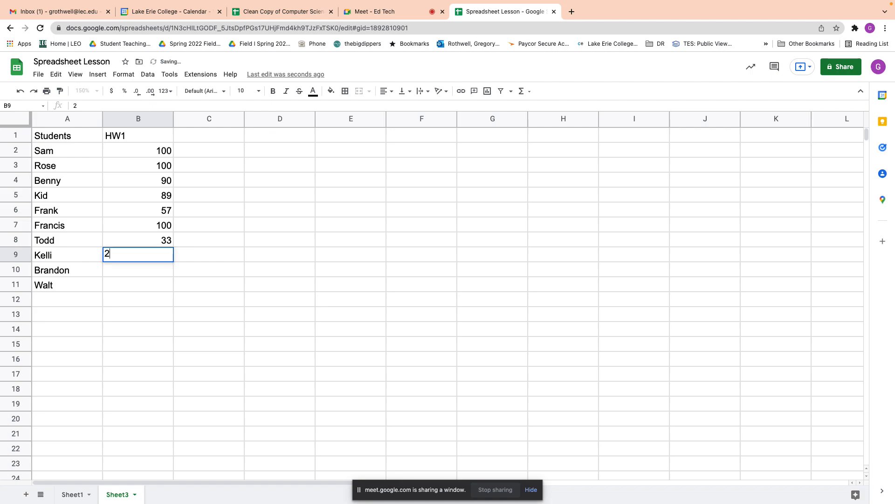
pyautogui.press('Return')
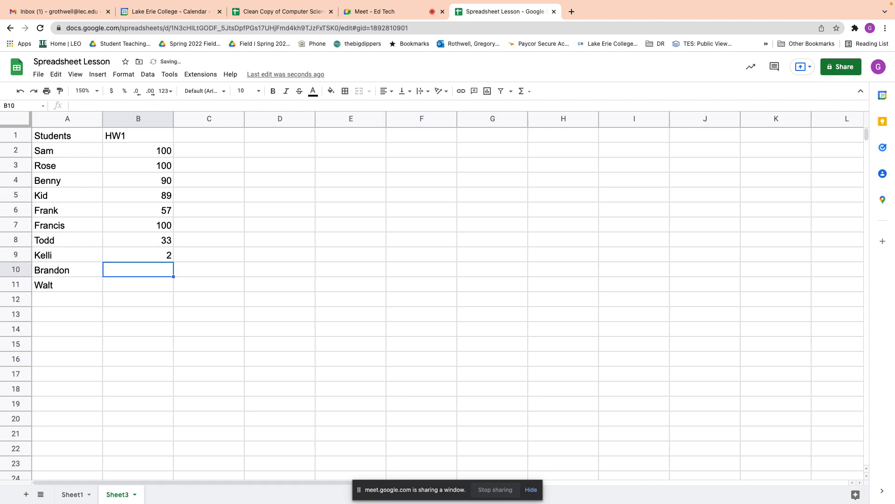
pyautogui.write('100')
pyautogui.press('Return')
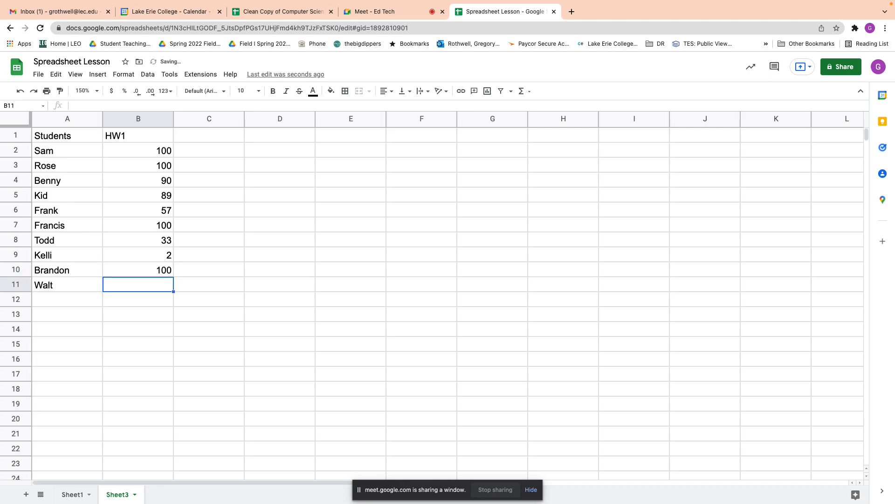
pyautogui.write('86')
pyautogui.press('Return')
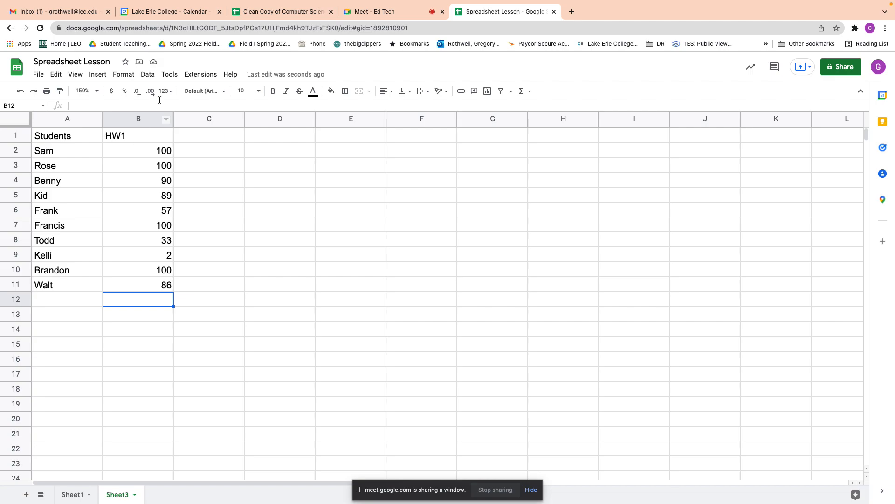
# Enter the column header HW2 in cell C1, beside the HW1 header.
pyautogui.click(207, 137)
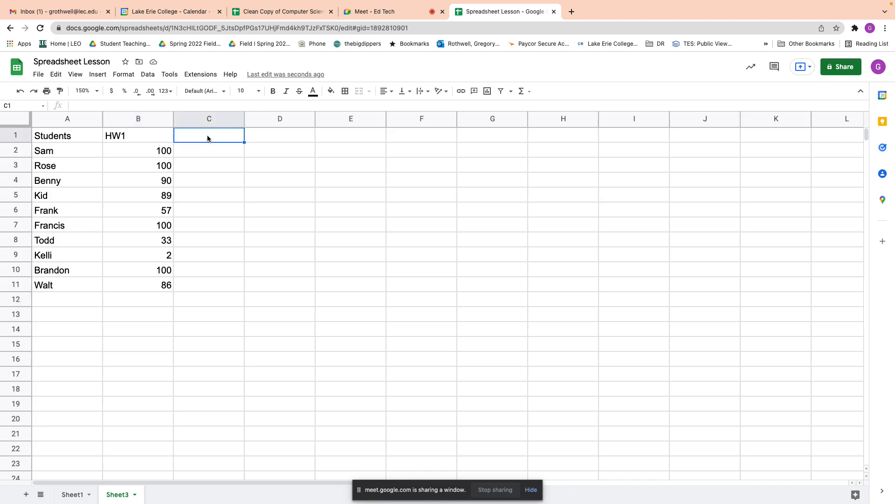
pyautogui.write('HW2')
pyautogui.press('Return')
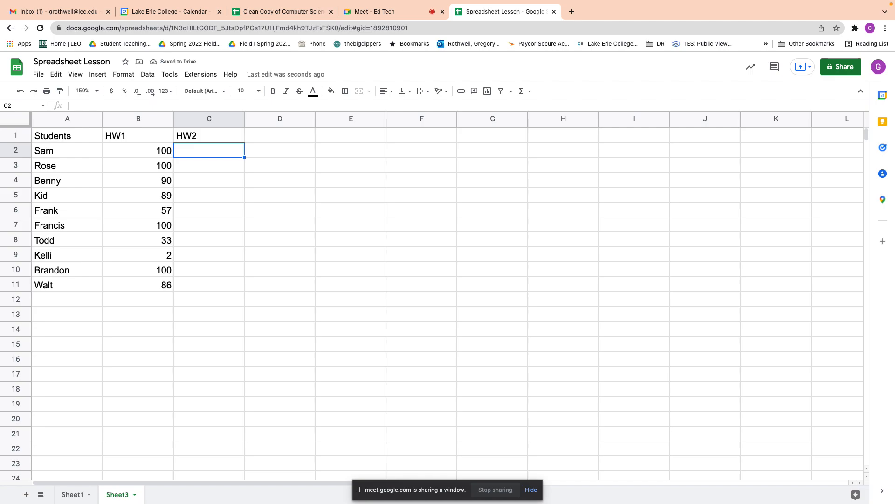
# Enter the HW2 score 100 in cell C2 and fill it down through C11 for all students.
pyautogui.write('100')
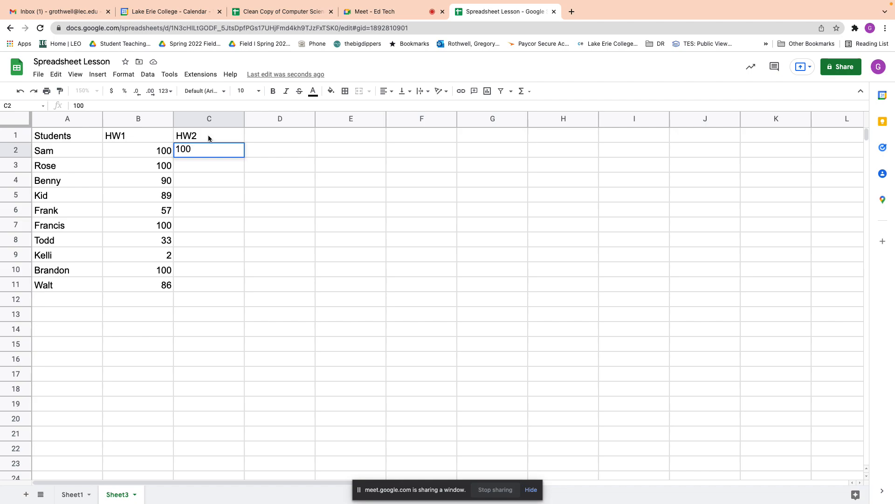
pyautogui.press('Return')
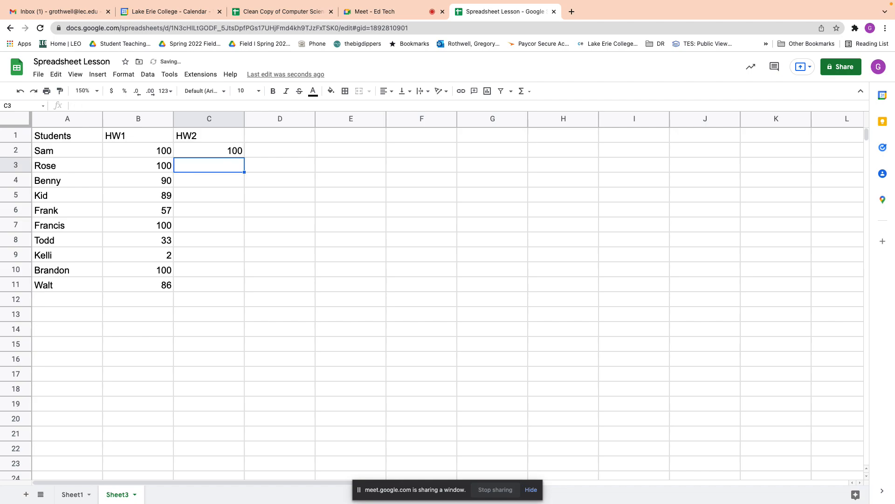
pyautogui.click(233, 154)
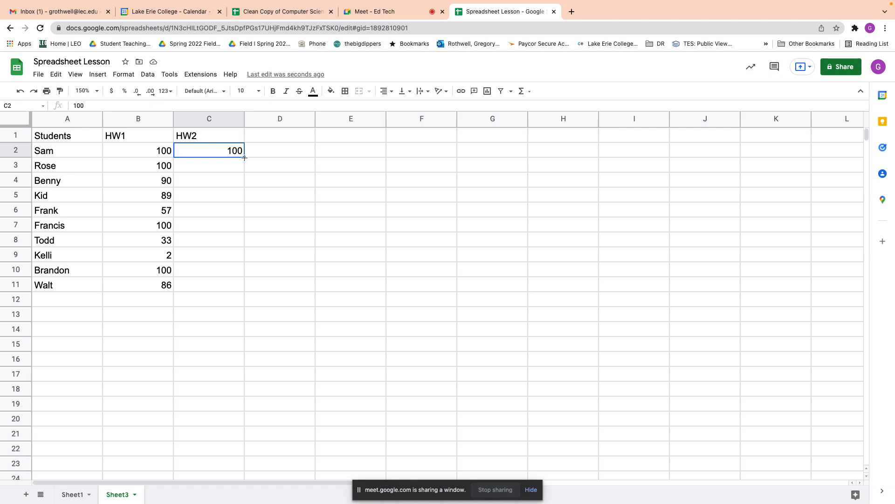
pyautogui.moveTo(244, 157); pyautogui.dragTo(235, 285)
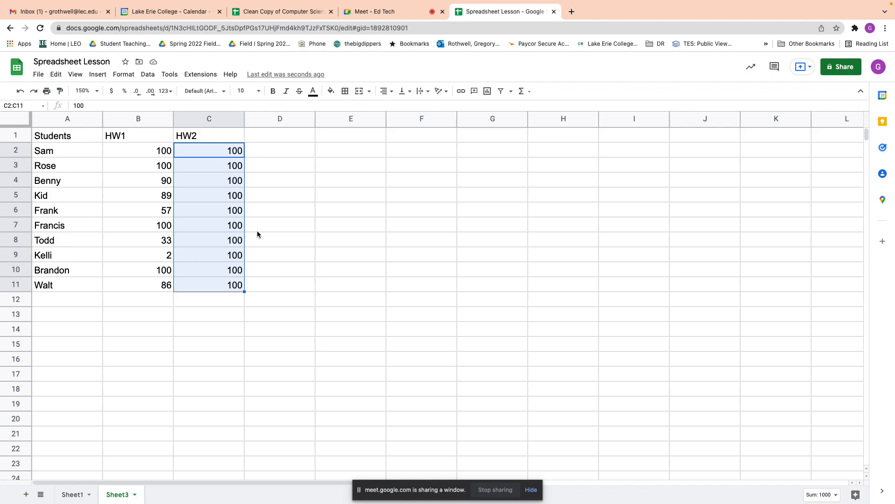
pyautogui.click(271, 150)
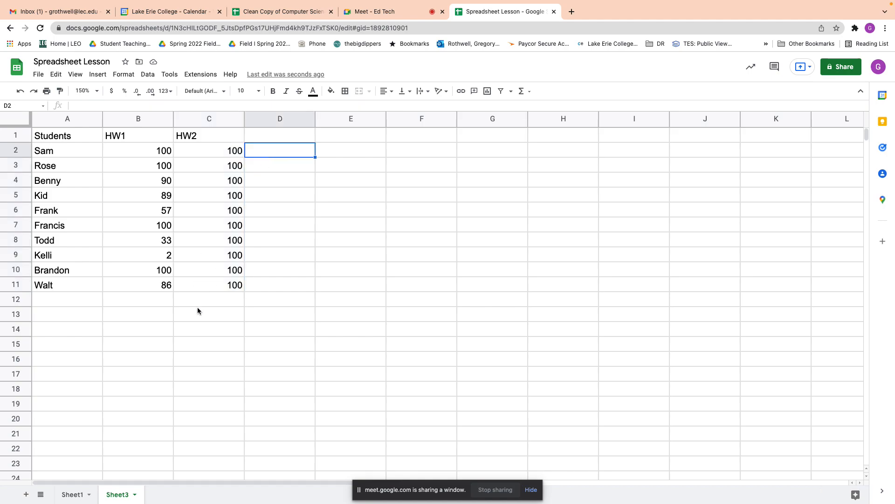
# Enter 1, 2, 3 and 4 in cells B14 through B17 and fill the 4 down through B22.
pyautogui.click(152, 336)
pyautogui.write('1')
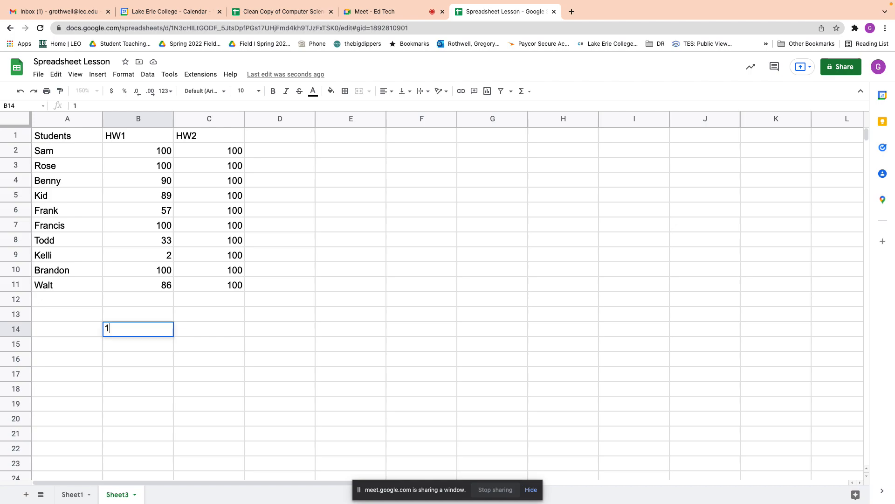
pyautogui.press('Return')
pyautogui.write('2')
pyautogui.press('Return')
pyautogui.write('3')
pyautogui.press('Return')
pyautogui.write('4')
pyautogui.press('Return')
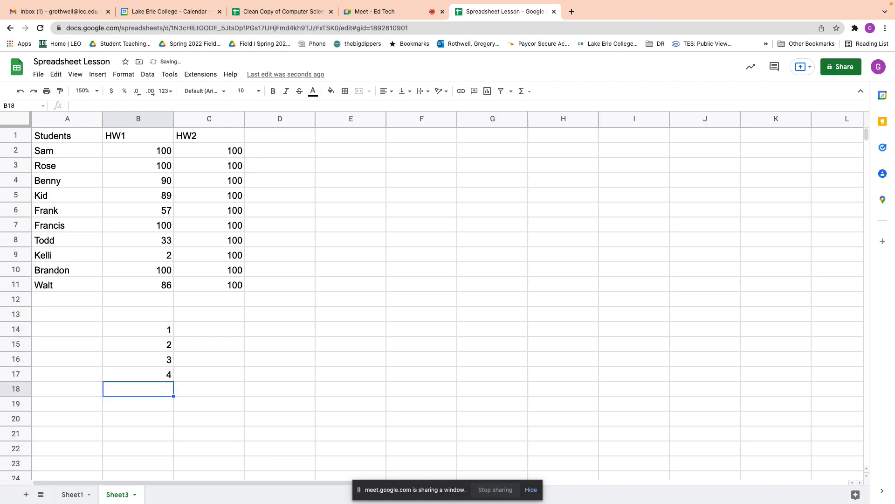
pyautogui.click(165, 378)
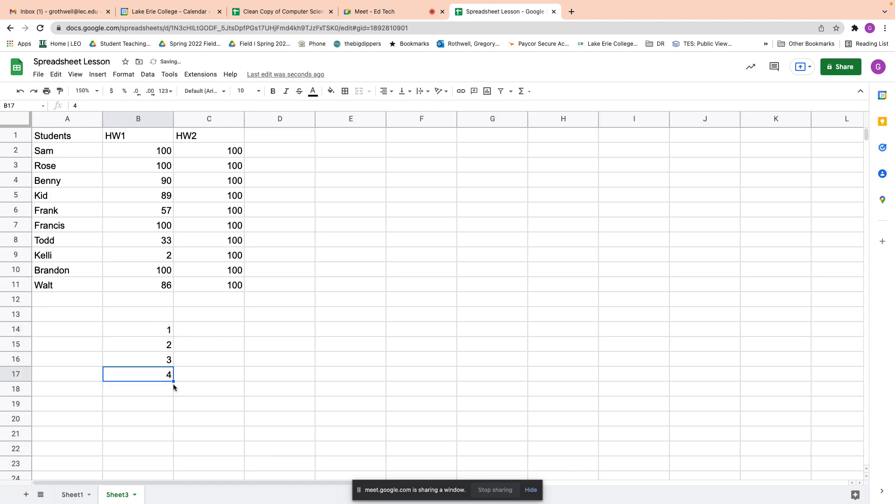
pyautogui.moveTo(173, 381); pyautogui.dragTo(172, 451)
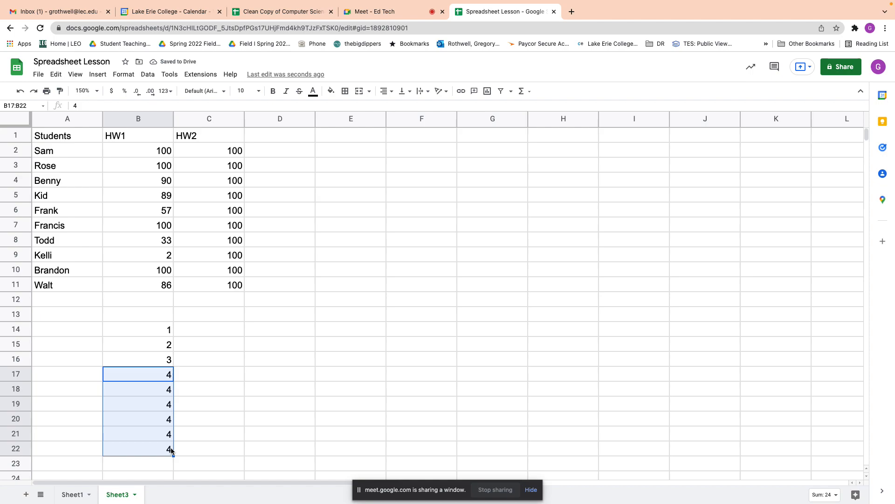
# Clear the trial numbers from cells B14 through B22 below the gradebook.
pyautogui.moveTo(147, 330); pyautogui.dragTo(150, 415)
pyautogui.press('Delete')
pyautogui.scroll(2, 262, 409)
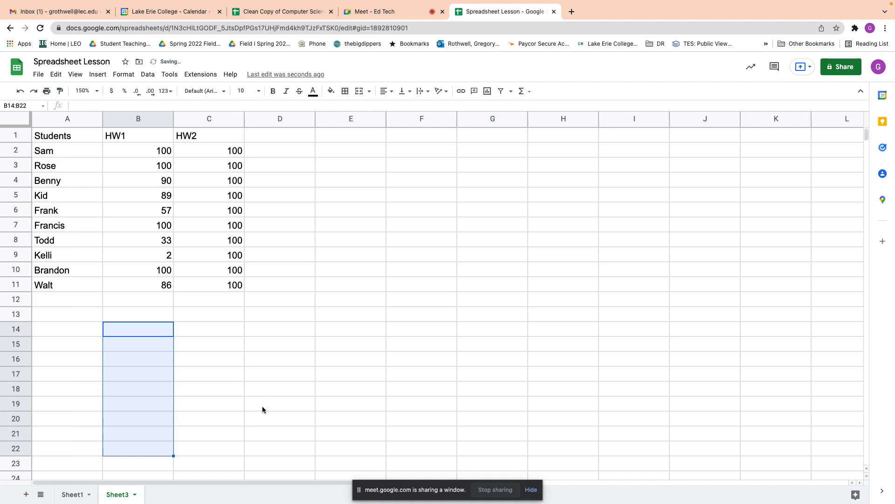
pyautogui.click(243, 320)
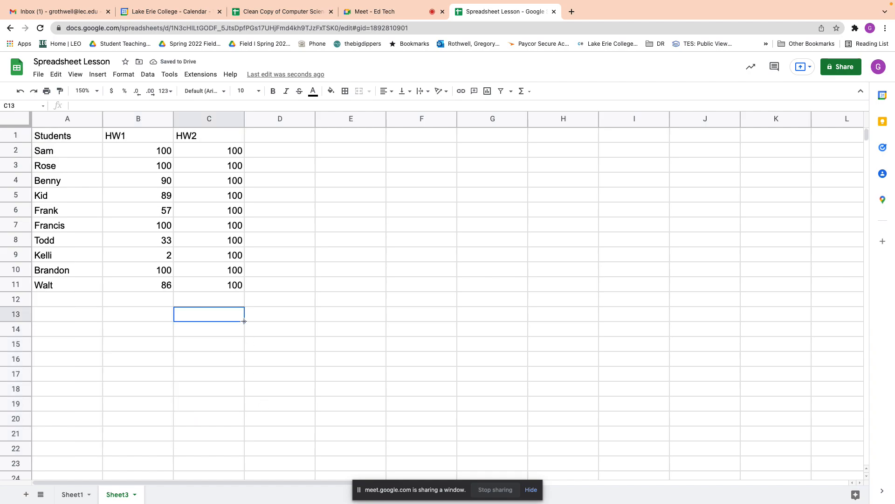
# Enter the column header HW 3 in cell D1, beside the HW2 header.
pyautogui.click(286, 141)
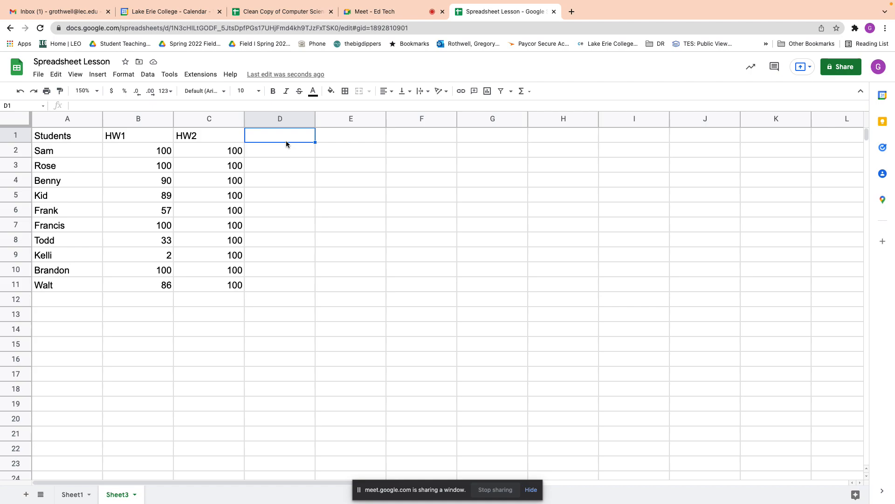
pyautogui.write('HW 3')
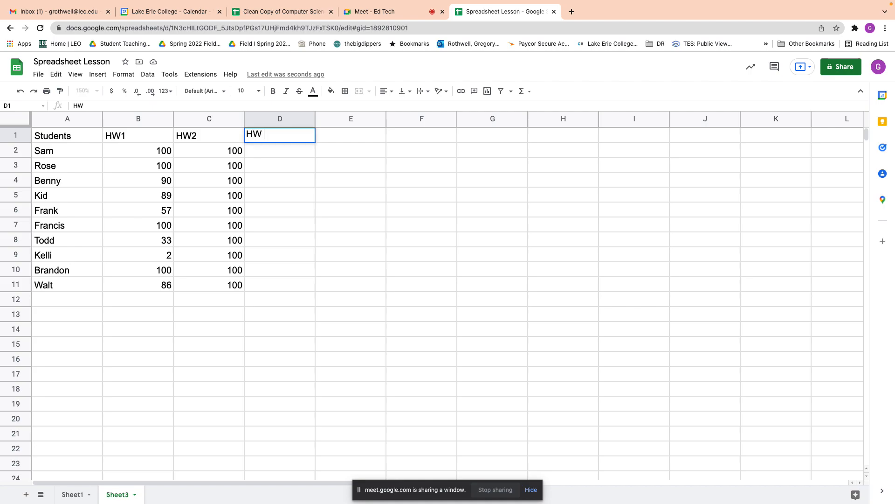
pyautogui.press('Return')
# Enter the HW 3 scores 100, 56, 34, 67 and 44 in cells D2 through D6.
pyautogui.write('100')
pyautogui.press('Return')
pyautogui.write('56')
pyautogui.press('Return')
pyautogui.write('34')
pyautogui.press('Return')
pyautogui.write('67')
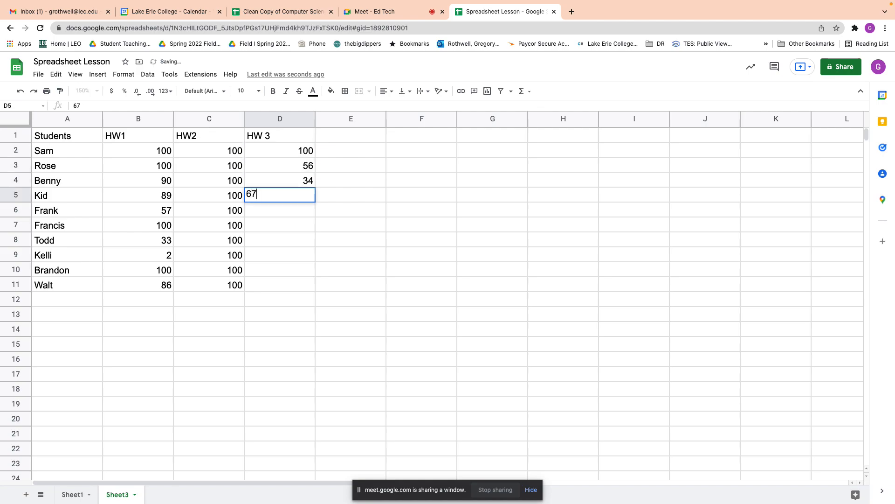
pyautogui.press('Return')
pyautogui.write('44')
pyautogui.press('Return')
# Enter the remaining HW 3 scores 100, 99, 0, 54 and 69 in cells D7 through D11.
pyautogui.write('100')
pyautogui.press('Return')
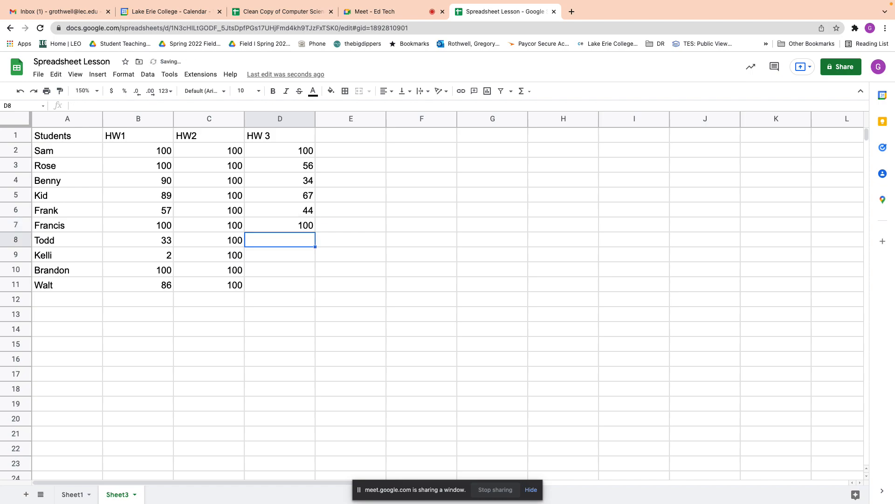
pyautogui.write('99')
pyautogui.press('Return')
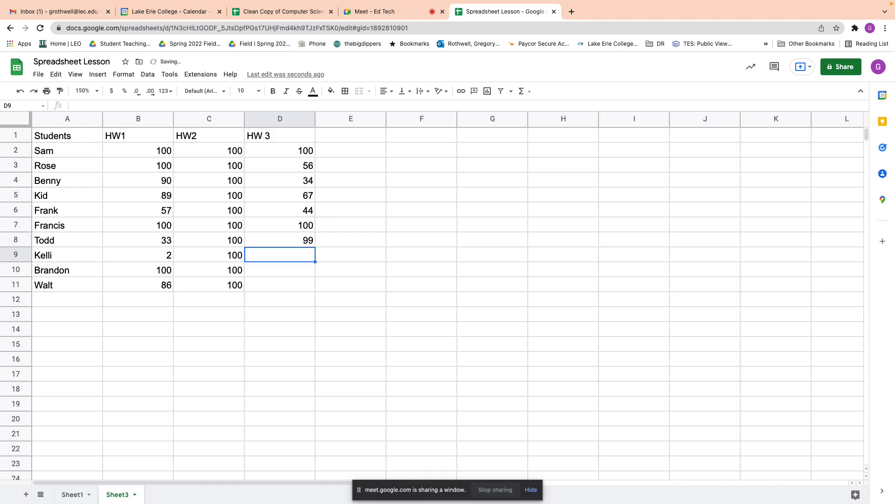
pyautogui.write('0')
pyautogui.press('Return')
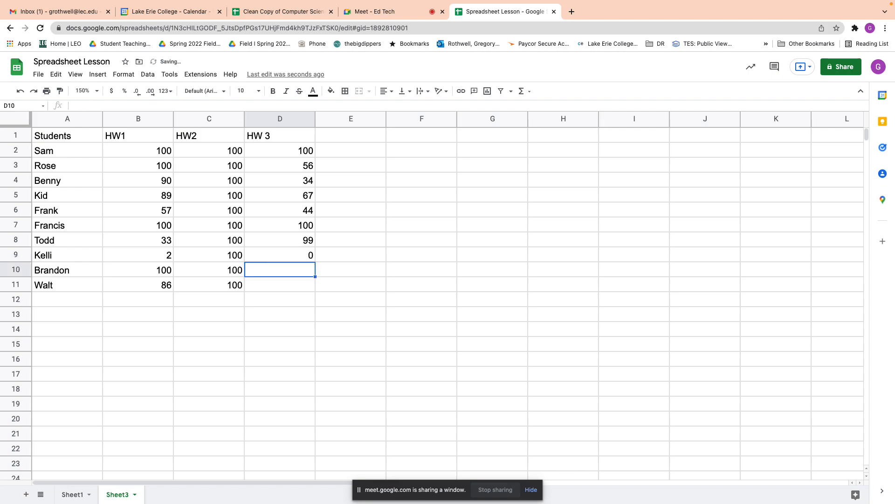
pyautogui.write('54')
pyautogui.press('Return')
pyautogui.write('69')
pyautogui.press('Return')
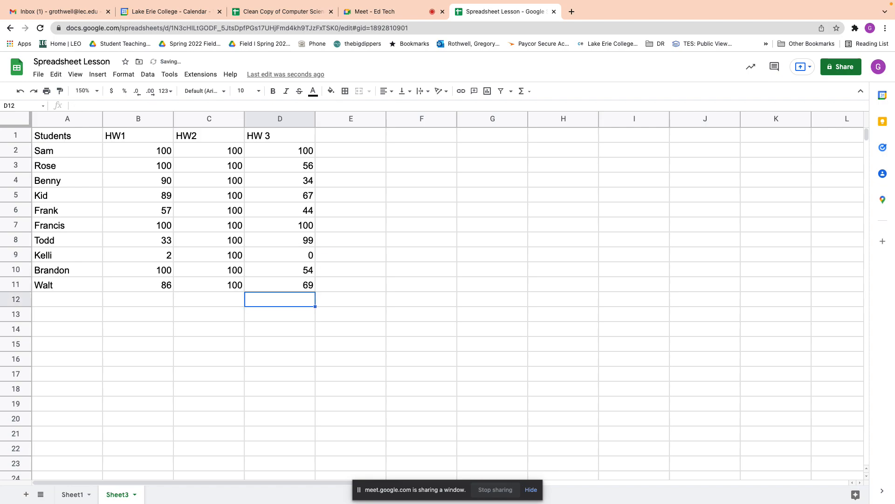
# Select the empty header cell E1 beside the HW 3 header.
pyautogui.press('Up')
pyautogui.press('Right')
pyautogui.press('Up')
pyautogui.press('Up')
pyautogui.press('Up')
pyautogui.press('Up')
pyautogui.press('Up')
pyautogui.press('Up')
pyautogui.press('Up')
pyautogui.press('Up')
pyautogui.press('Up')
pyautogui.press('Up')
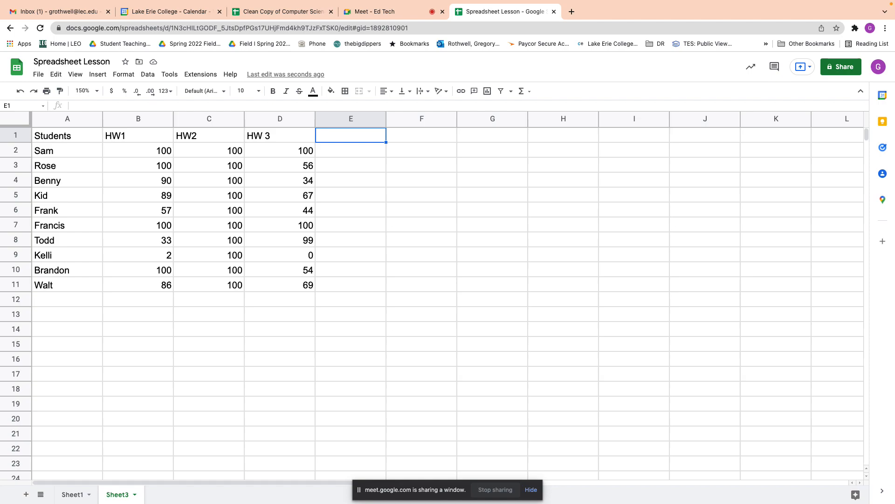
pyautogui.write('Exam')
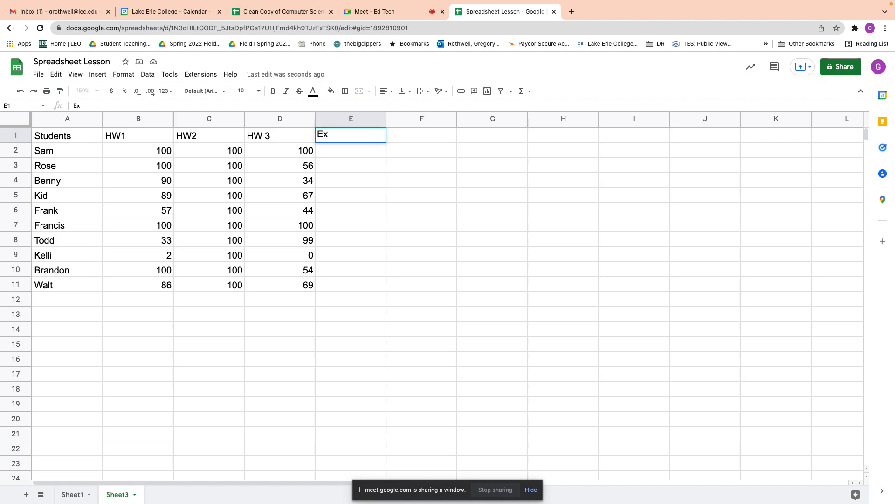
pyautogui.press('BackSpace')
pyautogui.press('BackSpace')
pyautogui.press('BackSpace')
pyautogui.press('BackSpace')
pyautogui.press('BackSpace')
# Enter the column header Test 1 in cell E1 and the scores 100, 100, 100, 100 and 45 in cells E2 through E6.
pyautogui.write('Test 1')
pyautogui.press('Return')
pyautogui.write('100')
pyautogui.press('Return')
pyautogui.write('100')
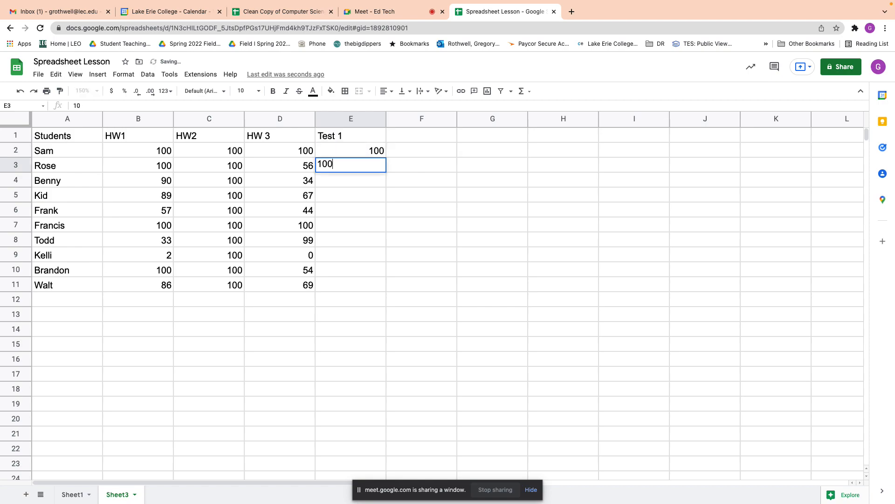
pyautogui.press('Return')
pyautogui.write('100')
pyautogui.press('Return')
pyautogui.write('100')
pyautogui.press('Return')
pyautogui.write('45')
pyautogui.press('Return')
# Enter the remaining Test 1 scores 100, 23, 55, 60 and 80 in cells E7 through E11.
pyautogui.write('100')
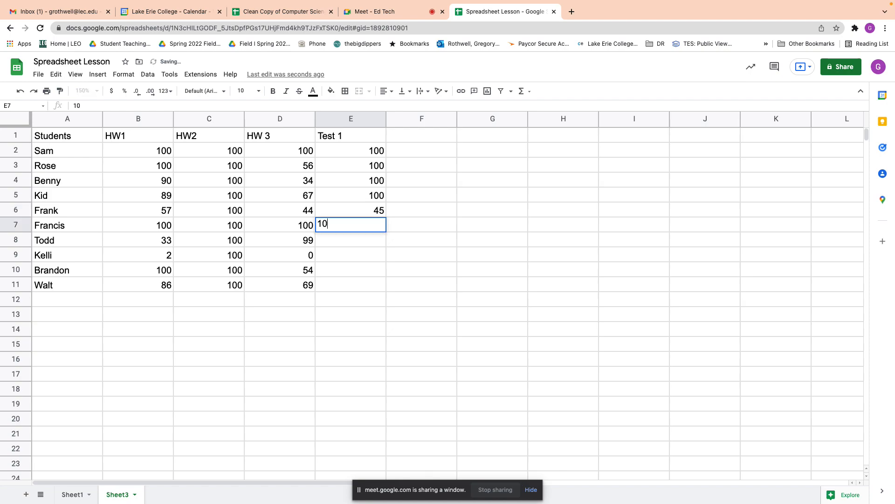
pyautogui.press('Return')
pyautogui.write('23')
pyautogui.press('Return')
pyautogui.write('55')
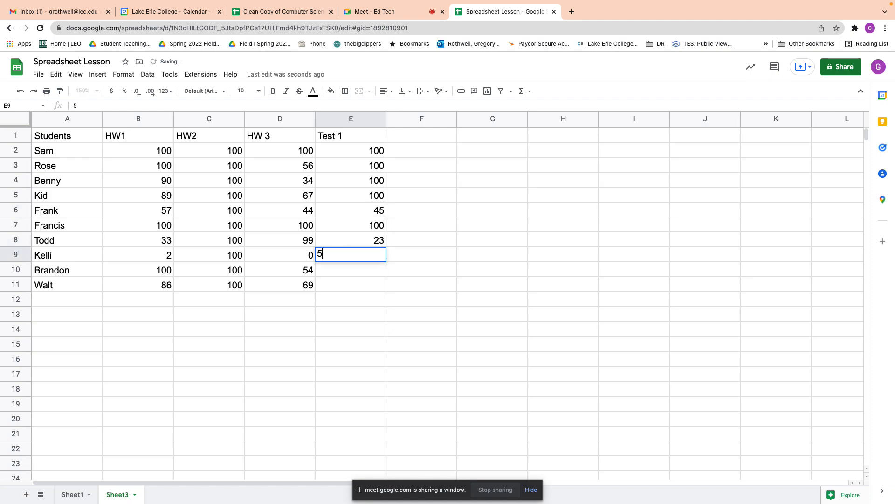
pyautogui.press('Return')
pyautogui.write('60')
pyautogui.press('Return')
pyautogui.write('8-')
pyautogui.write('0')
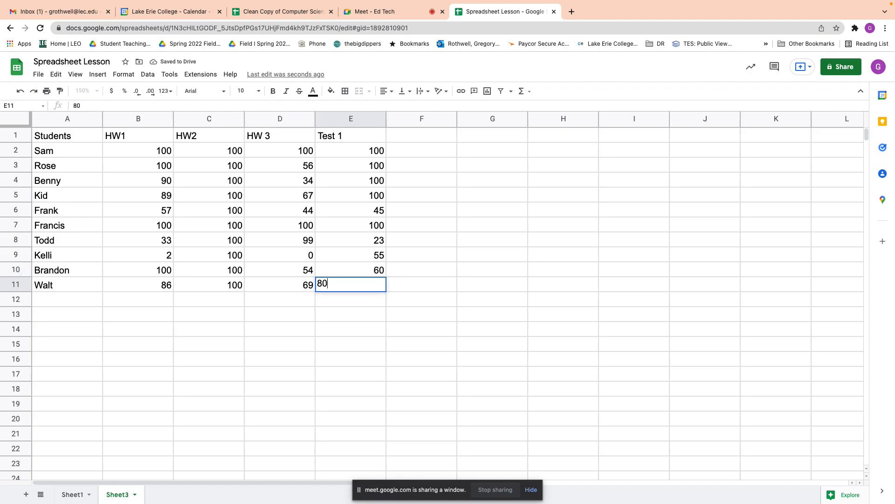
pyautogui.press('Return')
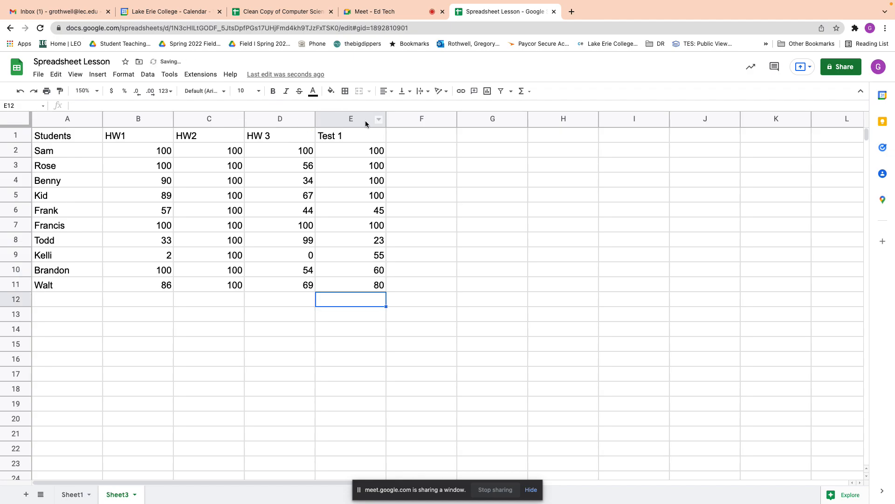
# Enter the column header Test 2 in cell F1, beside the Test 1 header.
pyautogui.click(404, 131)
pyautogui.write('Test ')
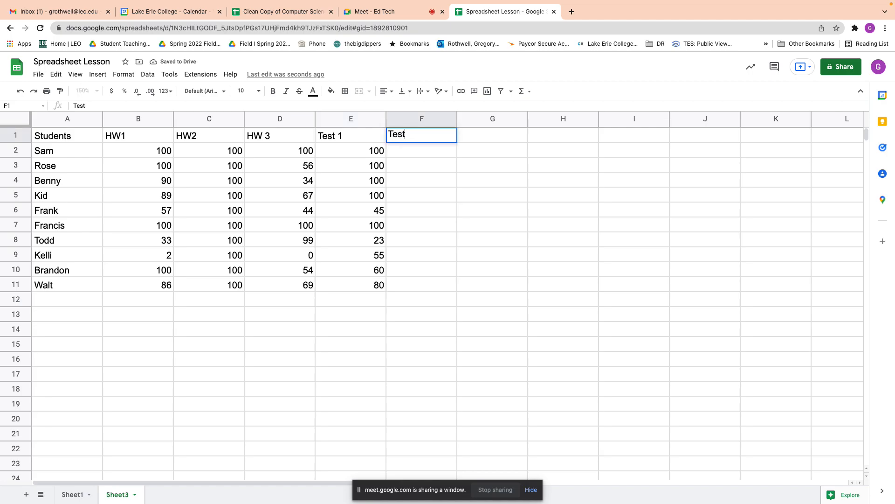
pyautogui.write('2')
pyautogui.press('Return')
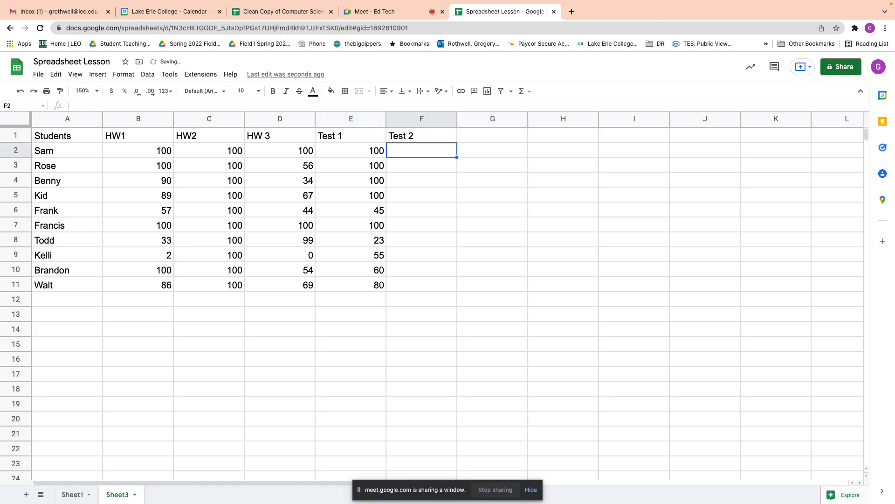
# Enter the Test 2 score 50 in each of the cells F2 through F6.
pyautogui.write('50')
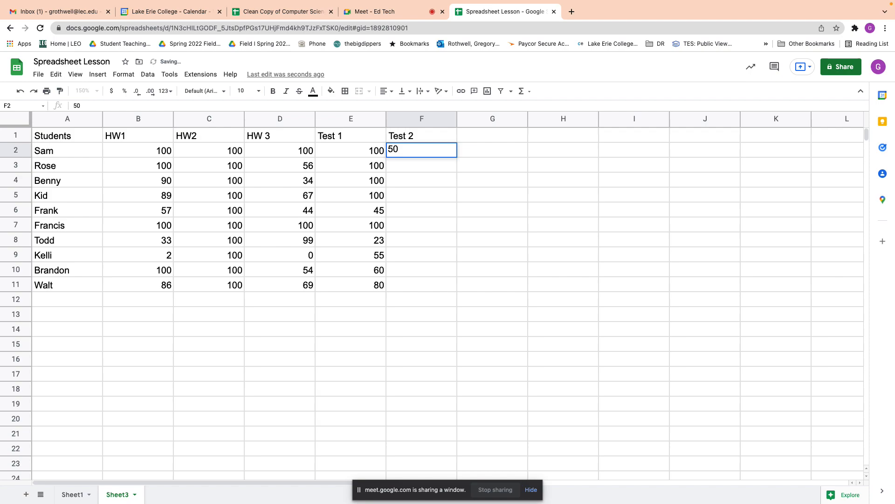
pyautogui.press('Return')
pyautogui.write('50')
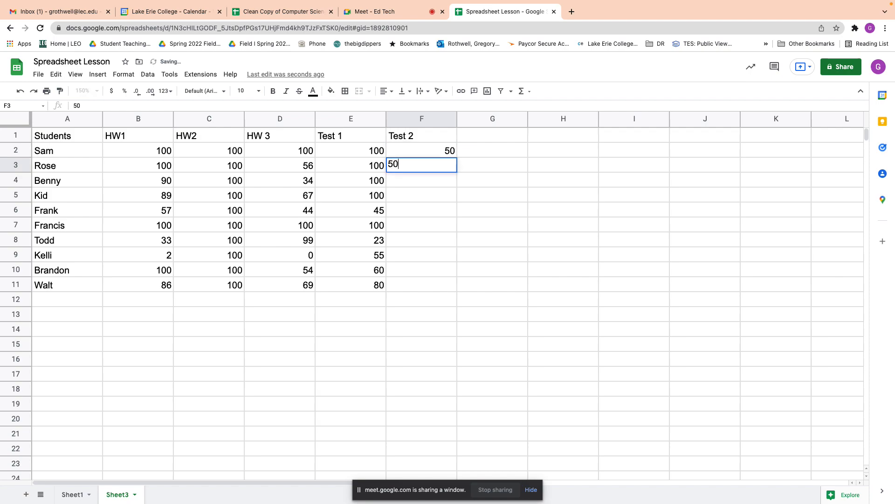
pyautogui.press('Return')
pyautogui.write('50')
pyautogui.press('Return')
pyautogui.write('50')
pyautogui.press('Return')
pyautogui.write('50')
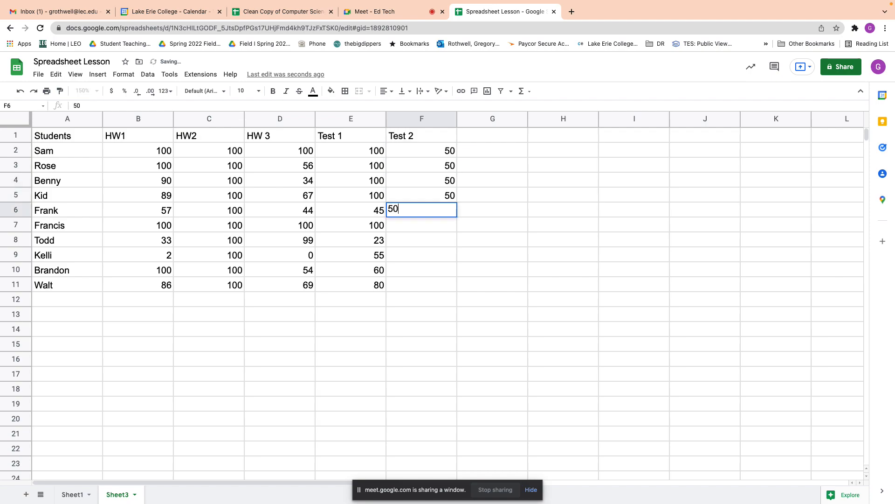
pyautogui.press('Return')
# Enter the remaining Test 2 scores 50, 50, 52, 40 and 100 in cells F7 through F11.
pyautogui.write('50')
pyautogui.press('Return')
pyautogui.write('50')
pyautogui.press('Return')
pyautogui.write('52')
pyautogui.press('Return')
pyautogui.write('40')
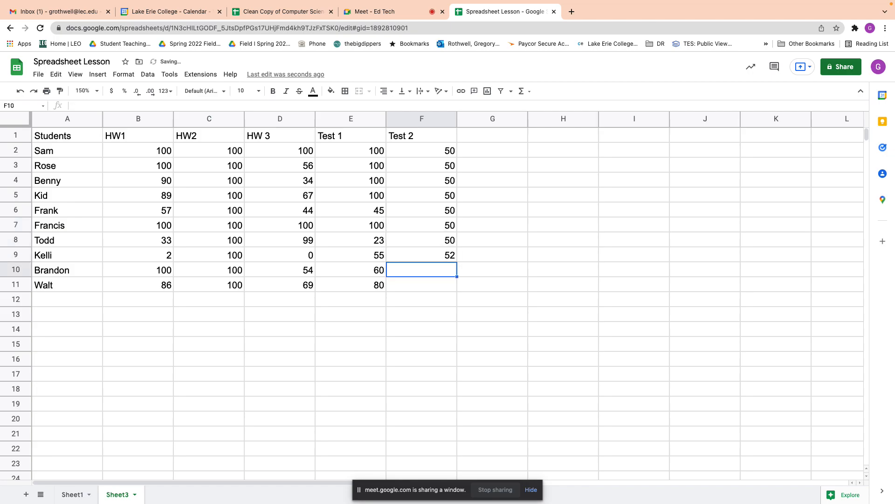
pyautogui.press('Return')
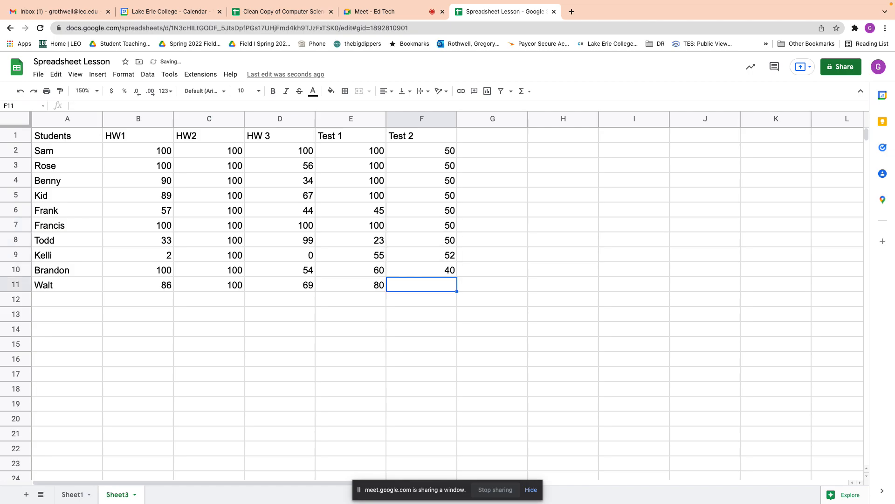
pyautogui.write('100')
pyautogui.press('Return')
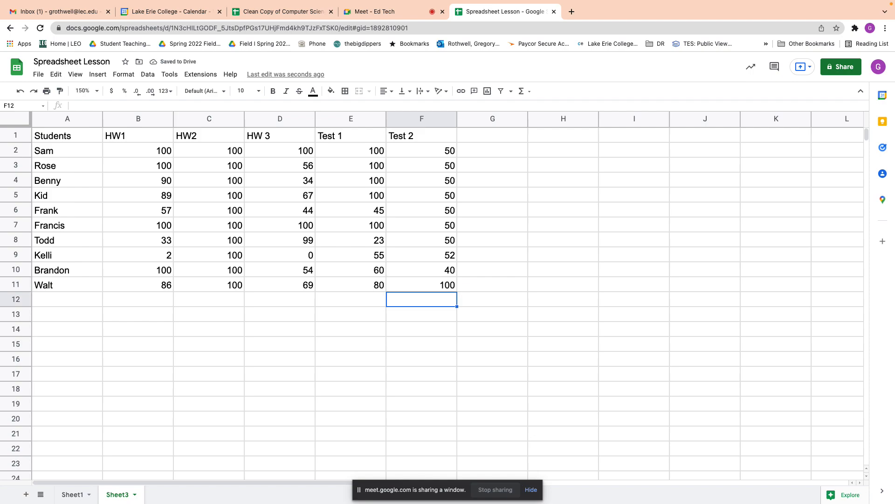
# Enter the column header Test 3 in cell G1, beside the Test 2 header.
pyautogui.click(513, 136)
pyautogui.write('Test ')
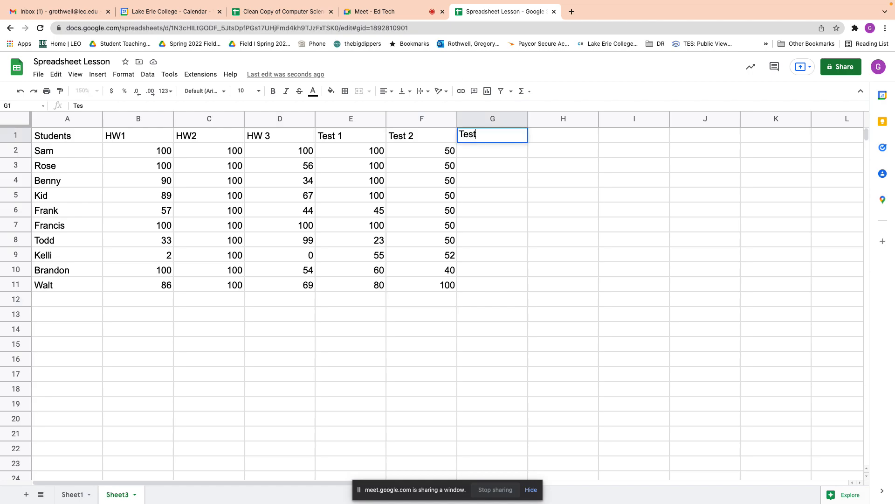
pyautogui.write('3')
pyautogui.press('Return')
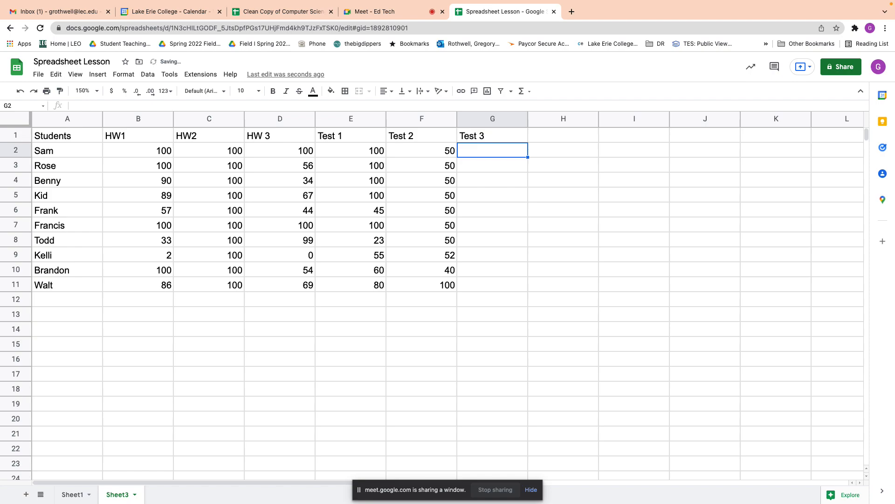
# Enter the Test 3 scores 80, 100, 100, 30 and 10 in cells G2 through G6.
pyautogui.write('80')
pyautogui.press('Return')
pyautogui.write('100')
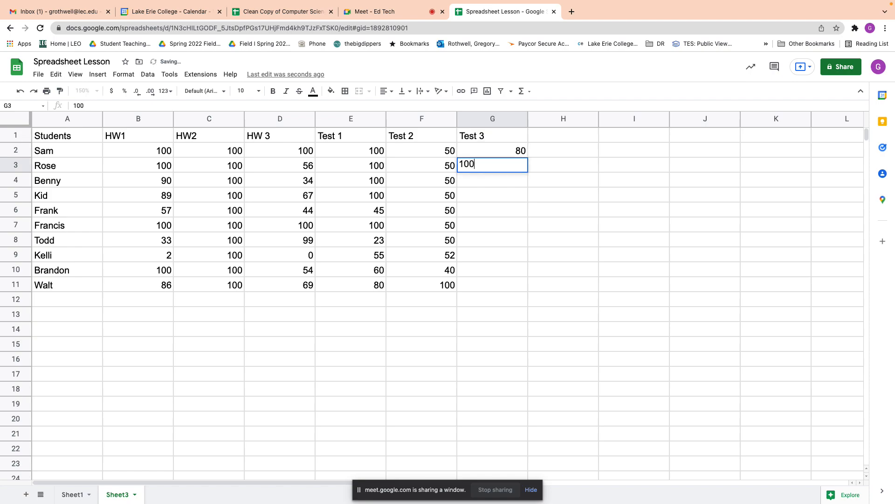
pyautogui.press('Return')
pyautogui.write('100')
pyautogui.press('Return')
pyautogui.write('30')
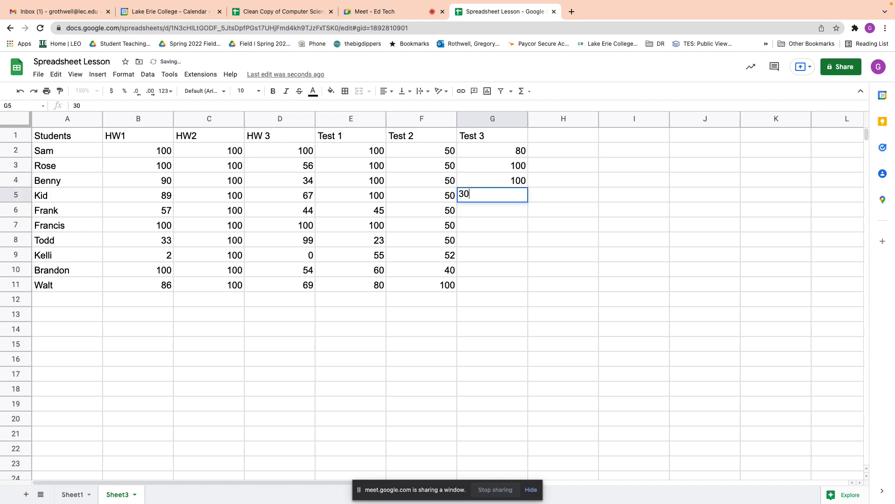
pyautogui.press('Return')
pyautogui.write('10')
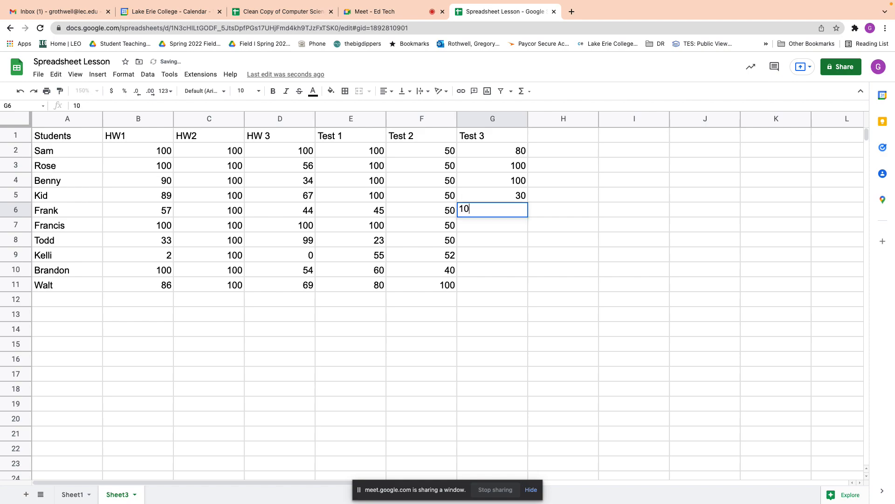
pyautogui.press('Return')
# Enter the remaining Test 3 scores 50, 29, 90, 80 and 70 in cells G7 through G11.
pyautogui.write('50')
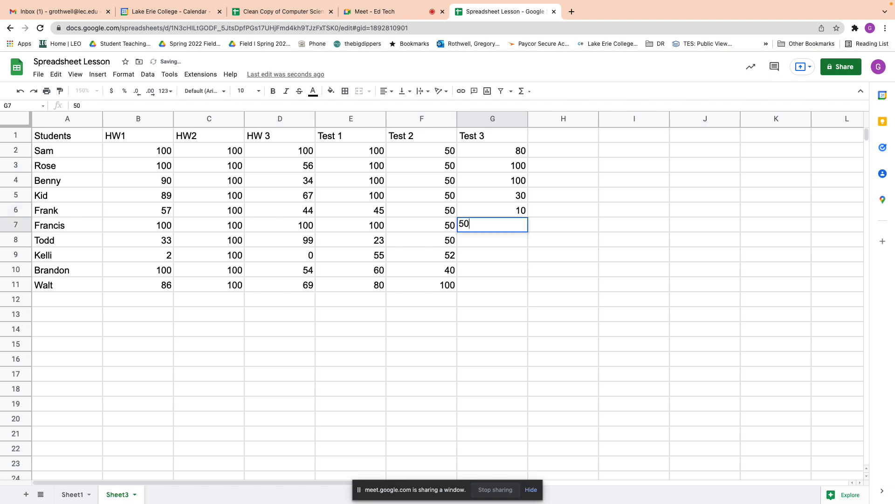
pyautogui.press('Return')
pyautogui.write('29')
pyautogui.press('Return')
pyautogui.write('90')
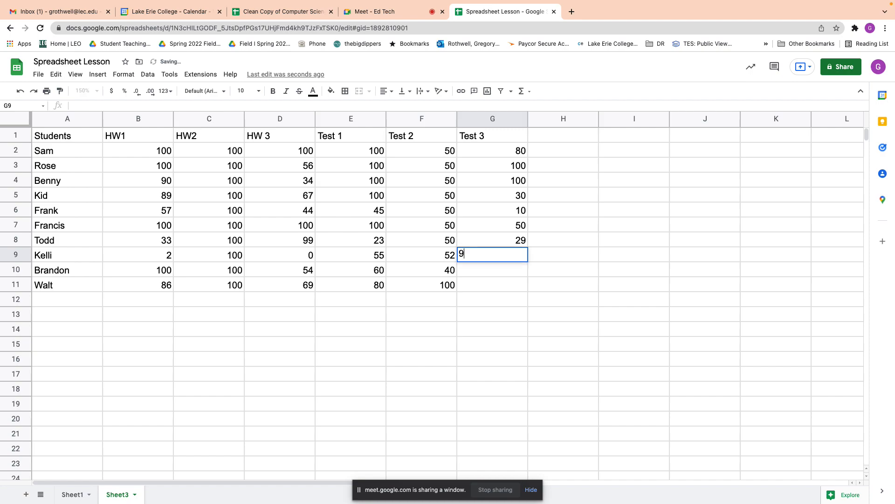
pyautogui.press('Return')
pyautogui.write('80')
pyautogui.press('Return')
pyautogui.write('70')
pyautogui.press('Return')
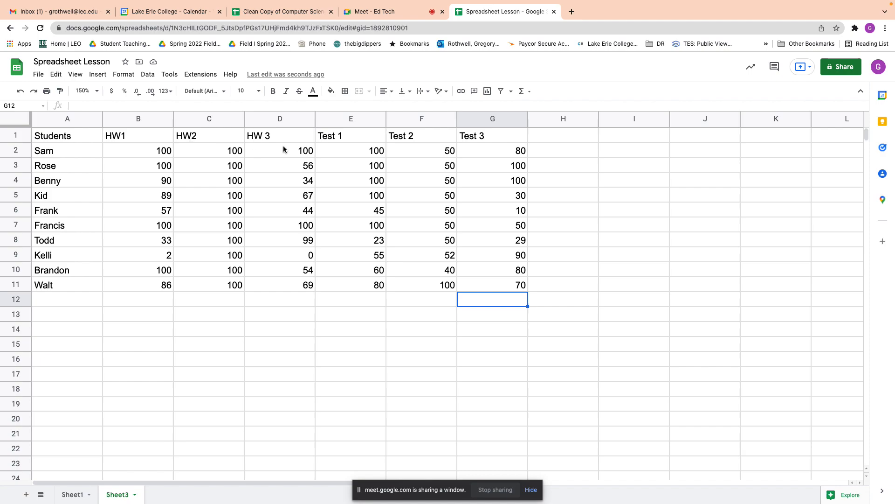
# Make the whole header row 1 bold and set its font size to 12.
pyautogui.click(17, 136)
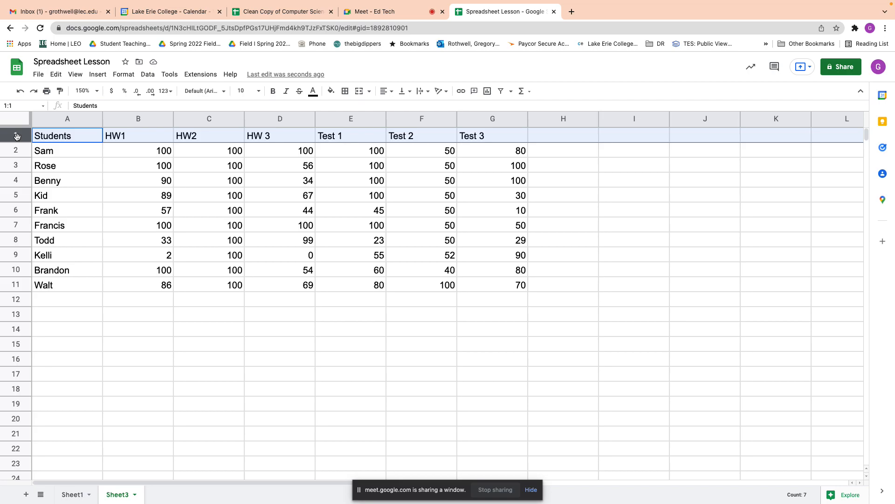
pyautogui.hotkey('ctrl', 'b')
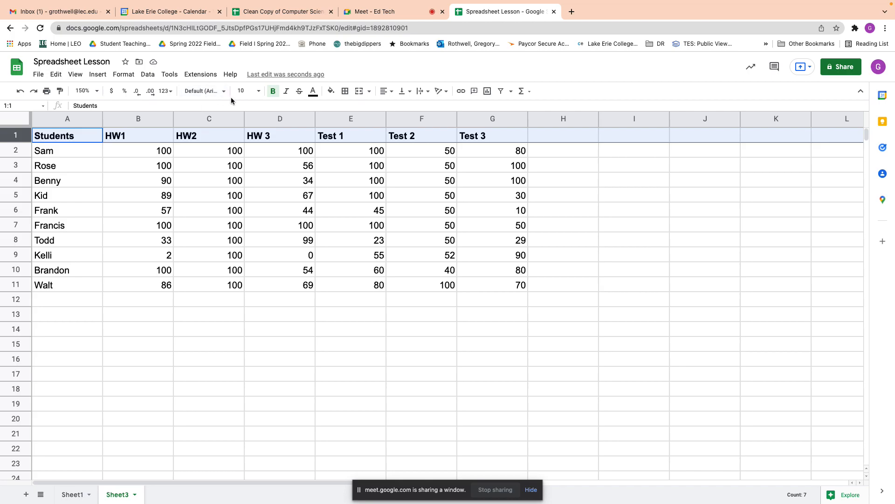
pyautogui.click(258, 93)
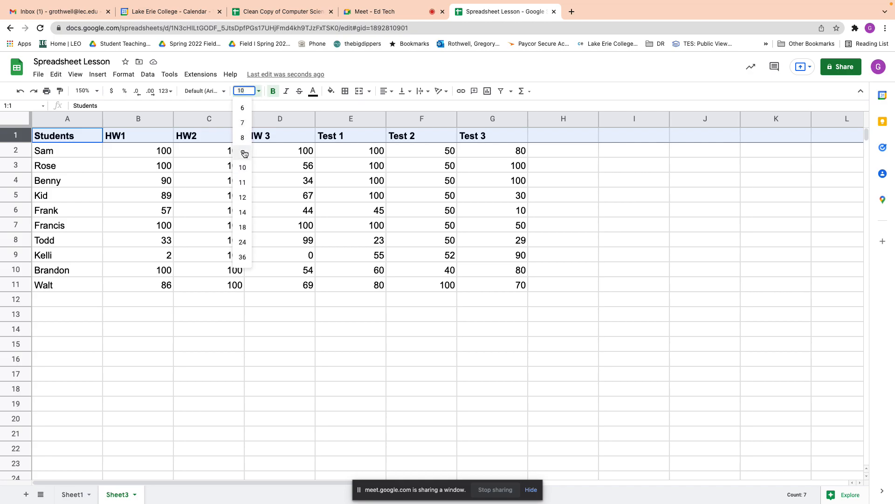
pyautogui.click(245, 200)
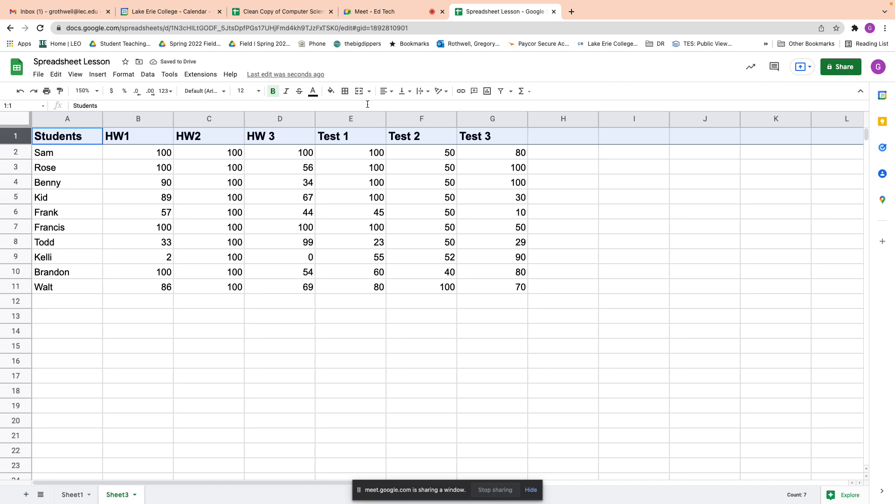
# Center the column headers in row 1 horizontally within their cells.
pyautogui.click(390, 95)
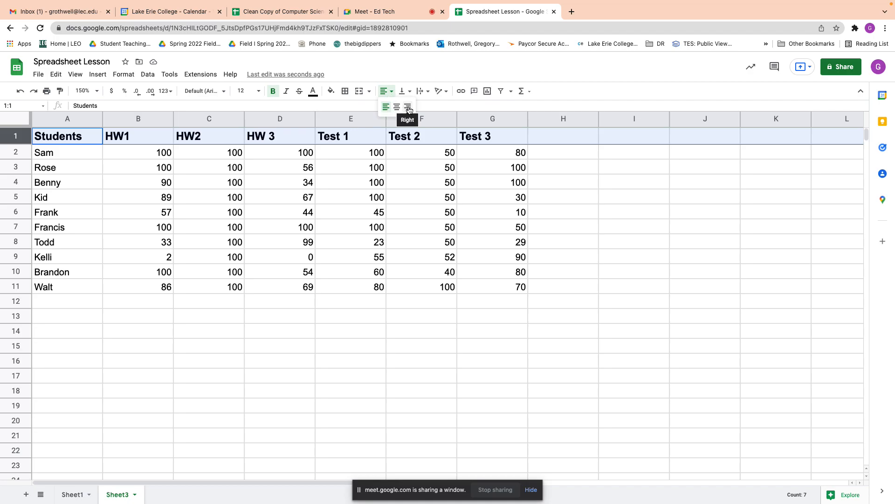
pyautogui.click(397, 107)
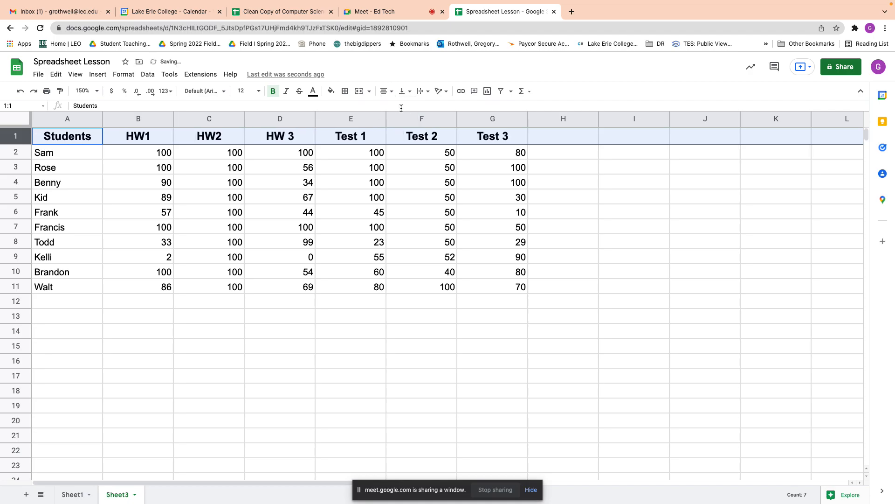
pyautogui.click(403, 93)
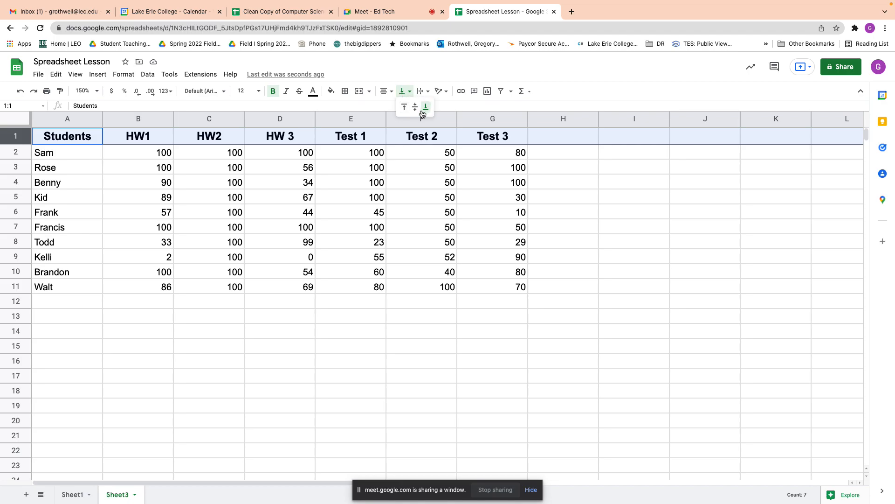
pyautogui.click(400, 79)
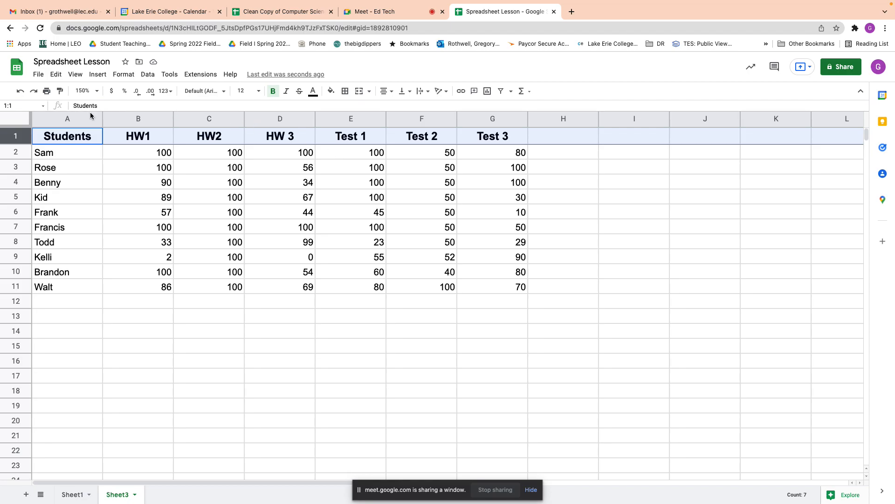
# Select the entire sheet and center all its cell contents horizontally.
pyautogui.click(18, 121)
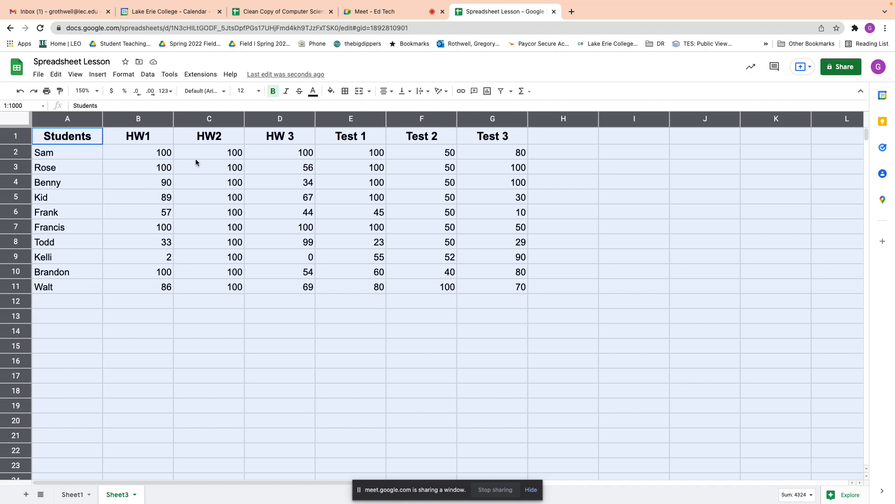
pyautogui.click(384, 92)
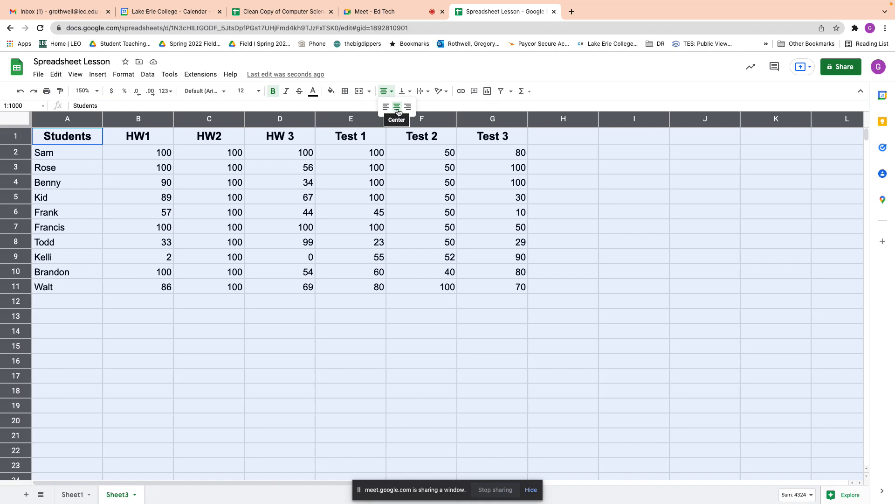
pyautogui.click(398, 107)
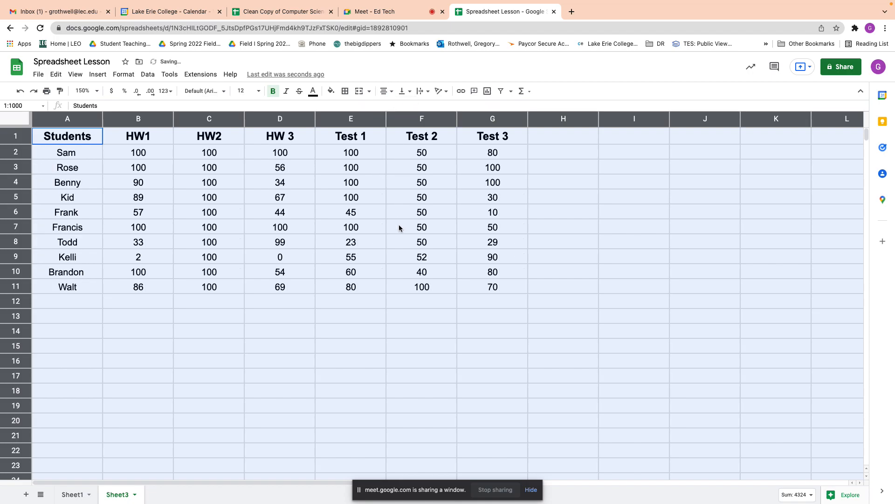
pyautogui.click(382, 306)
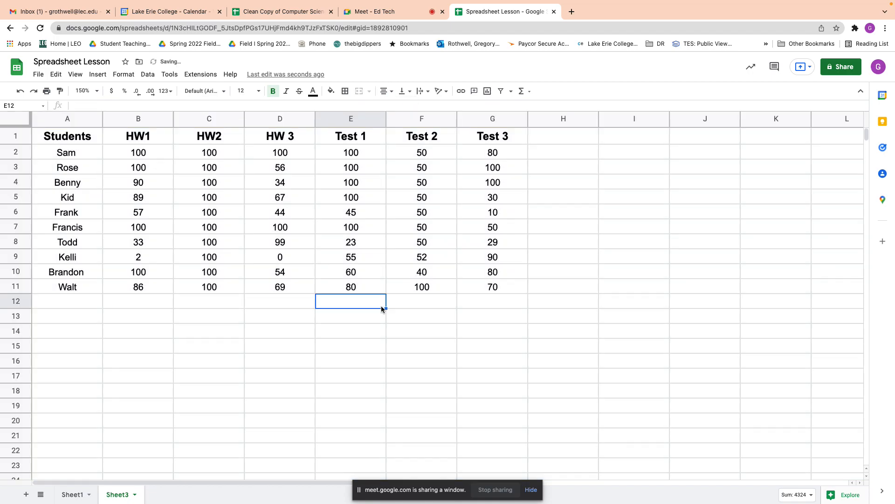
# Left-align all of column A, including the Students header and the student names.
pyautogui.click(65, 118)
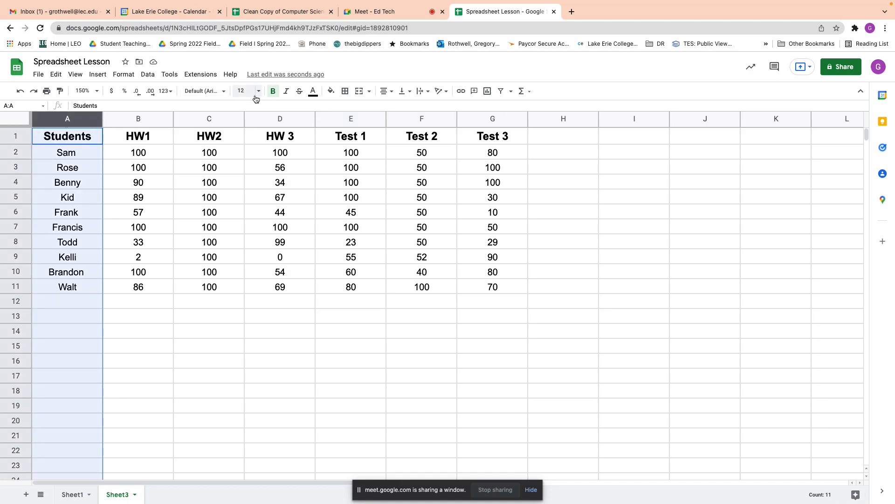
pyautogui.click(387, 98)
pyautogui.click(384, 113)
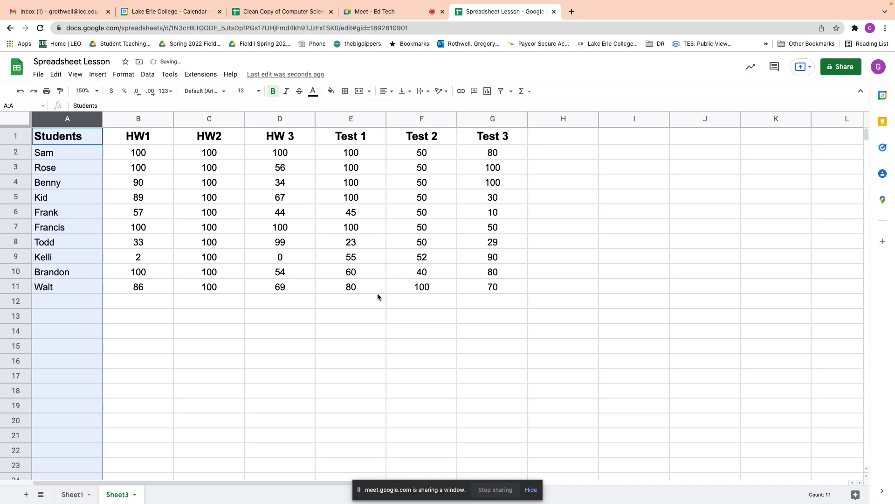
pyautogui.click(357, 343)
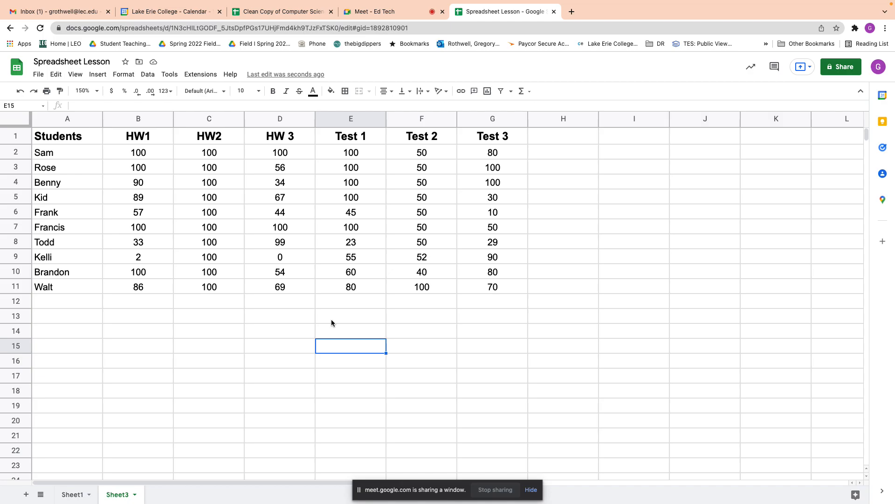
# Enter the column header HW AV in cell H1, beside the Test 3 header.
pyautogui.click(550, 142)
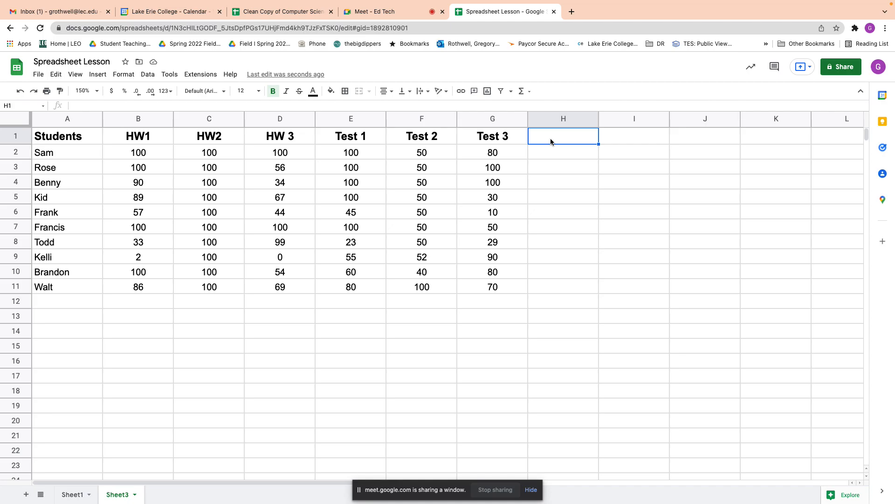
pyautogui.write('HW AV')
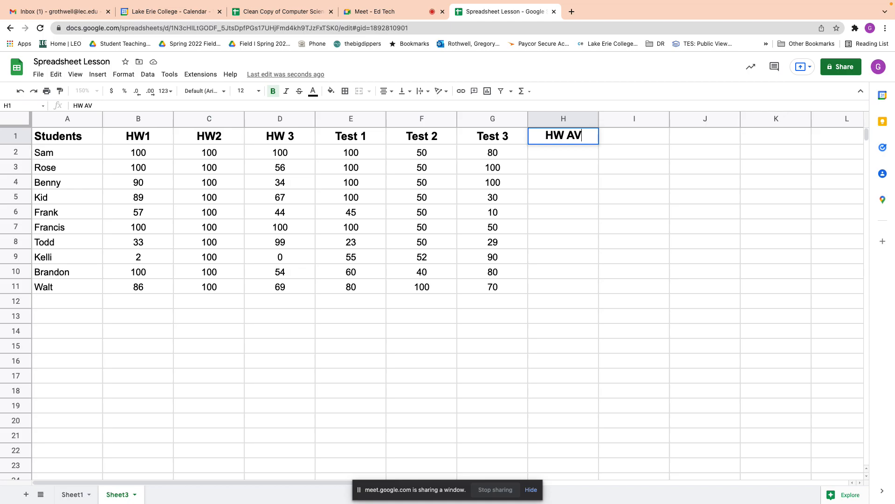
pyautogui.press('Return')
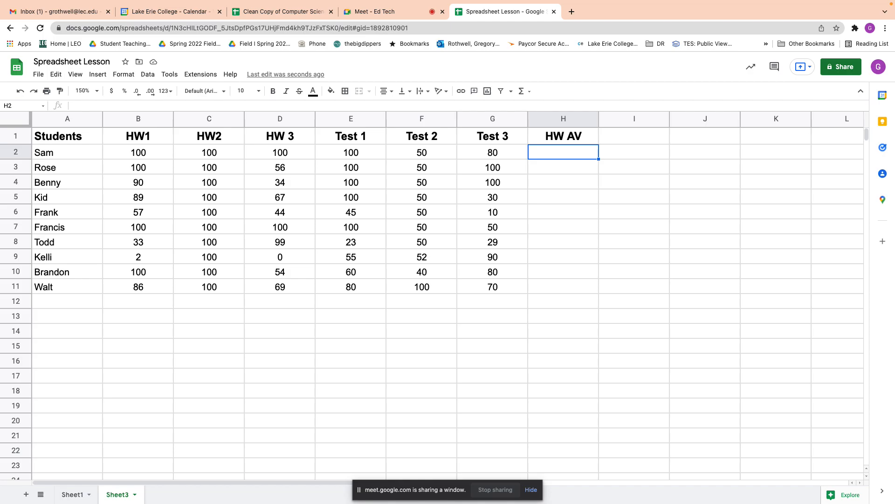
# Begin a formula in cell H2 with the suggested AVERAGE function, leaving its range open.
pyautogui.write('=')
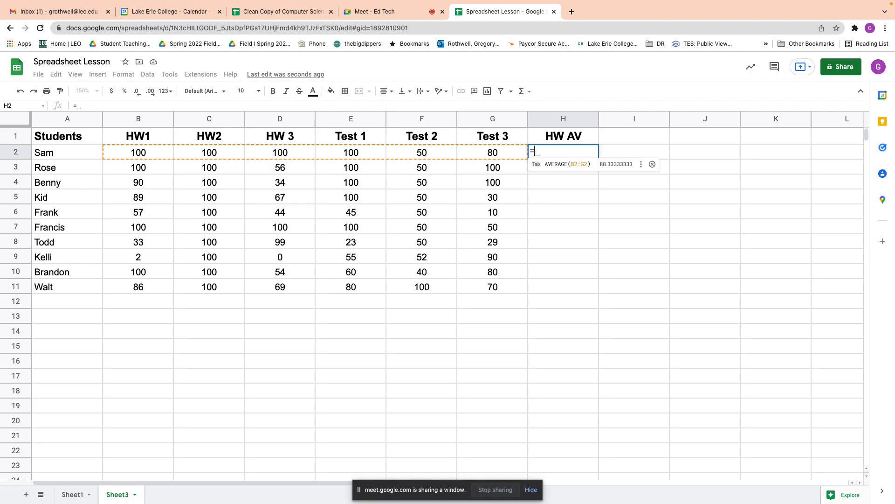
pyautogui.write('A')
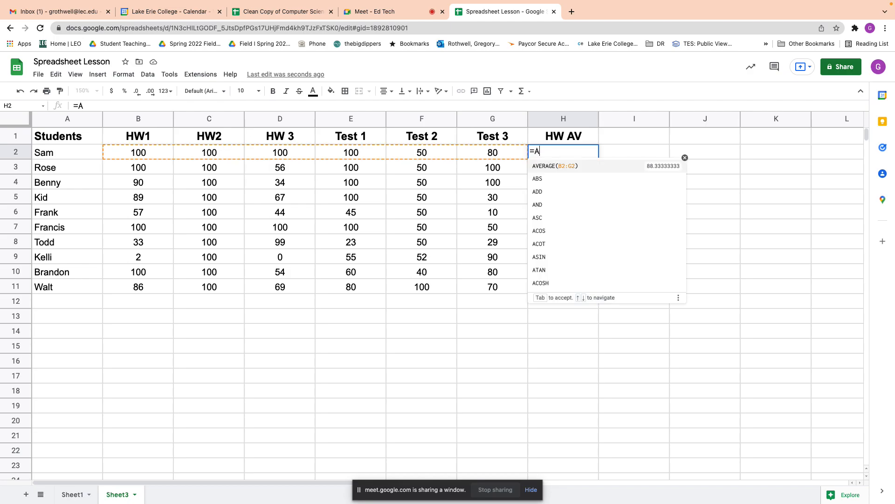
pyautogui.write('V')
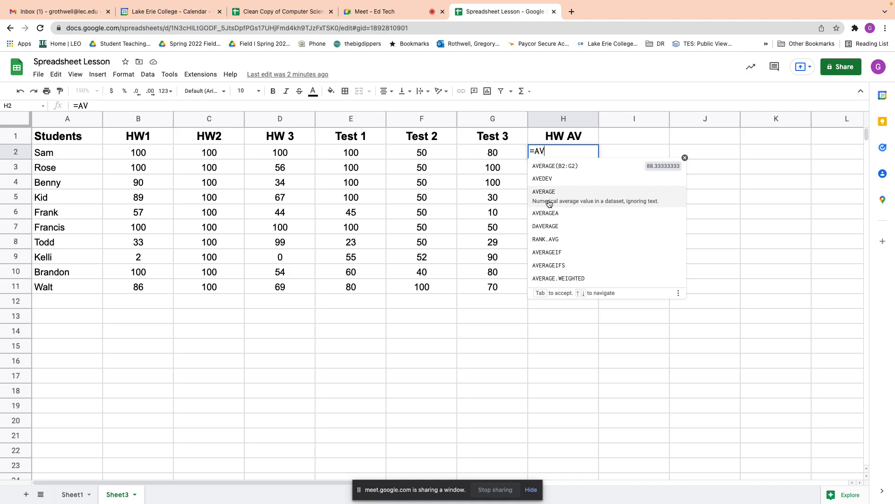
pyautogui.click(549, 204)
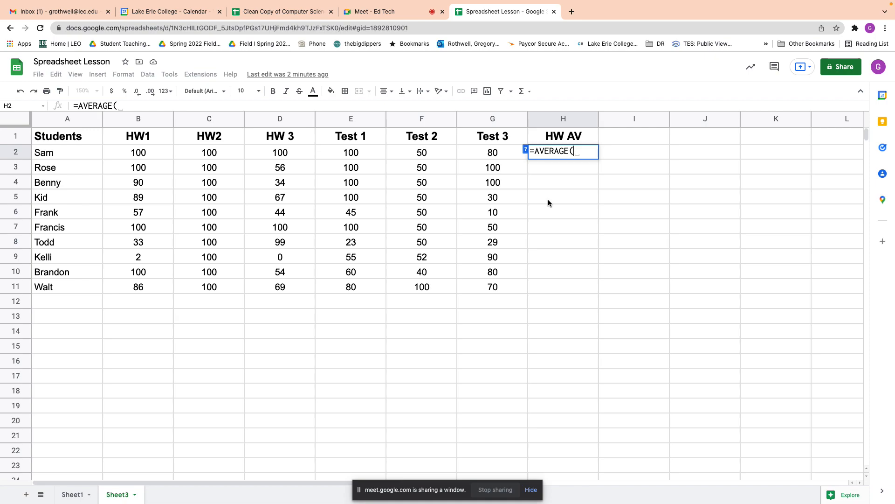
pyautogui.write('B2')
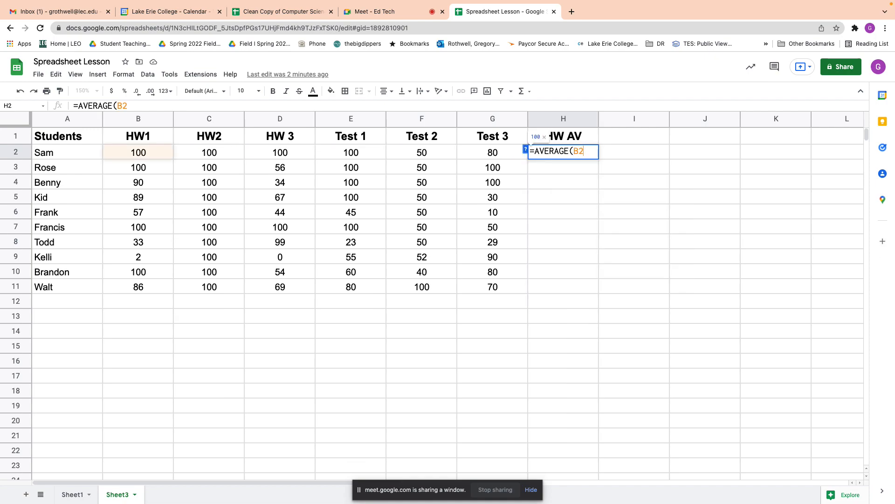
pyautogui.write(':')
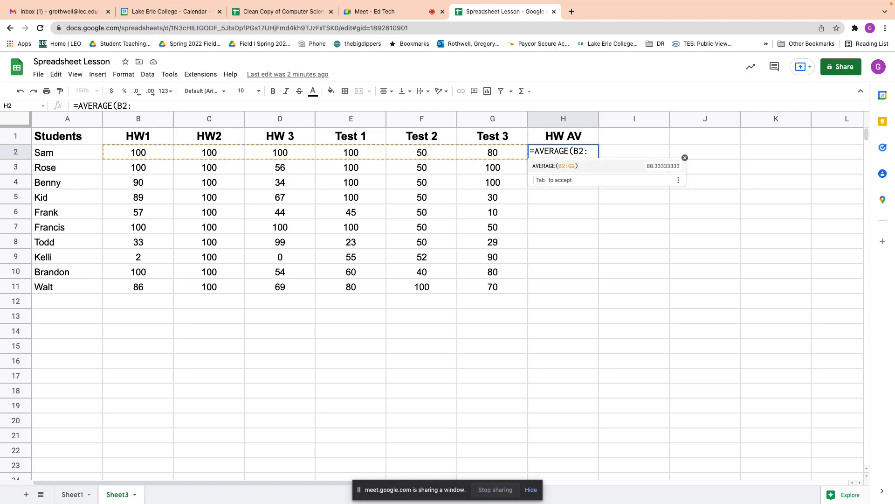
pyautogui.write('D2')
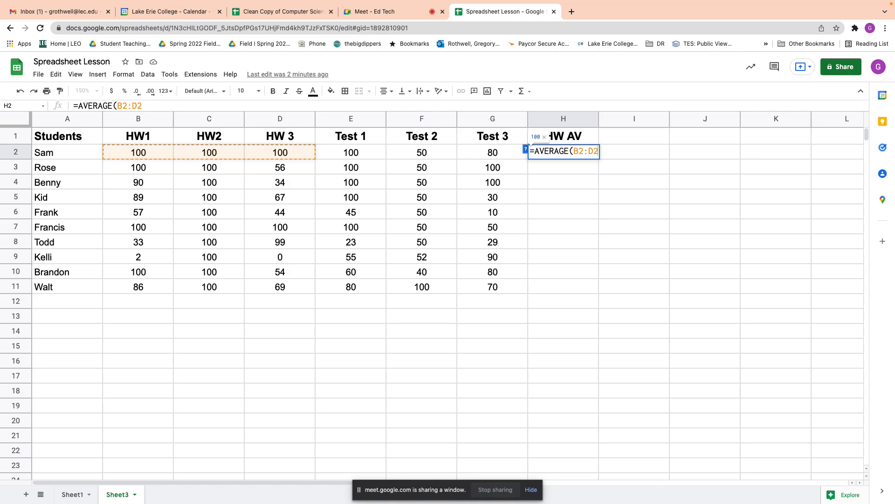
pyautogui.press('BackSpace')
pyautogui.press('BackSpace')
pyautogui.press('BackSpace')
pyautogui.press('BackSpace')
pyautogui.press('BackSpace')
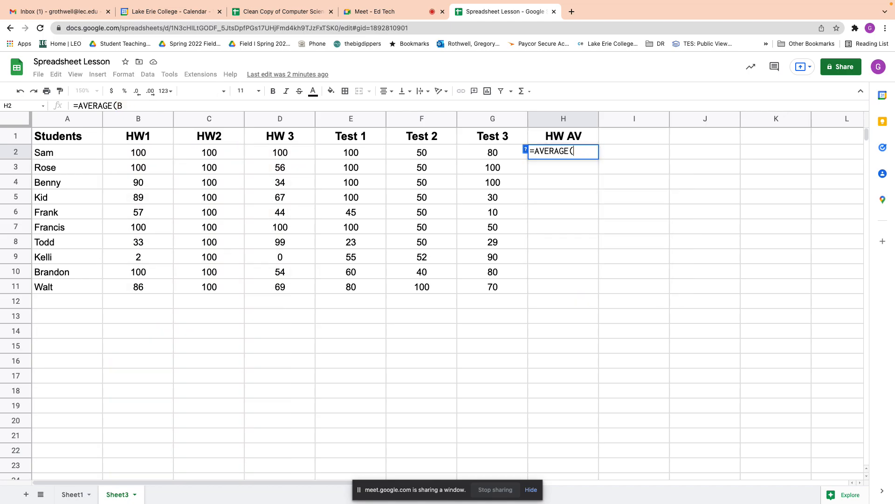
# Complete the AVERAGE formula in H2 by selecting the first student's homework scores, giving =AVERAGE(B2:D2).
pyautogui.click(137, 156)
pyautogui.moveTo(138, 157); pyautogui.dragTo(266, 158)
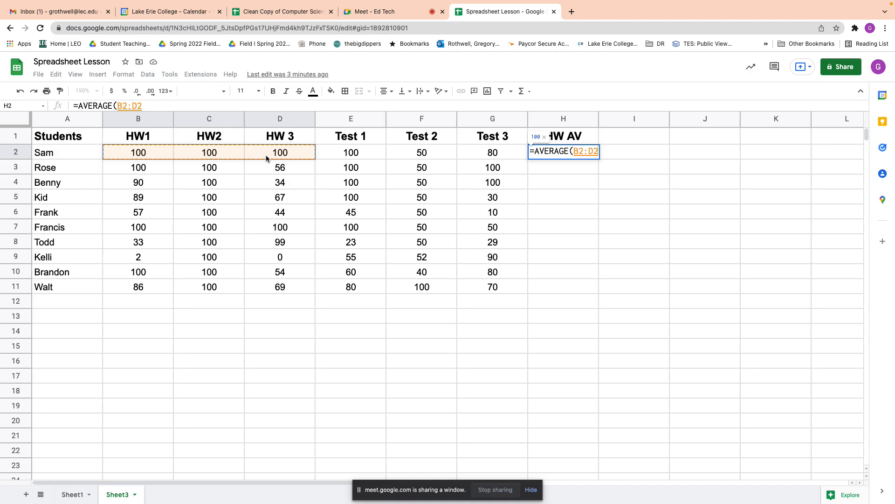
pyautogui.write(')')
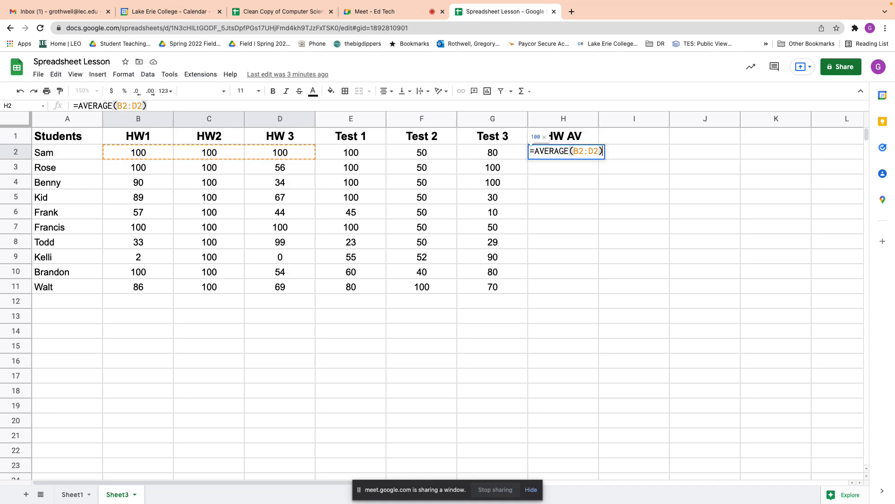
pyautogui.press('Return')
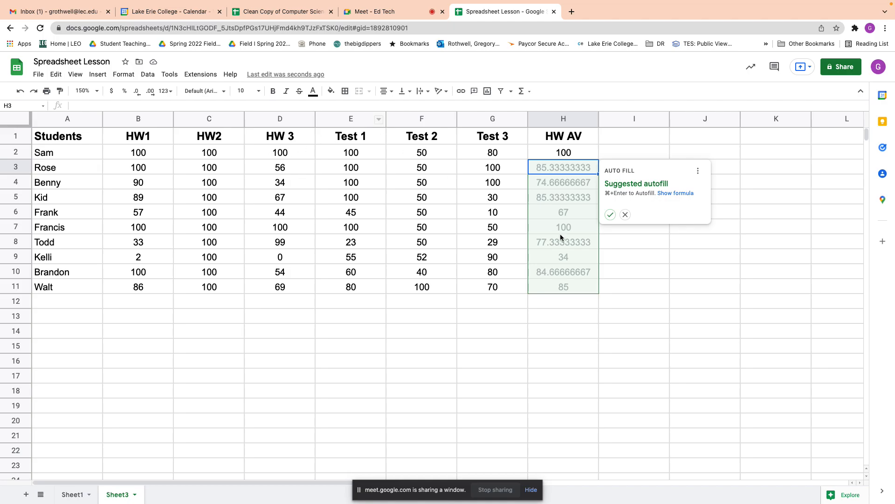
# Dismiss the suggested autofill and fill the AVERAGE formula from H2 down through H11 for the remaining students.
pyautogui.click(625, 214)
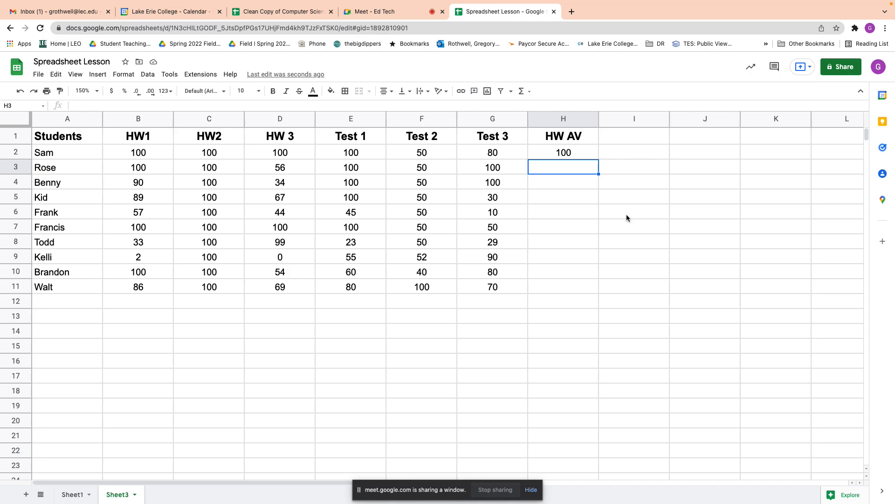
pyautogui.click(562, 157)
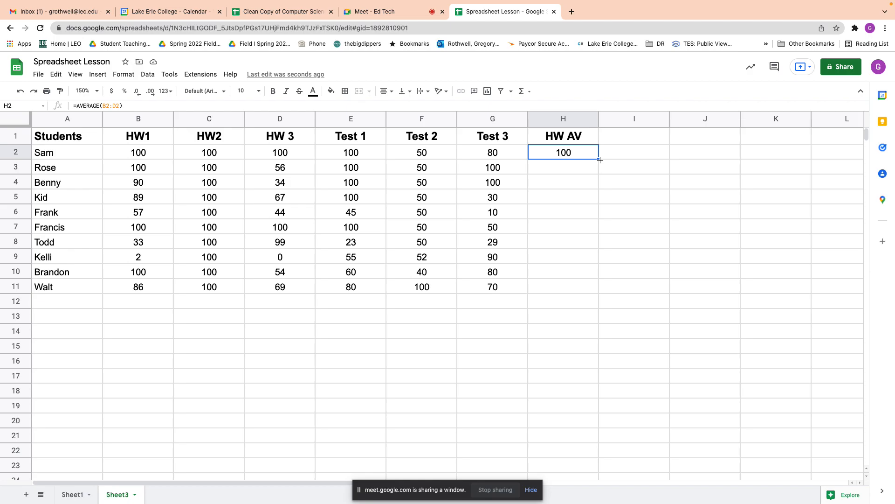
pyautogui.moveTo(600, 160); pyautogui.dragTo(601, 292)
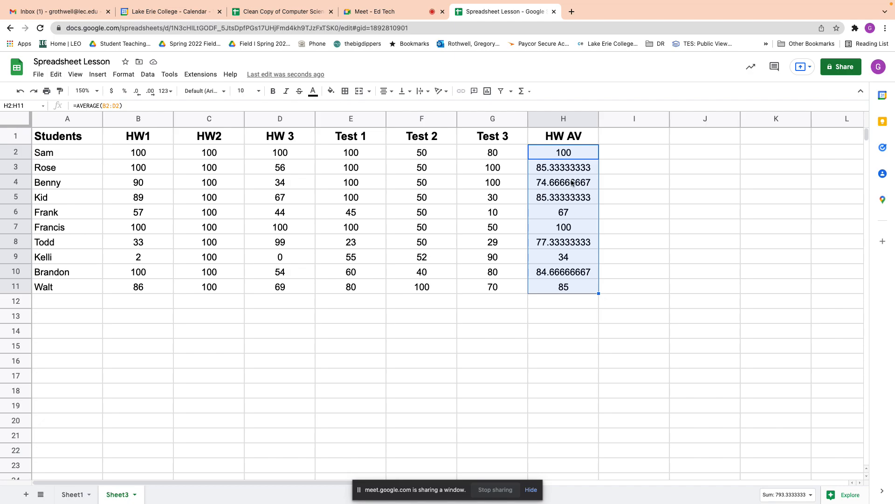
# Open the formula in H2 for editing, delete its leading equals sign, and put the sign back.
pyautogui.click(558, 157)
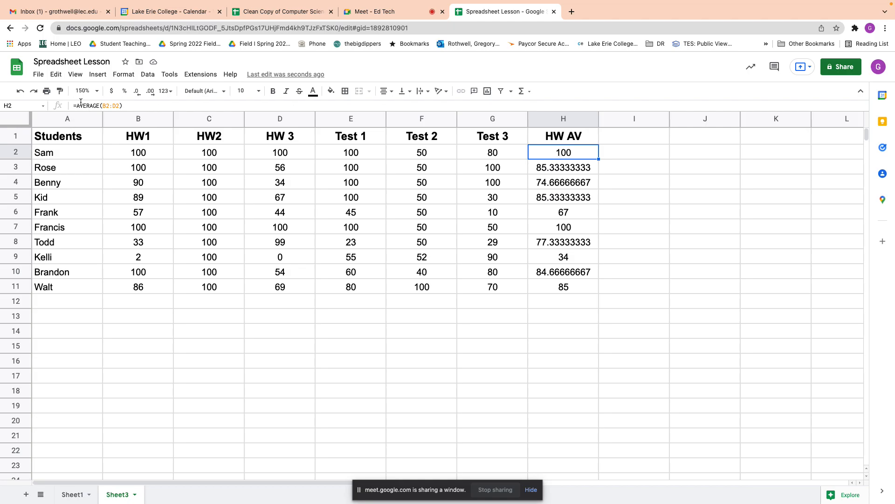
pyautogui.press('Return')
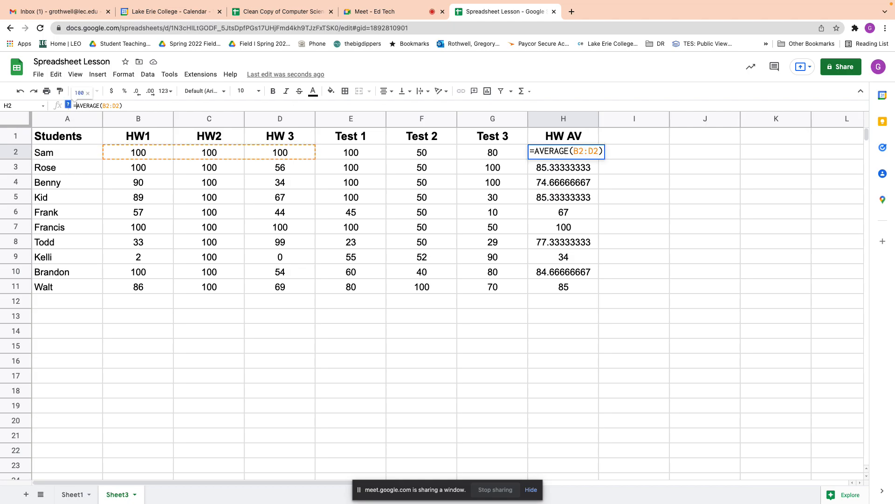
pyautogui.press('BackSpace')
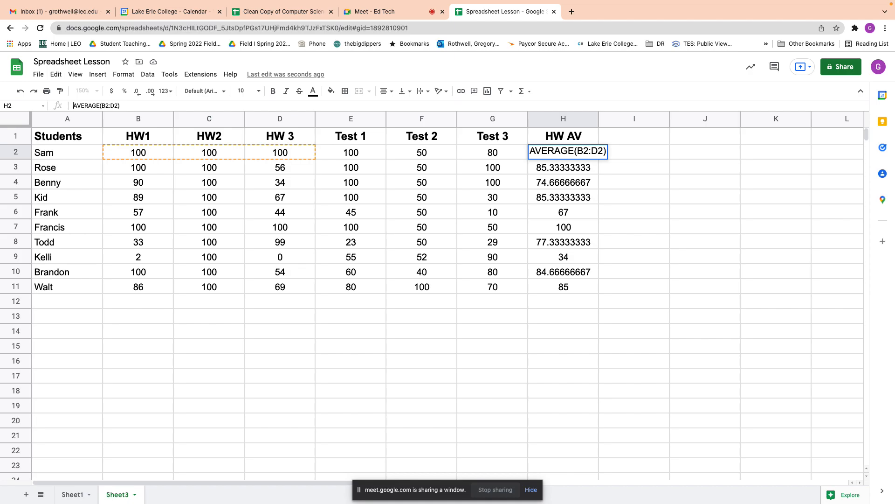
pyautogui.write('=')
pyautogui.press('BackSpace')
pyautogui.write('=')
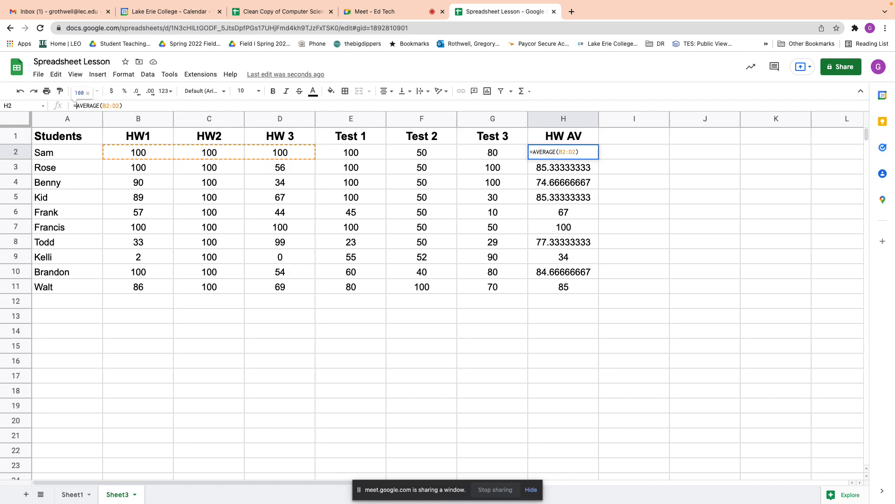
# Misspell the function in H2 as AVERAG, commit the formula, and undo that change.
pyautogui.click(100, 105)
pyautogui.press('BackSpace')
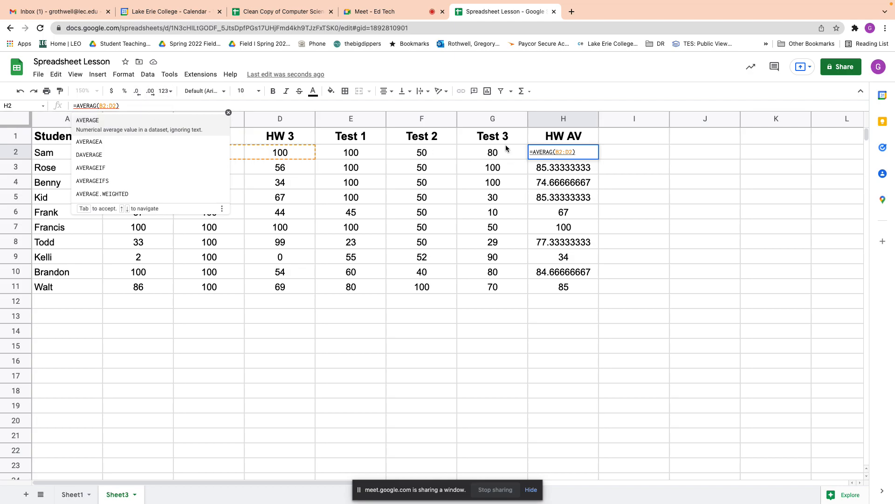
pyautogui.click(587, 156)
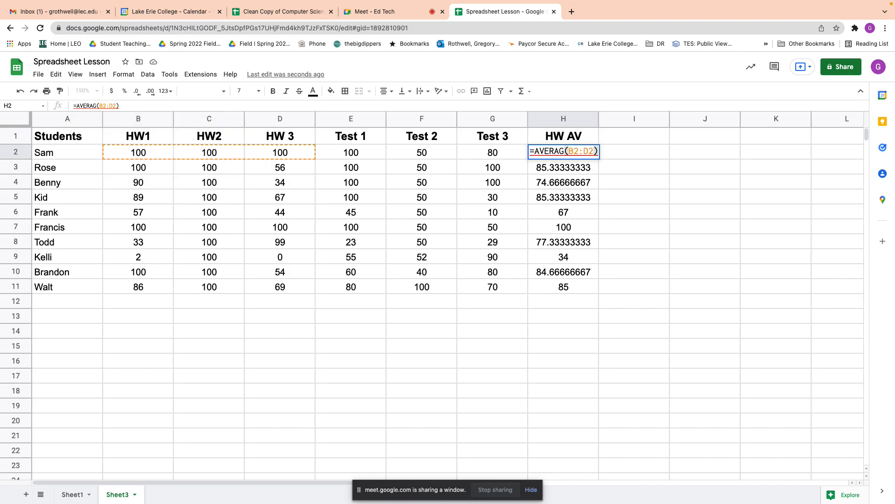
pyautogui.press('Up')
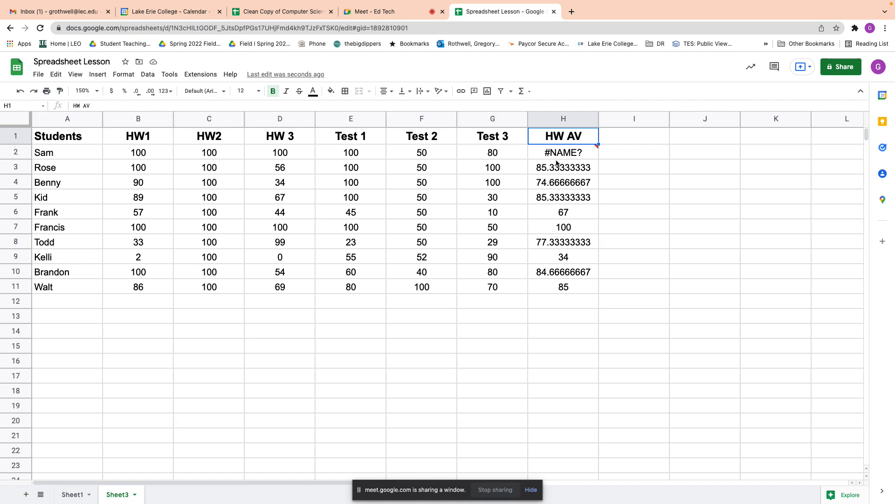
pyautogui.press('super+z')
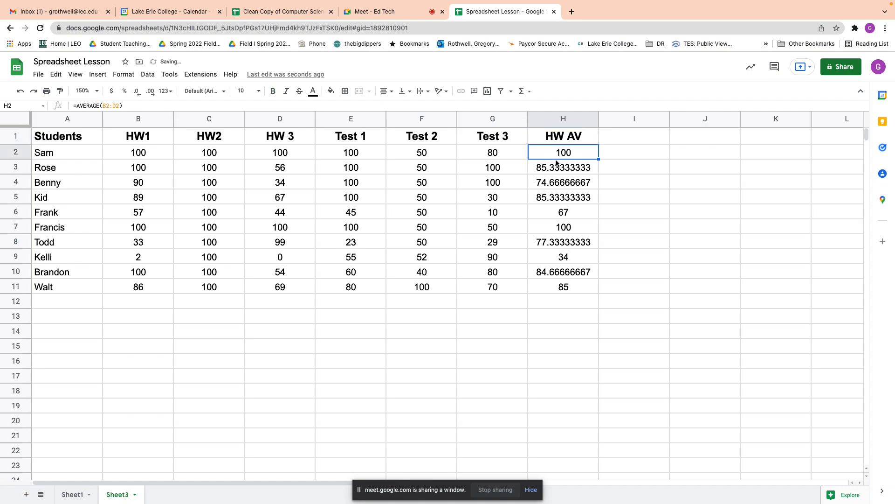
# Apply the Percent number format to the homework averages in H2:H11.
pyautogui.click(560, 177)
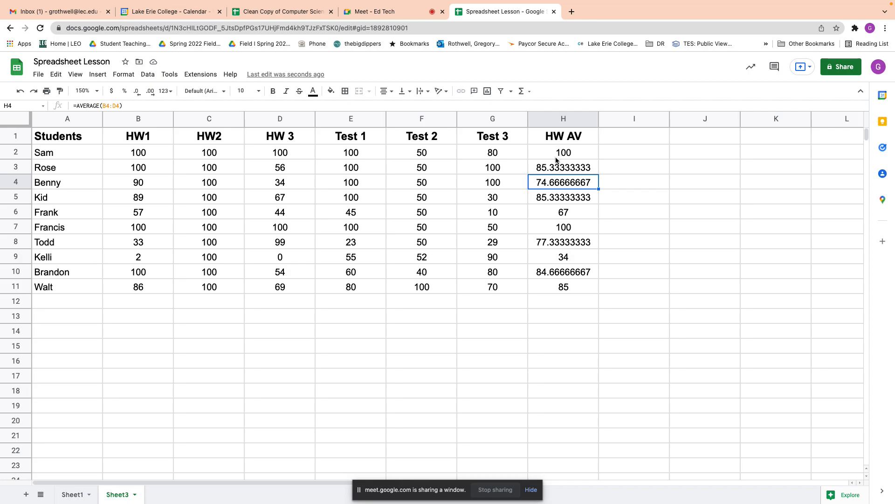
pyautogui.moveTo(556, 155); pyautogui.dragTo(556, 288)
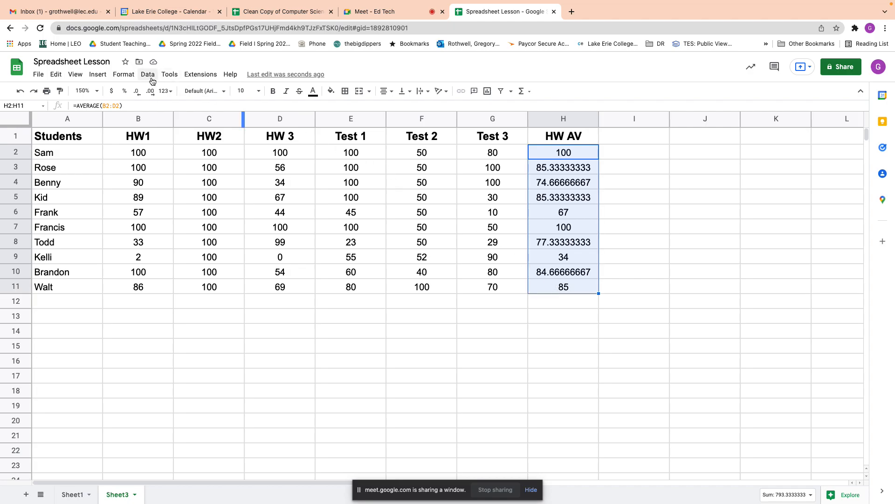
pyautogui.click(124, 79)
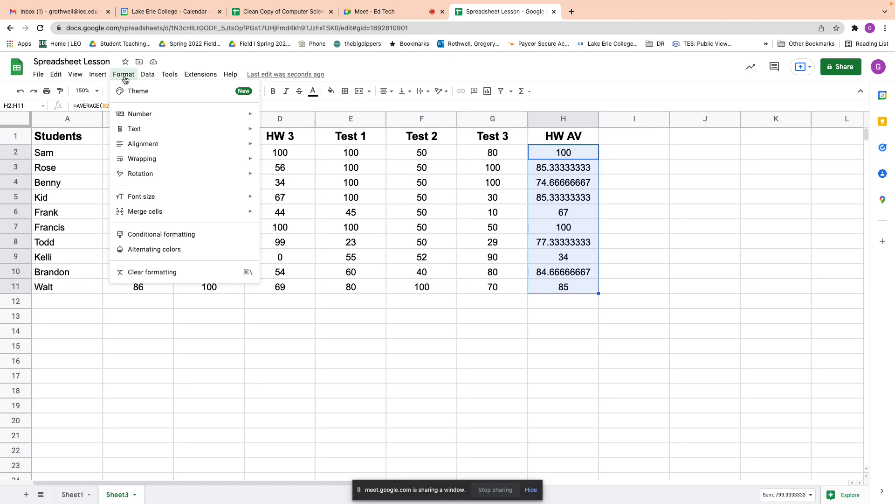
pyautogui.moveTo(145, 119)
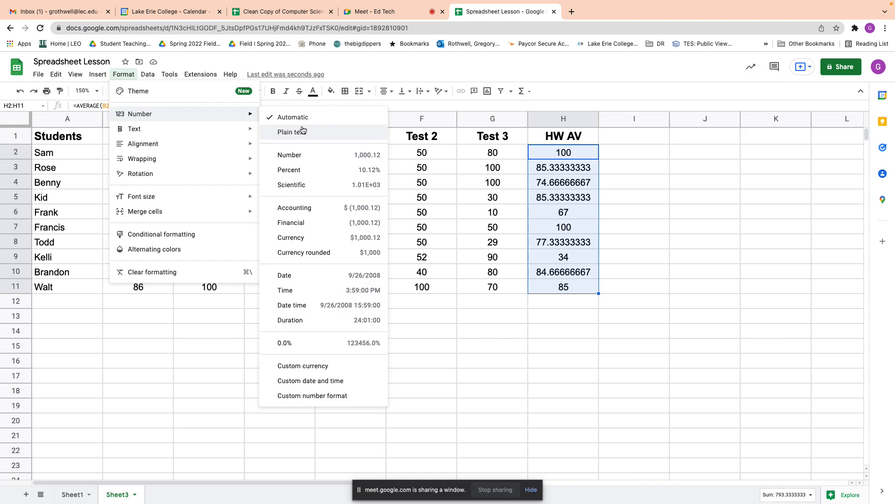
pyautogui.click(301, 171)
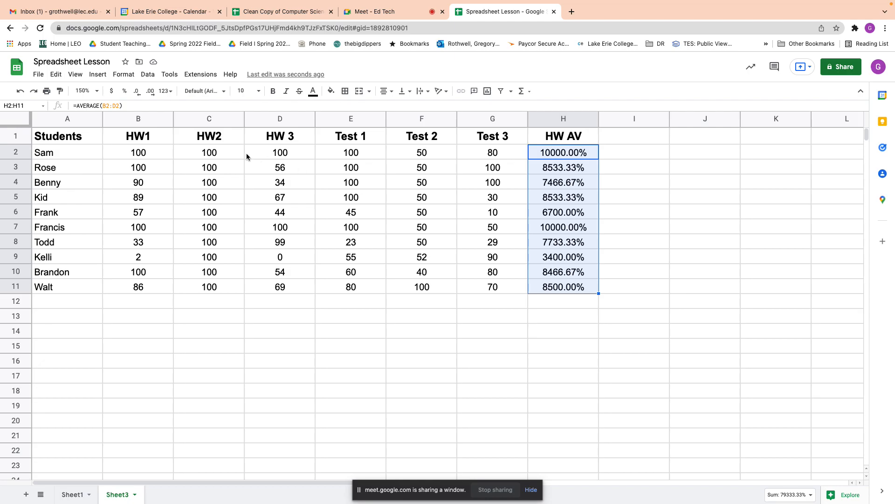
# Change the homework averages in H2:H11 to the 0.0% format.
pyautogui.click(123, 74)
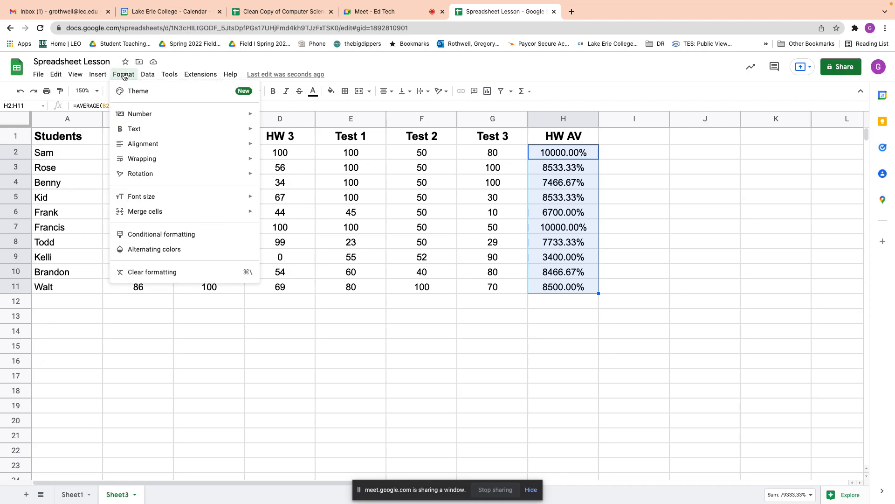
pyautogui.moveTo(150, 177)
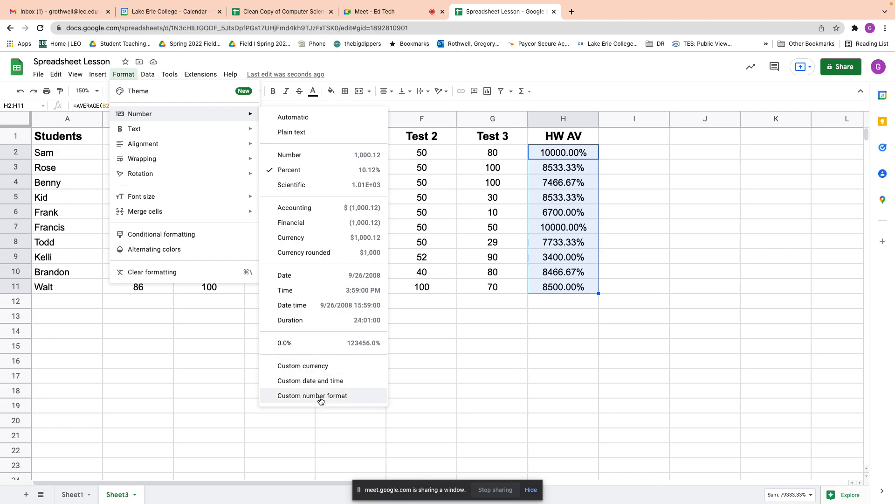
pyautogui.click(299, 348)
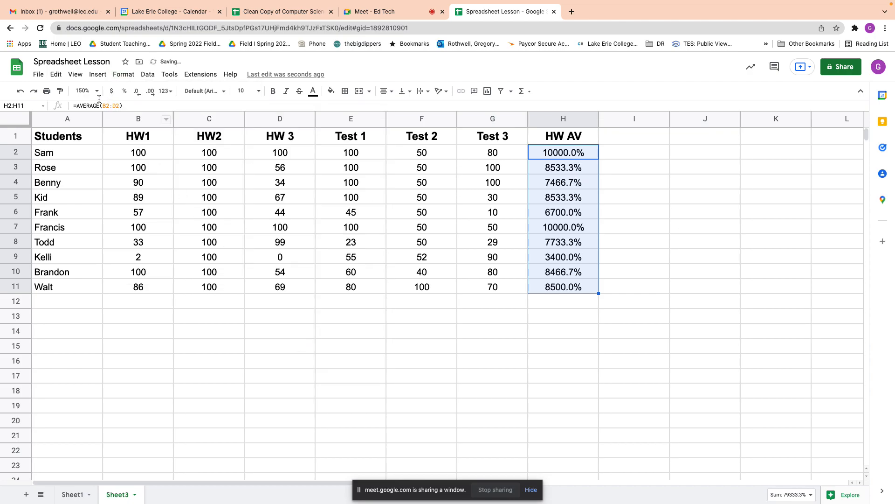
# Reapply 0.0% to the homework averages as a custom number format and check the resulting cells.
pyautogui.click(123, 75)
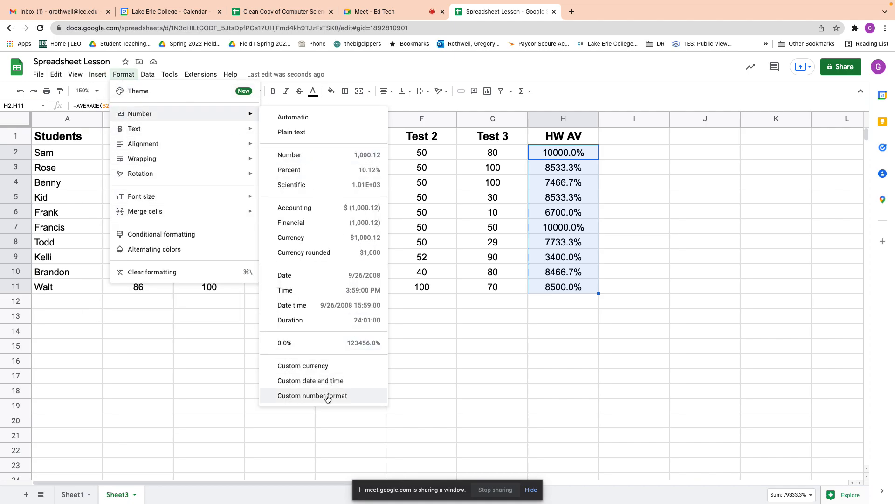
pyautogui.click(326, 397)
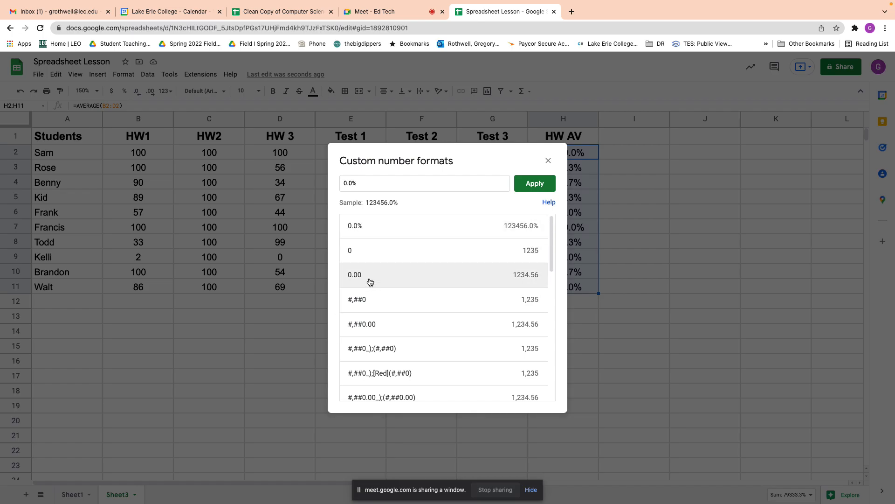
pyautogui.click(368, 186)
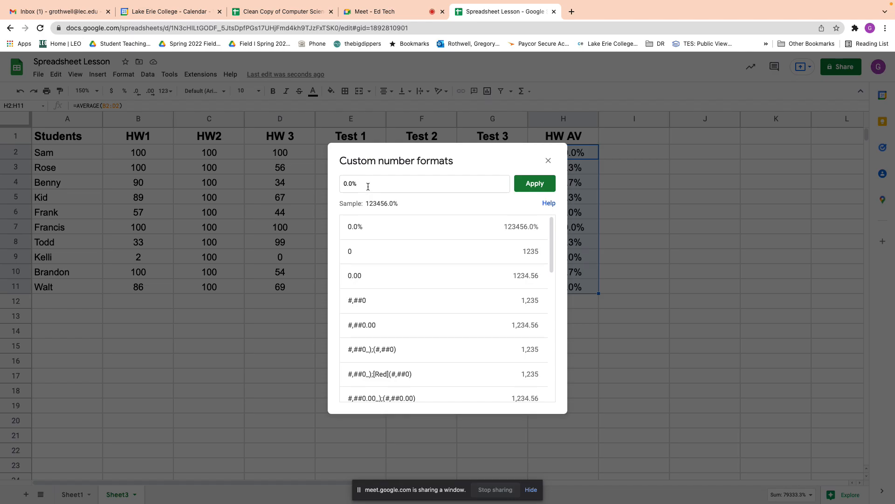
pyautogui.click(536, 185)
pyautogui.click(550, 171)
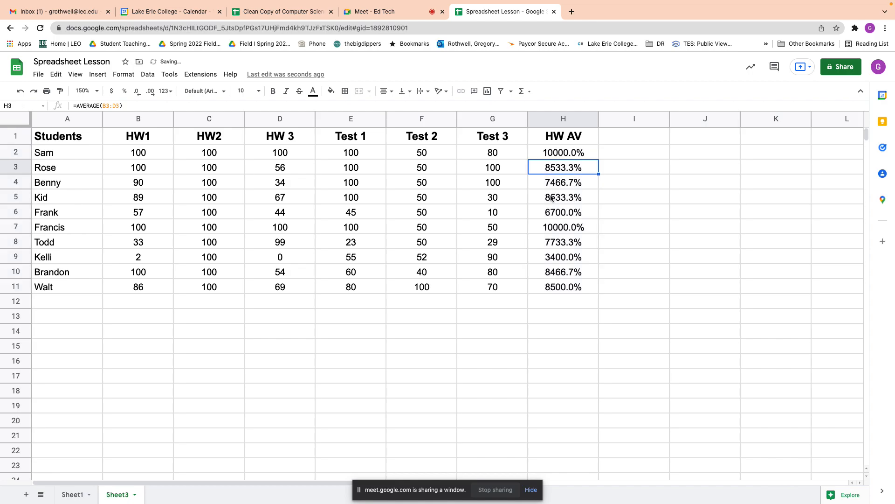
pyautogui.click(551, 157)
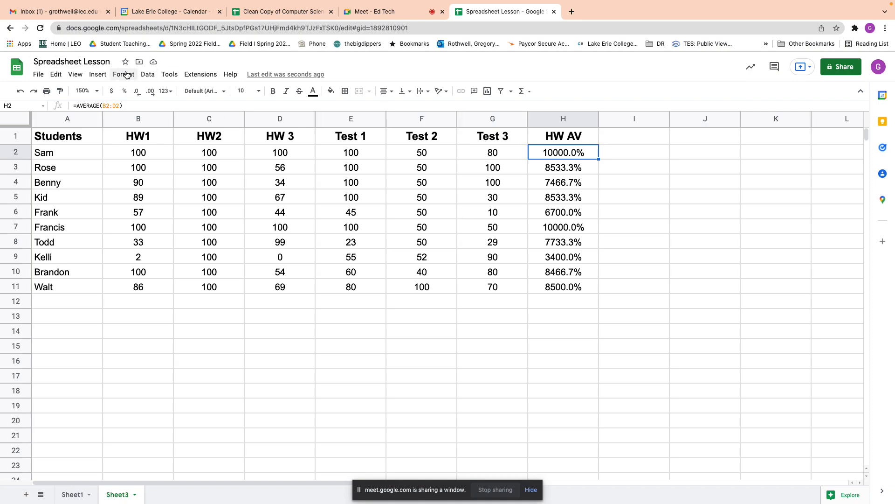
# Select the homework averages in H2:H11 and apply the standard Number format with two decimals.
pyautogui.moveTo(546, 154); pyautogui.dragTo(554, 289)
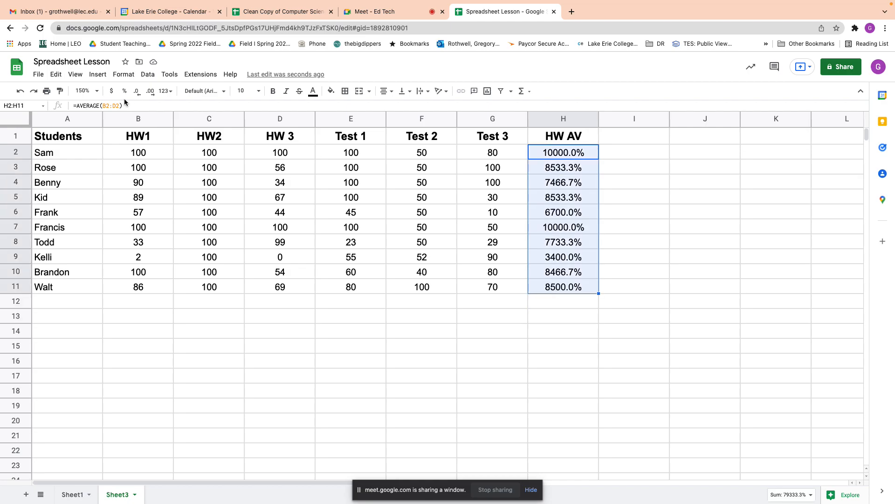
pyautogui.click(124, 75)
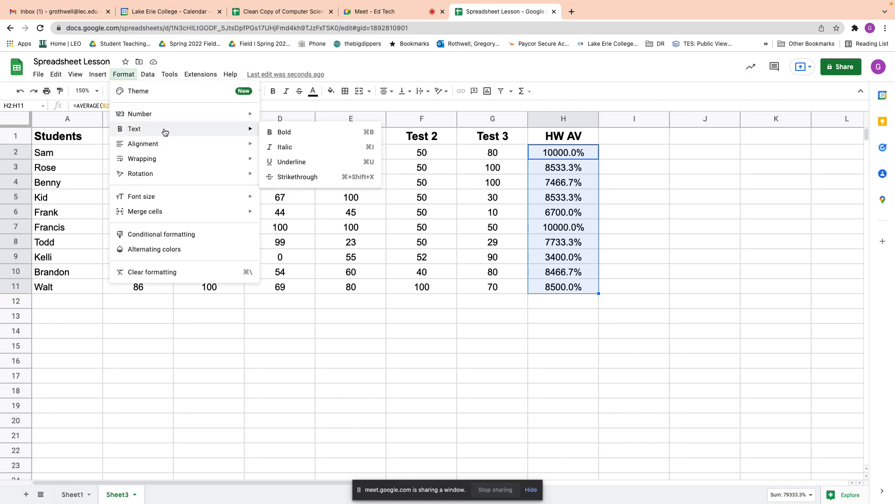
pyautogui.moveTo(176, 116)
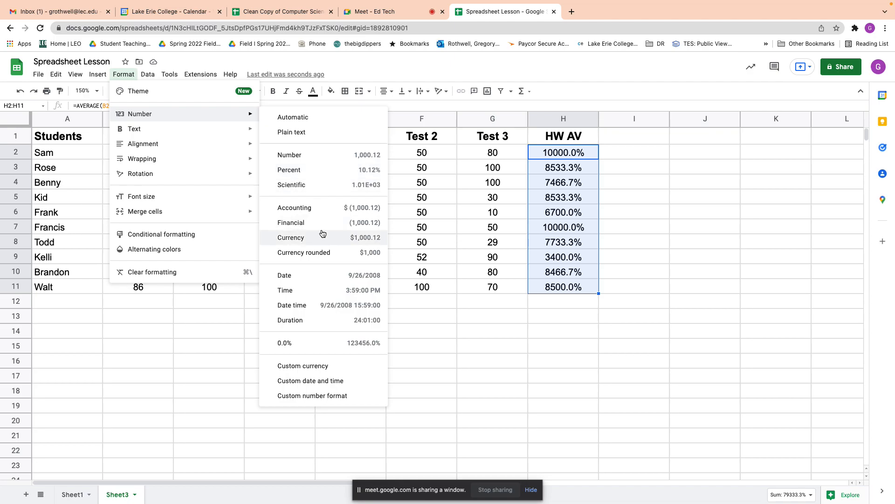
pyautogui.click(316, 157)
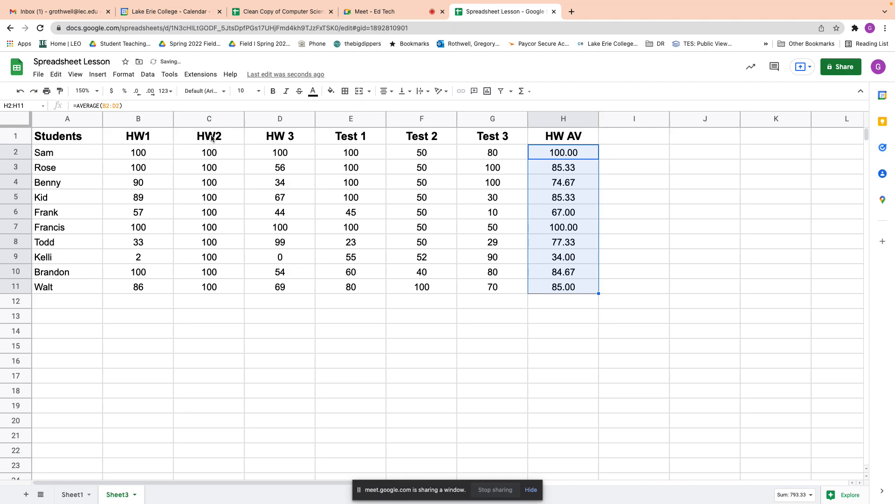
# Apply the custom number format 0 to H2:H11 so the homework averages are rounded to whole numbers.
pyautogui.click(147, 77)
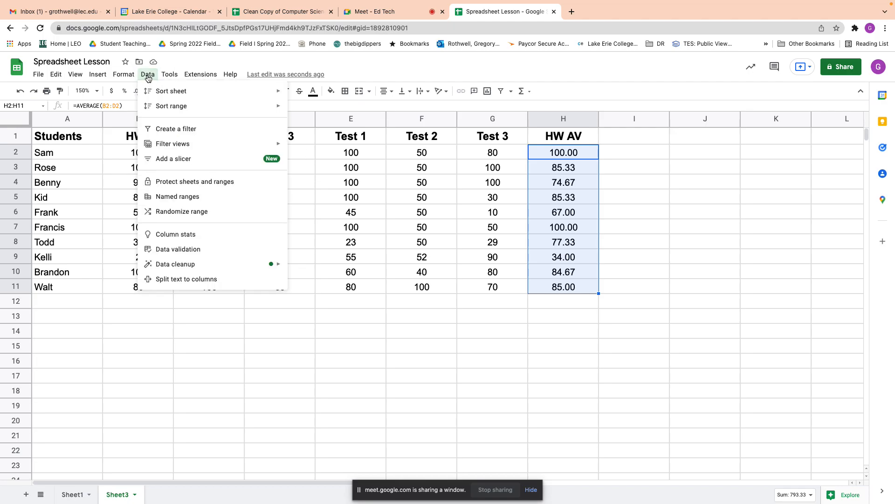
pyautogui.moveTo(122, 77)
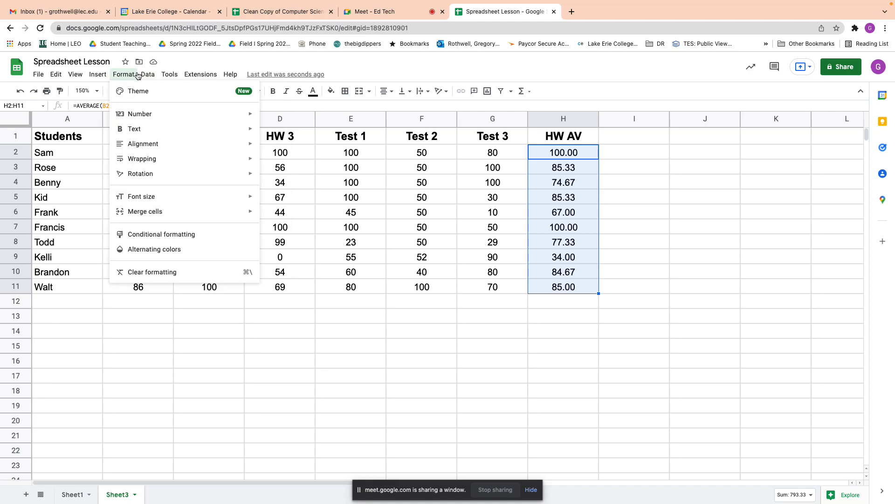
pyautogui.moveTo(150, 76)
pyautogui.moveTo(158, 154)
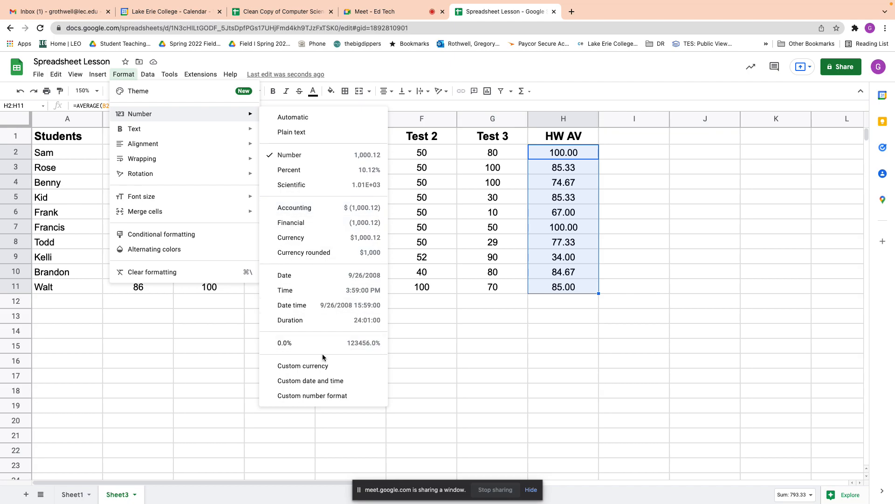
pyautogui.click(321, 396)
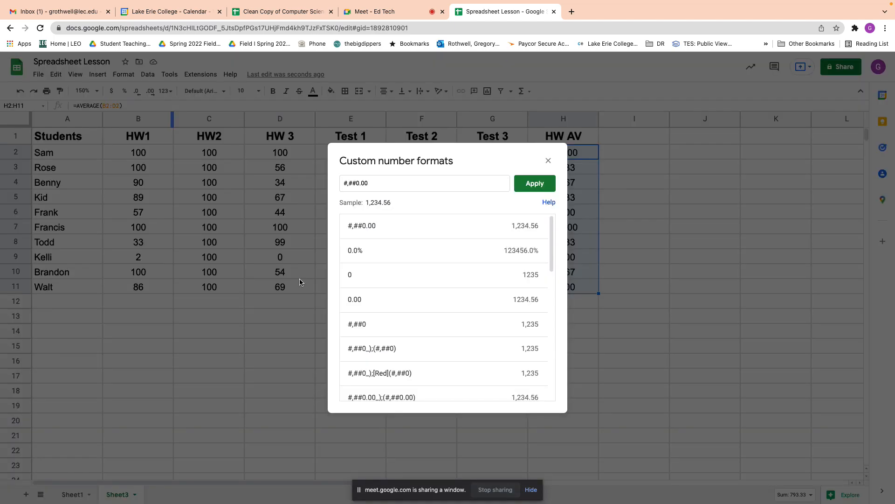
pyautogui.scroll(-5, 412, 284)
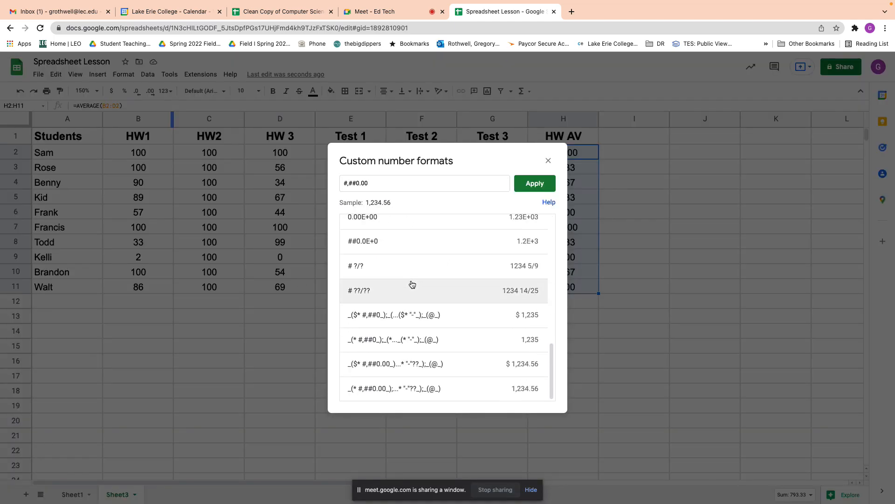
pyautogui.scroll(5, 411, 284)
pyautogui.click(377, 284)
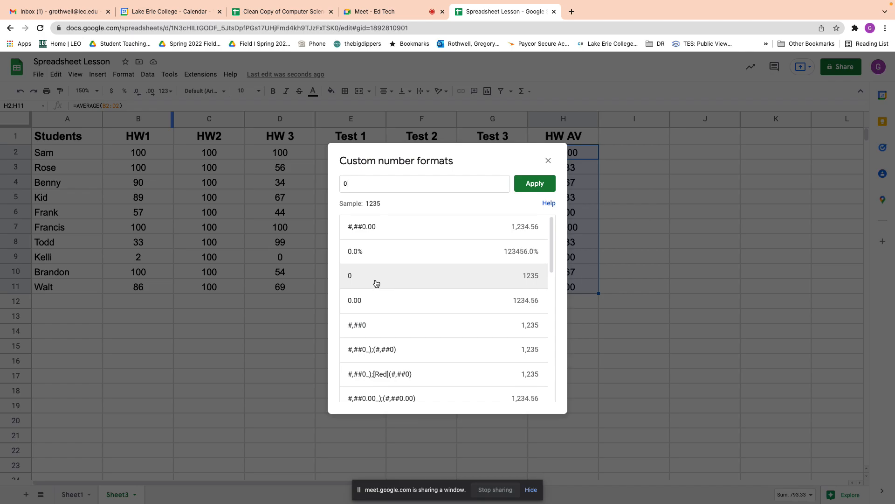
pyautogui.click(528, 184)
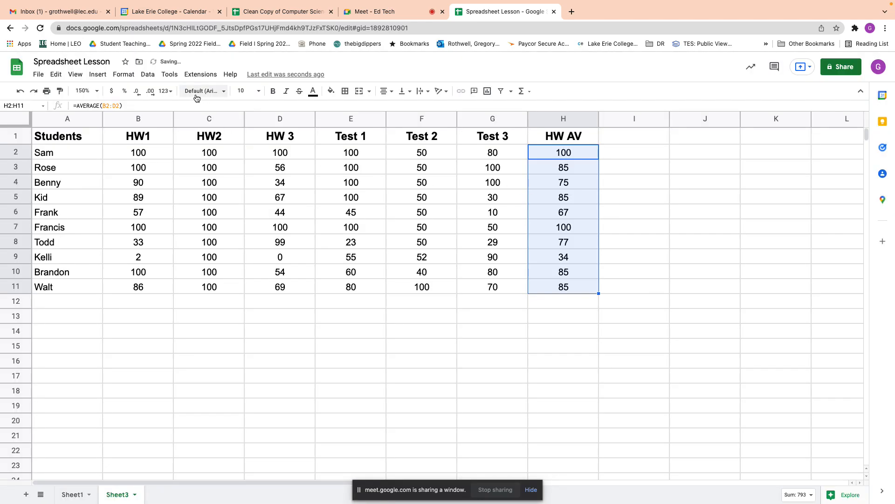
# Try the standard Percent format on the homework averages in H2:H11 and undo it.
pyautogui.click(147, 75)
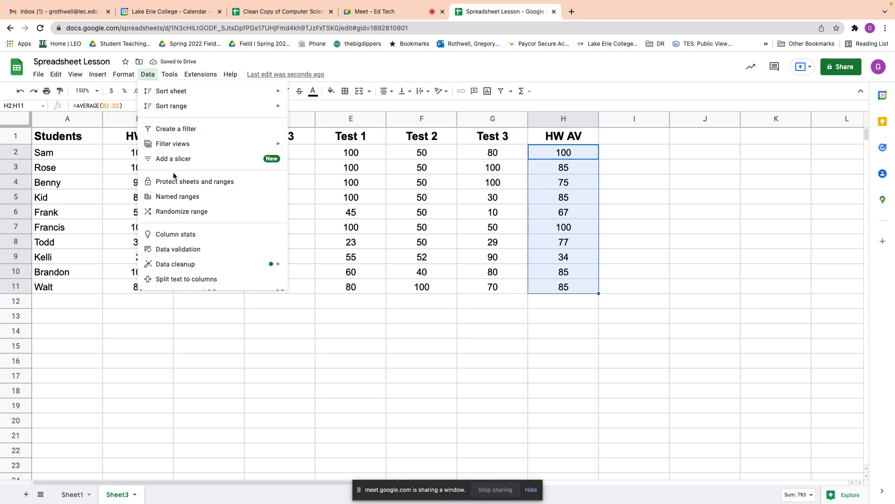
pyautogui.moveTo(123, 78)
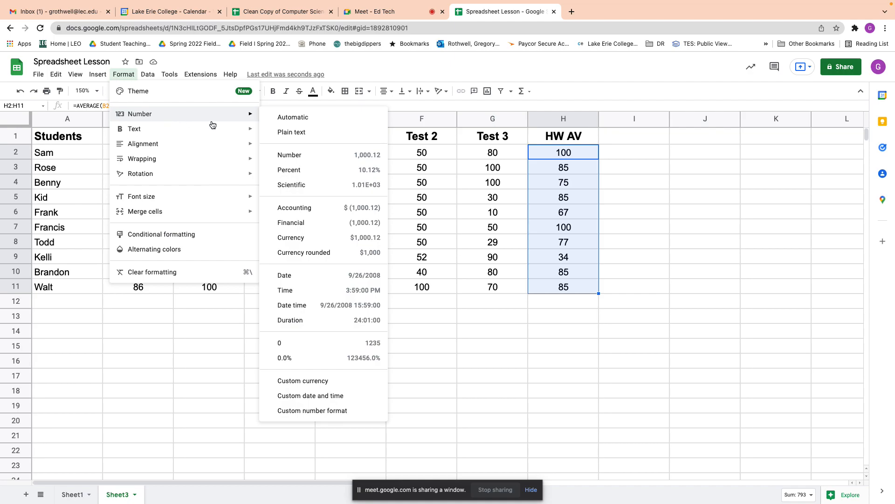
pyautogui.click(315, 176)
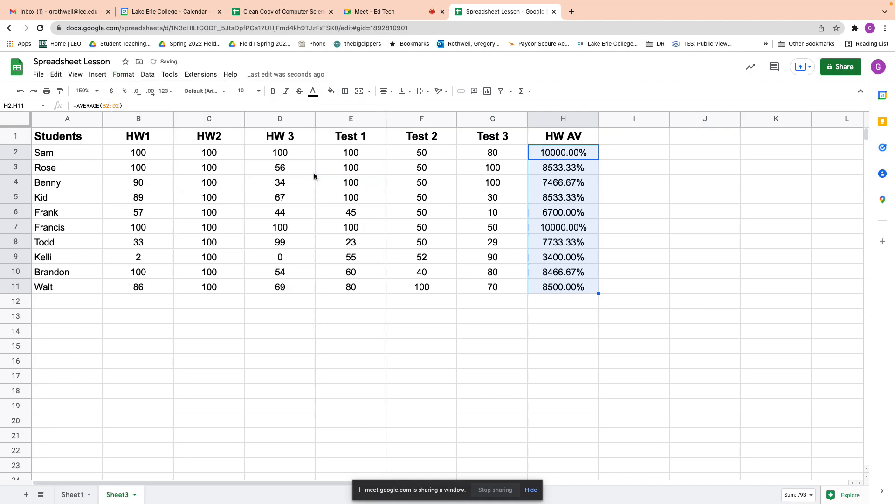
pyautogui.press('super+z')
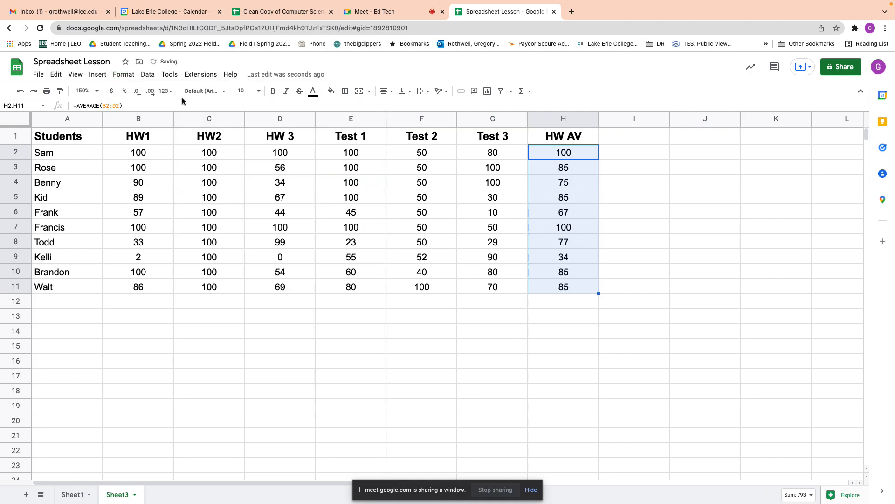
# Try the custom number format 0% on the homework averages in H2:H11 and undo it.
pyautogui.click(148, 75)
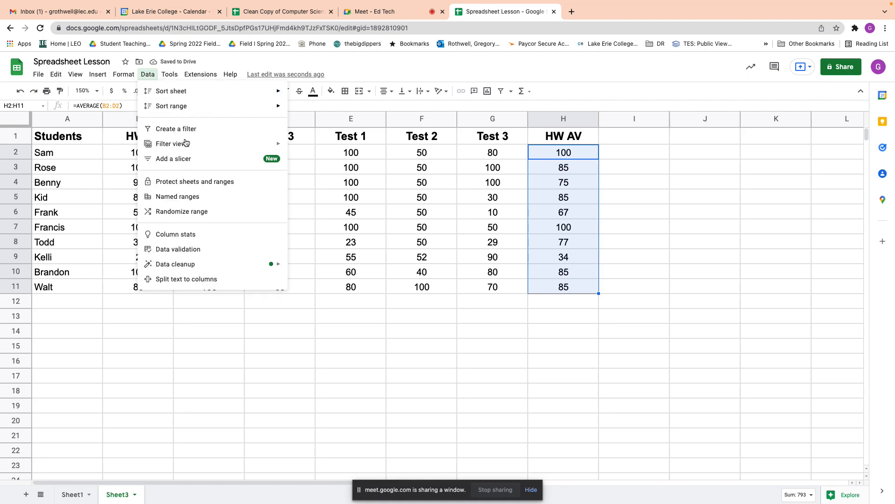
pyautogui.moveTo(116, 76)
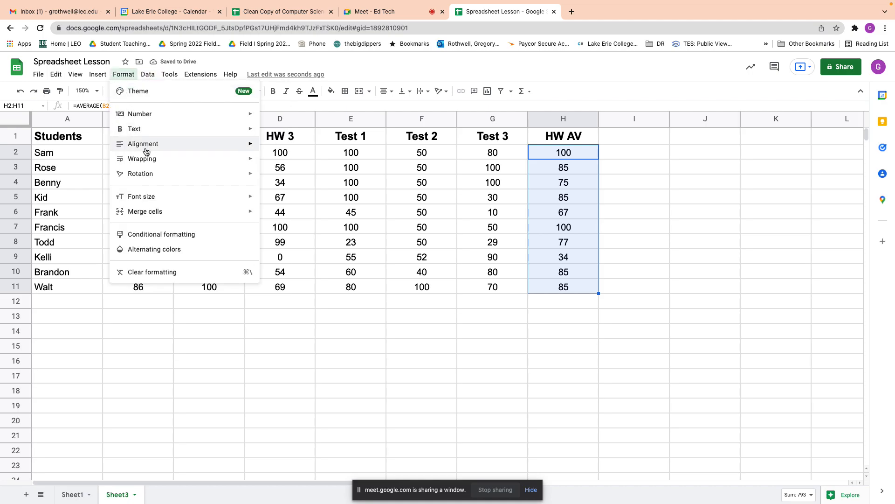
pyautogui.moveTo(150, 115)
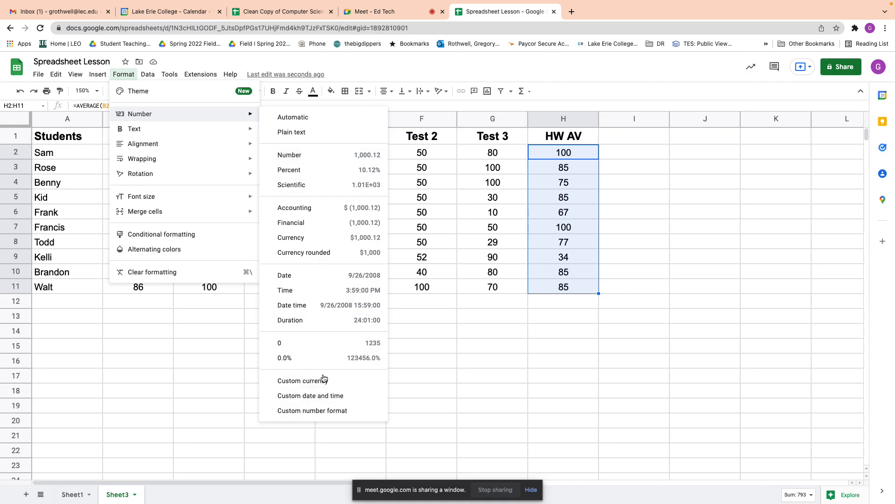
pyautogui.click(319, 415)
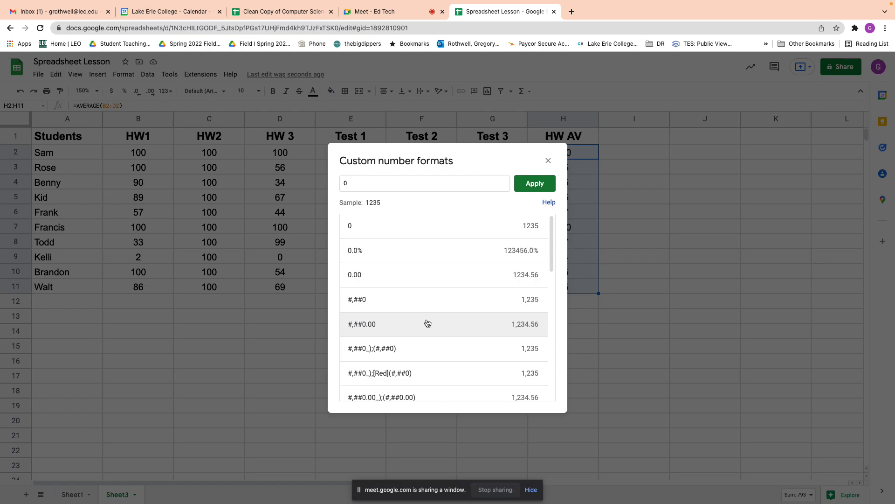
pyautogui.click(371, 228)
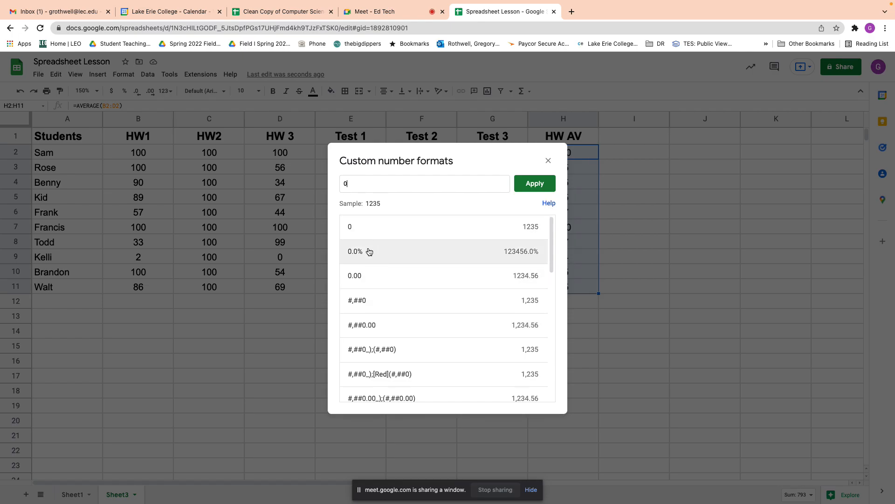
pyautogui.click(369, 252)
pyautogui.press('Left')
pyautogui.press('BackSpace')
pyautogui.press('BackSpace')
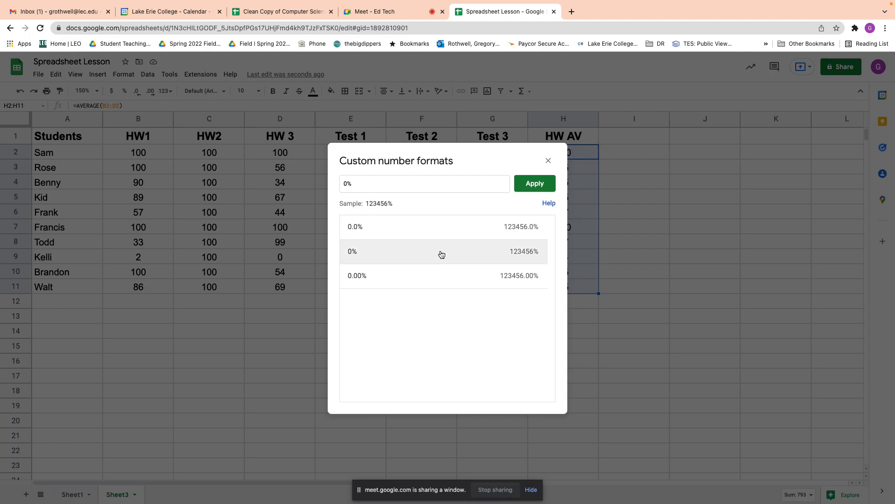
pyautogui.click(537, 183)
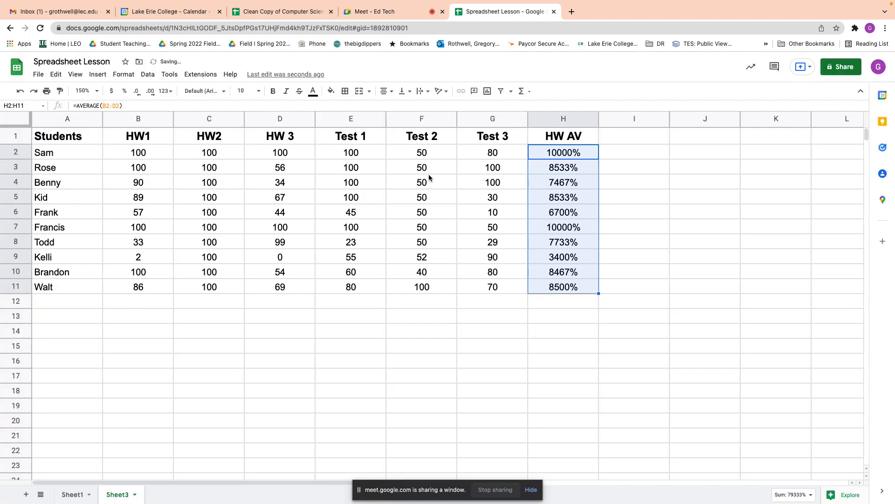
pyautogui.press('super+z')
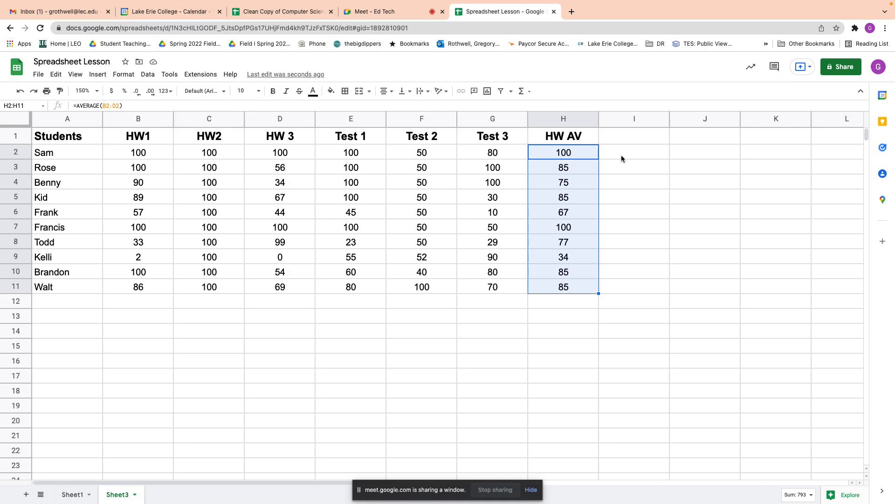
# Enter the column heading T AV in cell I1 for the test averages.
pyautogui.click(625, 142)
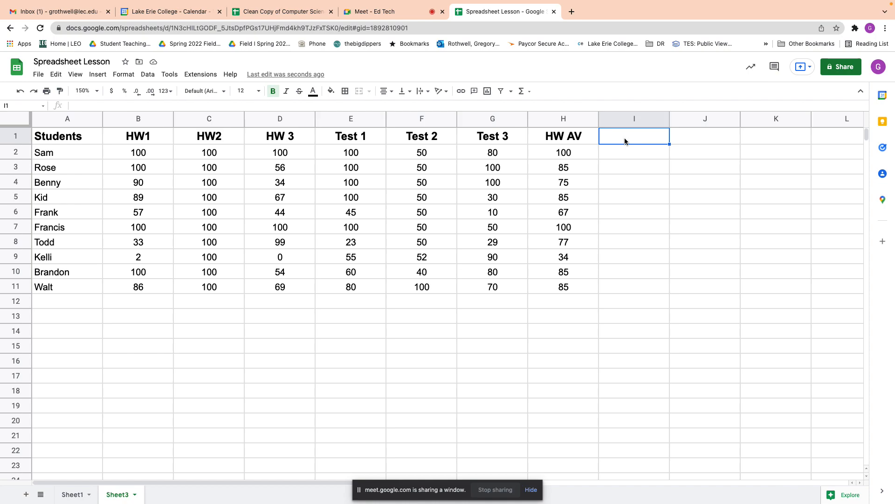
pyautogui.write('Te')
pyautogui.press('BackSpace')
pyautogui.write('AV')
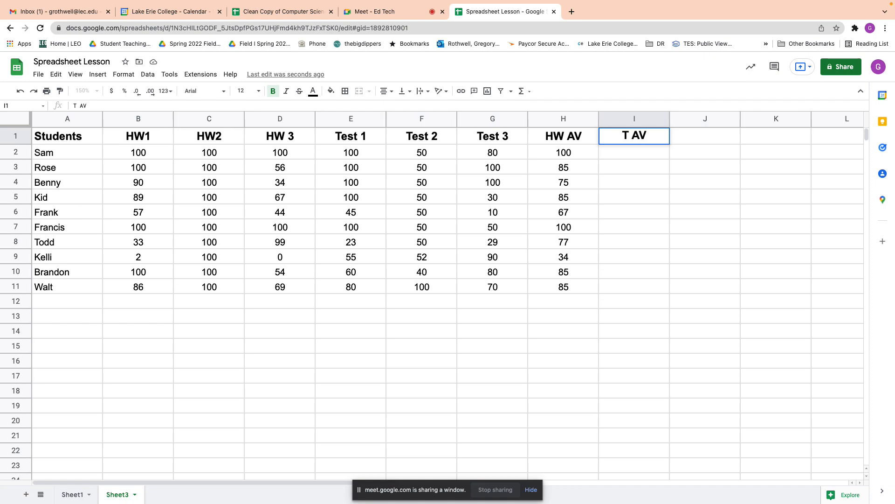
# Enter the formula =(E2+F2+G2)/3 in I2 to average the first student's three test scores.
pyautogui.click(613, 149)
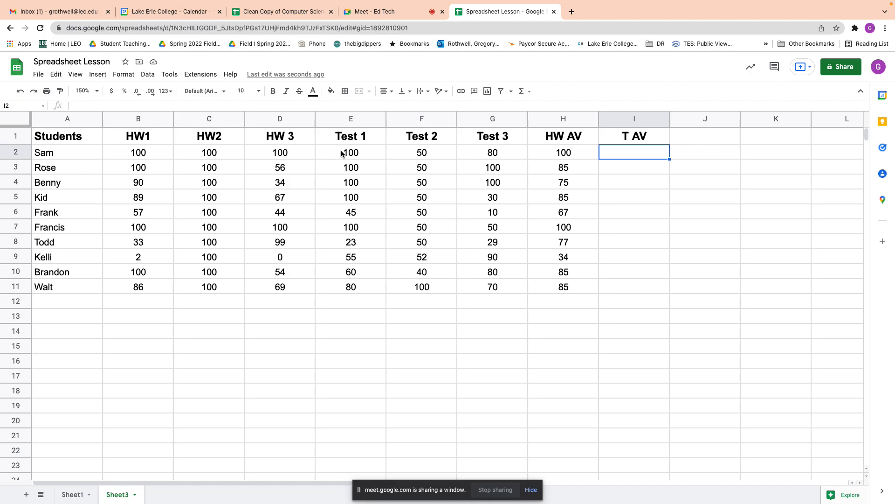
pyautogui.write('=')
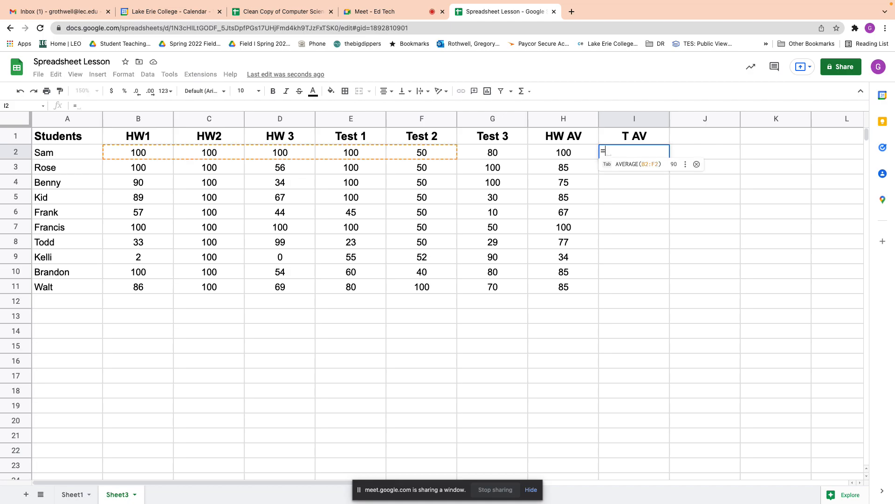
pyautogui.click(351, 155)
pyautogui.press('Left')
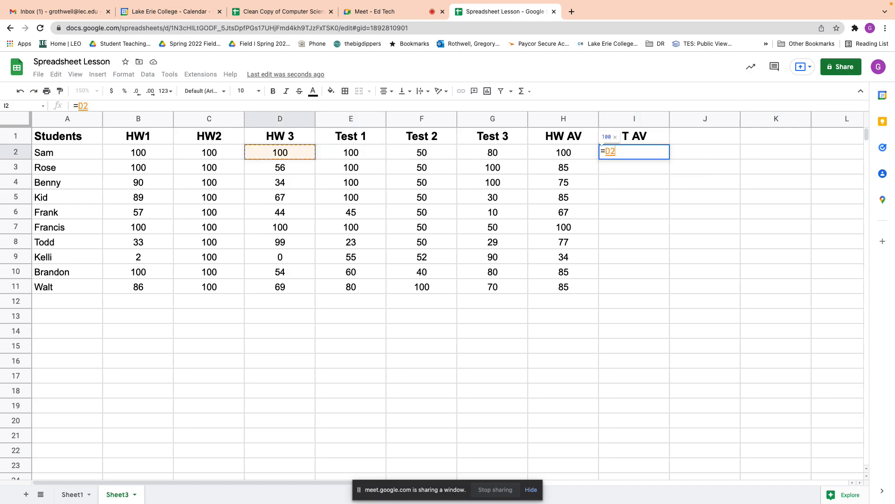
pyautogui.press('Right')
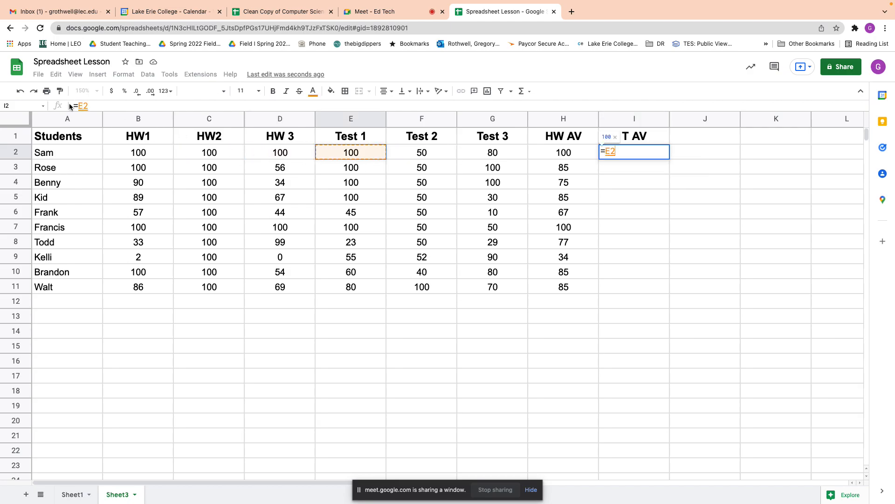
pyautogui.click(80, 105)
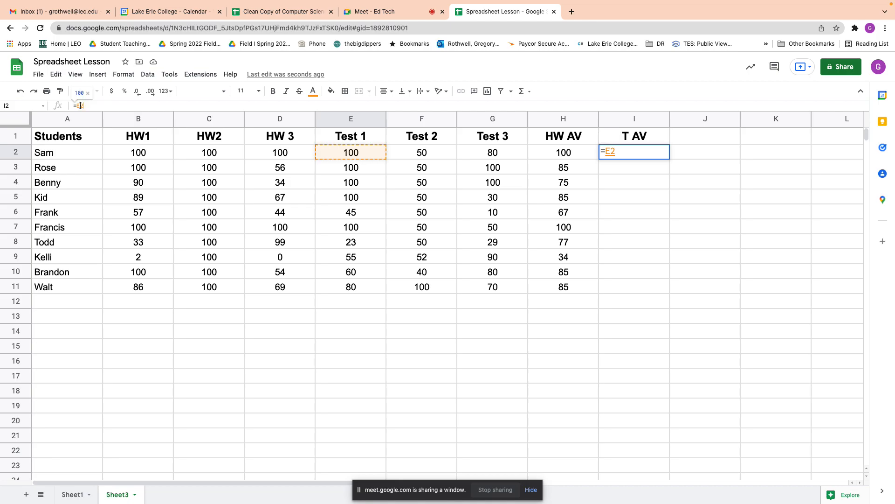
pyautogui.write('(')
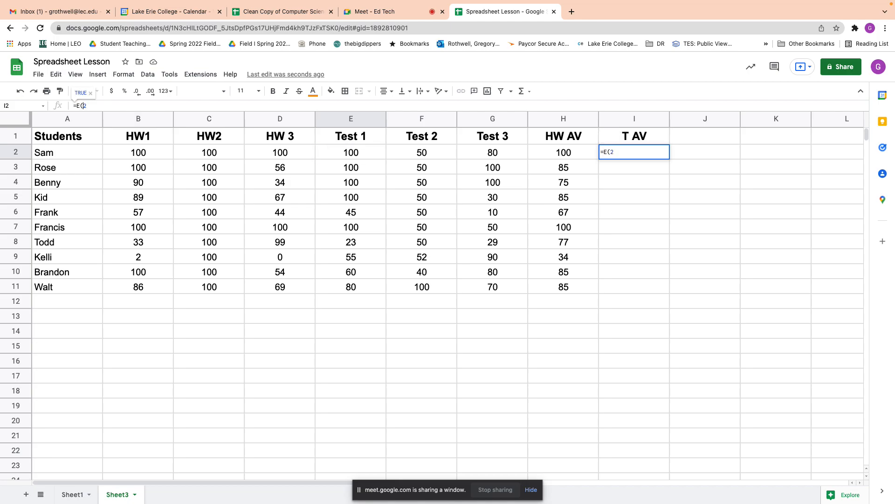
pyautogui.press('BackSpace')
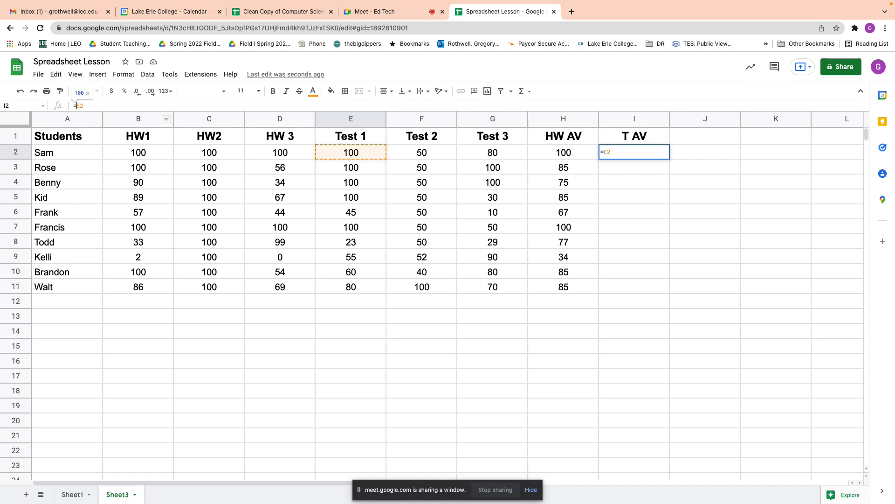
pyautogui.press('Left')
pyautogui.write('(E2+')
pyautogui.click(418, 155)
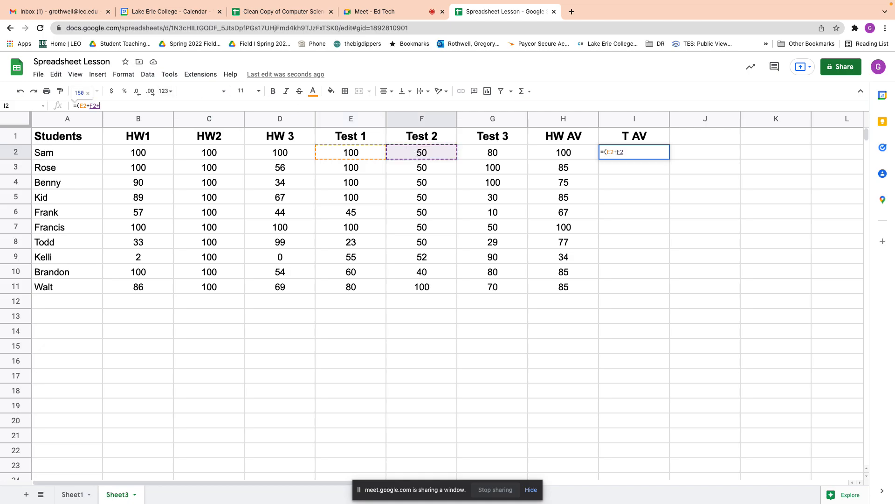
pyautogui.write('+')
pyautogui.click(493, 156)
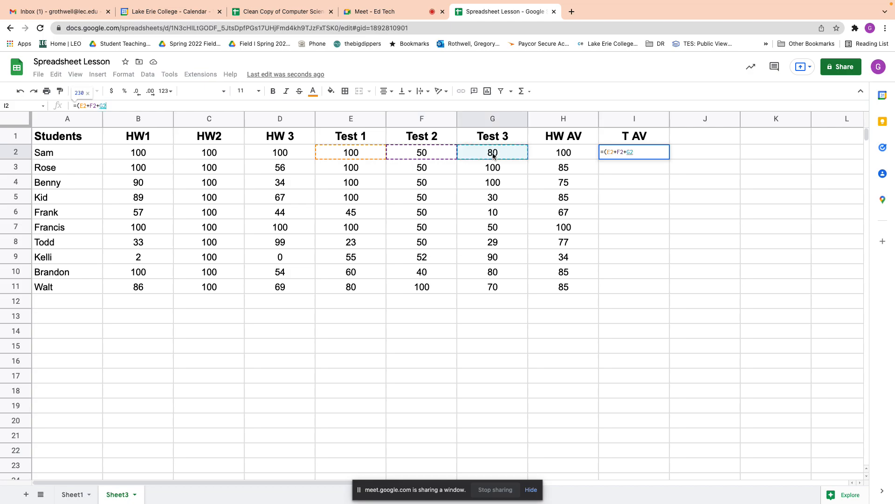
pyautogui.write(')/')
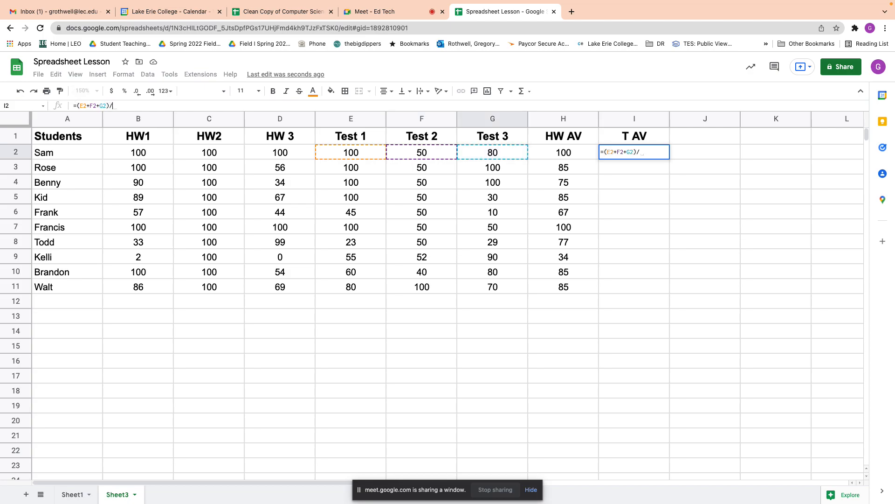
pyautogui.write('3')
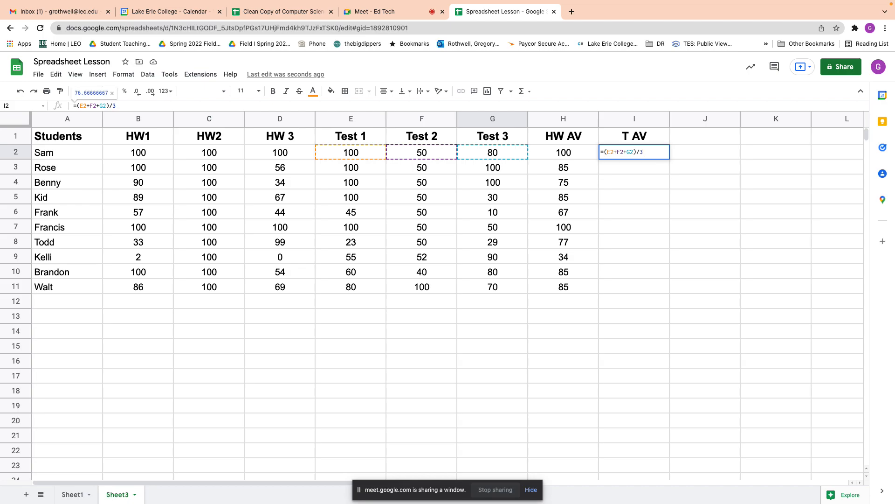
pyautogui.press('Return')
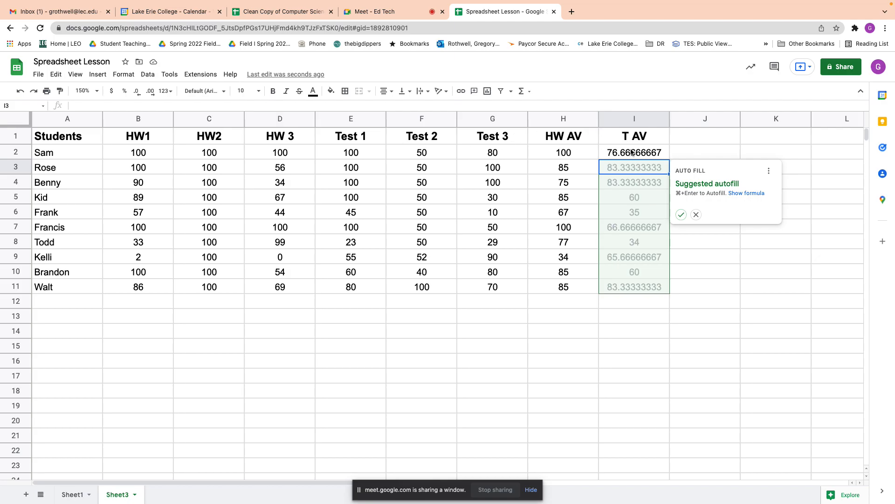
# Fill the test average formula from I2 down through I11 and apply the standard Number format to I2.
pyautogui.click(632, 152)
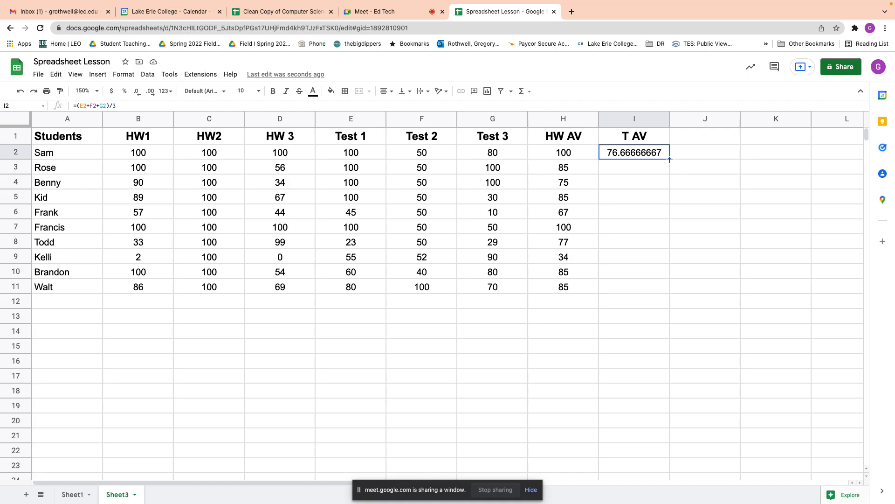
pyautogui.doubleClick(670, 159)
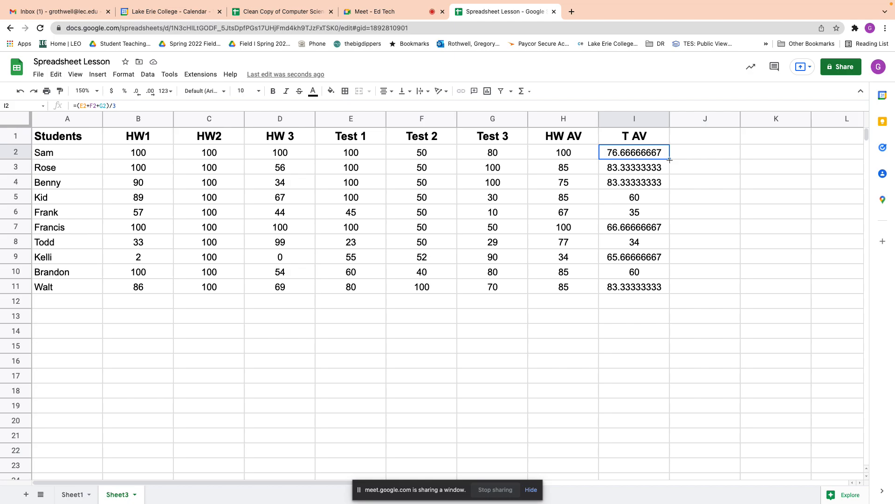
pyautogui.click(123, 74)
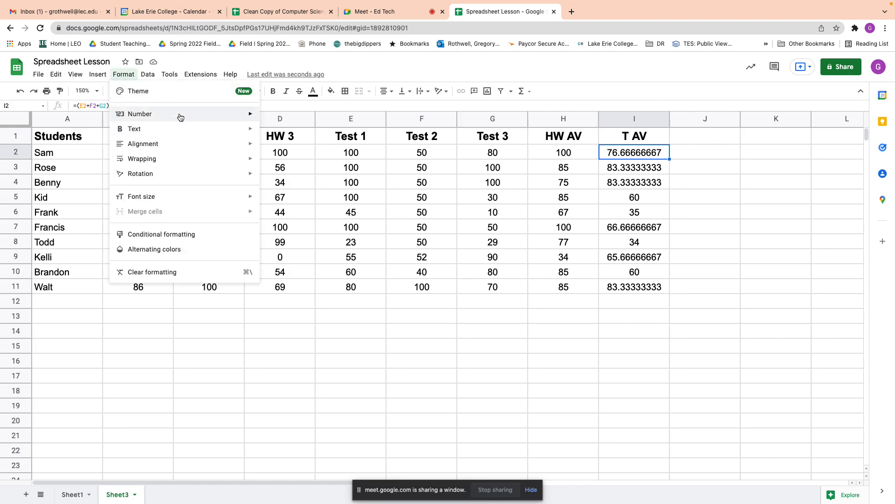
pyautogui.moveTo(180, 116)
pyautogui.click(328, 157)
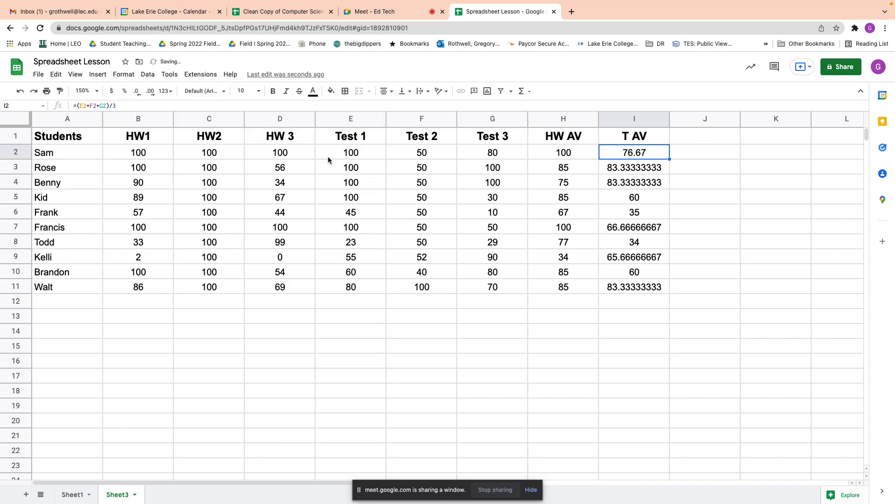
# Apply the standard Number format with two decimals to all the test averages in I2:I11.
pyautogui.moveTo(631, 156); pyautogui.dragTo(628, 288)
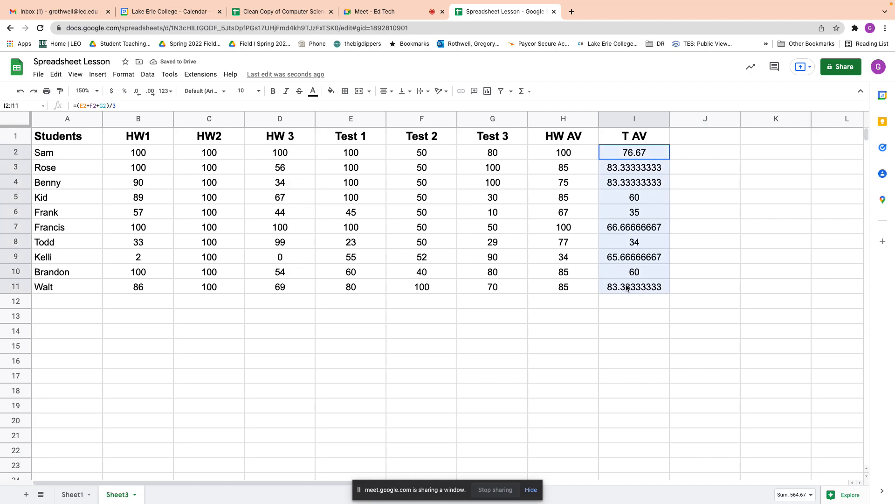
pyautogui.click(127, 75)
pyautogui.moveTo(198, 116)
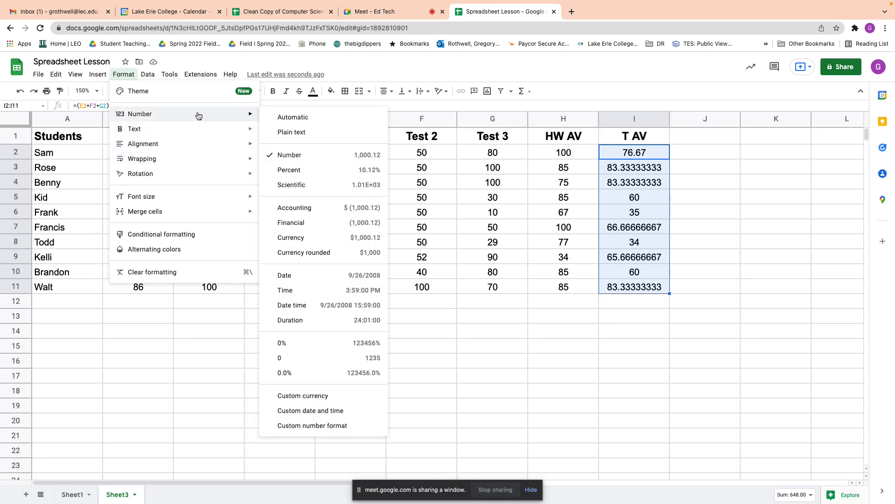
pyautogui.click(308, 160)
pyautogui.click(550, 276)
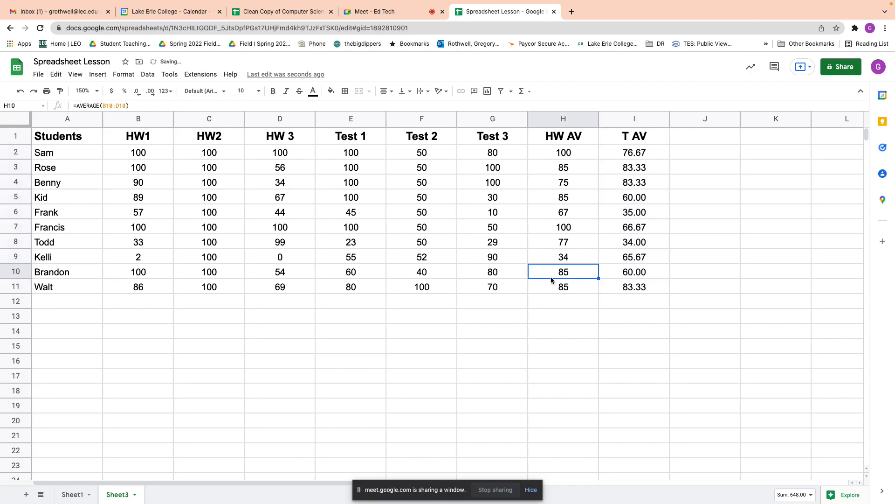
# Format the test averages in I2:I11 as whole numbers with the 0 number format.
pyautogui.moveTo(629, 154); pyautogui.dragTo(632, 294)
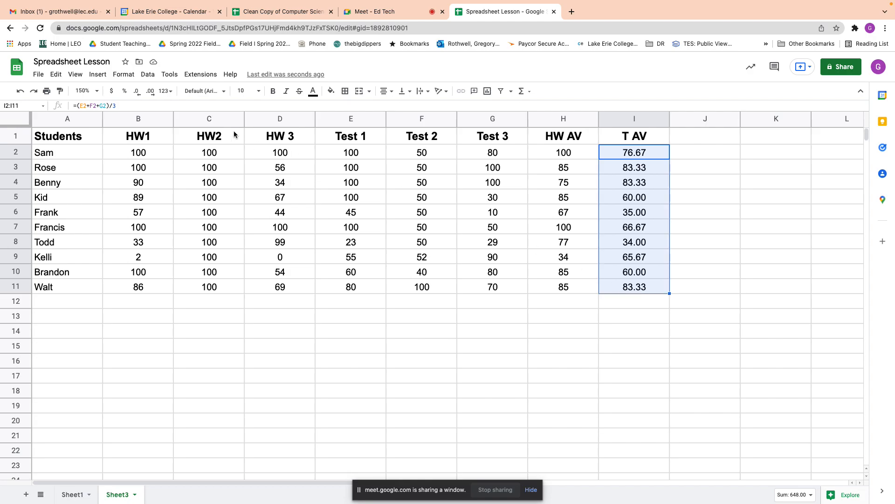
pyautogui.click(147, 74)
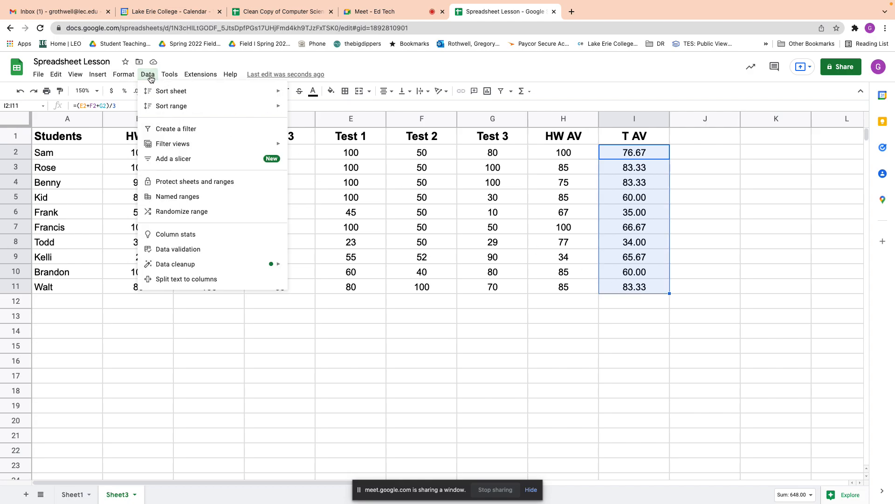
pyautogui.click(123, 75)
pyautogui.moveTo(138, 157)
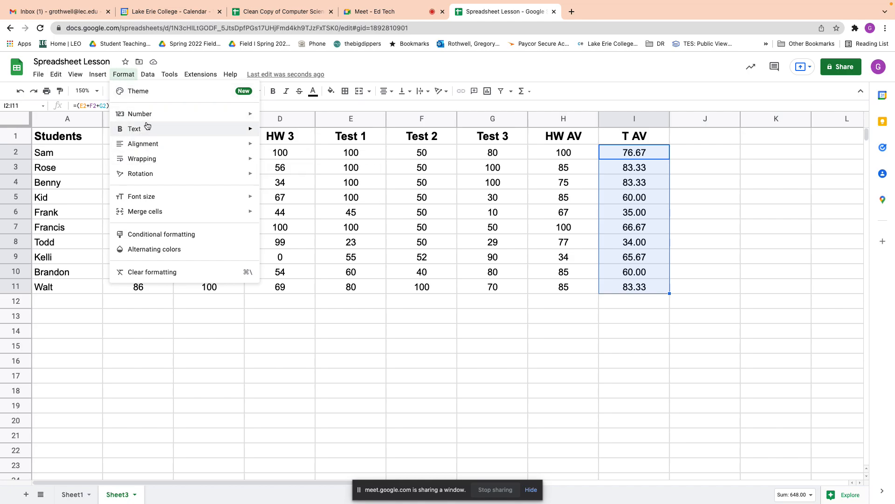
pyautogui.moveTo(150, 116)
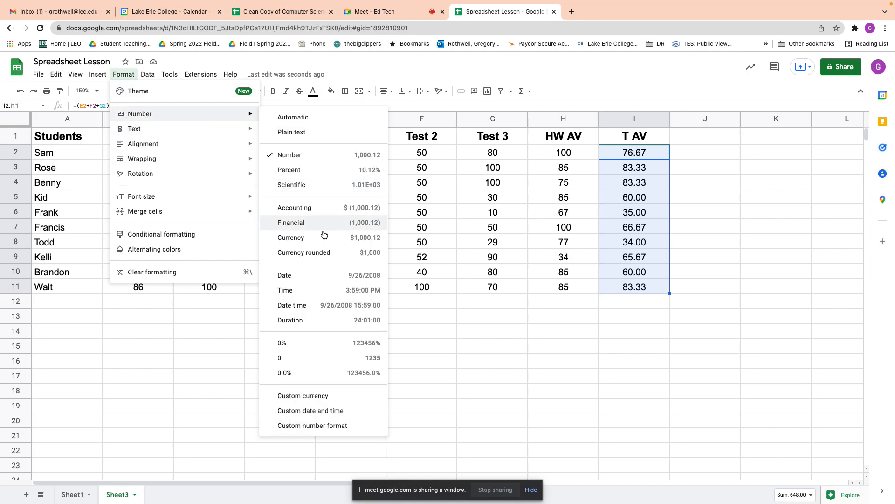
pyautogui.click(308, 366)
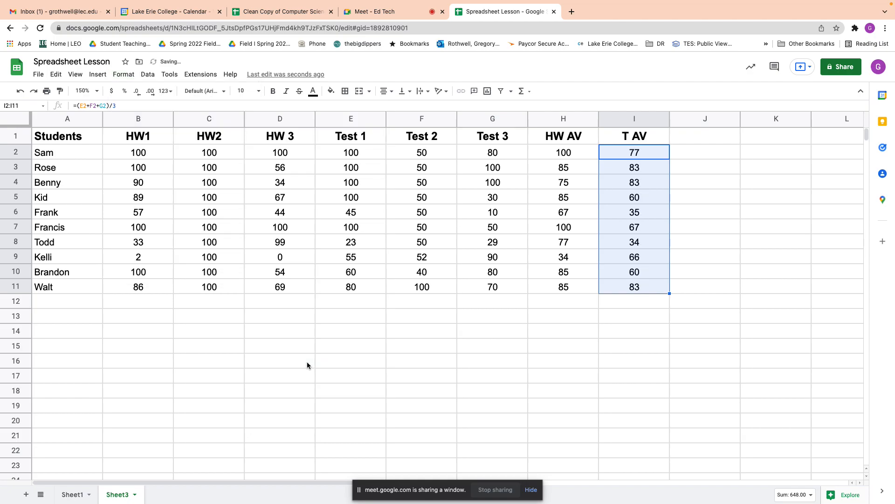
pyautogui.click(560, 341)
pyautogui.click(615, 180)
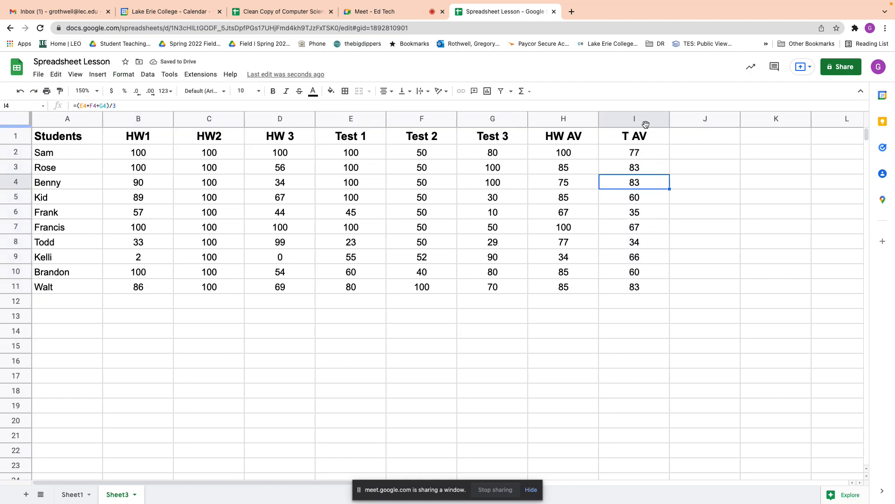
# Replace the formula in I2 with =AVERAGE(E2:G2) and fill it down through I11.
pyautogui.click(613, 150)
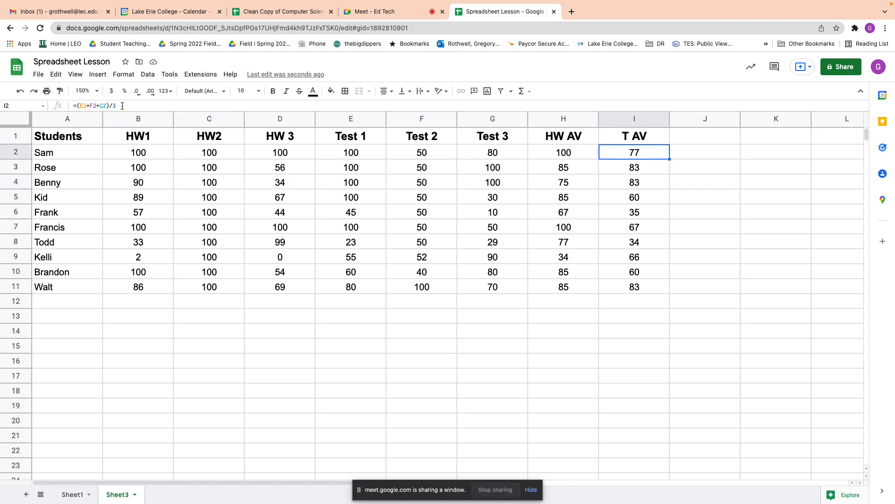
pyautogui.moveTo(122, 106); pyautogui.dragTo(46, 92)
pyautogui.press('BackSpace')
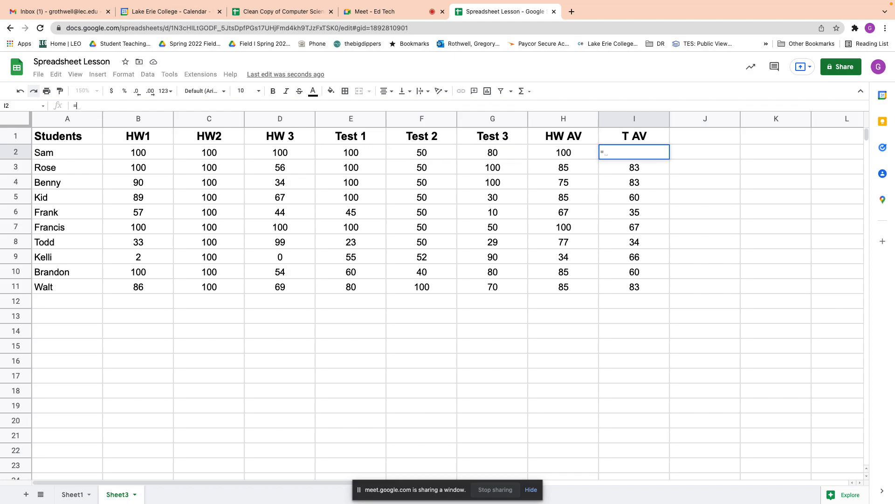
pyautogui.write('=AVERAGE*')
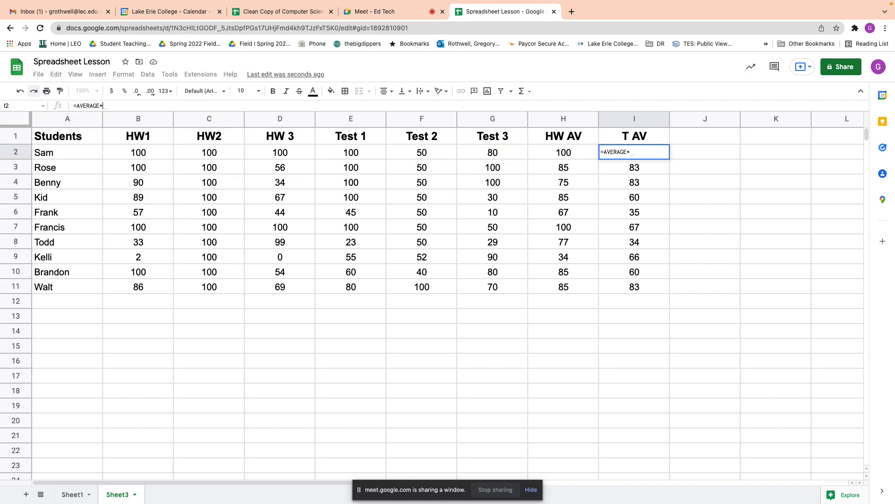
pyautogui.press('BackSpace')
pyautogui.write('(')
pyautogui.moveTo(351, 153); pyautogui.dragTo(515, 148)
pyautogui.write('f)')
pyautogui.press('BackSpace')
pyautogui.press('BackSpace')
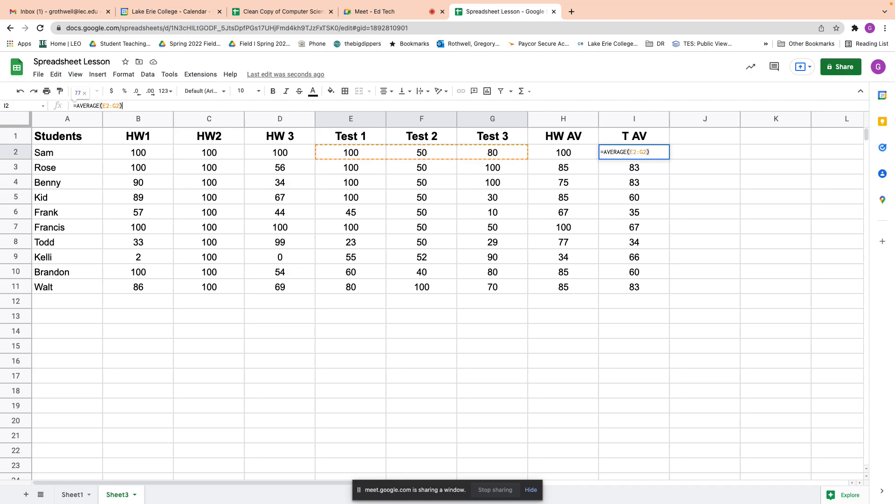
pyautogui.press('Return')
pyautogui.click(651, 155)
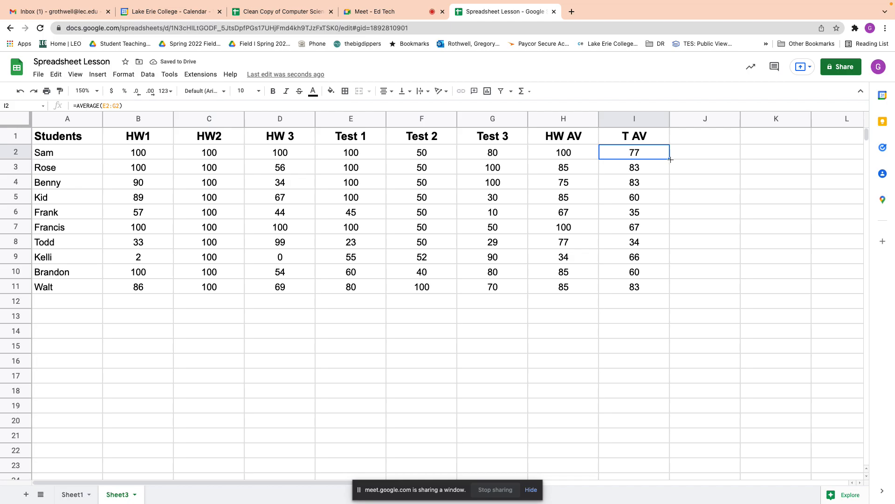
pyautogui.moveTo(670, 159); pyautogui.dragTo(667, 286)
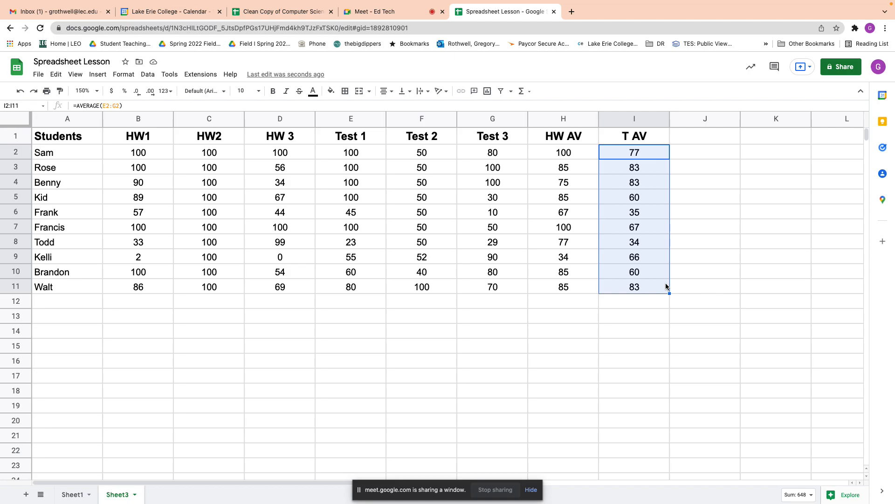
# Enter the column heading TOTAL AV in cell J1 for the overall averages.
pyautogui.click(703, 136)
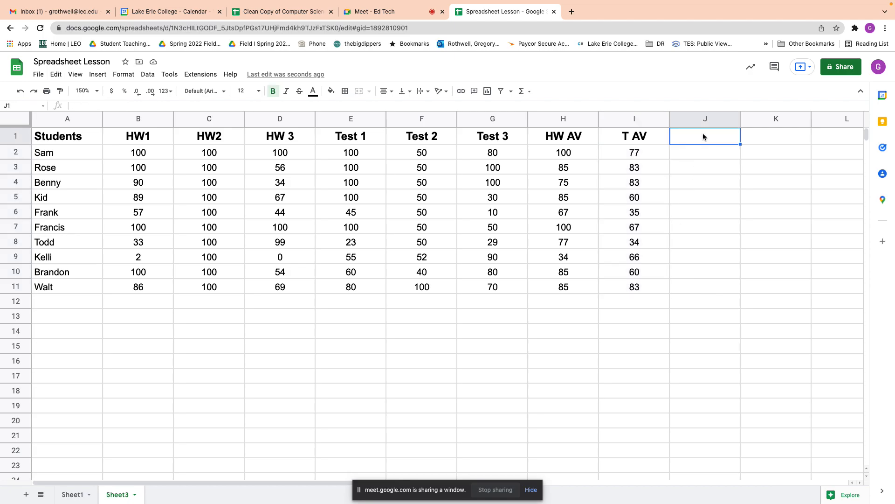
pyautogui.write('TOTAL AV')
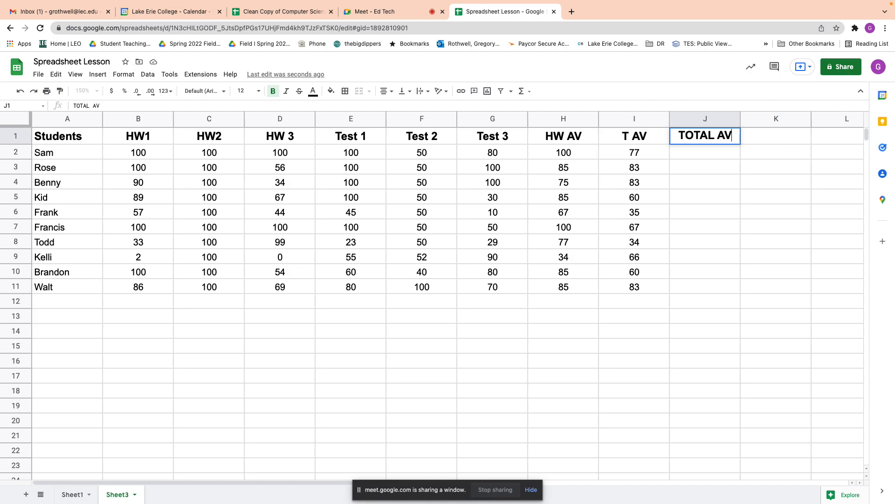
pyautogui.press('Return')
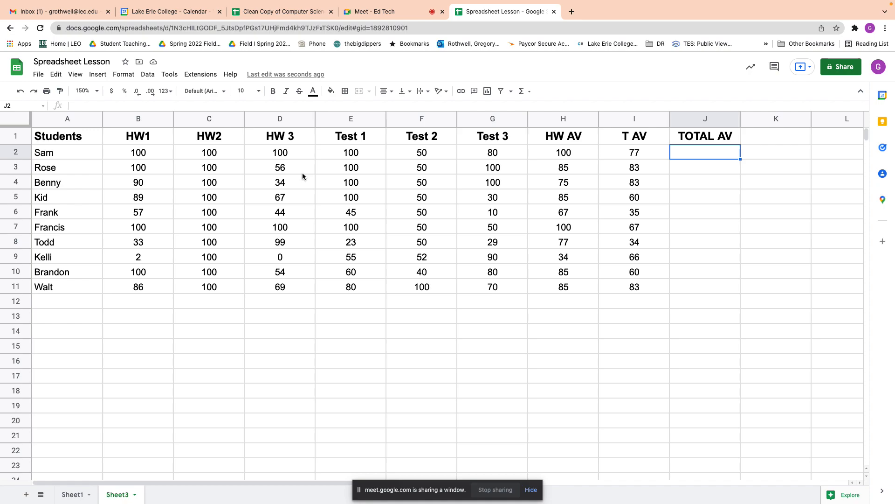
# Enter =AVERAGE(B2:G2) in J2 to average all homework and test scores, and accept the suggested autofill through J11.
pyautogui.write('=')
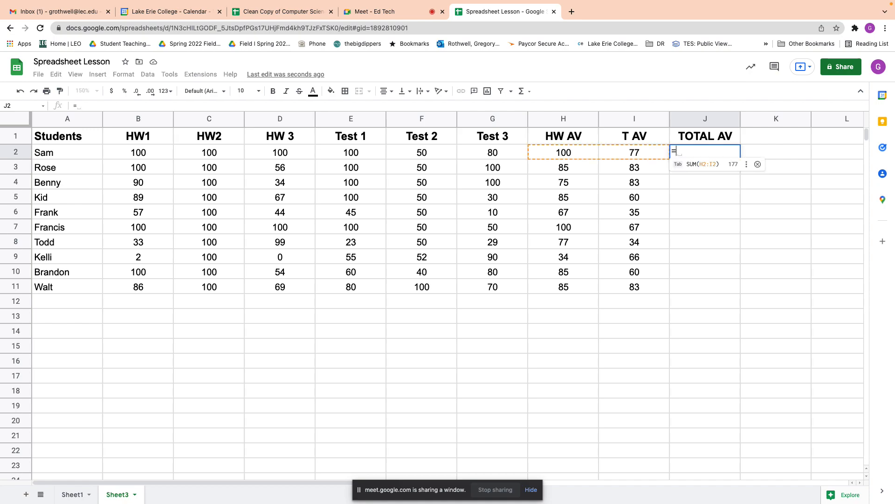
pyautogui.write('AVERAGEI')
pyautogui.press('BackSpace')
pyautogui.write('(')
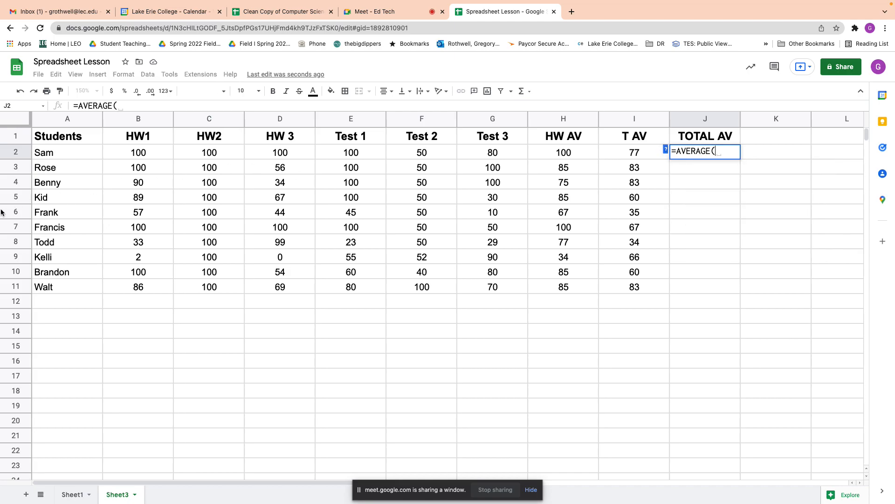
pyautogui.click(145, 154)
pyautogui.moveTo(145, 153); pyautogui.dragTo(493, 147)
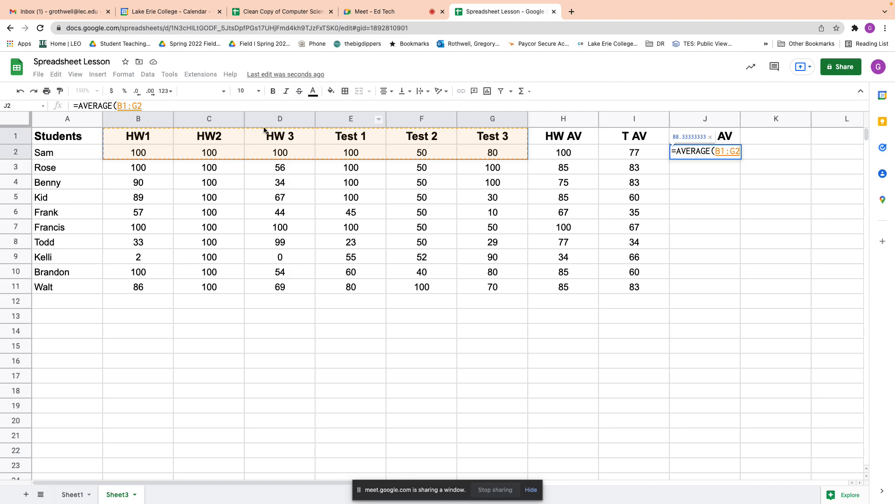
pyautogui.click(130, 155)
pyautogui.moveTo(129, 154); pyautogui.dragTo(504, 153)
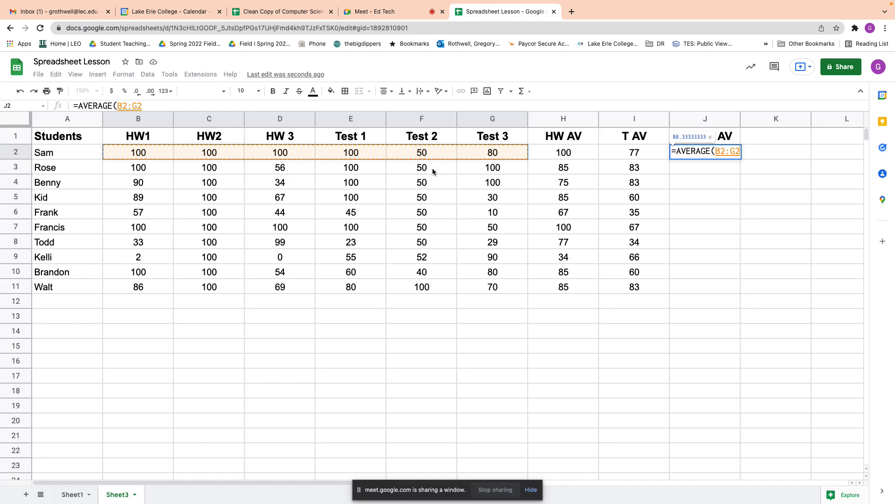
pyautogui.write(')')
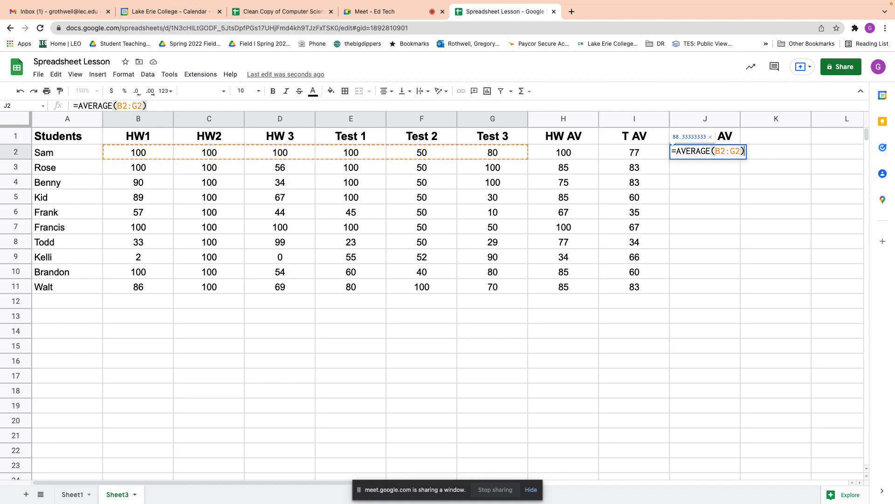
pyautogui.press('Return')
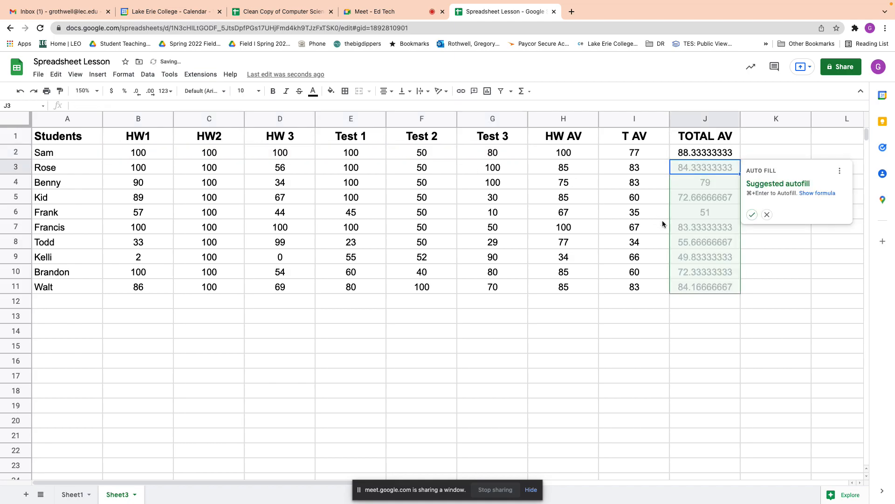
pyautogui.click(753, 216)
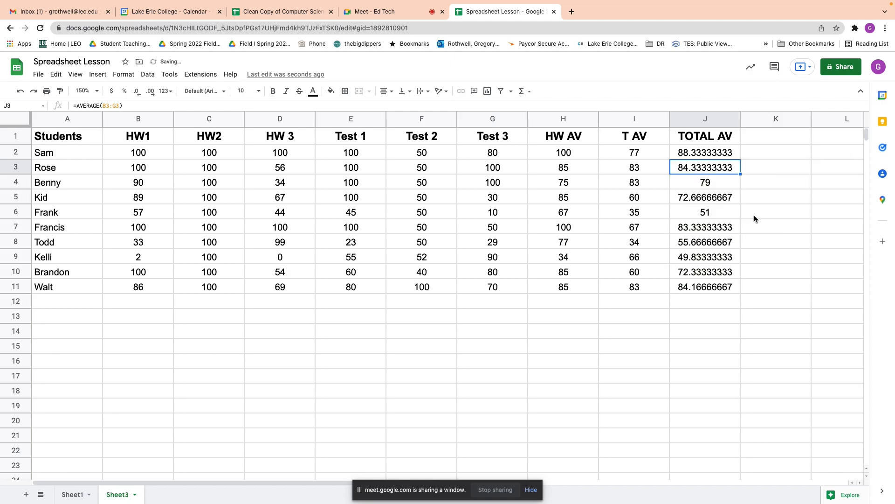
# Format the whole TOTAL AV column J as whole numbers with the 0 number format.
pyautogui.click(699, 123)
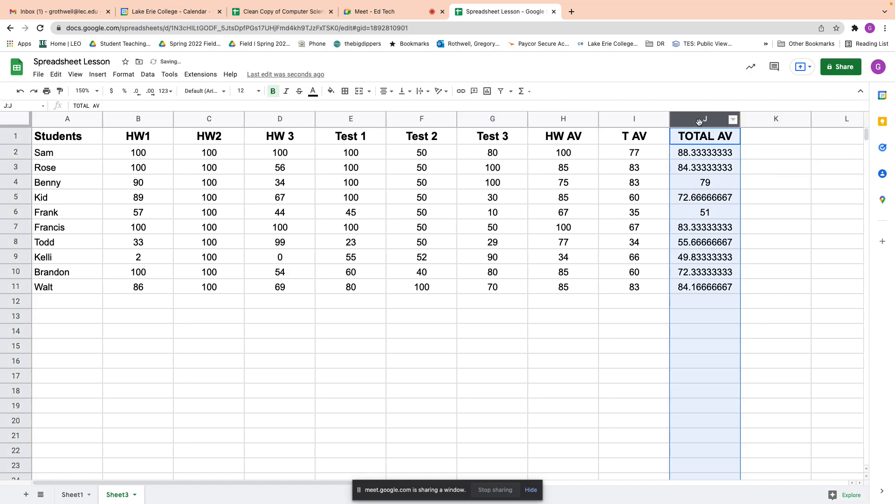
pyautogui.click(123, 77)
pyautogui.moveTo(144, 147)
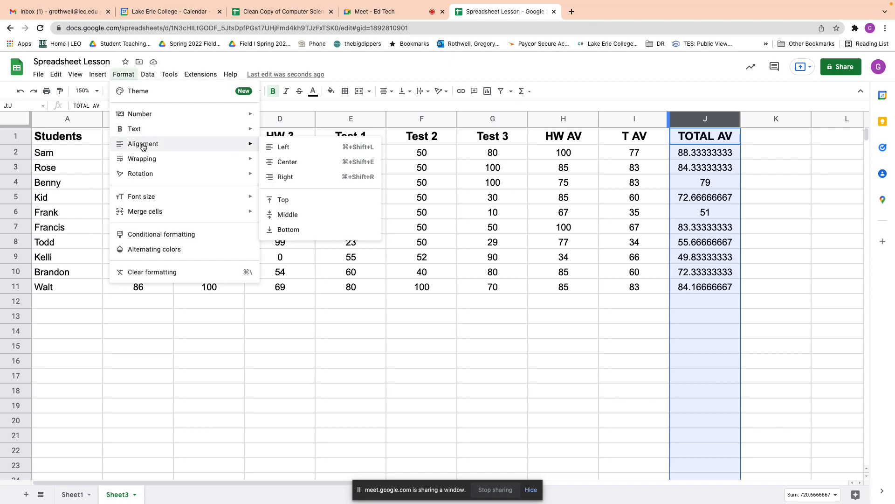
pyautogui.moveTo(143, 116)
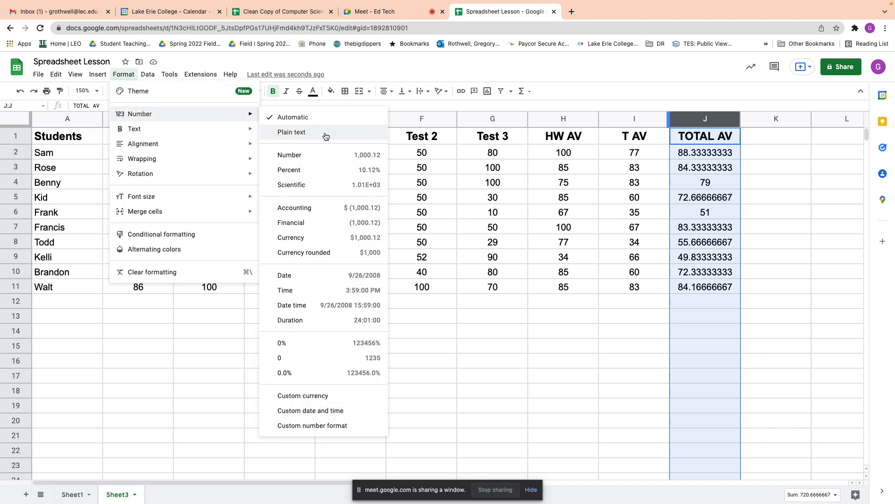
pyautogui.click(316, 358)
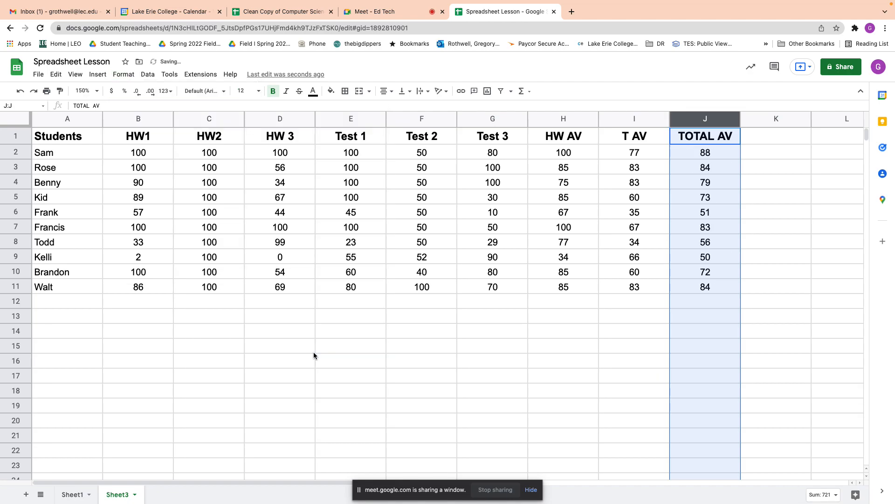
pyautogui.click(549, 362)
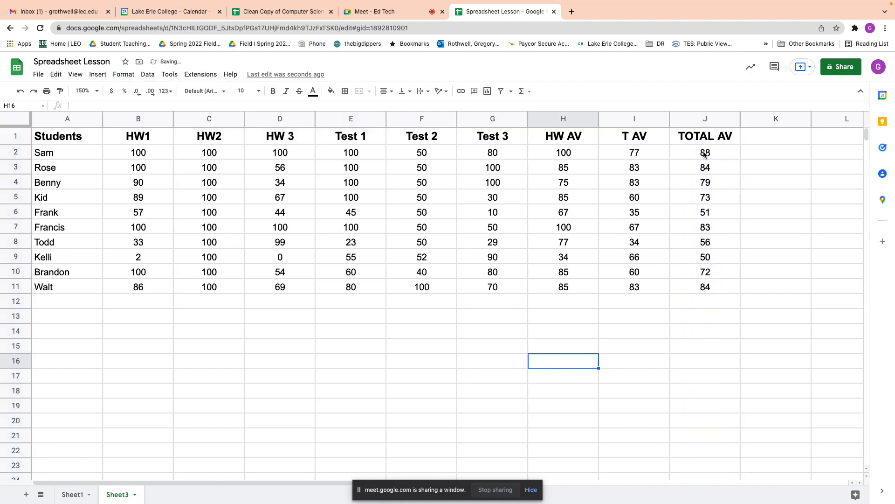
pyautogui.click(704, 154)
pyautogui.click(705, 137)
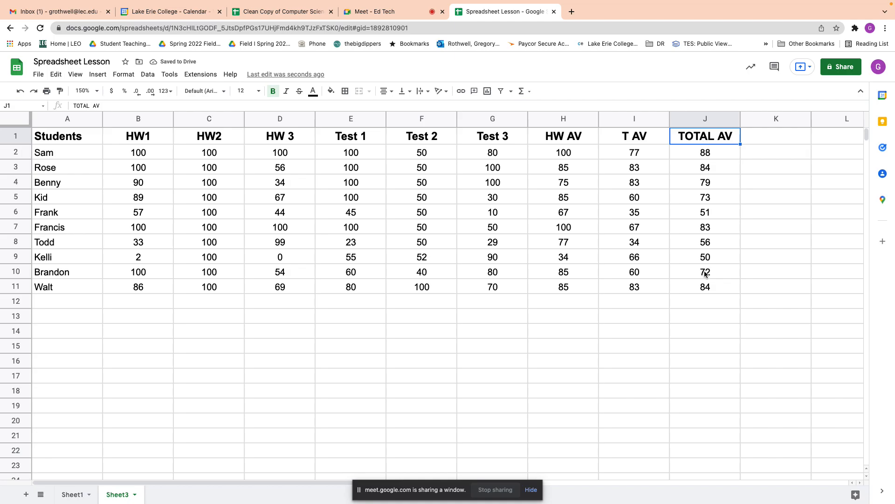
# Enter the column heading GRADE in cell K1.
pyautogui.click(761, 134)
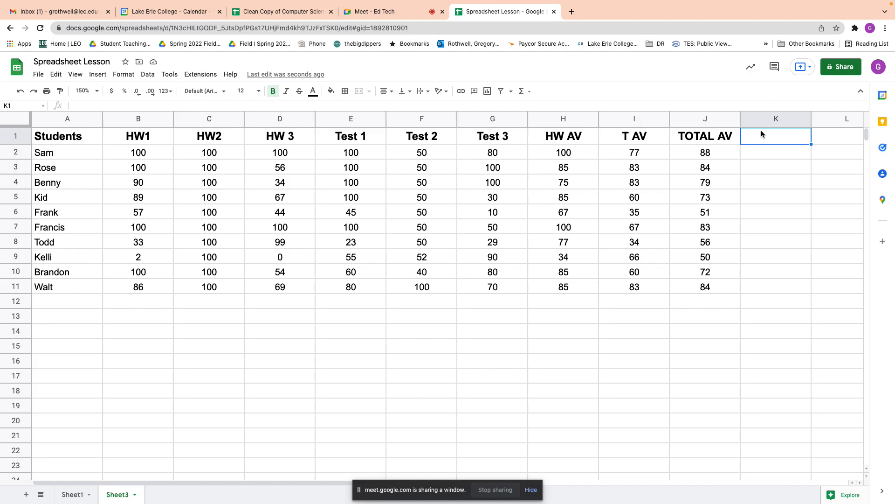
pyautogui.write('GRADE')
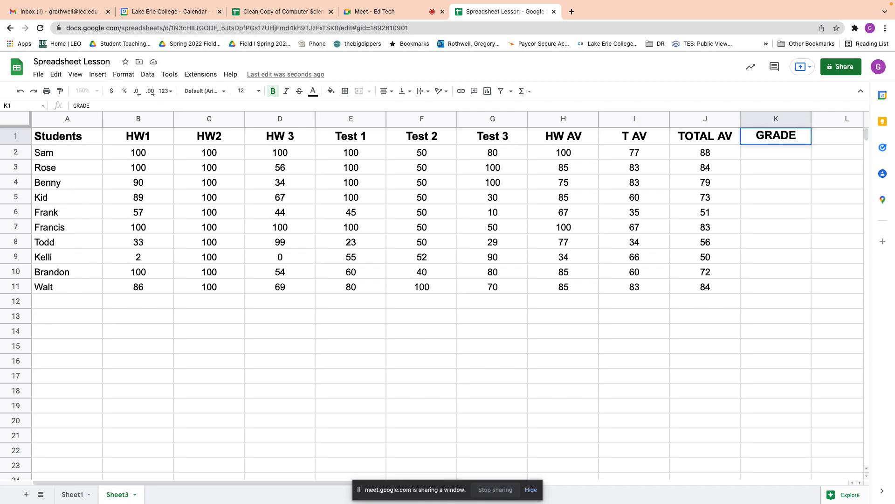
pyautogui.press('Return')
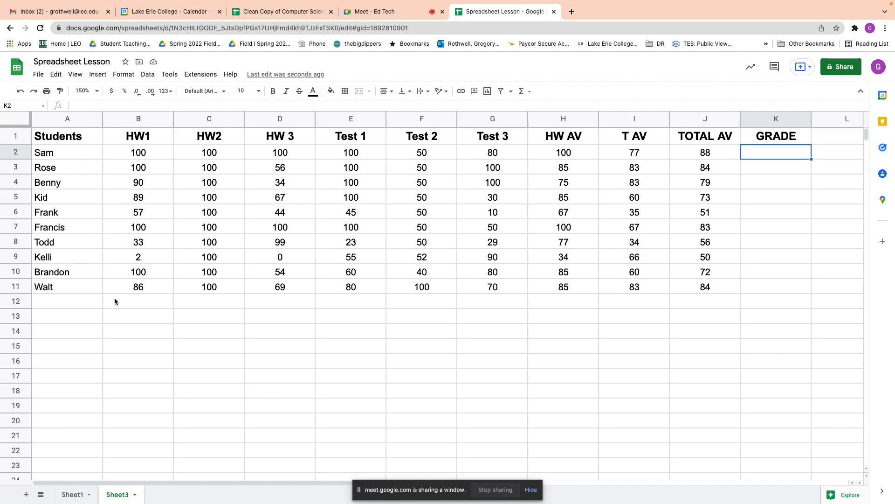
pyautogui.click(81, 381)
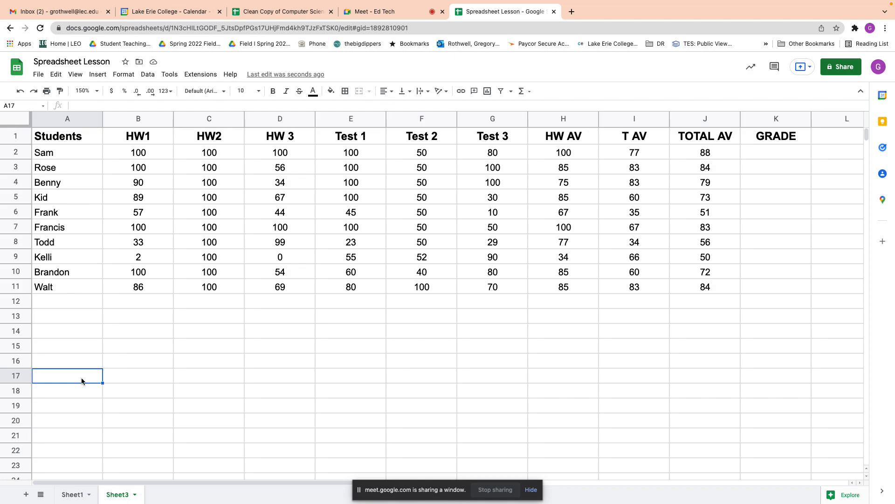
pyautogui.click(122, 375)
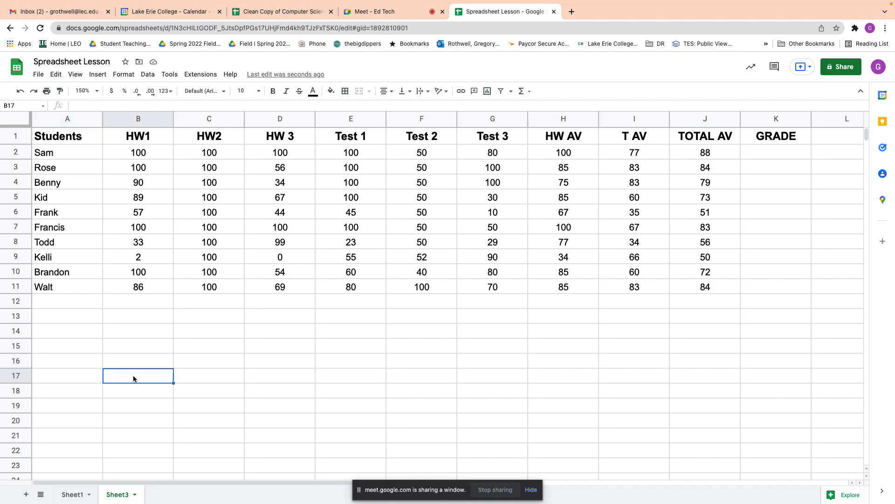
pyautogui.click(135, 361)
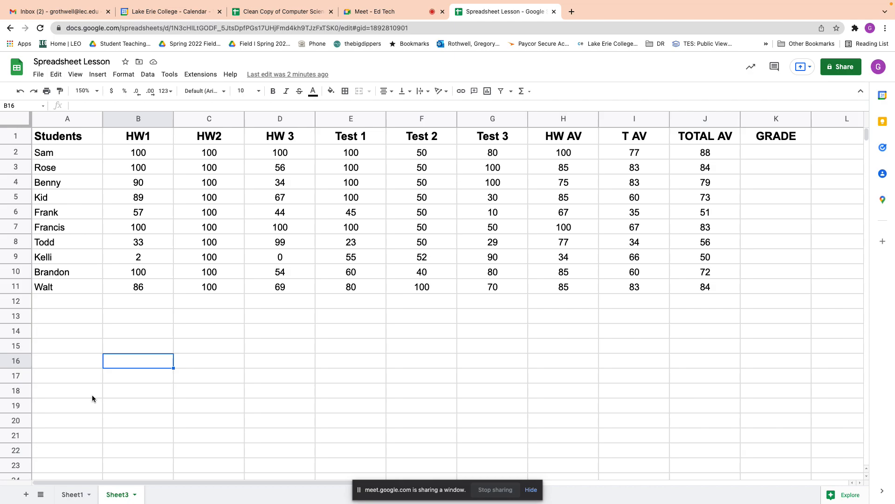
pyautogui.click(72, 495)
pyautogui.click(119, 494)
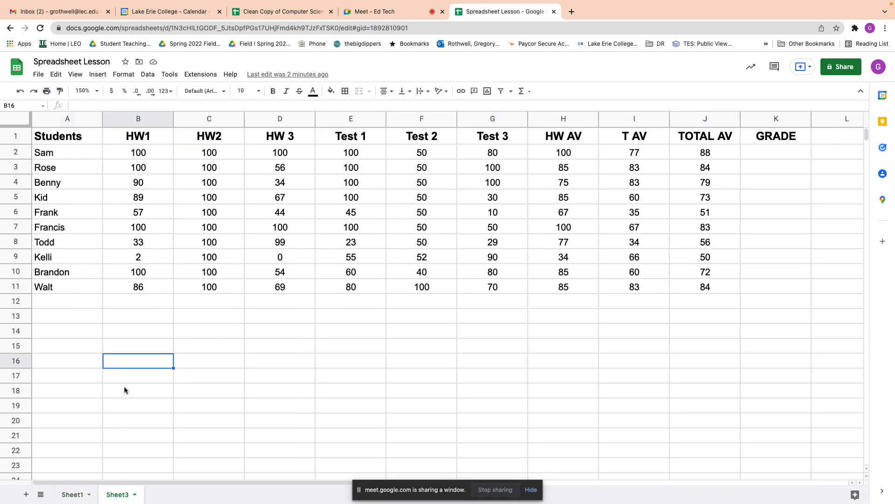
# Start a grade scale below the gradebook: 0 and F in B16:C16, 60 and D in B17:C17.
pyautogui.write('0')
pyautogui.press('Tab')
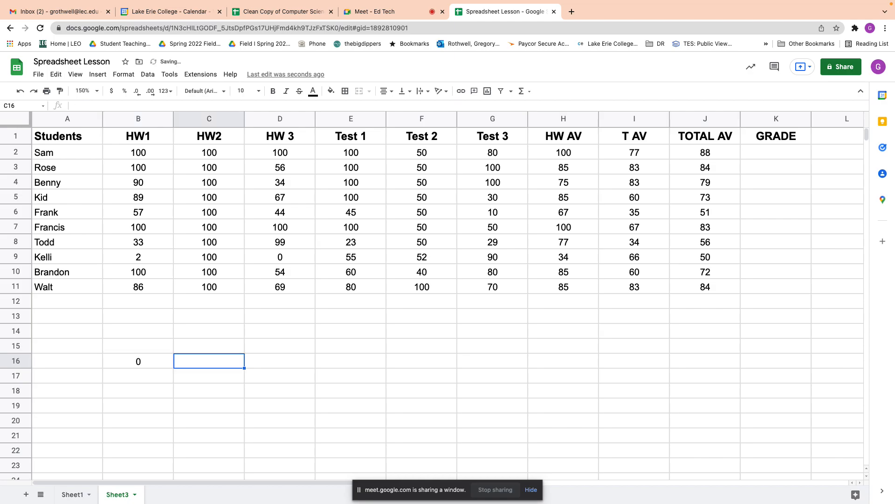
pyautogui.write('F')
pyautogui.press('Return')
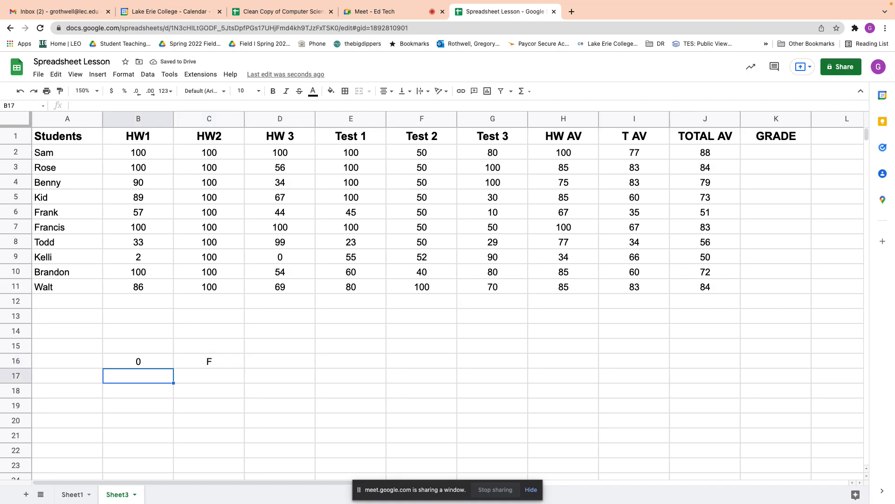
pyautogui.write('60')
pyautogui.press('Tab')
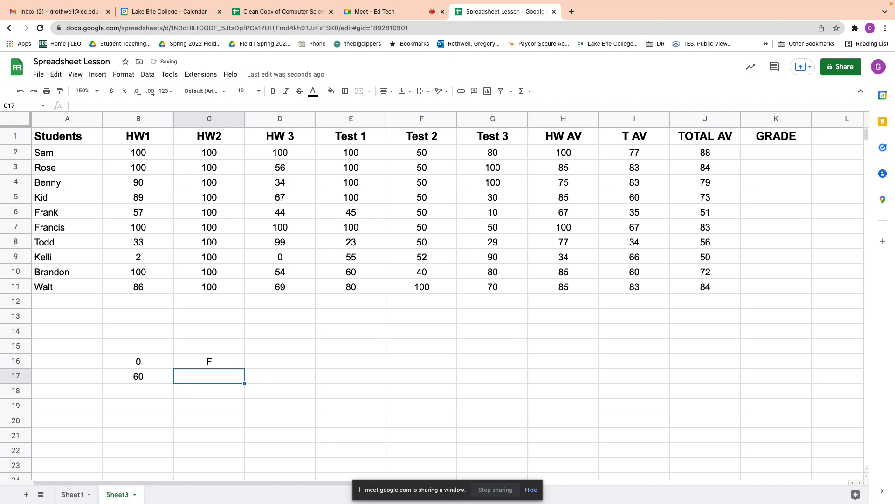
pyautogui.write('D')
pyautogui.press('Return')
pyautogui.press('Left')
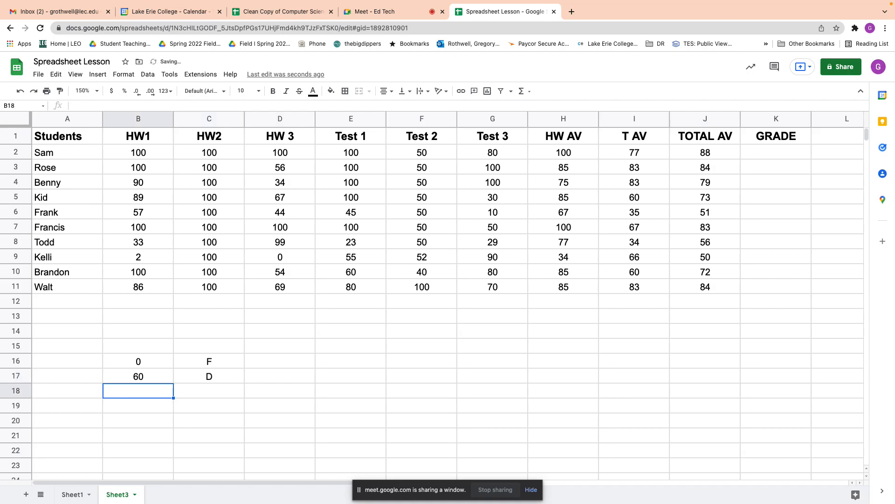
# Complete the grade scale in B18:C20 with 70 for C, 80 for B and 90 for A, and select the whole scale B16:C20.
pyautogui.write('70')
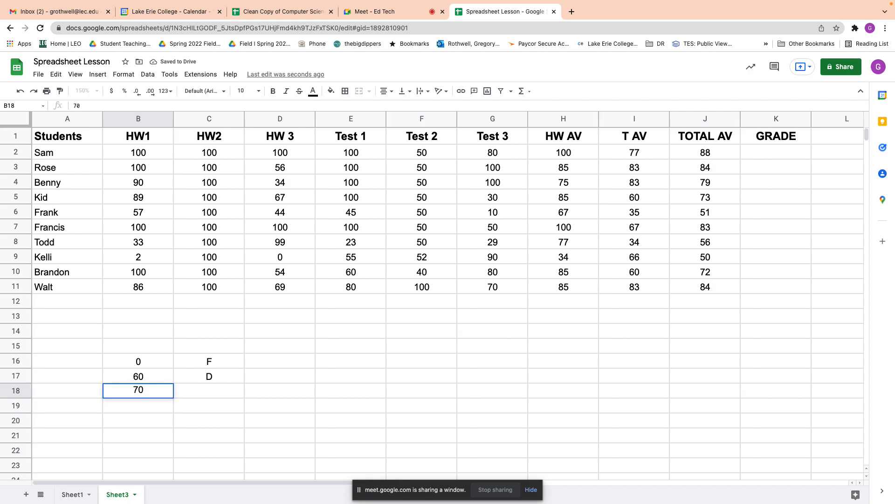
pyautogui.press('Tab')
pyautogui.write('C')
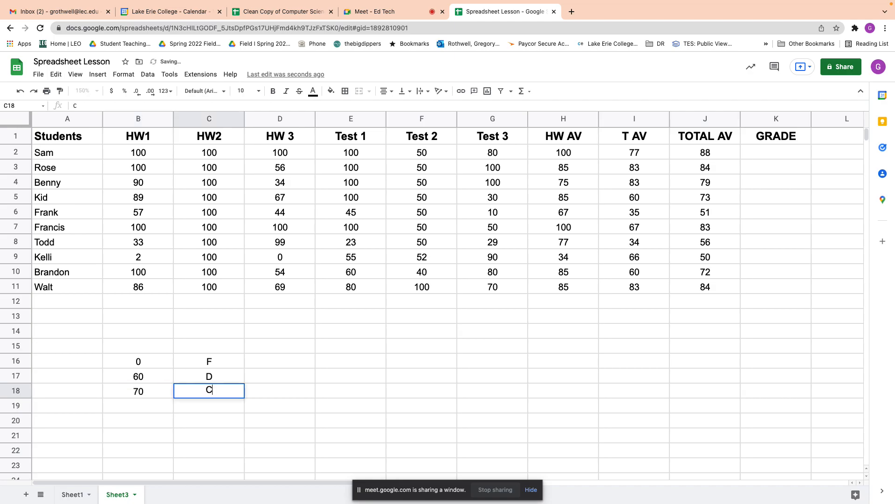
pyautogui.press('Return')
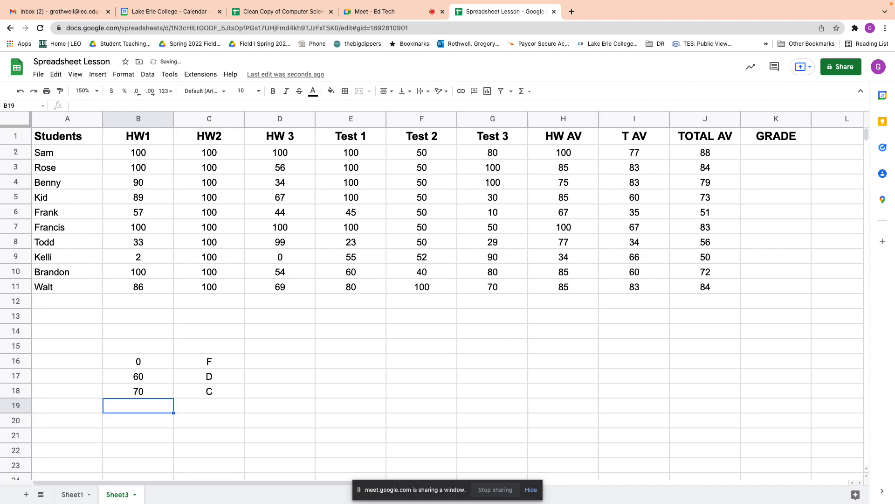
pyautogui.write('80')
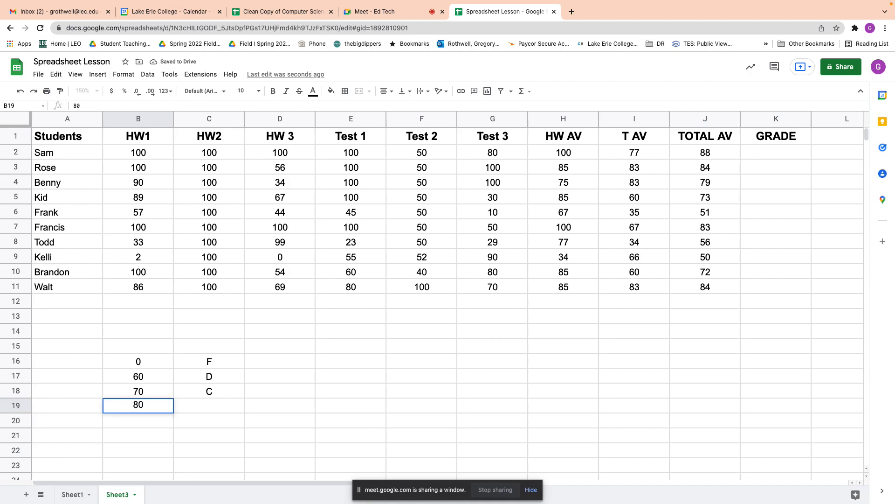
pyautogui.press('Tab')
pyautogui.write('B')
pyautogui.press('Return')
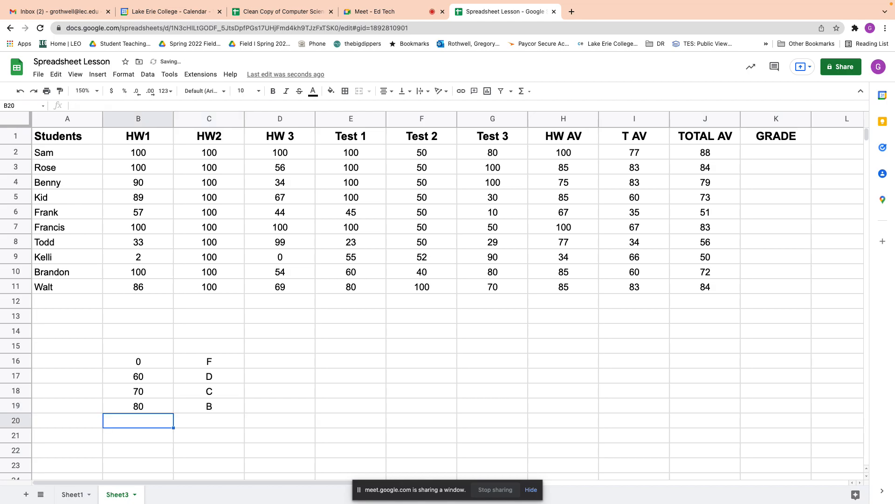
pyautogui.write('90')
pyautogui.press('Tab')
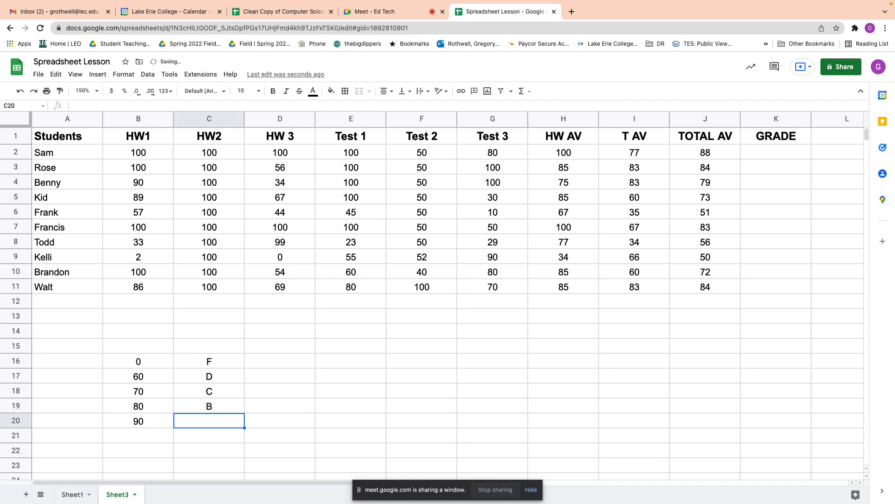
pyautogui.write('A')
pyautogui.moveTo(117, 360); pyautogui.dragTo(221, 429)
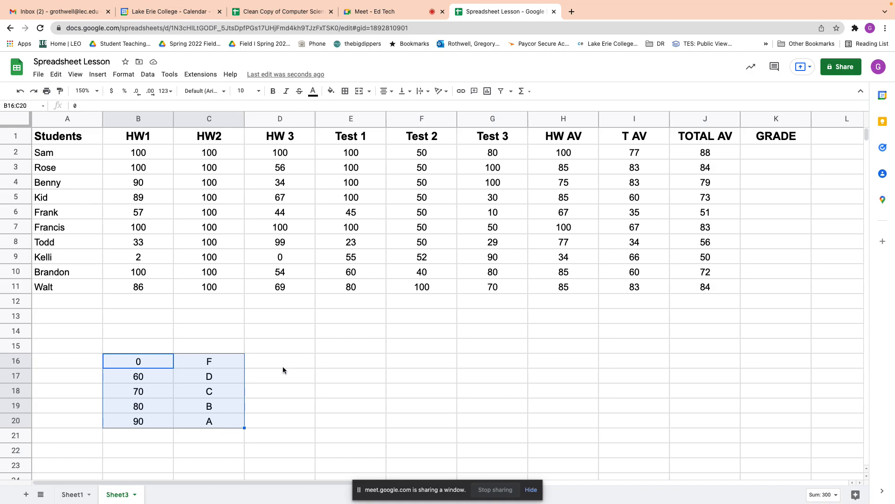
pyautogui.click(694, 155)
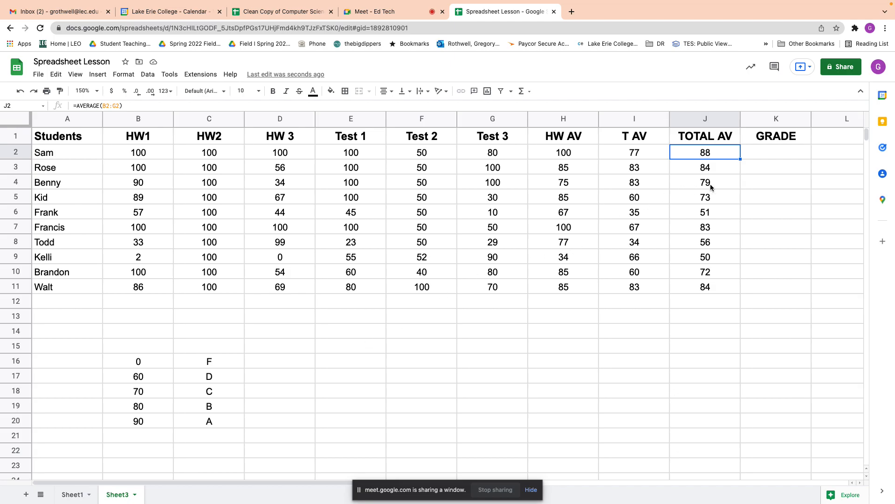
pyautogui.click(759, 157)
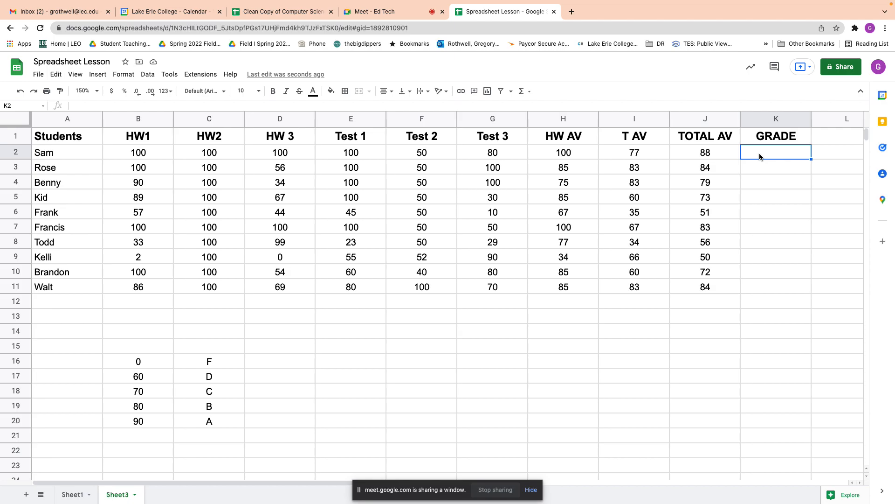
pyautogui.write('=')
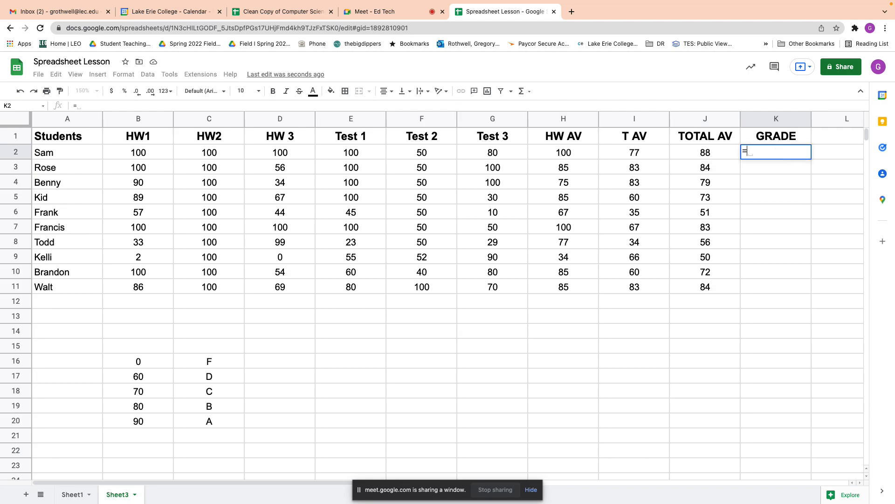
pyautogui.write('LOOKUP')
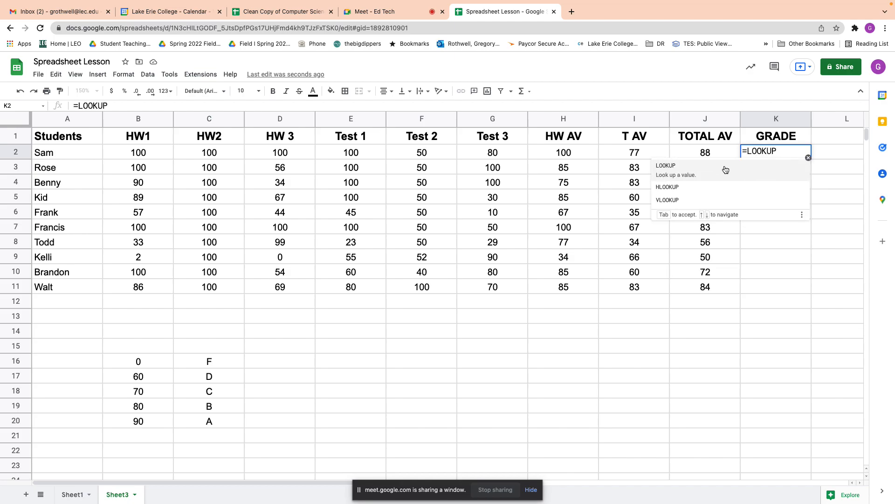
pyautogui.write('(')
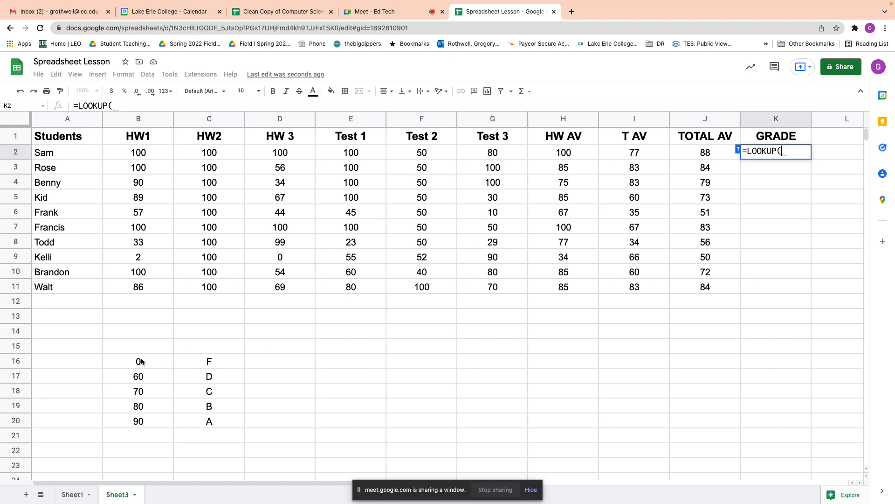
pyautogui.moveTo(142, 362); pyautogui.dragTo(209, 421)
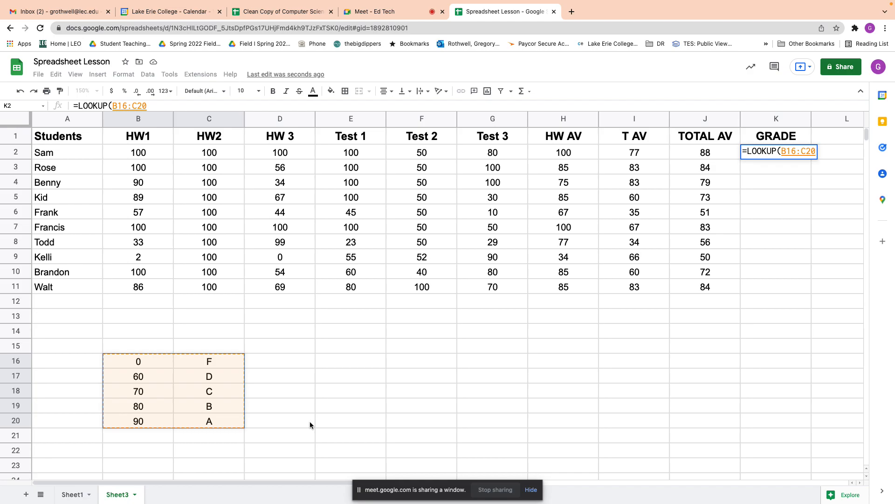
pyautogui.click(76, 497)
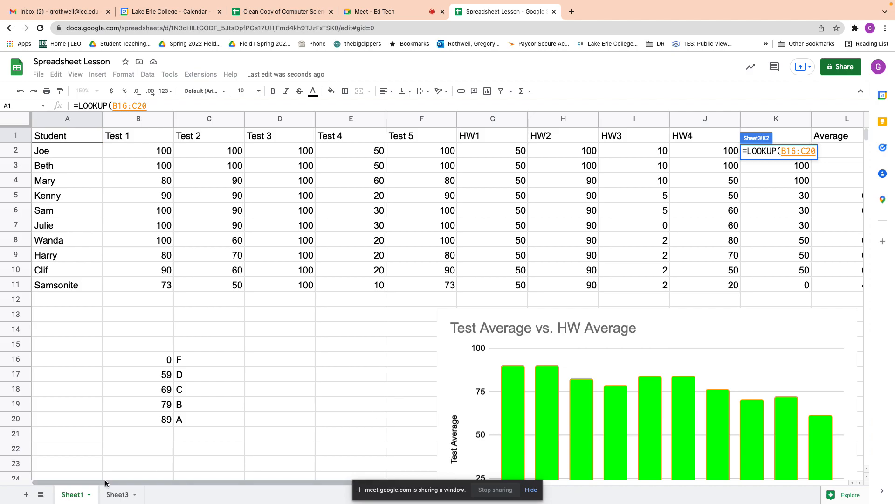
pyautogui.click(117, 495)
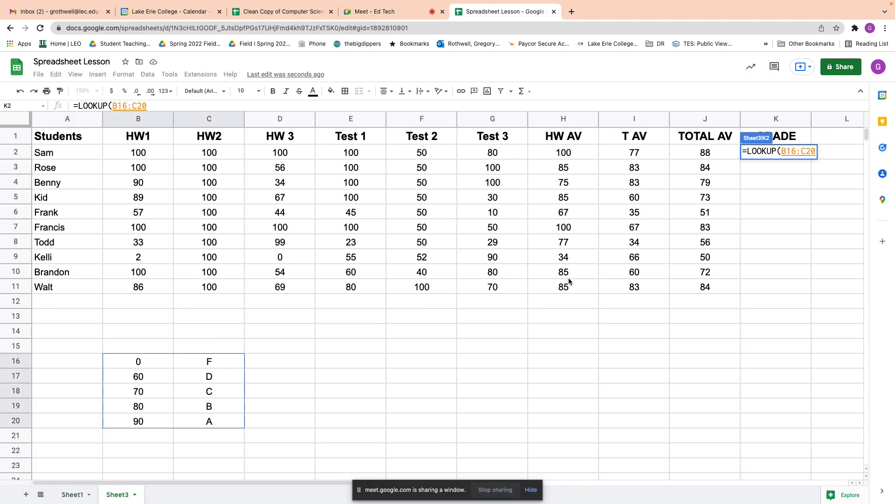
pyautogui.press('Escape')
# Check the grade lookup formula in cell M2 of Sheet1 and return to Sheet3.
pyautogui.click(75, 494)
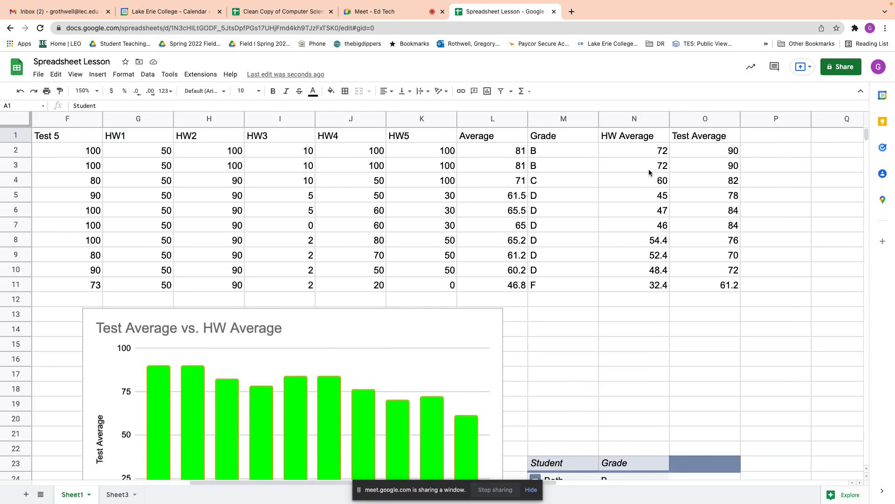
pyautogui.click(561, 151)
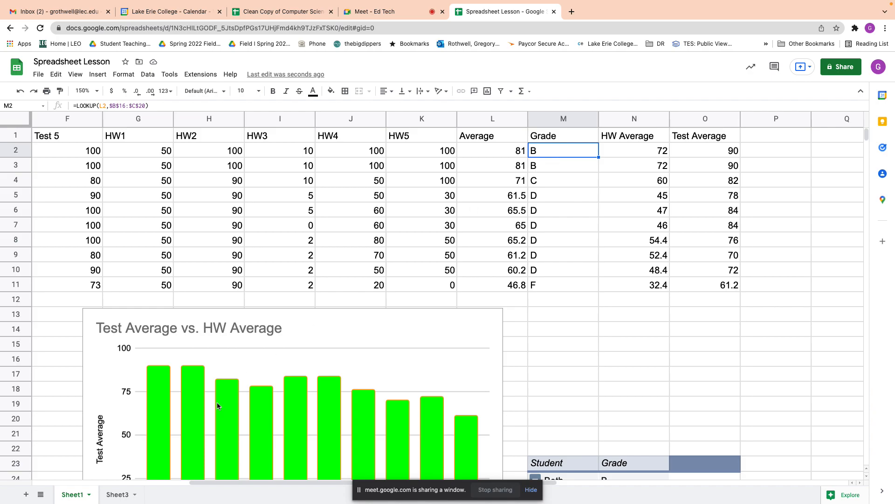
pyautogui.click(121, 495)
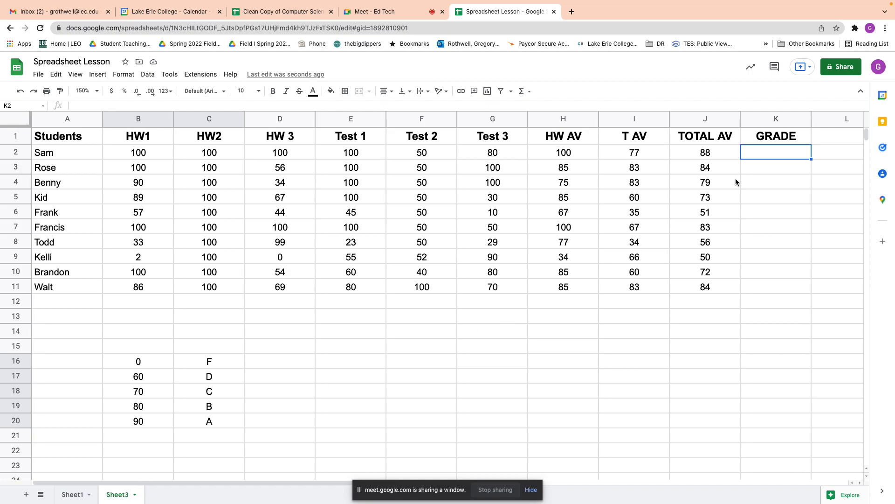
# Begin a LOOKUP formula in K2 with the total average J2 as the search key and the grade scale B16:C20 as the range.
pyautogui.click(753, 158)
pyautogui.write('=look')
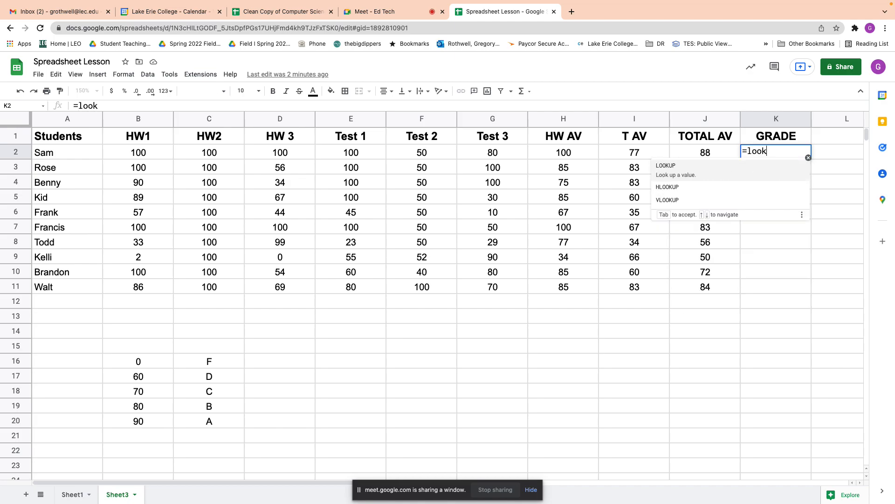
pyautogui.click(721, 172)
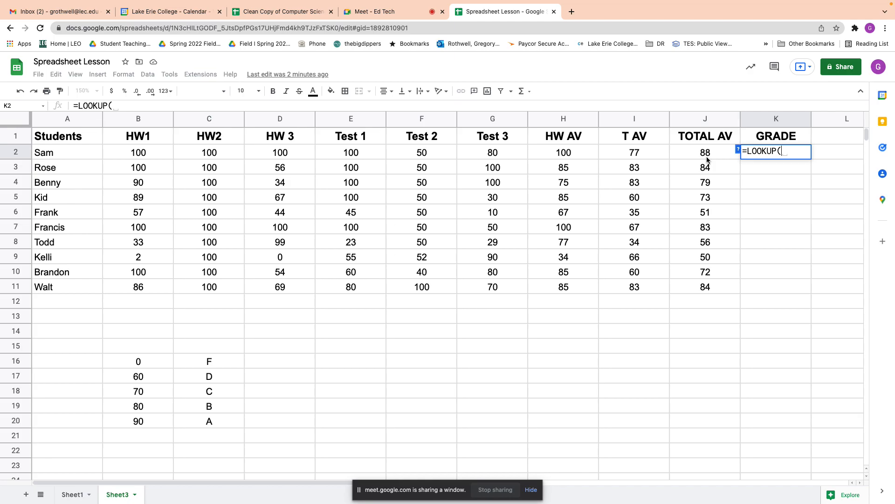
pyautogui.click(707, 159)
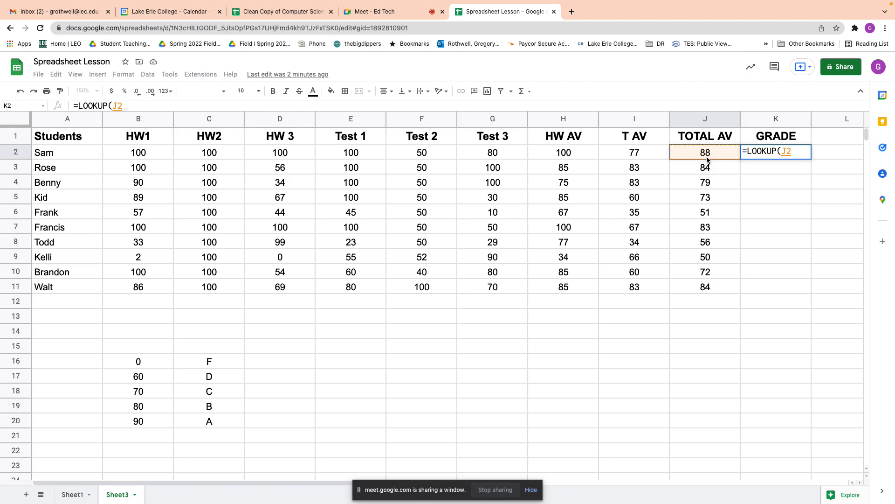
pyautogui.write(',')
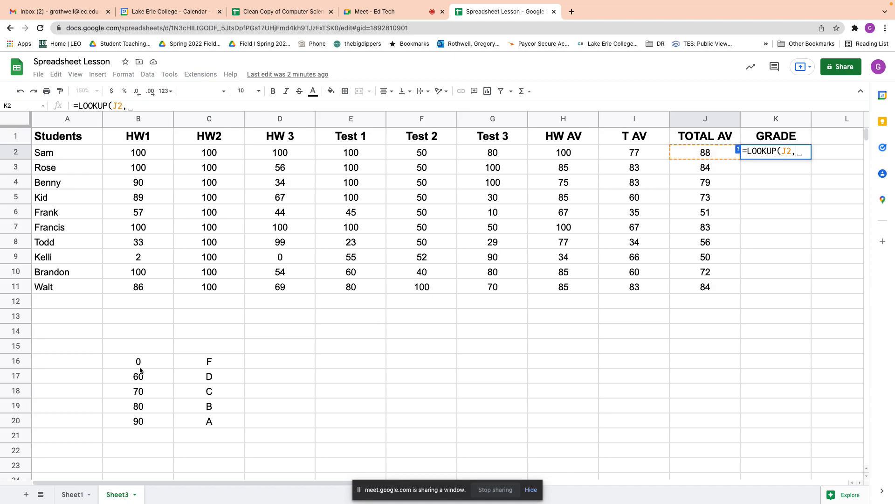
pyautogui.moveTo(133, 366); pyautogui.dragTo(212, 423)
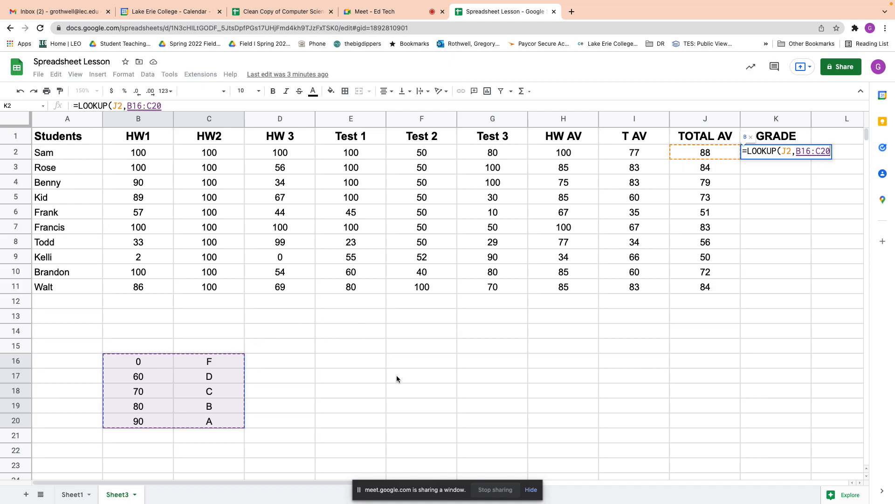
# Make the range absolute to complete =LOOKUP(J2,$B$16:$C$20) in K2, and accept the suggested autofill through K11.
pyautogui.click(801, 151)
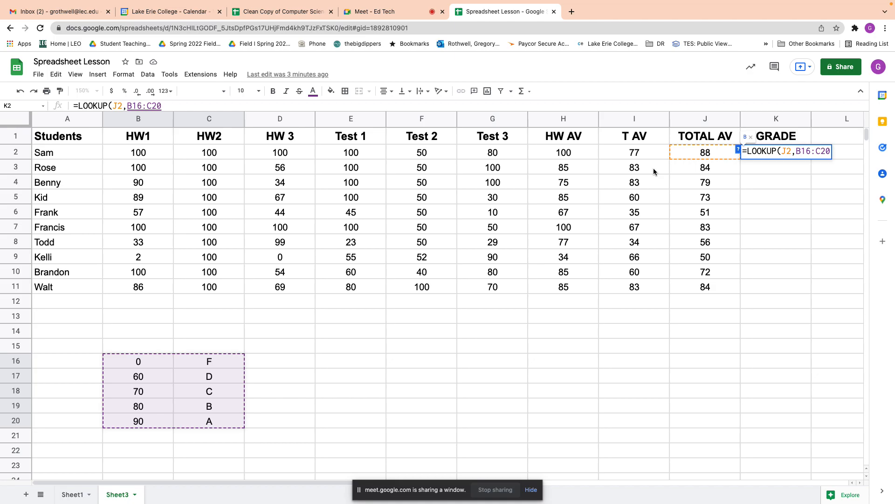
pyautogui.press('Left')
pyautogui.write('$')
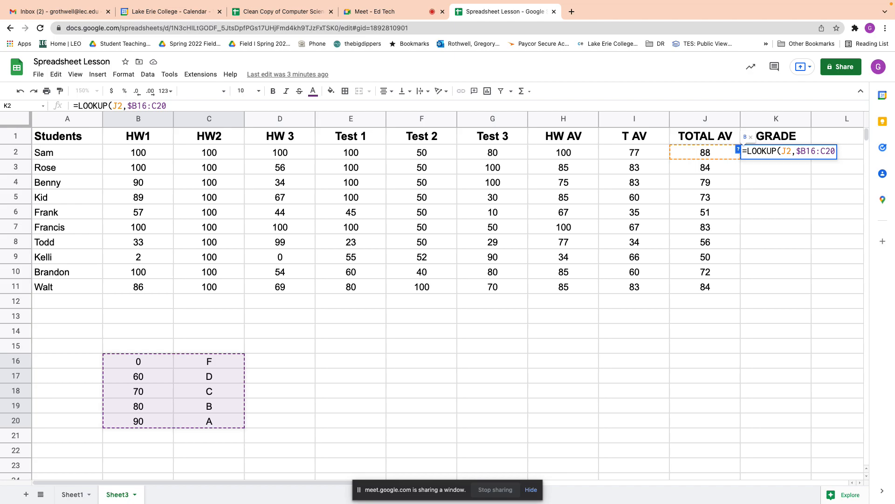
pyautogui.write('$')
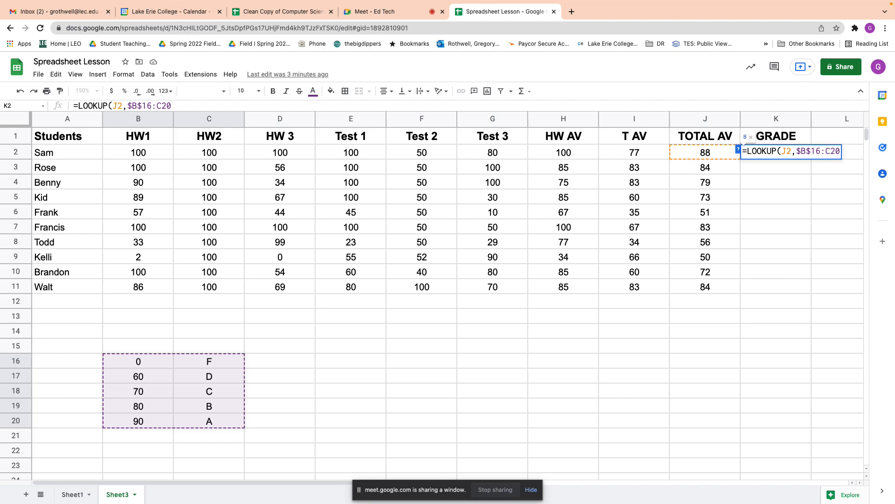
pyautogui.write('$')
pyautogui.write('$C$20)')
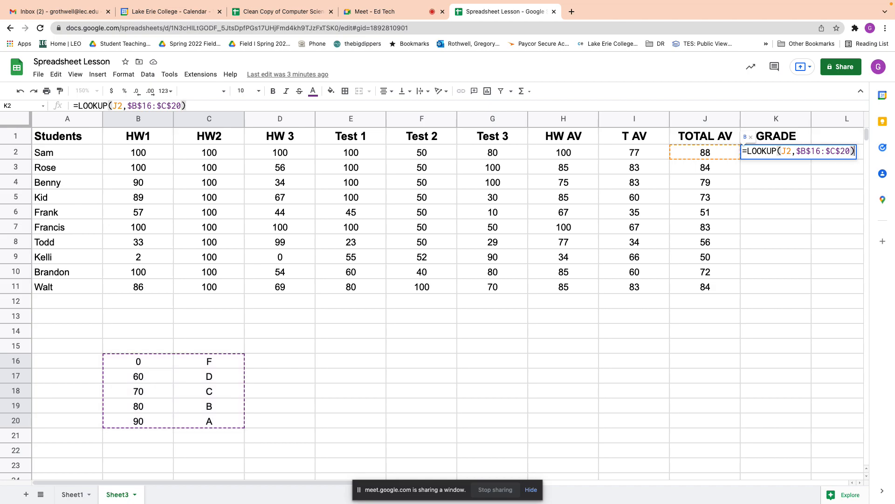
pyautogui.press('Return')
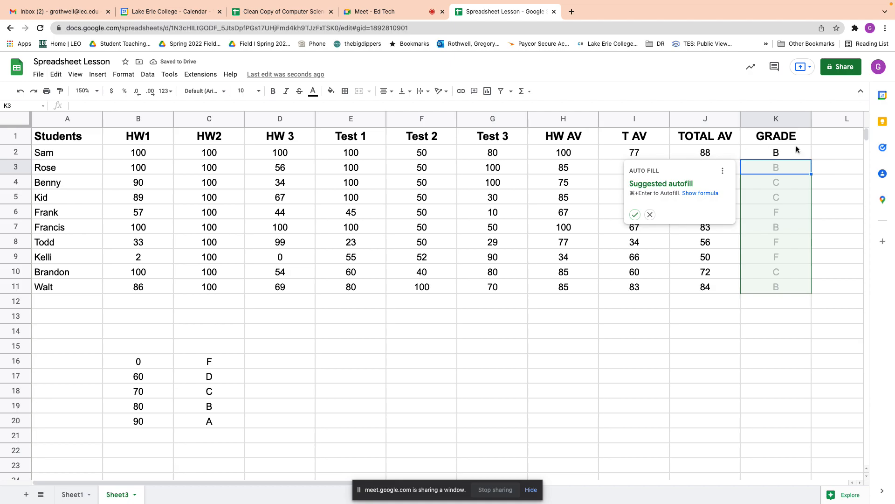
pyautogui.click(635, 215)
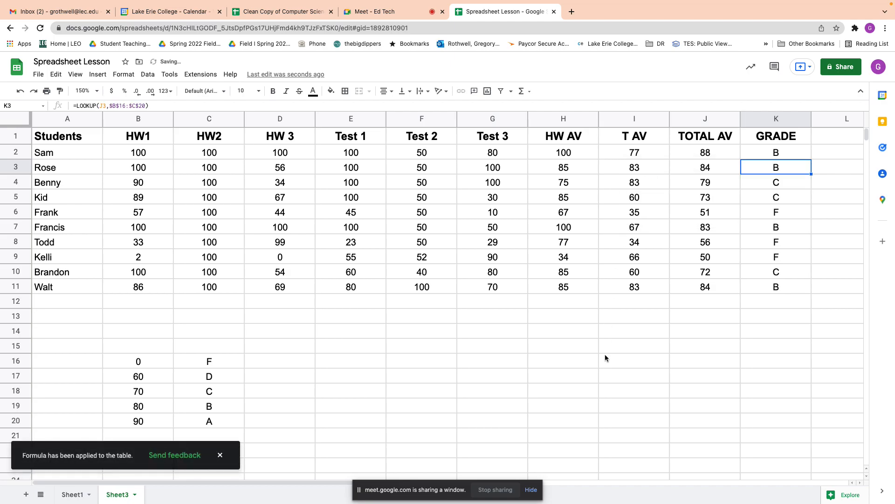
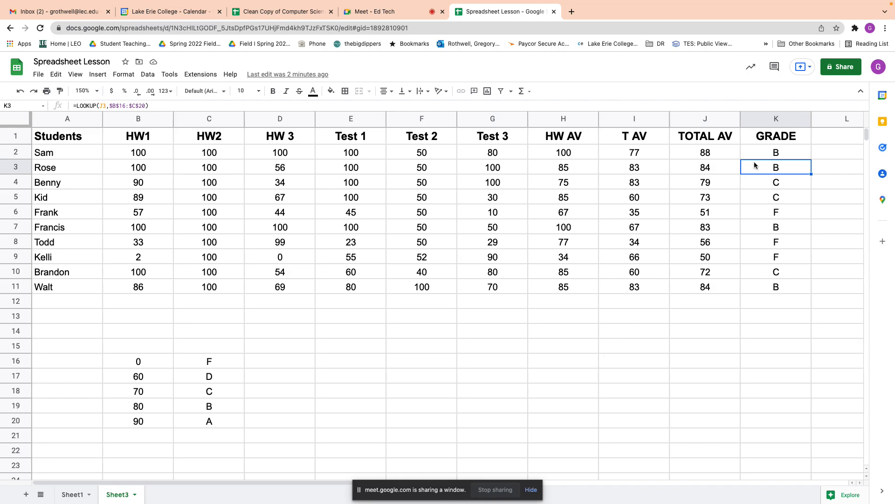
# Remove the row anchors from the lookup range in K2 so the formula reads =LOOKUP(J2,$B16:$C20).
pyautogui.click(767, 154)
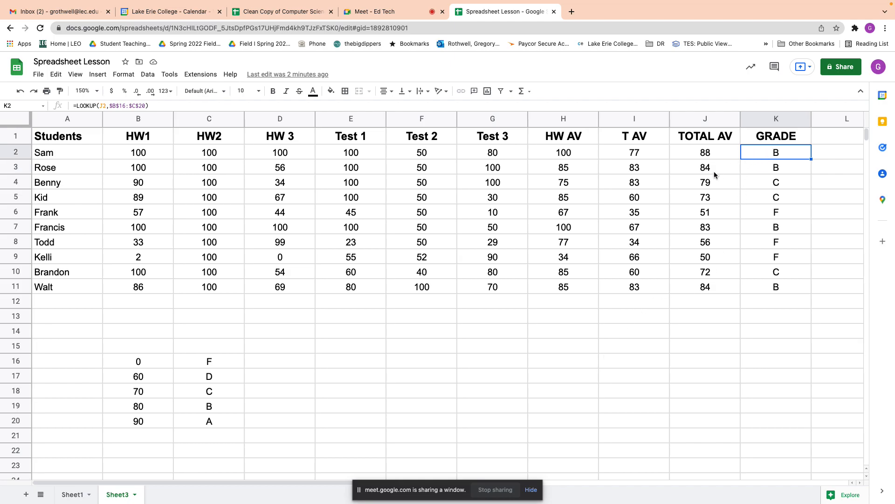
pyautogui.click(709, 153)
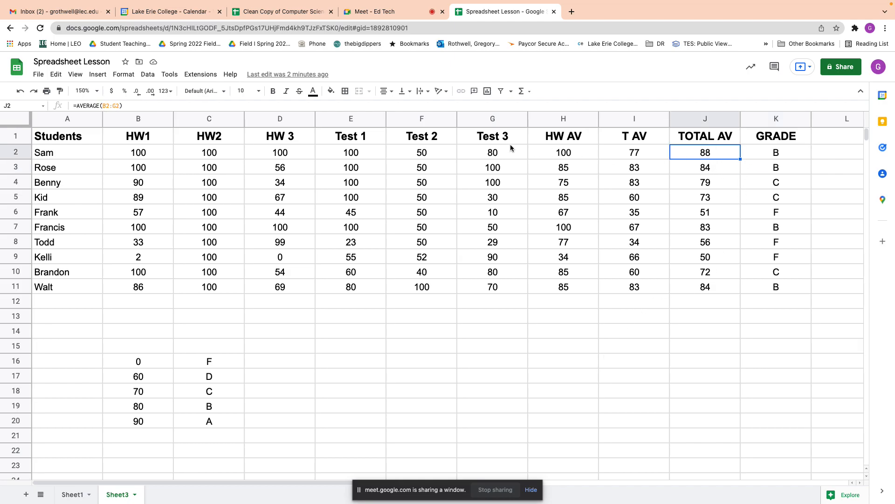
pyautogui.click(772, 152)
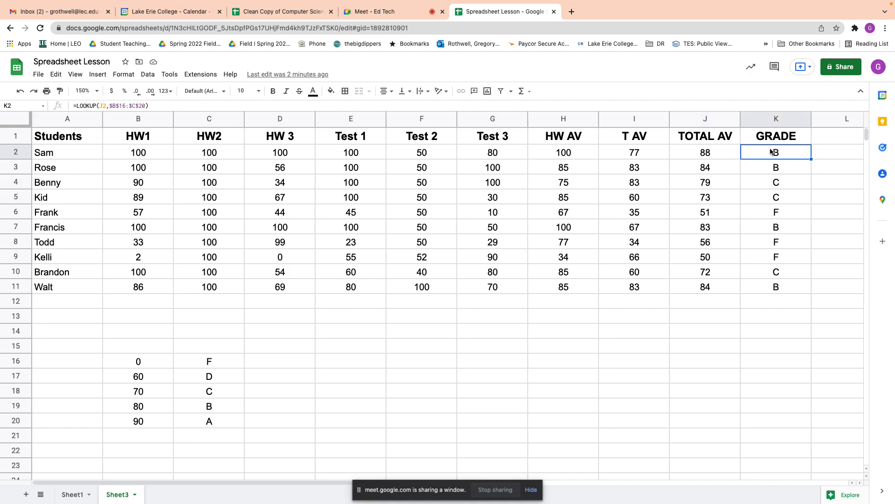
pyautogui.click(117, 107)
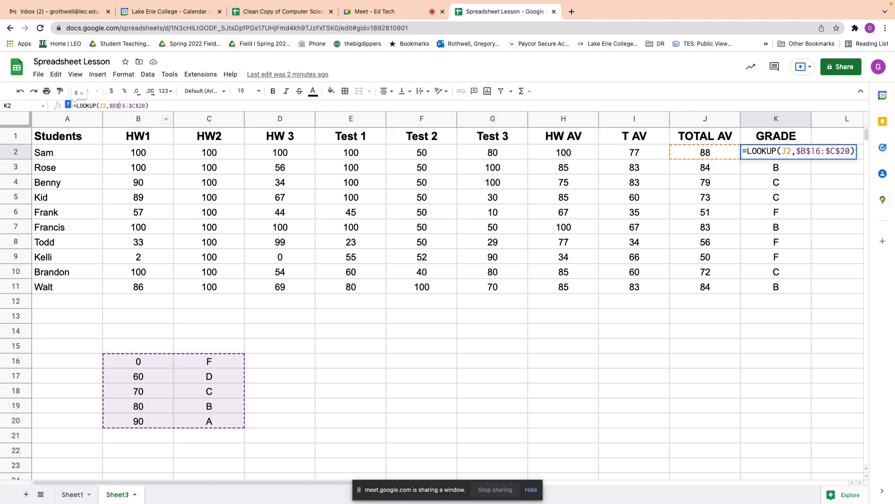
pyautogui.press('BackSpace')
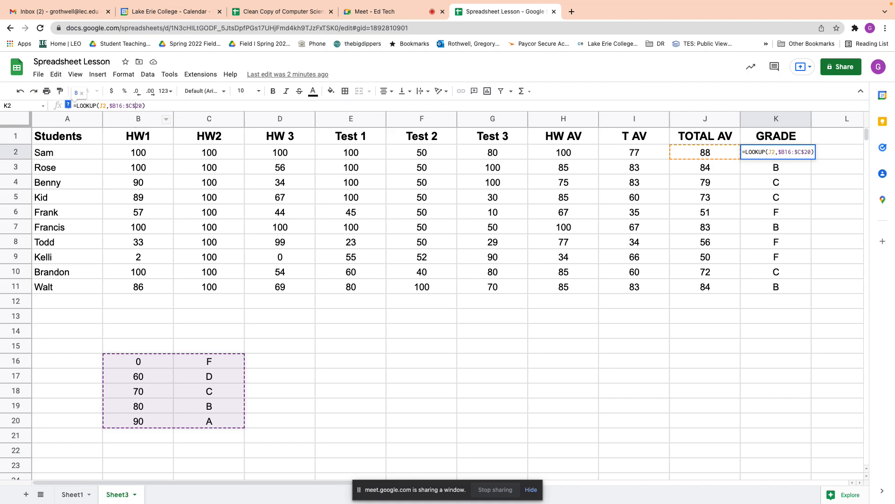
pyautogui.press('BackSpace')
pyautogui.press('Return')
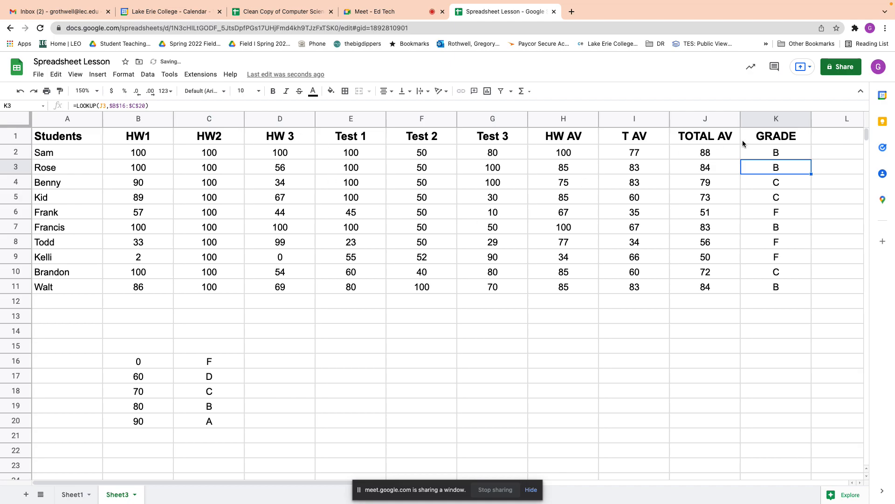
# Fill the lookup formula in K2 down the GRADE column through K11.
pyautogui.click(763, 154)
pyautogui.moveTo(811, 159); pyautogui.dragTo(812, 288)
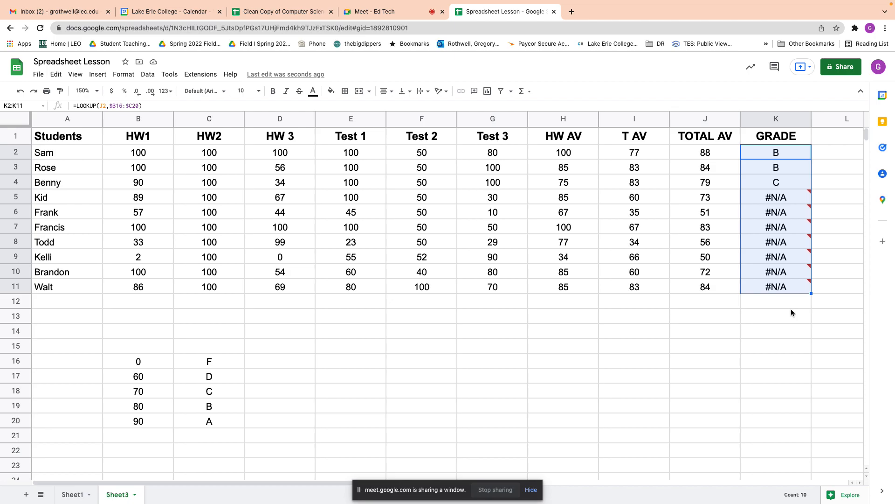
# Make the lookup range in K2's formula fully absolute as $B$16:$C$20 and fill the formula down through K11.
pyautogui.click(768, 153)
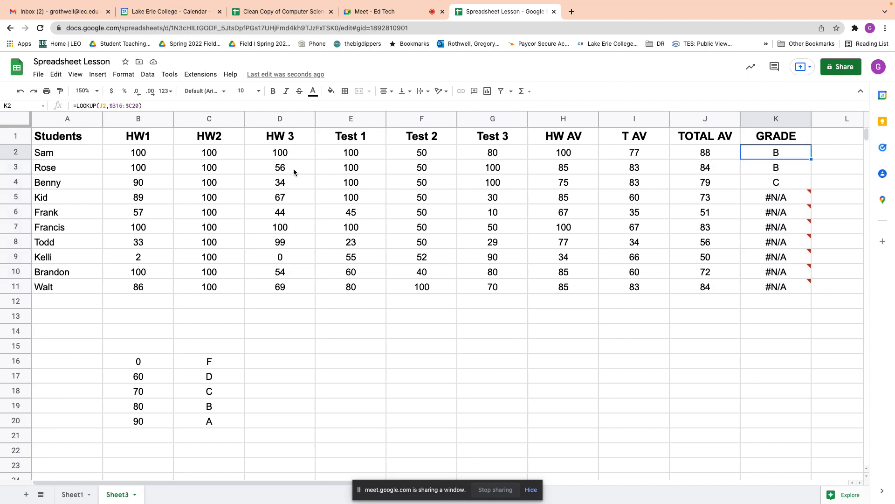
pyautogui.click(118, 105)
pyautogui.press('Left')
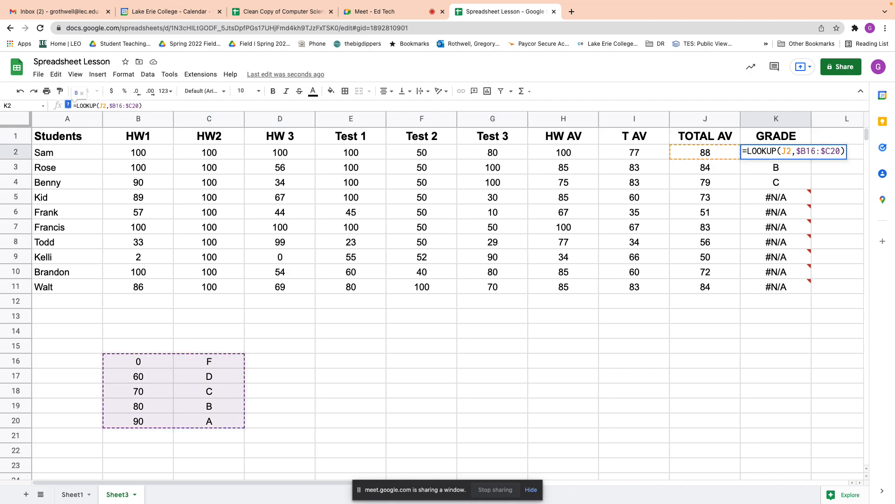
pyautogui.write('$B')
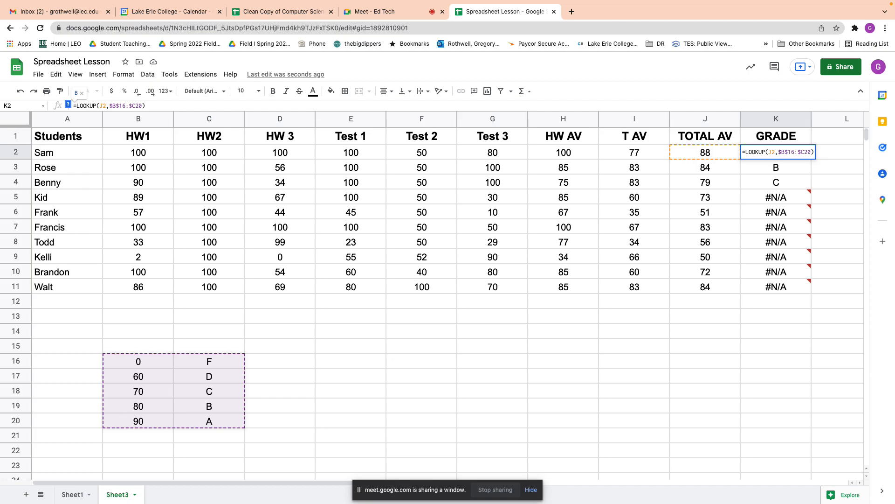
pyautogui.write('$')
pyautogui.press('Return')
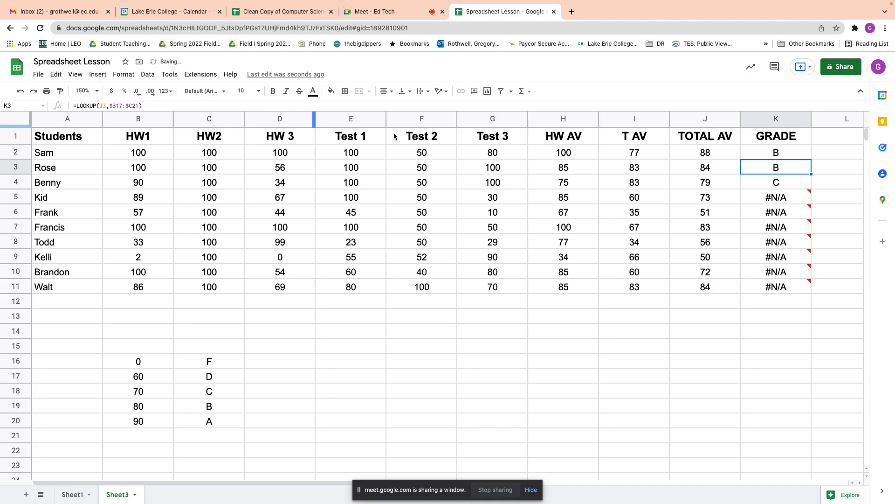
pyautogui.click(781, 153)
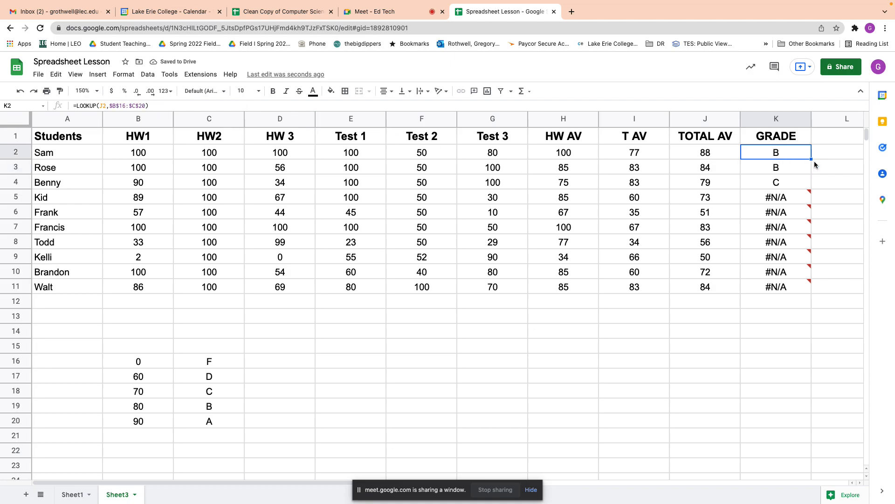
pyautogui.moveTo(811, 159); pyautogui.dragTo(811, 292)
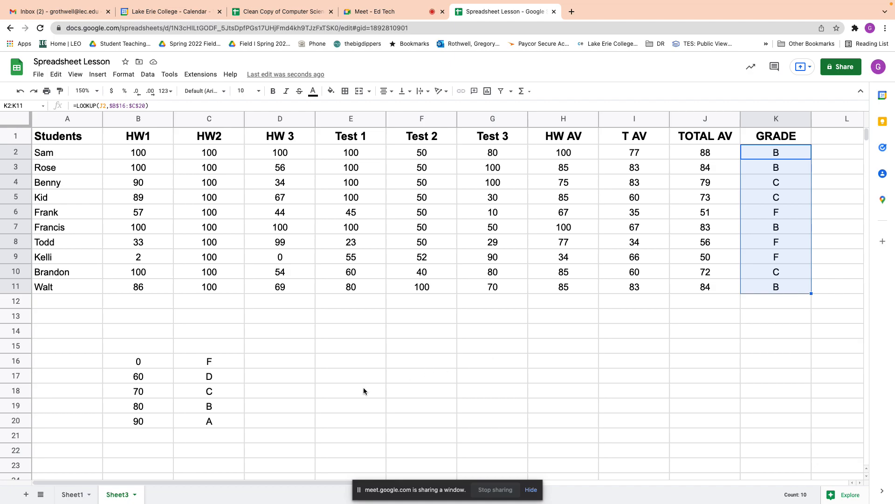
pyautogui.click(361, 332)
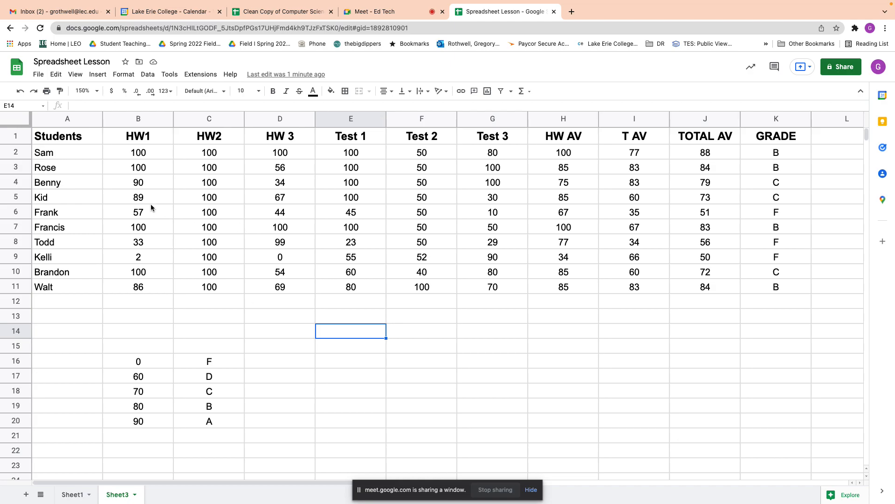
pyautogui.click(137, 140)
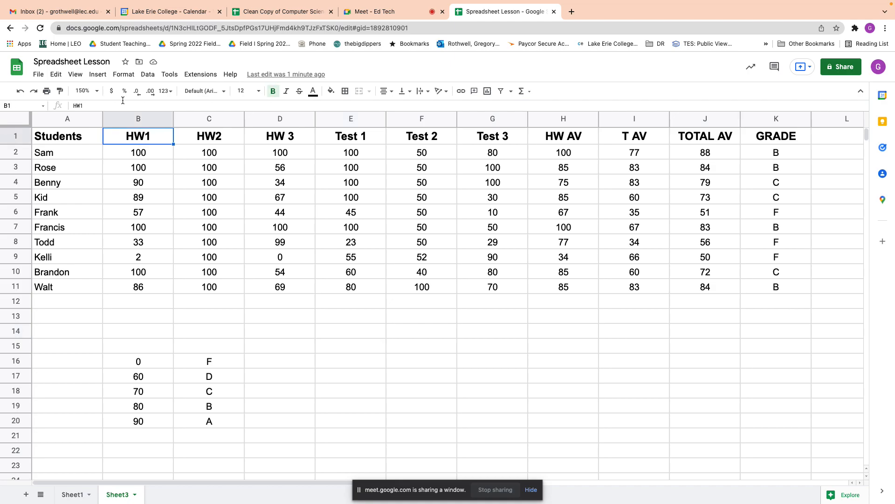
pyautogui.click(217, 142)
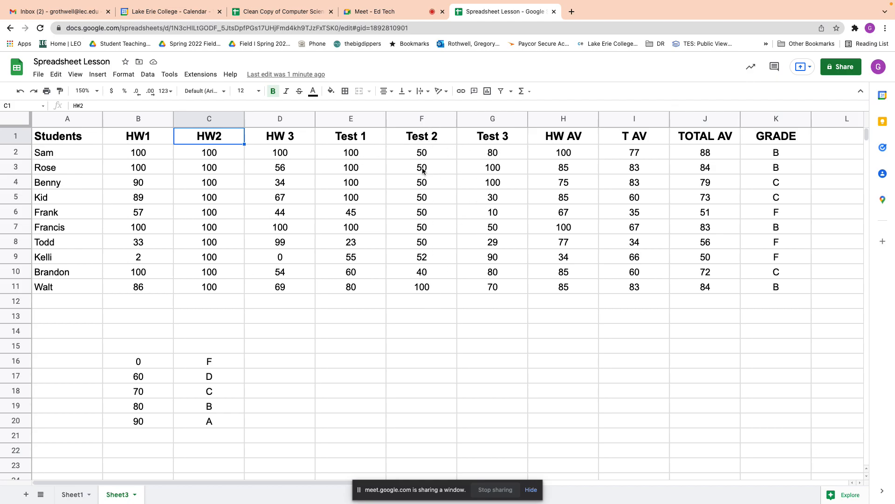
# Rename the Test 2 header in F1 to Pre and the Test 3 header in G1 to Post.
pyautogui.click(418, 138)
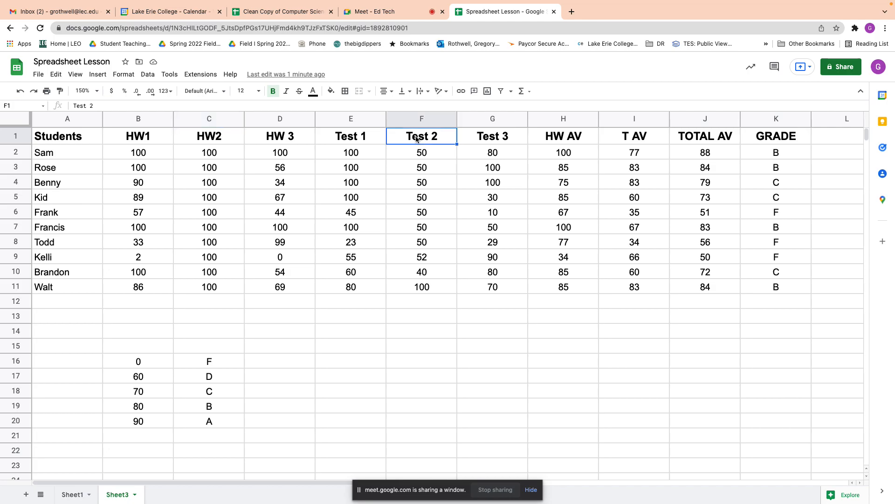
pyautogui.click(485, 140)
pyautogui.click(421, 140)
pyautogui.tripleClick(106, 104)
pyautogui.write('Pre')
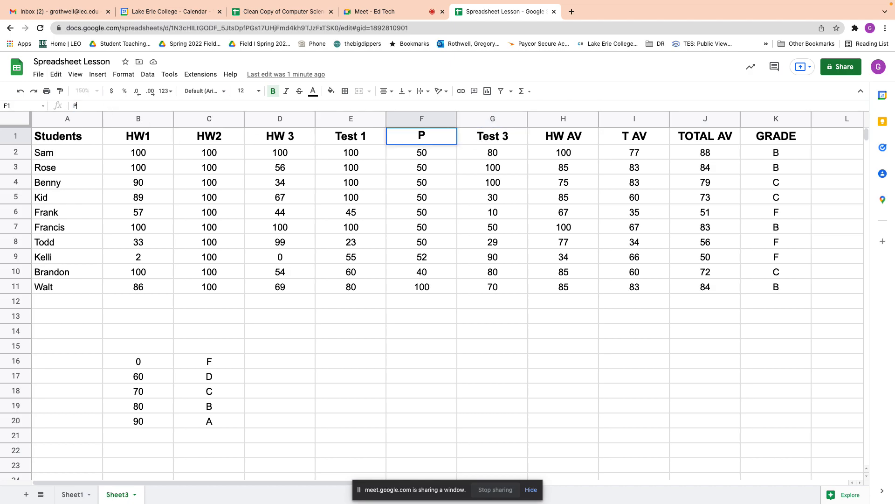
pyautogui.click(489, 139)
pyautogui.write('Post')
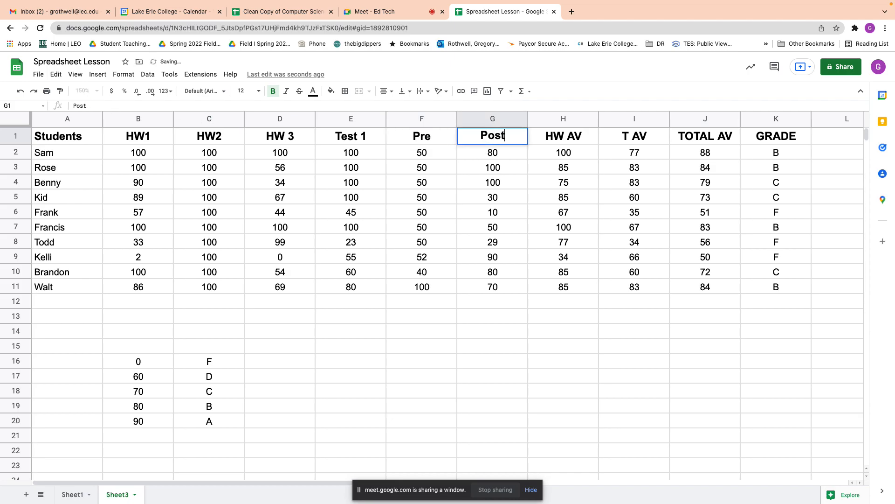
pyautogui.click(477, 186)
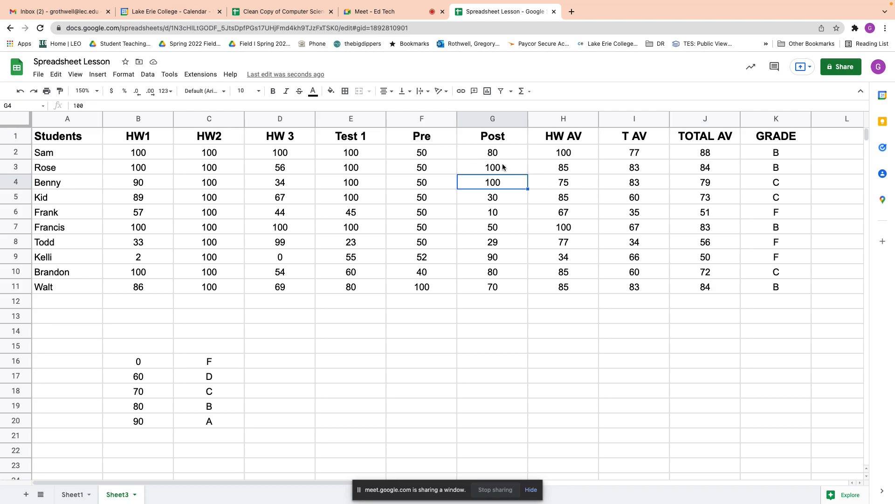
# Insert a chart of the Pre and Post scores in F2:G11 and set its type to Column chart.
pyautogui.moveTo(411, 151); pyautogui.dragTo(498, 285)
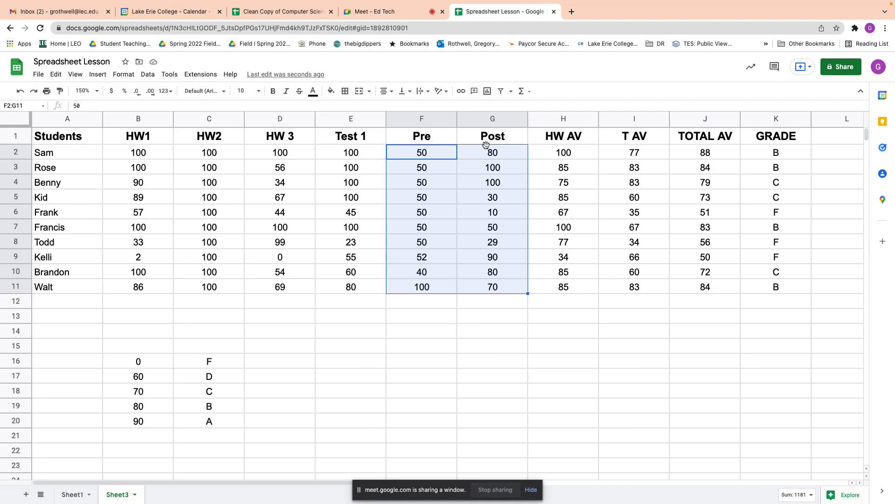
pyautogui.click(487, 91)
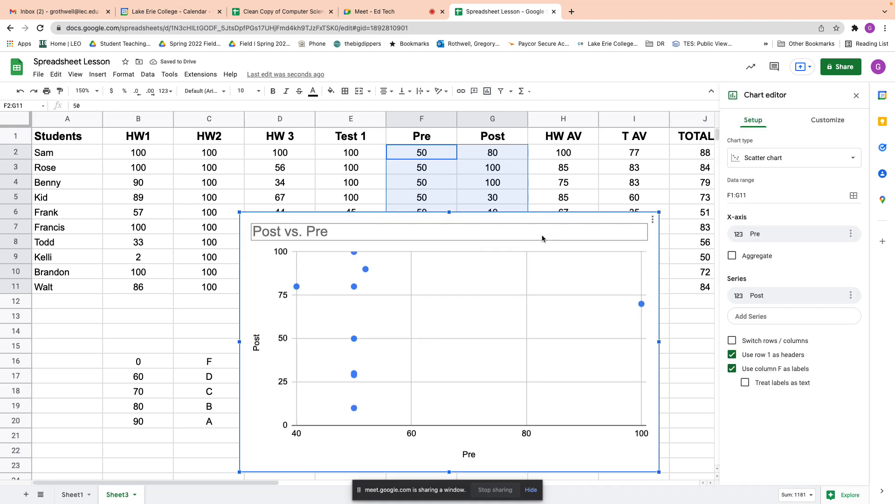
pyautogui.click(763, 159)
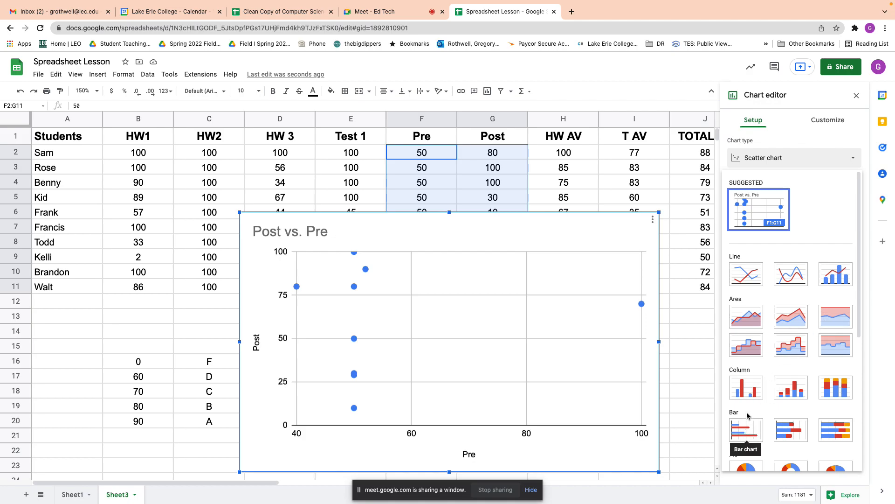
pyautogui.click(747, 390)
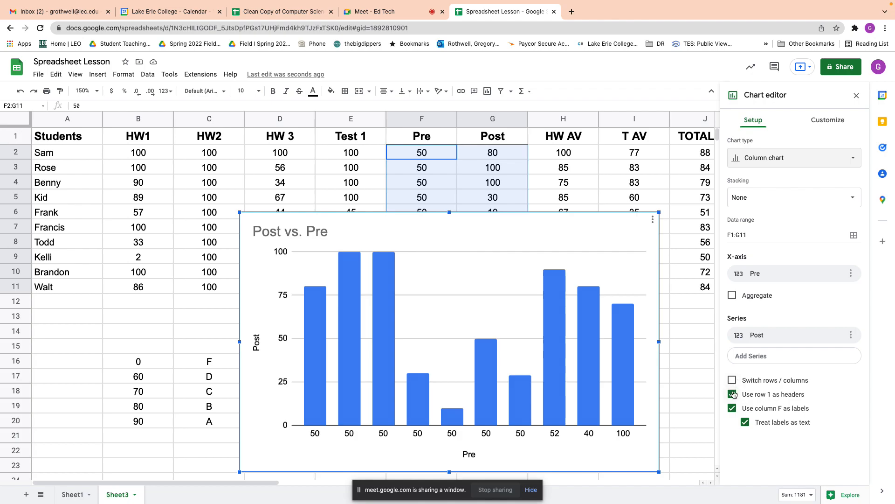
# Stop the chart from using row 1 as headers and column F as labels.
pyautogui.click(732, 395)
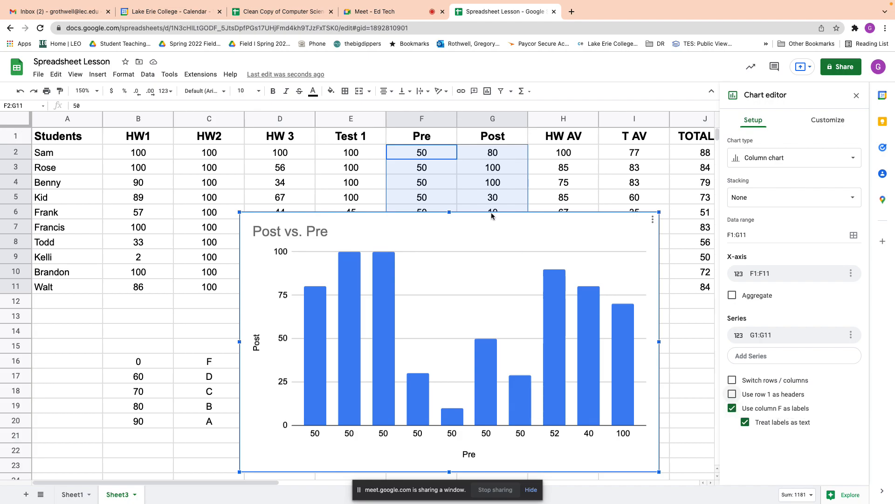
pyautogui.click(732, 409)
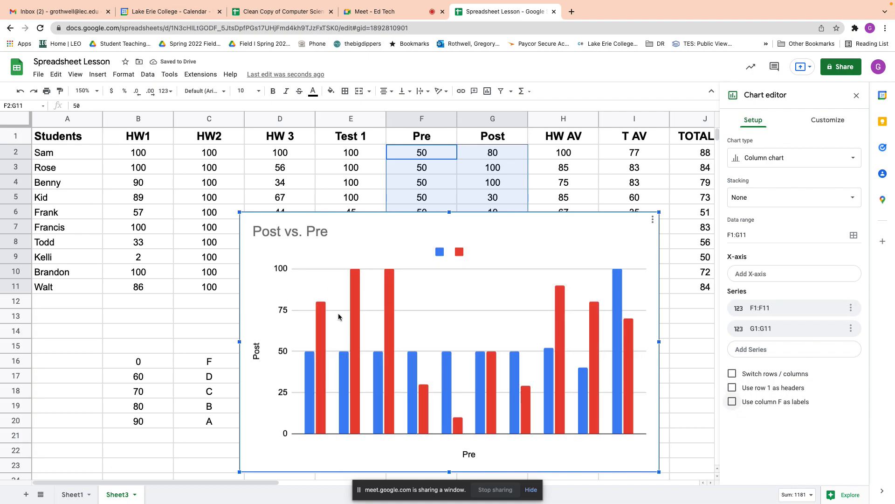
pyautogui.click(308, 370)
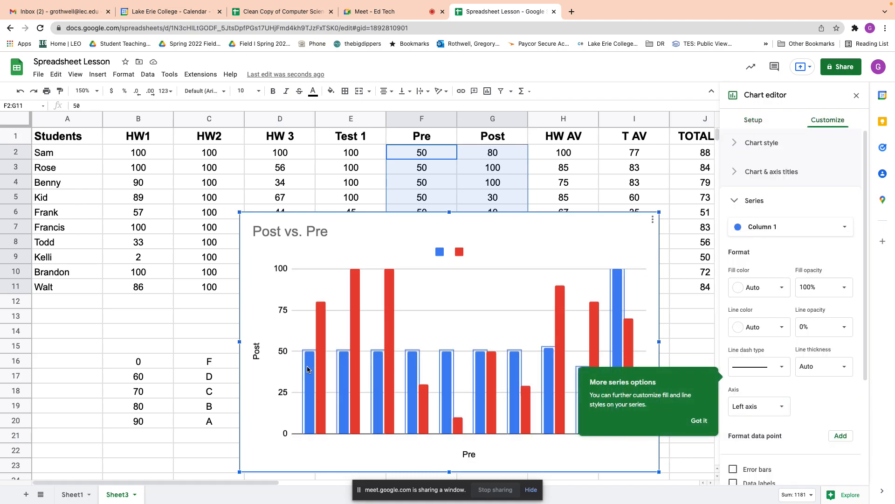
pyautogui.click(705, 425)
pyautogui.click(318, 323)
pyautogui.click(319, 324)
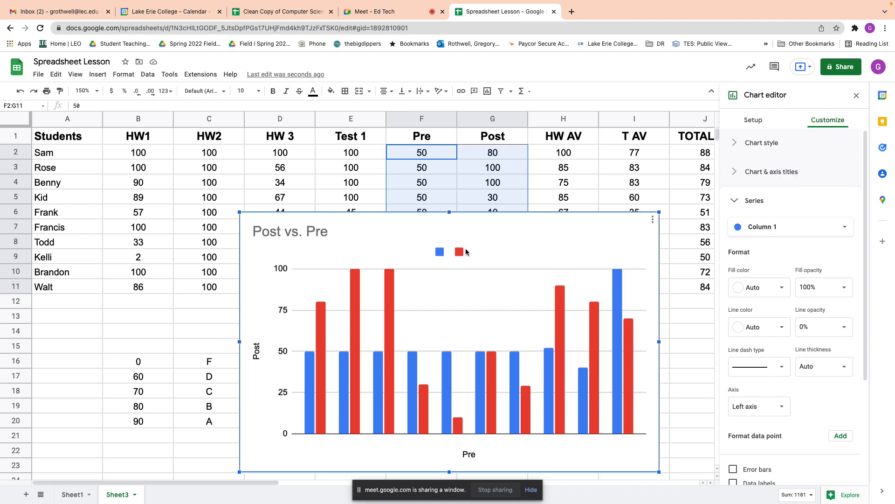
# Label the chart's blue legend entry Pre and the red legend entry Post.
pyautogui.click(440, 252)
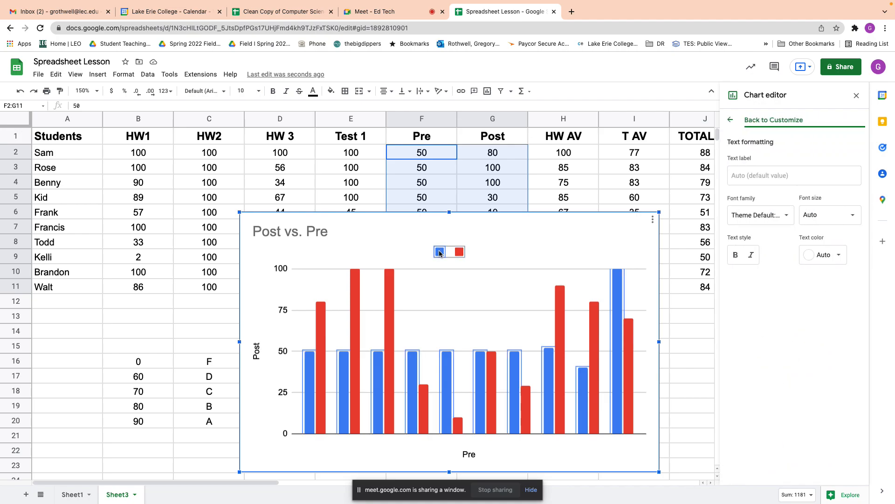
pyautogui.click(747, 176)
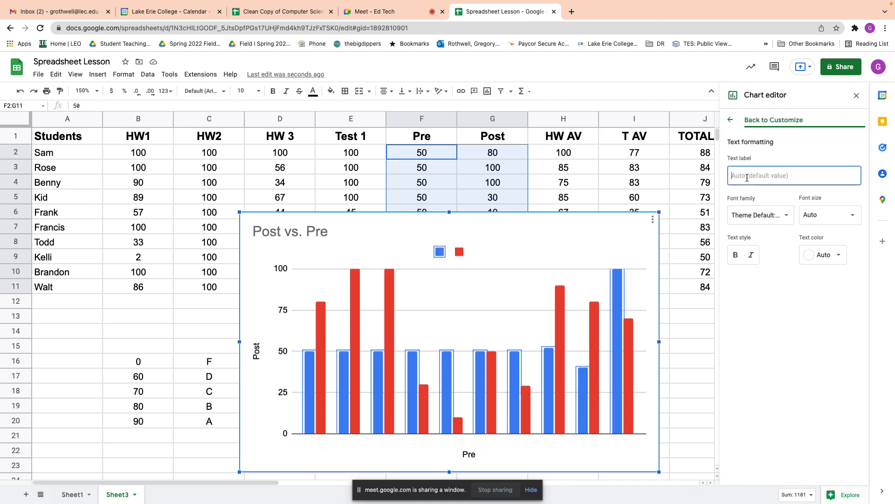
pyautogui.write('Pre')
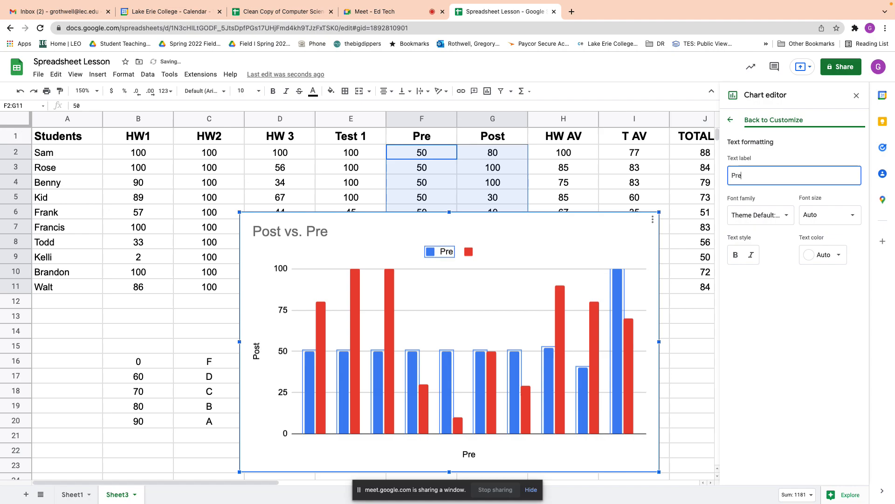
pyautogui.click(469, 253)
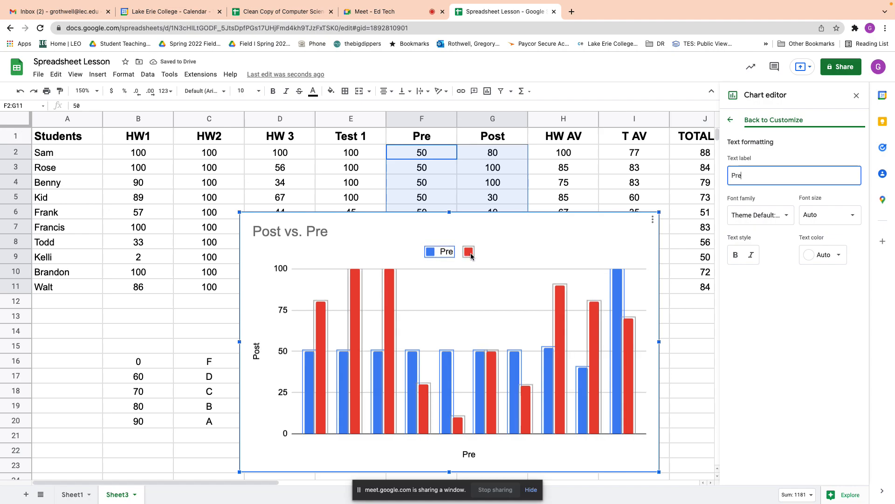
pyautogui.click(471, 255)
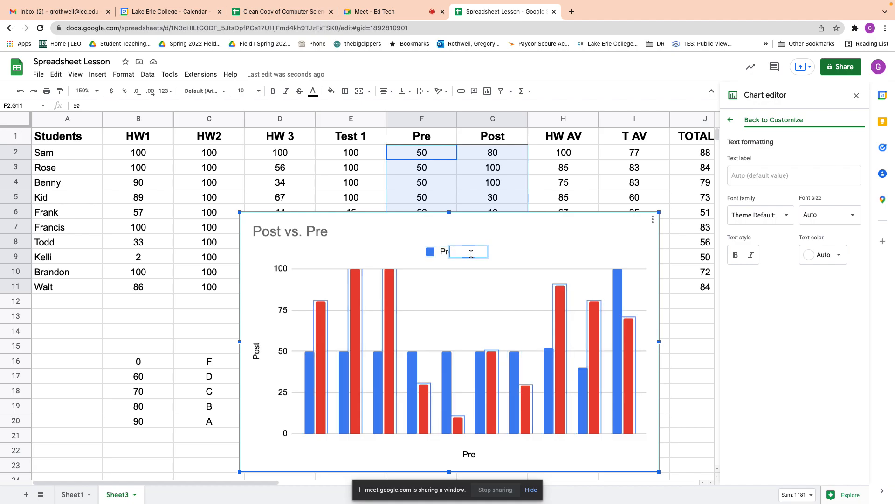
pyautogui.click(742, 172)
pyautogui.write('Post')
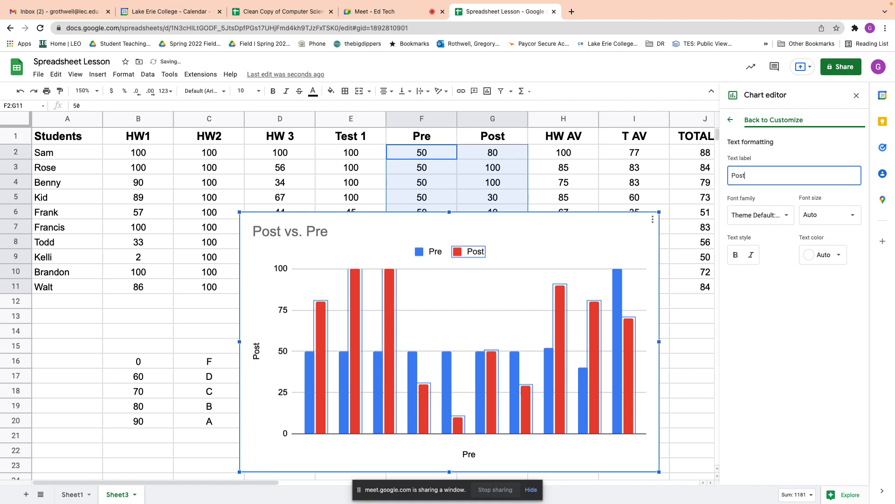
pyautogui.click(515, 246)
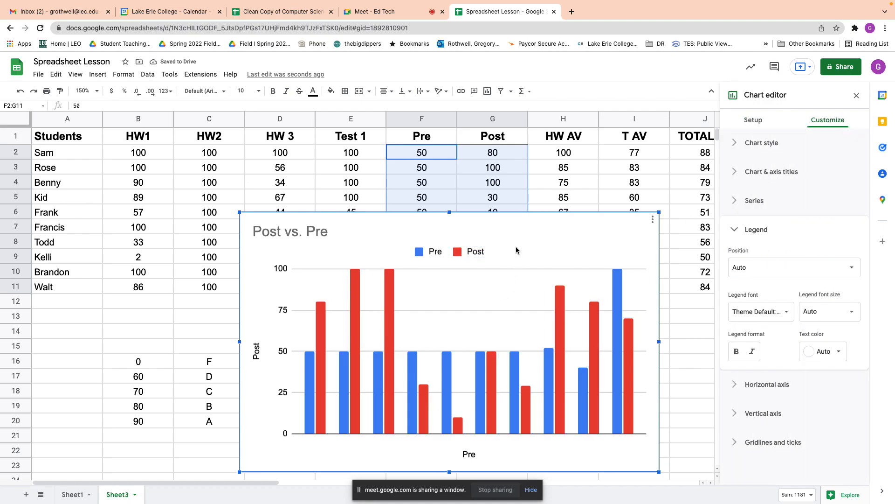
# Change the chart title to "Class Summary for Pre and Post Test".
pyautogui.click(298, 231)
pyautogui.click(300, 233)
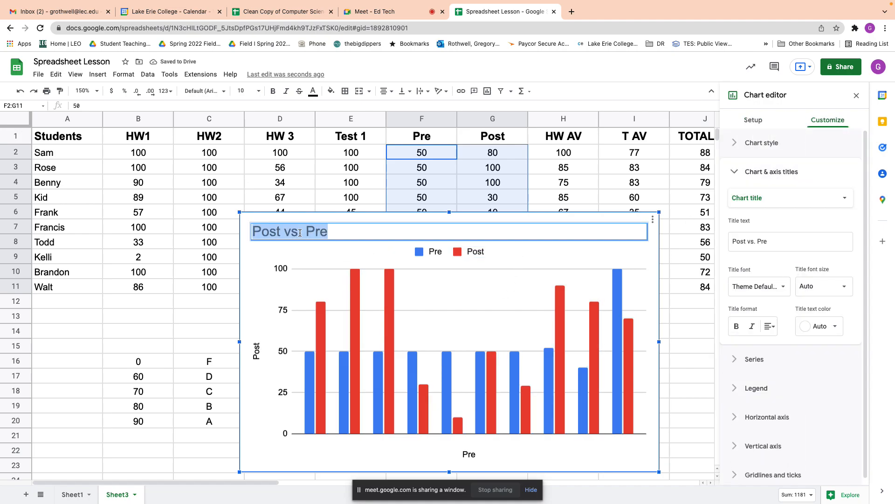
pyautogui.write('Cl')
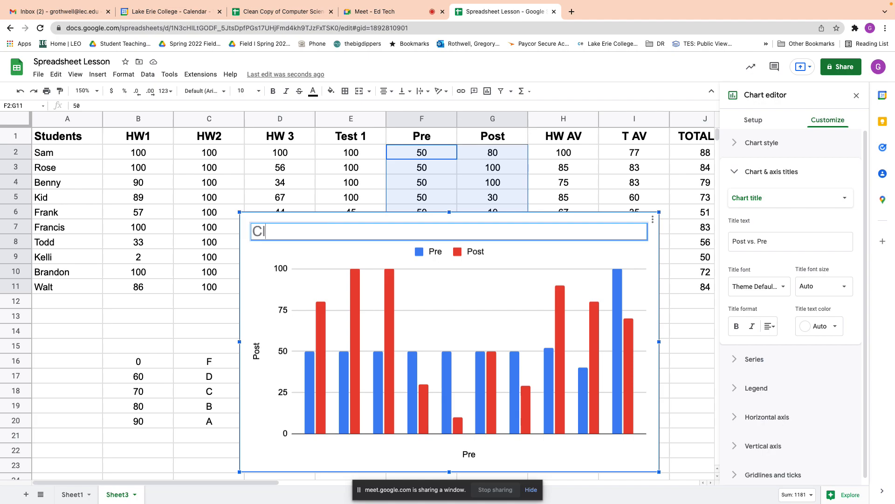
pyautogui.write('ass Summary f')
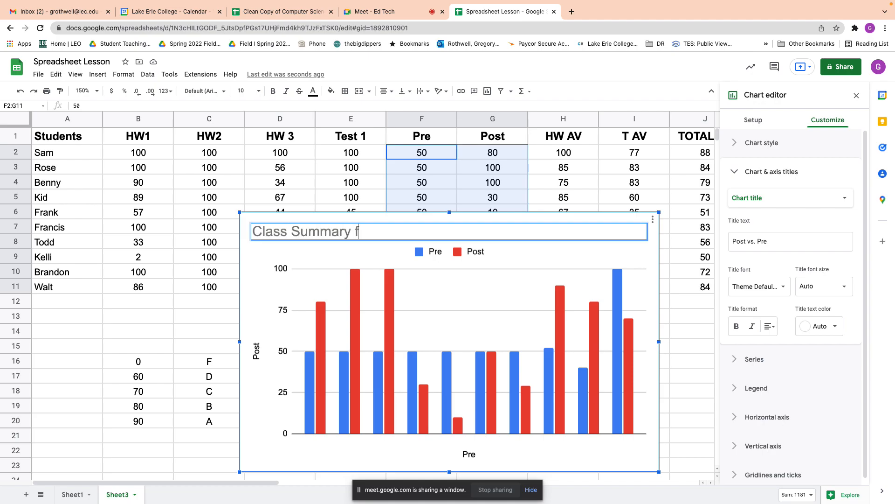
pyautogui.write('or Pre and Post Test')
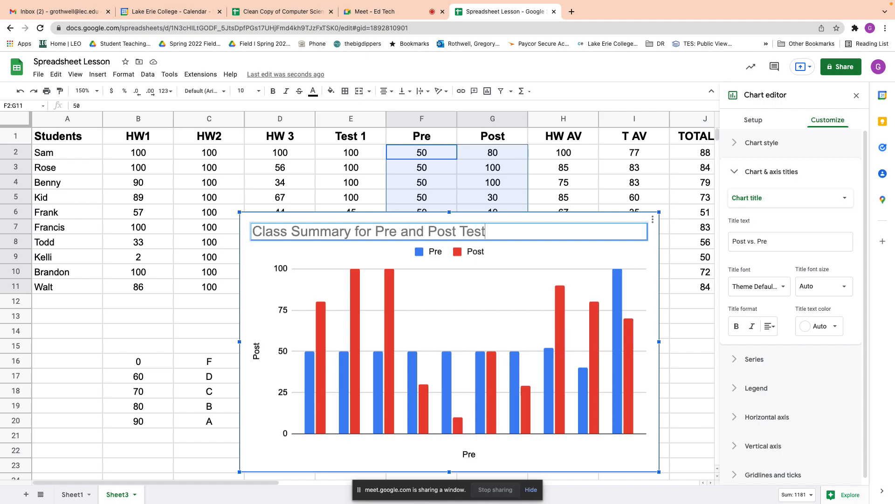
pyautogui.press('Return')
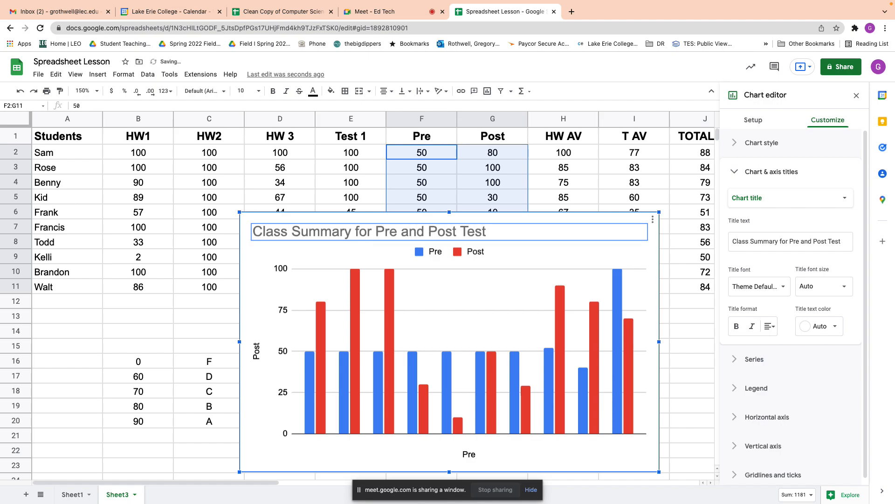
# Shrink the chart so its upper edge sits at row 9 and its right edge ends in column H.
pyautogui.click(420, 254)
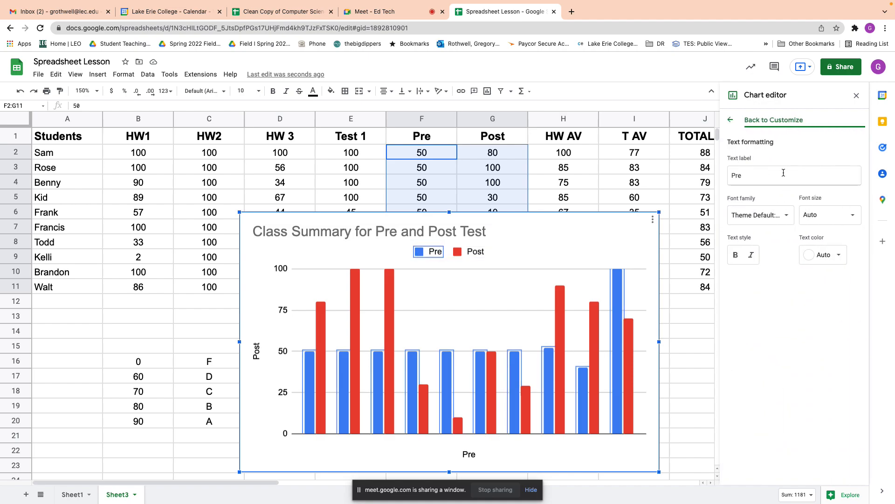
pyautogui.click(746, 178)
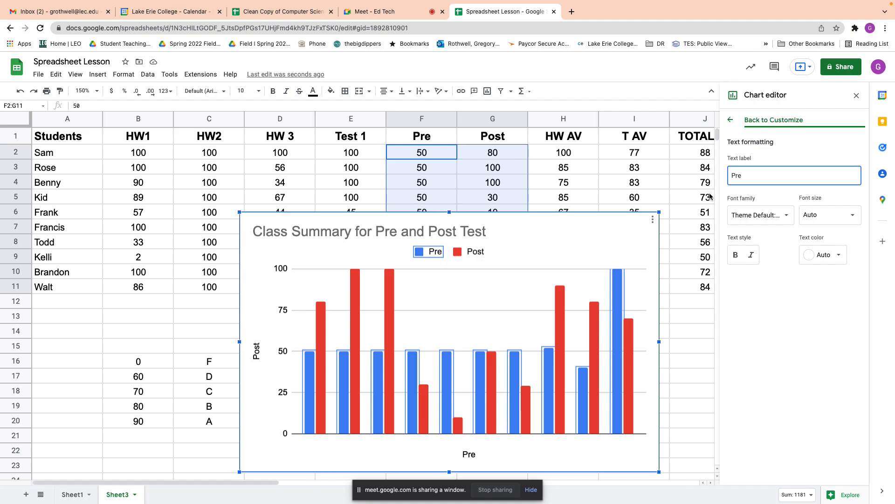
pyautogui.moveTo(659, 213); pyautogui.dragTo(433, 256)
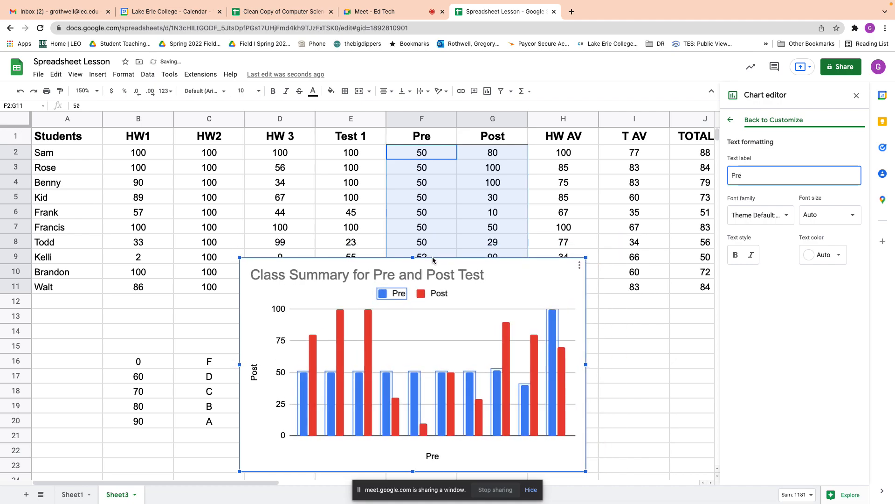
pyautogui.click(500, 282)
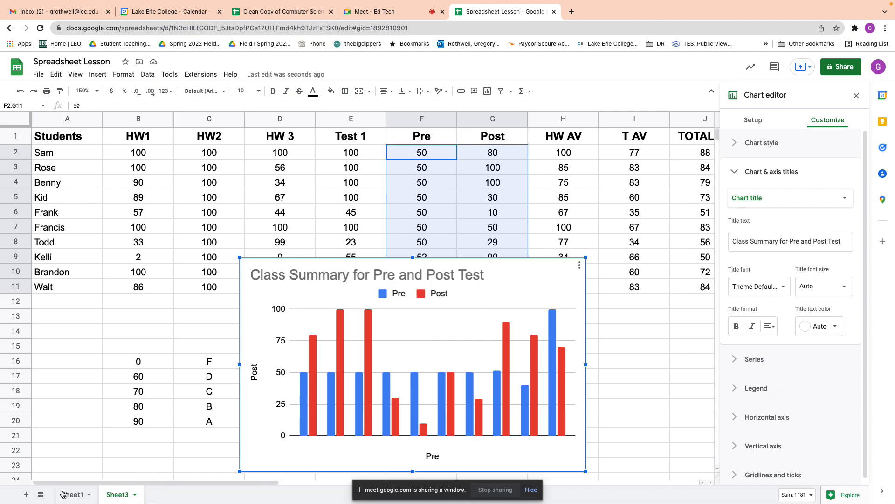
# Add a new blank sheet to the spreadsheet.
pyautogui.click(26, 495)
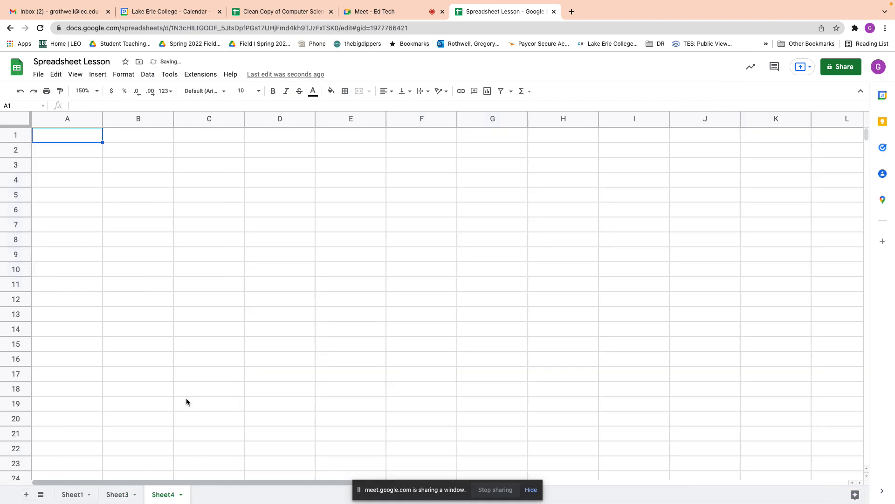
pyautogui.write('1a, 1f')
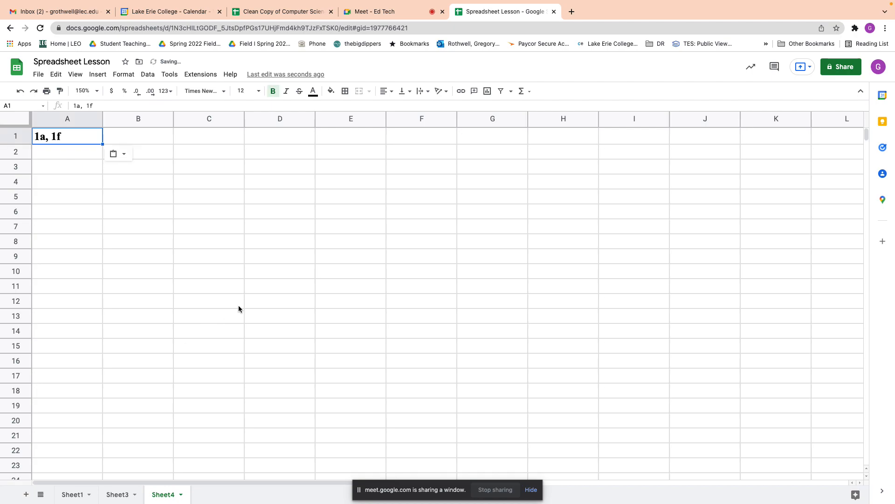
pyautogui.press('super+z')
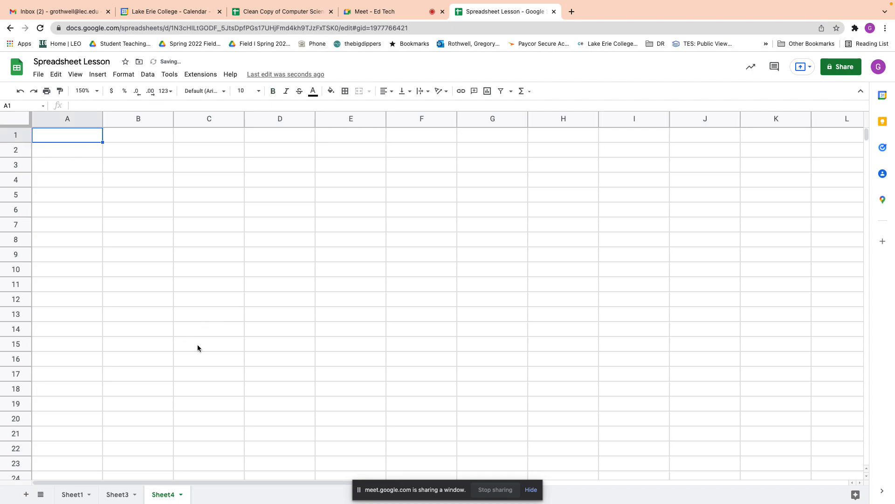
pyautogui.click(120, 494)
pyautogui.click(326, 292)
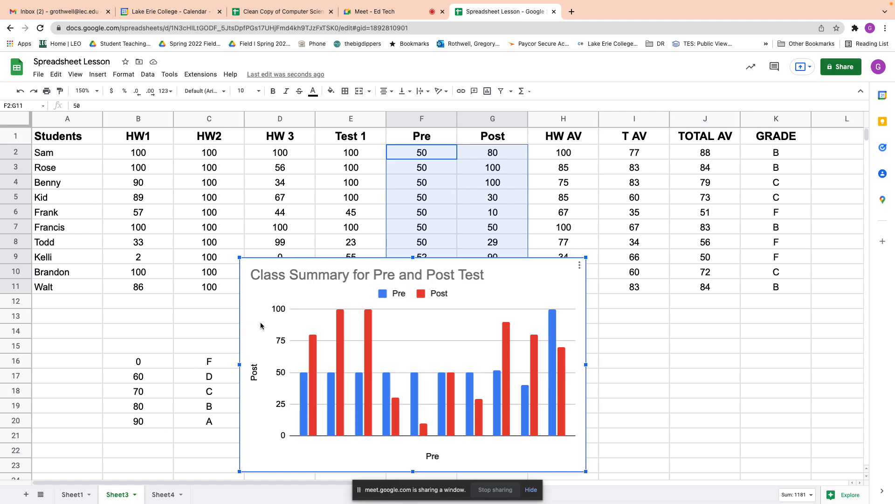
pyautogui.click(163, 494)
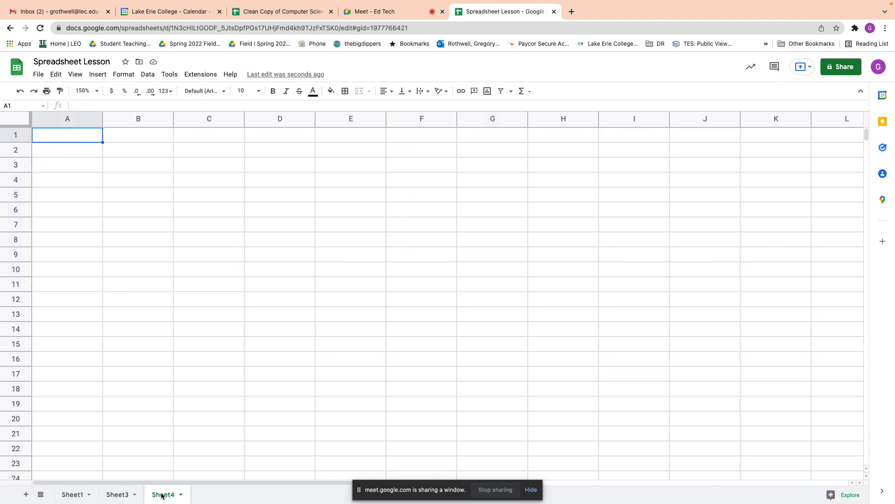
pyautogui.hotkey('ctrl', 'z')
pyautogui.click(119, 494)
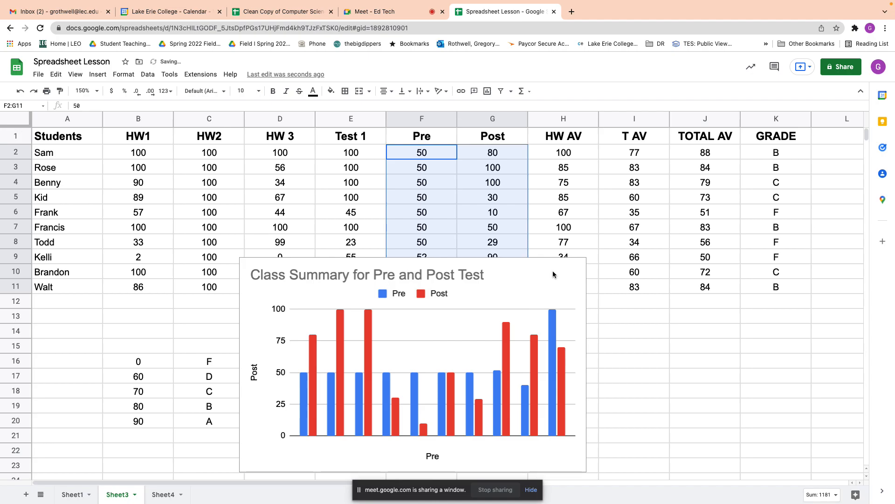
# Copy the Pre and Post chart from Sheet3 into Sheet4 and place it in the sheet's upper-left corner at A1.
pyautogui.click(567, 273)
pyautogui.click(580, 266)
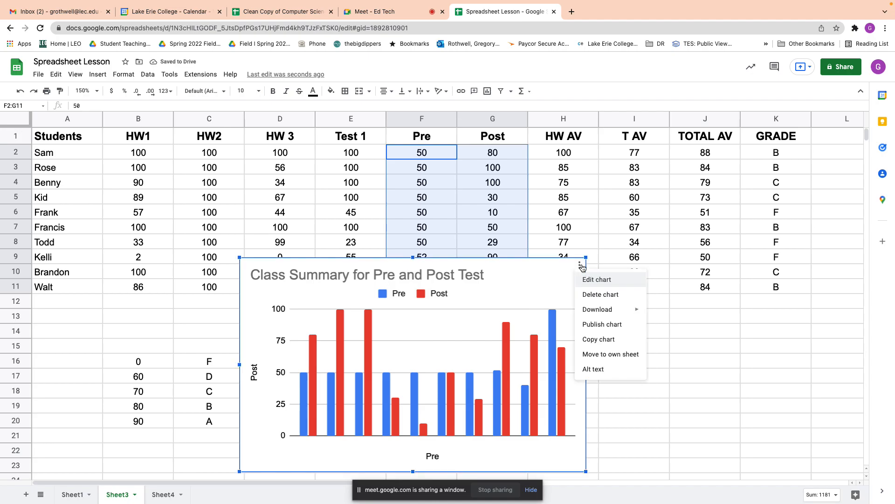
pyautogui.moveTo(588, 307)
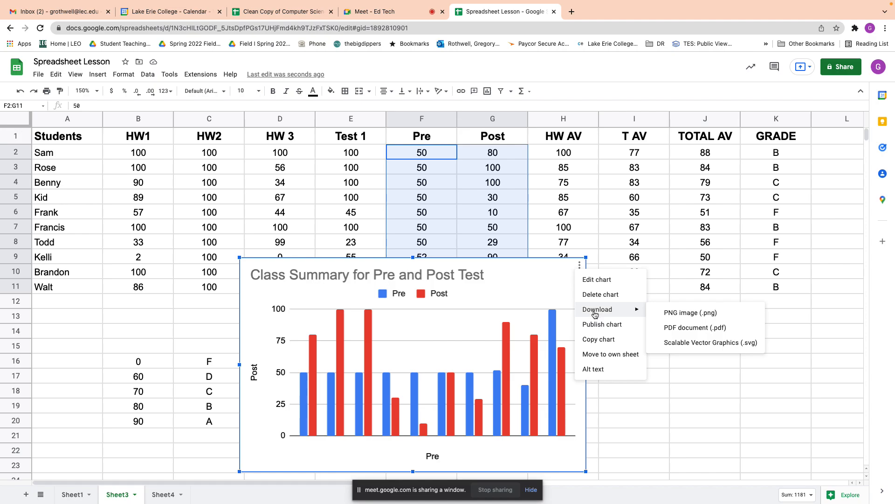
pyautogui.click(594, 339)
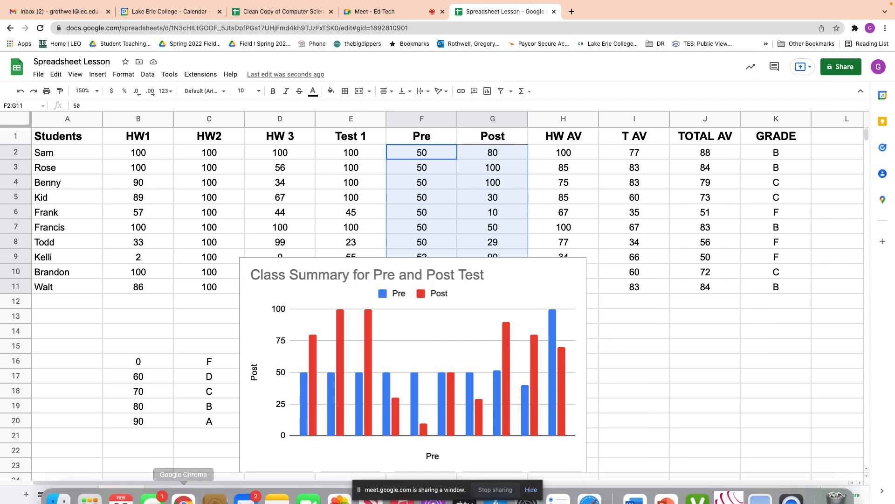
pyautogui.click(161, 495)
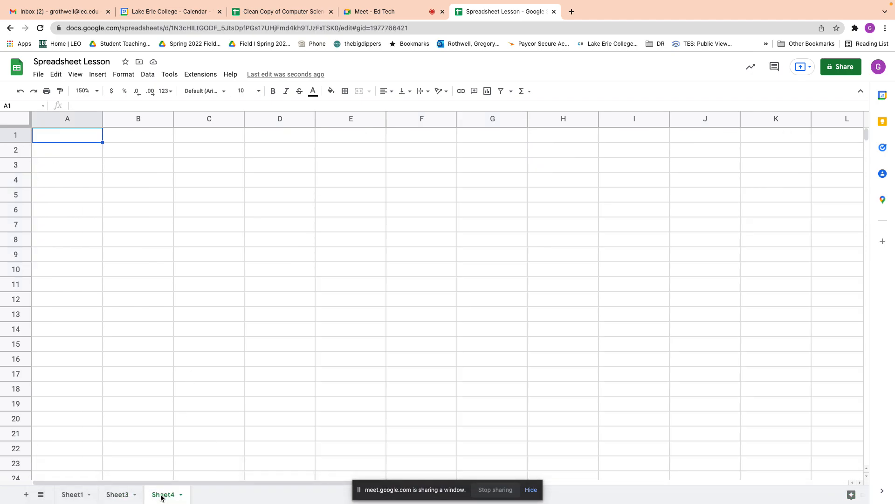
pyautogui.press('super+v')
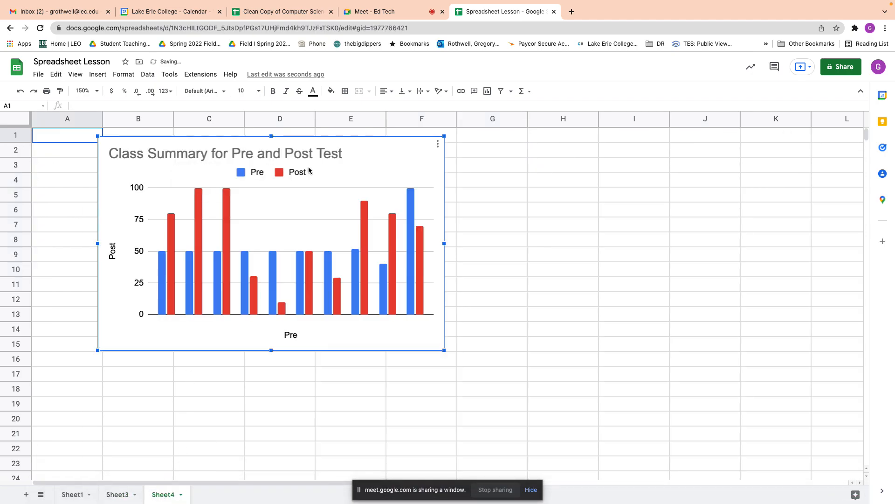
pyautogui.moveTo(379, 159); pyautogui.dragTo(317, 152)
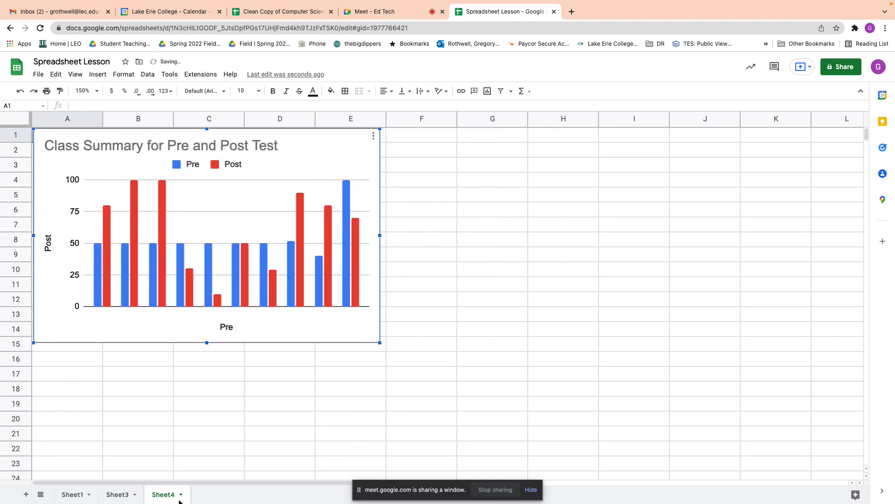
# Delete the original Pre and Post chart from Sheet3.
pyautogui.click(120, 495)
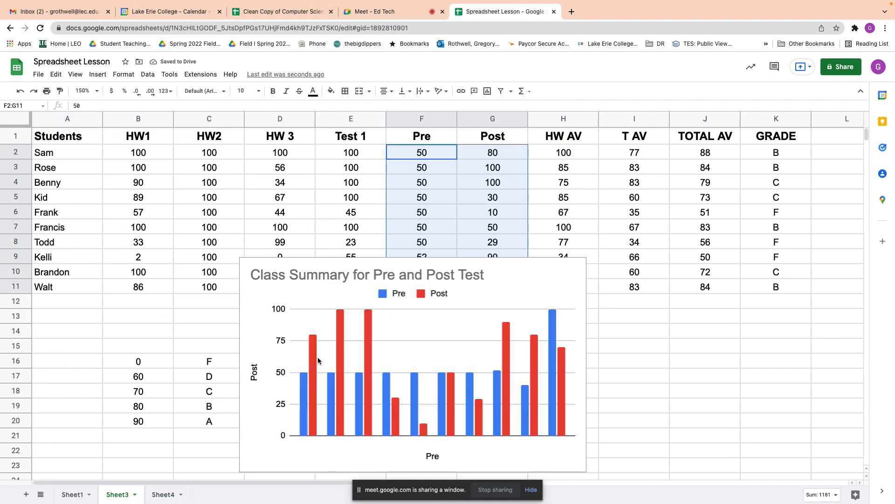
pyautogui.click(500, 296)
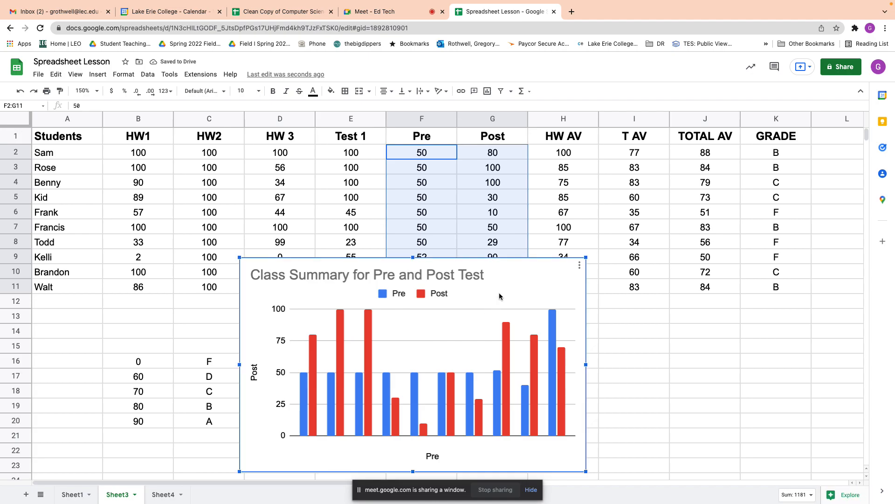
pyautogui.press('Delete')
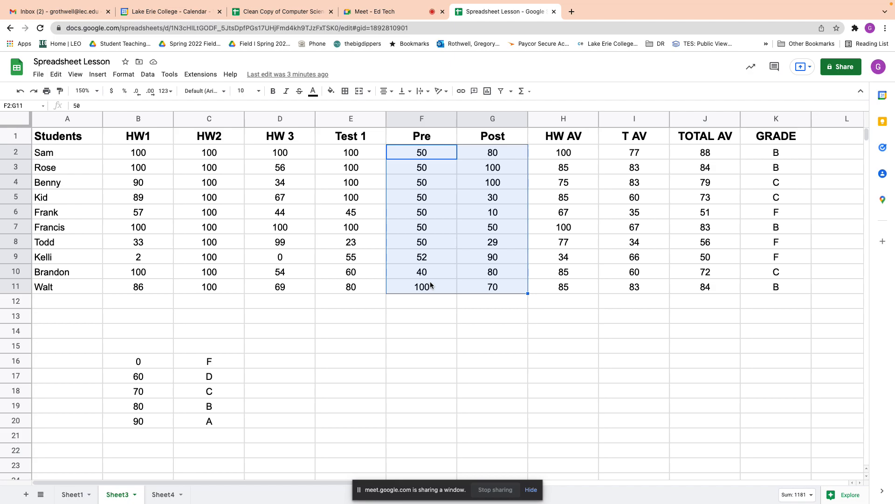
pyautogui.click(415, 159)
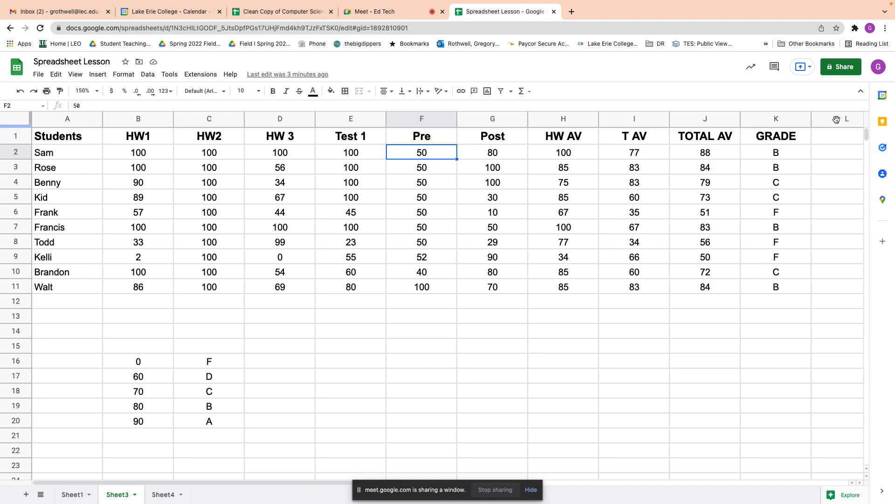
# Enter the headings "Class Pre Av" in E15 and "Class Post Av" in F15 of Sheet3.
pyautogui.click(330, 350)
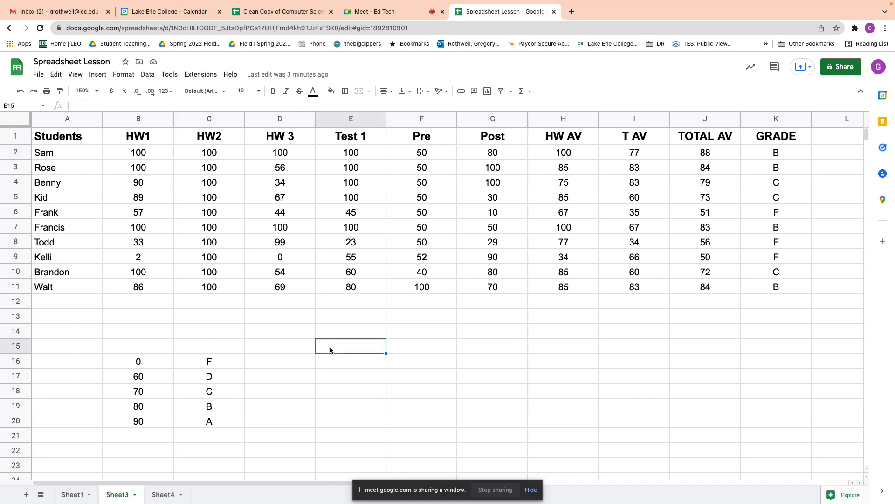
pyautogui.write('Class A')
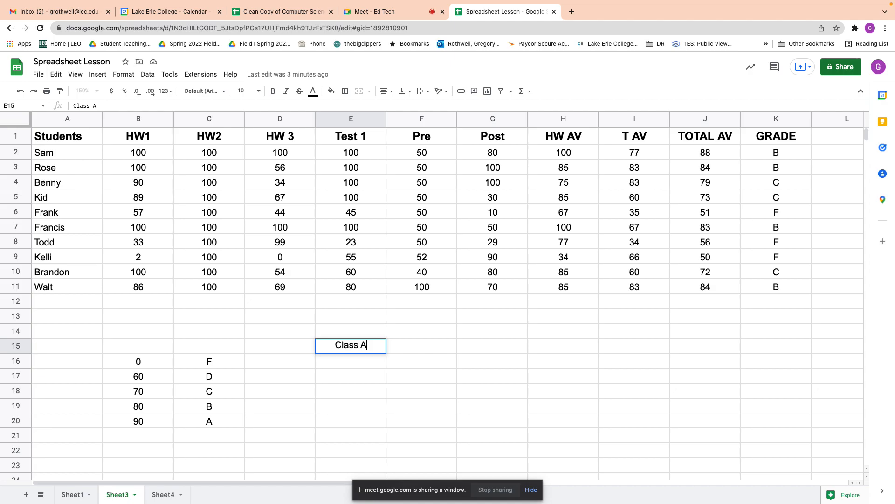
pyautogui.press('BackSpace')
pyautogui.press('BackSpace')
pyautogui.write('Pre Av')
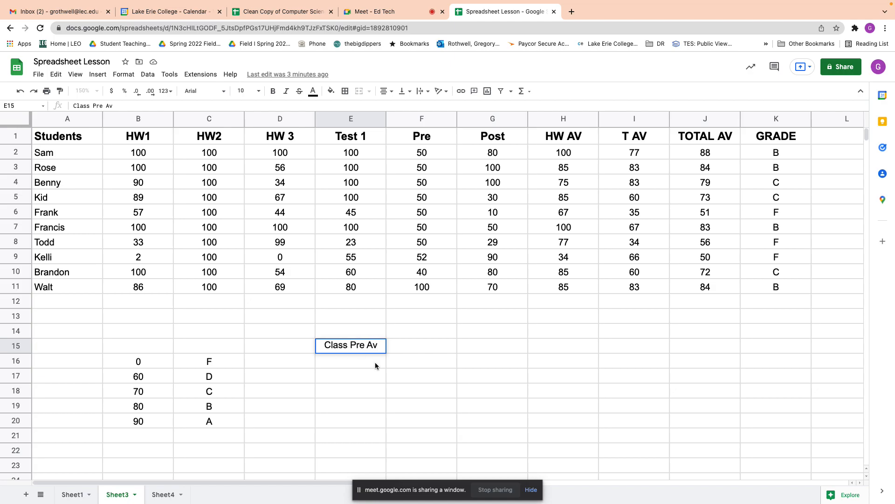
pyautogui.click(415, 348)
pyautogui.write('Class')
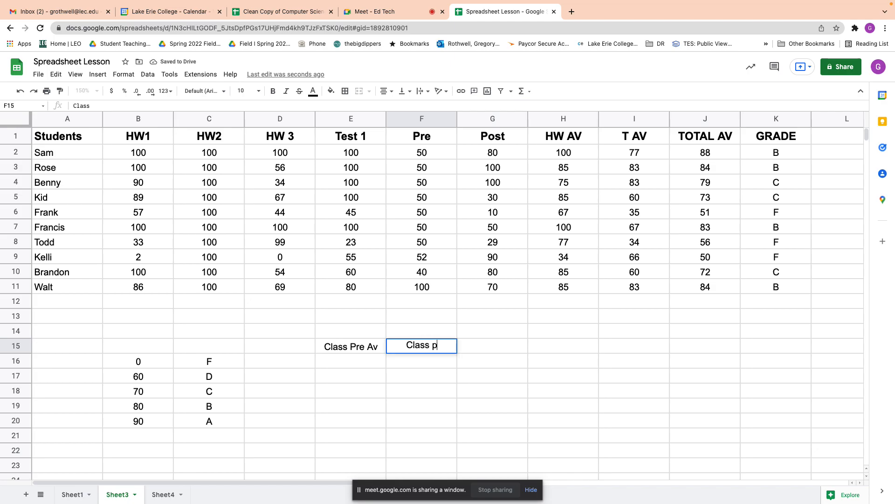
pyautogui.write(' Post Av')
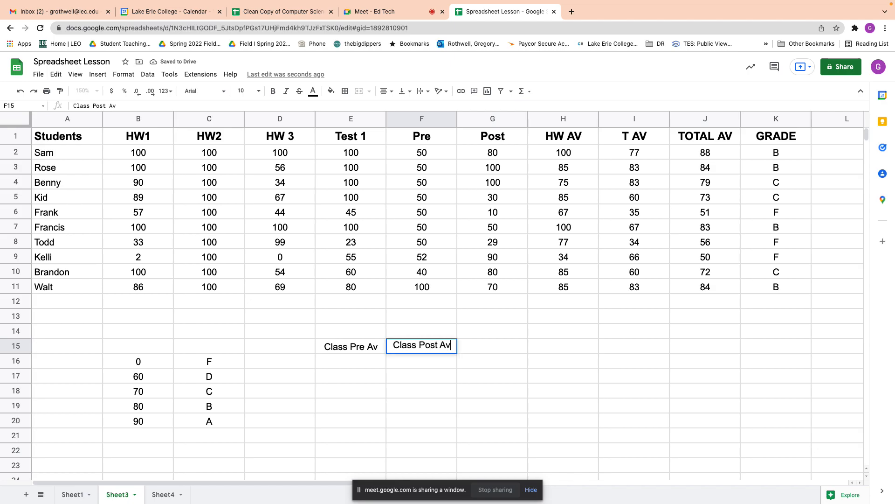
pyautogui.click(486, 349)
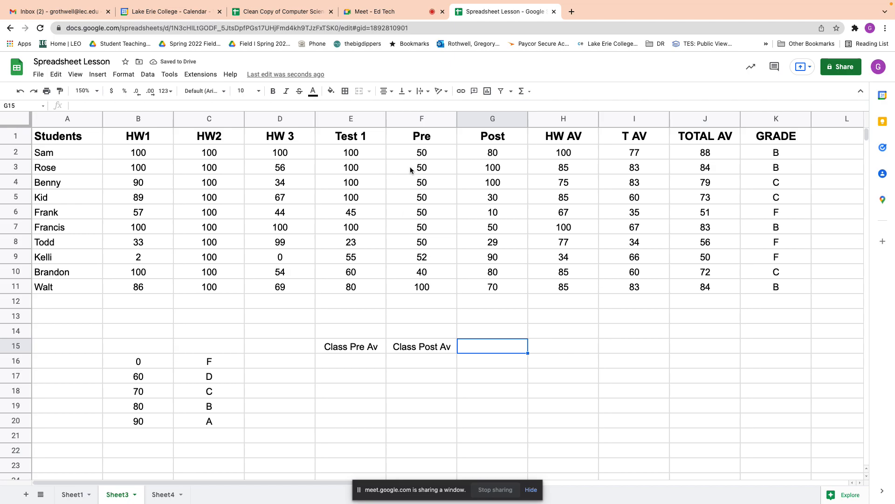
# Enter the formula =Average(F2:F10) in E16 to average the Pre scores.
pyautogui.click(338, 355)
pyautogui.write('=')
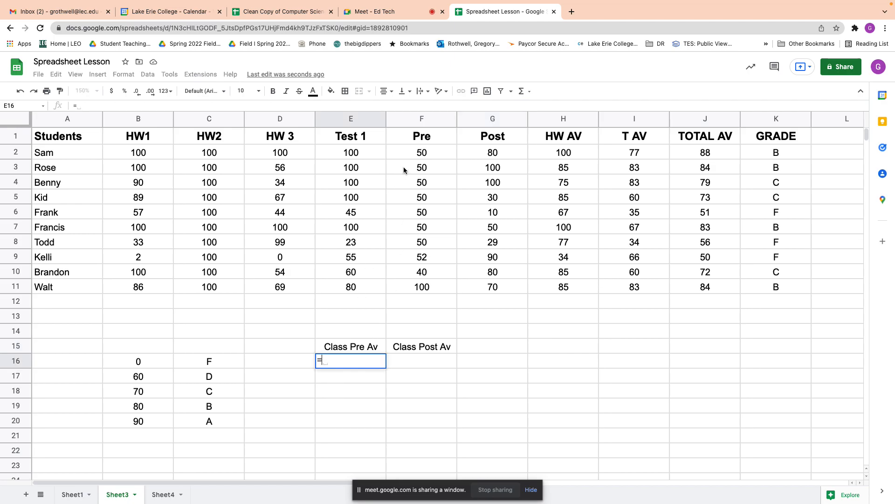
pyautogui.write('A')
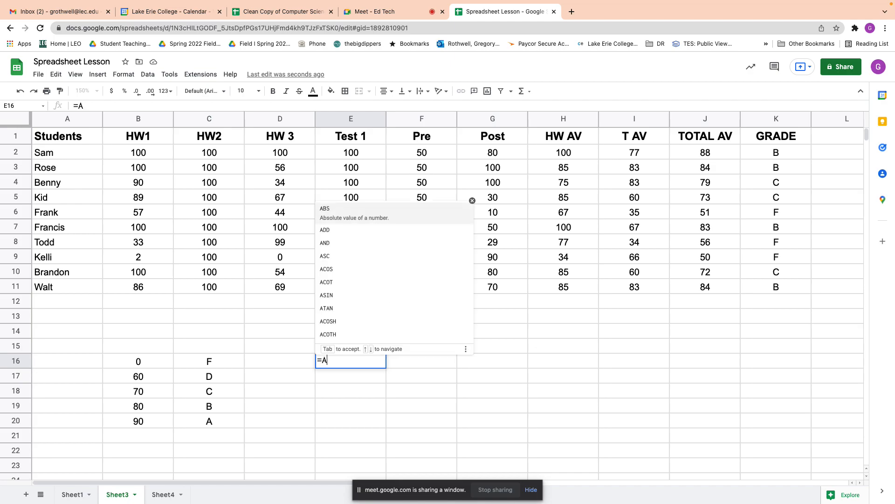
pyautogui.write('verage(')
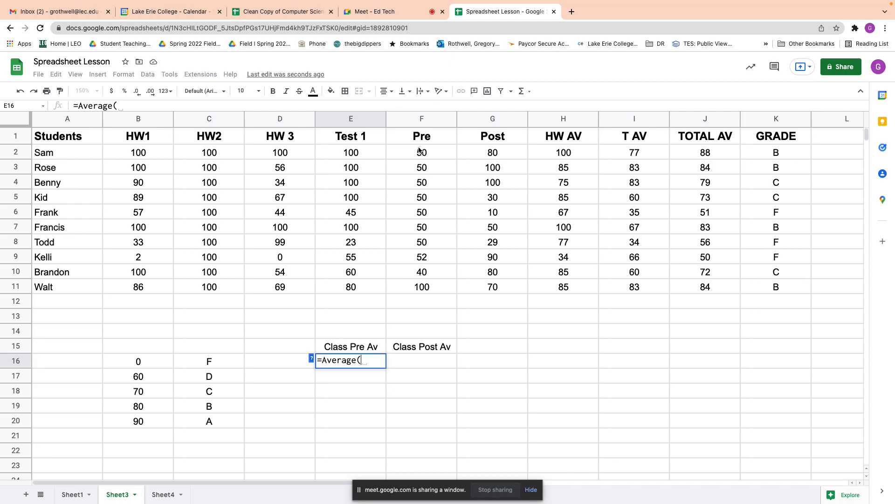
pyautogui.moveTo(420, 150); pyautogui.dragTo(414, 271)
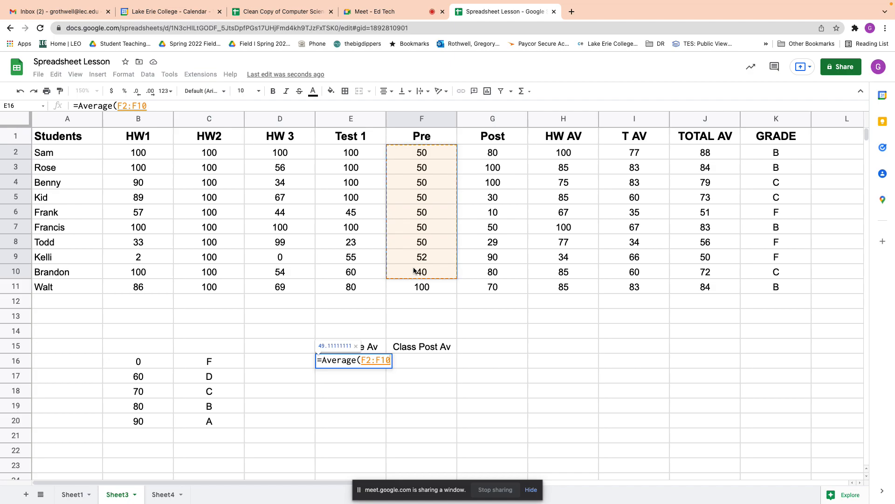
pyautogui.press('Return')
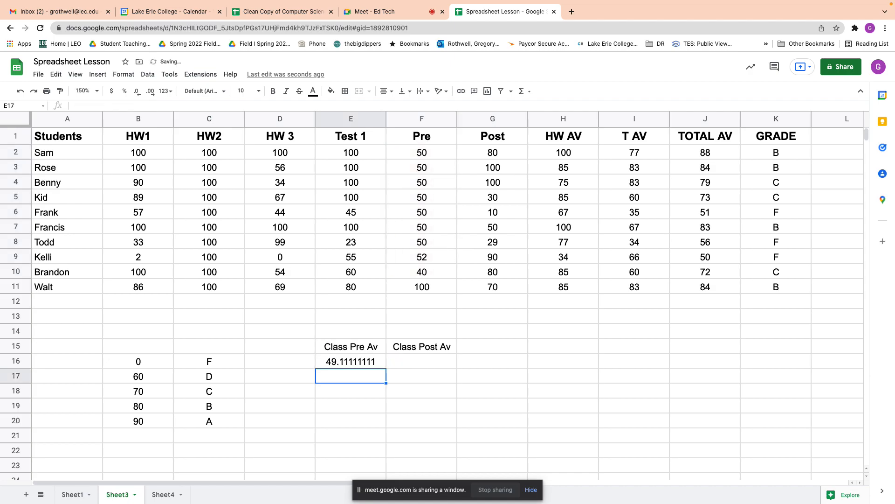
# Format the class Pre average in E16 as a whole number with the 0 number format.
pyautogui.click(353, 362)
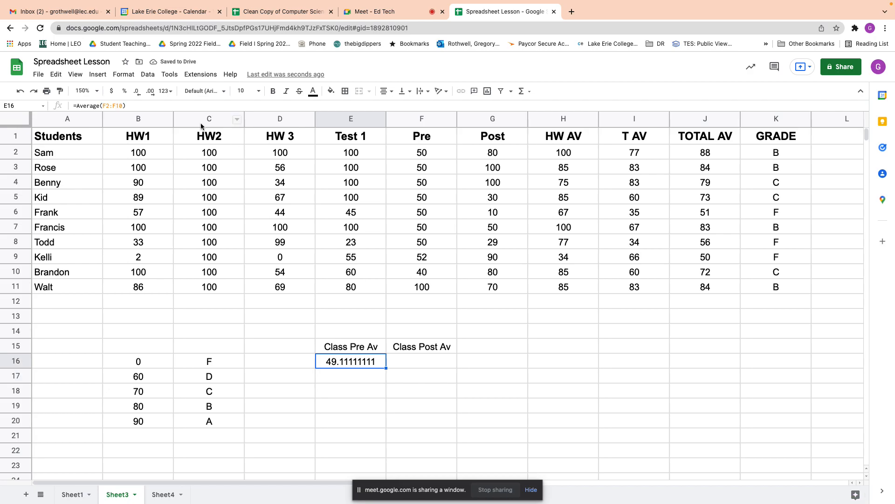
pyautogui.click(123, 75)
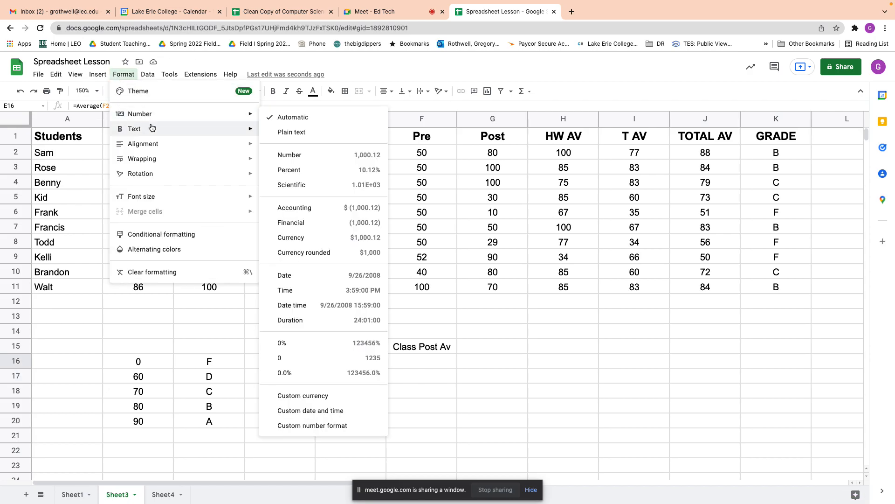
pyautogui.moveTo(148, 114)
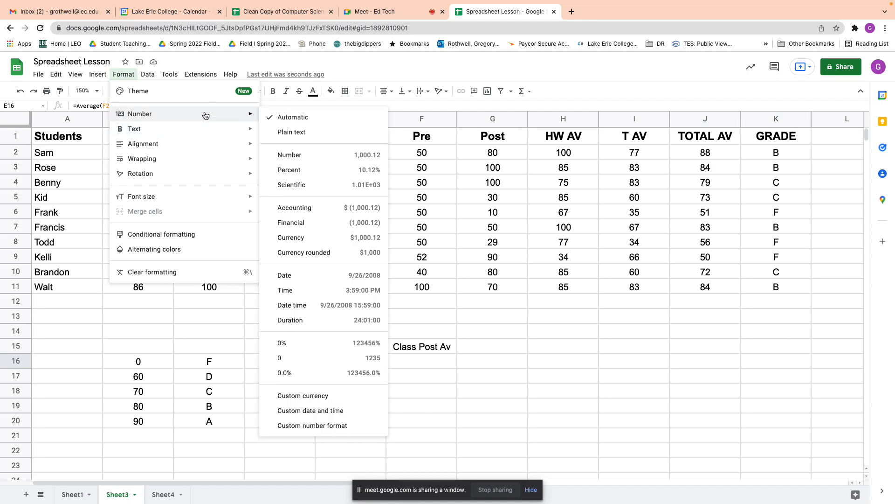
pyautogui.click(303, 359)
pyautogui.click(381, 387)
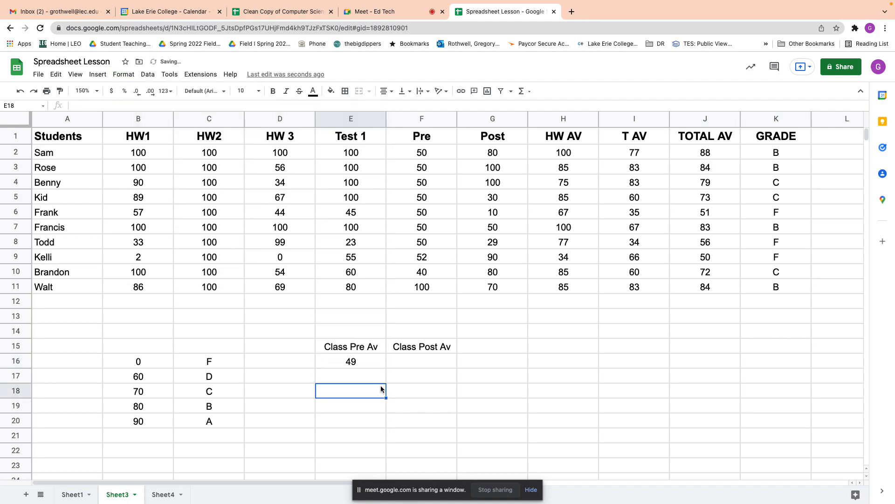
# Enter the formula =Average(G2:G10) in F16 to average the Post scores.
pyautogui.click(362, 364)
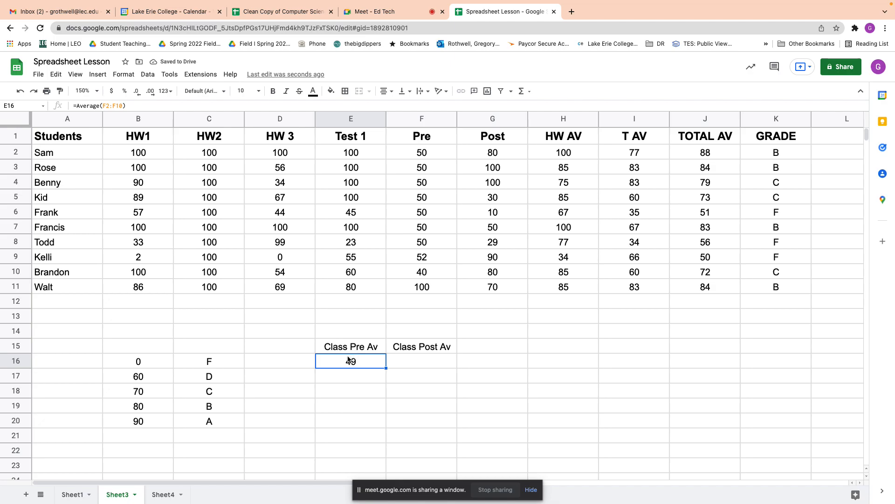
pyautogui.click(401, 364)
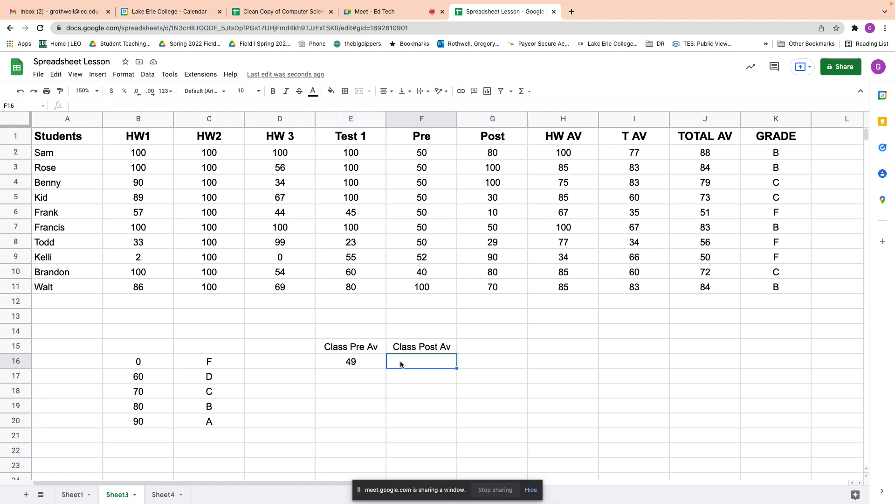
pyautogui.write('=Average(')
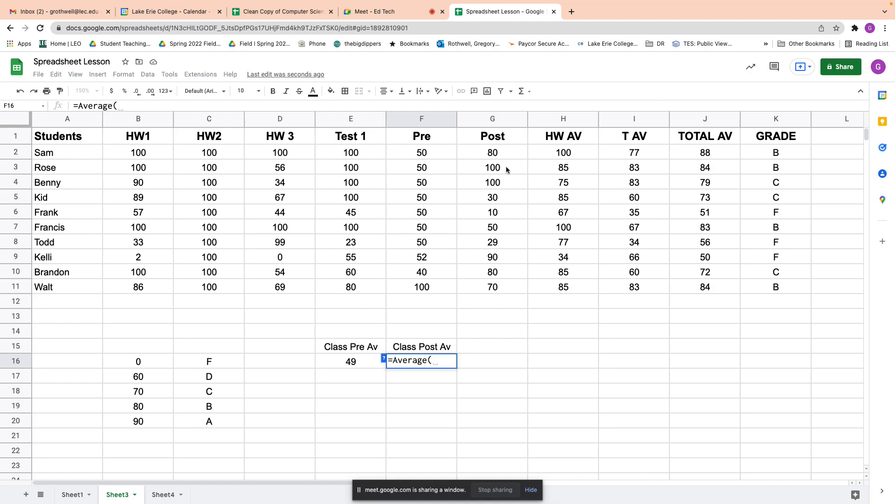
pyautogui.moveTo(488, 155); pyautogui.dragTo(497, 275)
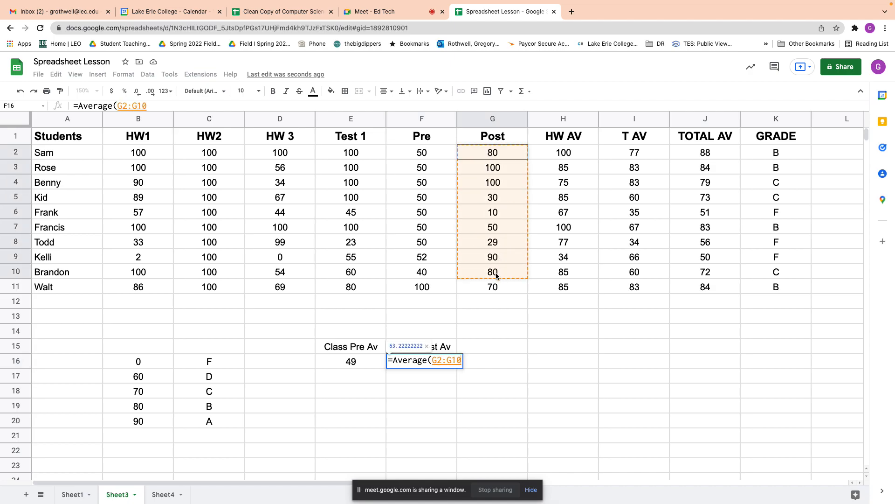
pyautogui.write(')')
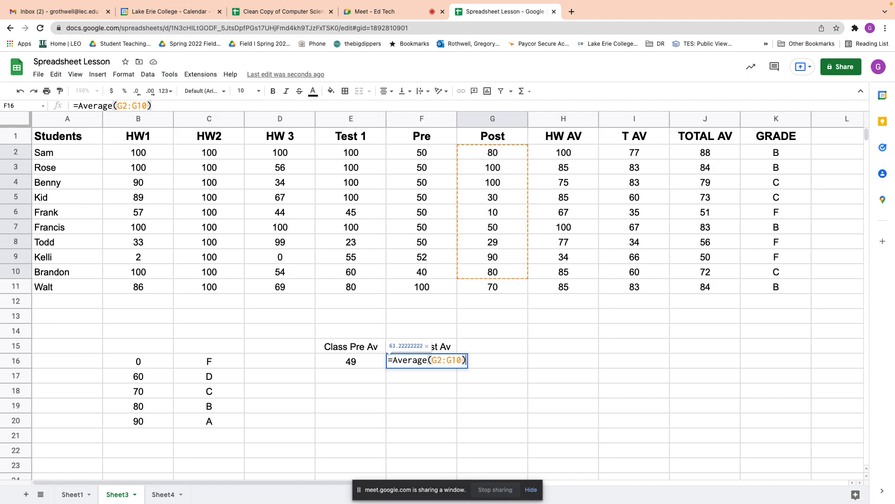
pyautogui.press('Return')
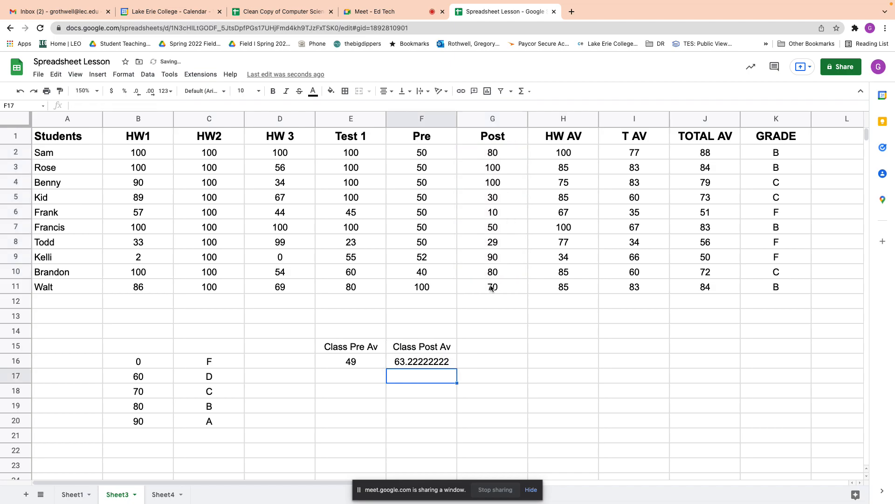
# Format the class Post average in F16 as a whole number with the 0 number format.
pyautogui.click(423, 362)
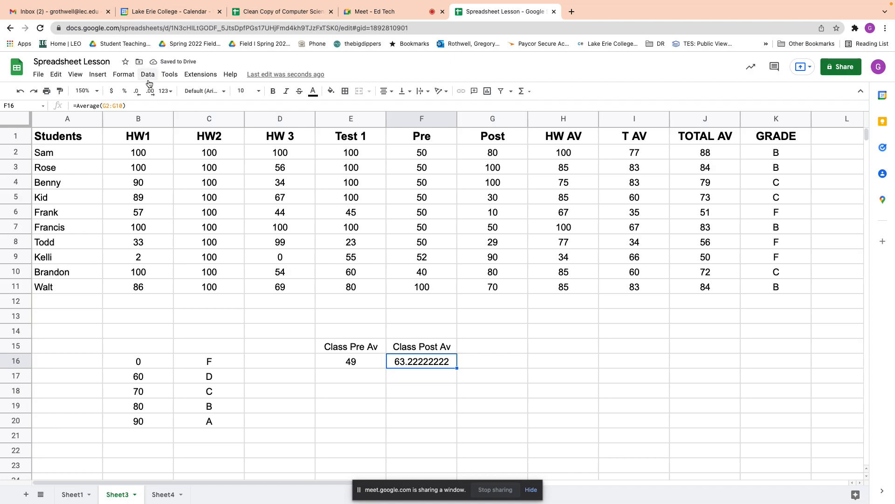
pyautogui.click(124, 76)
pyautogui.moveTo(145, 78)
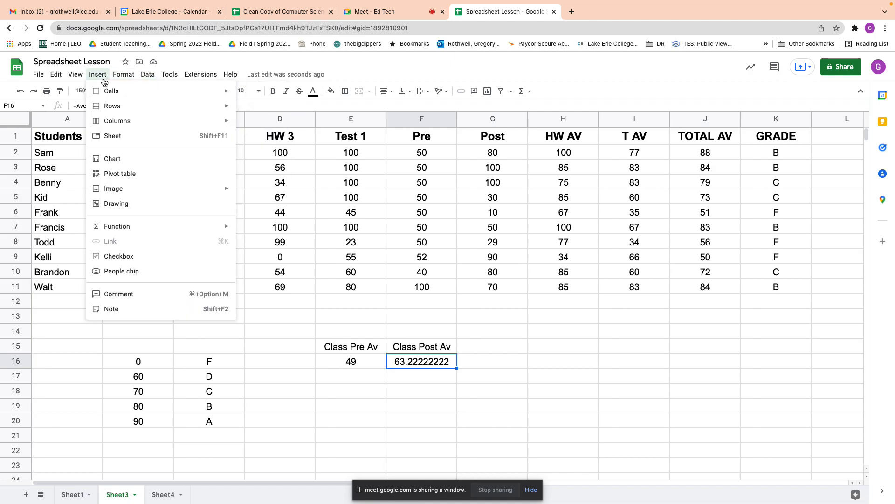
pyautogui.moveTo(175, 115)
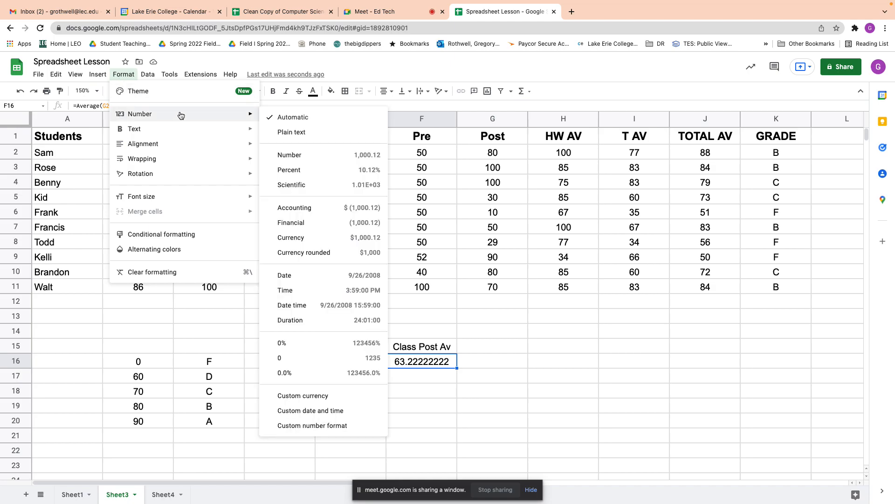
pyautogui.click(308, 357)
pyautogui.click(404, 406)
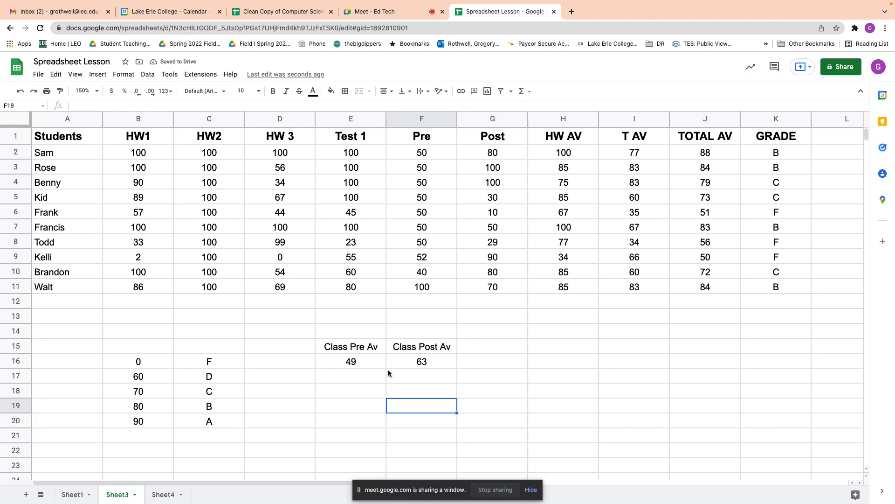
pyautogui.click(493, 349)
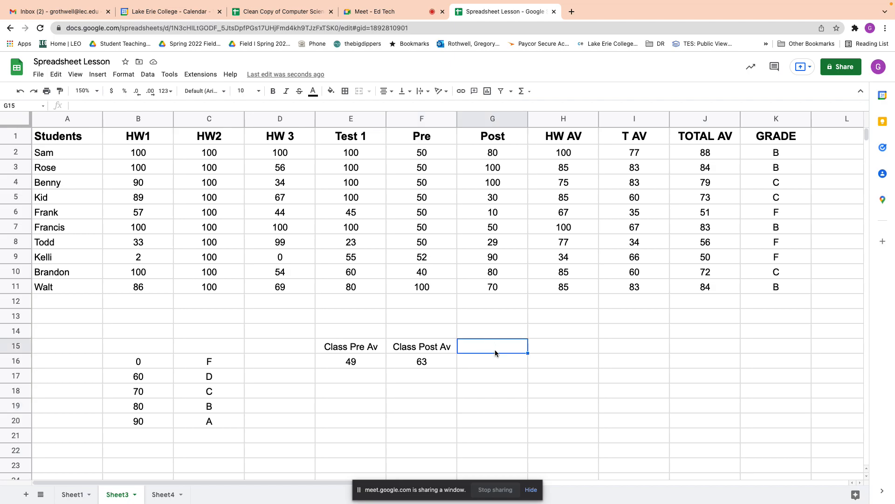
pyautogui.click(549, 349)
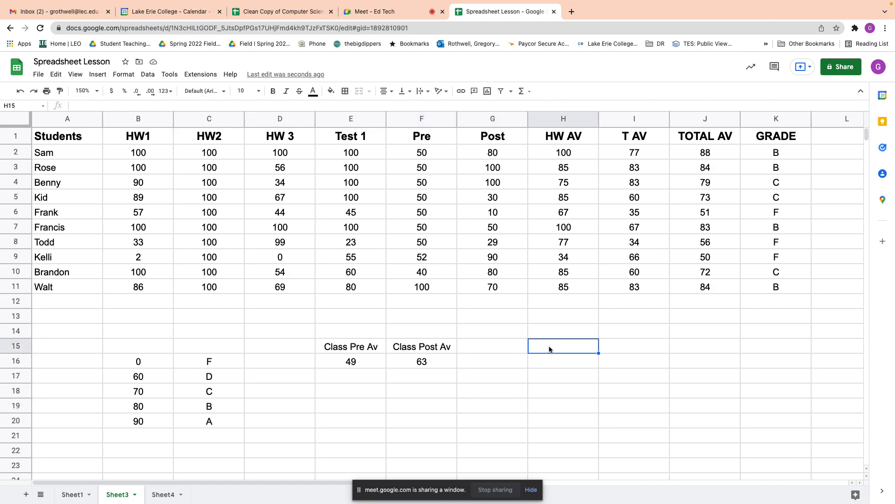
pyautogui.click(498, 331)
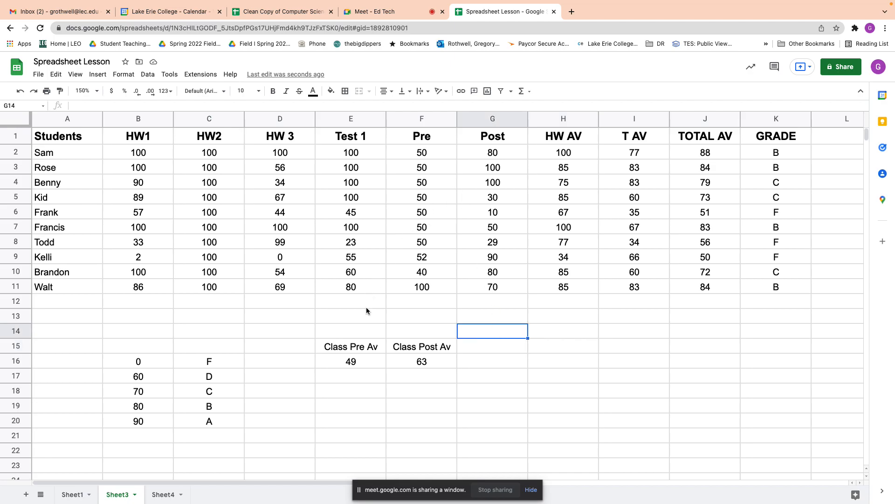
# Insert a column chart from E15:F16 and F11:G11 and place it over the sheet starting at cell A1.
pyautogui.click(336, 349)
pyautogui.moveTo(336, 349); pyautogui.dragTo(414, 363)
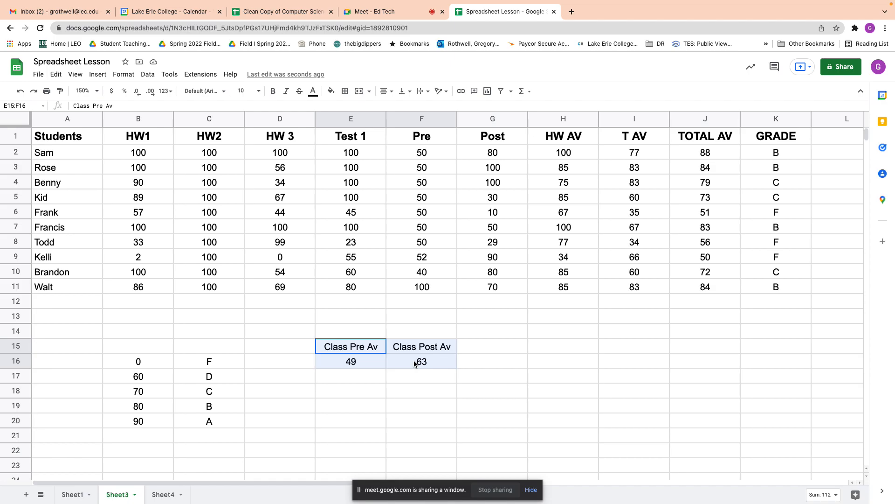
pyautogui.moveTo(414, 361); pyautogui.dragTo(415, 360)
pyautogui.click(352, 292)
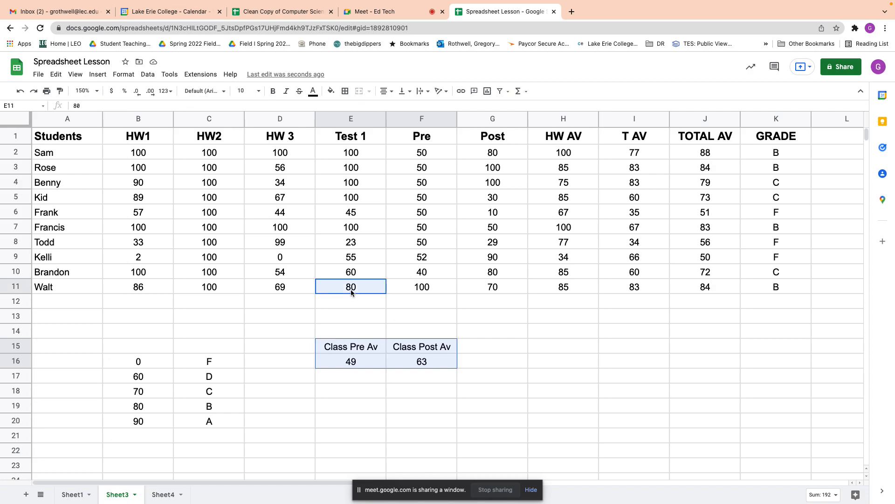
pyautogui.click(420, 289)
pyautogui.moveTo(420, 289); pyautogui.dragTo(479, 289)
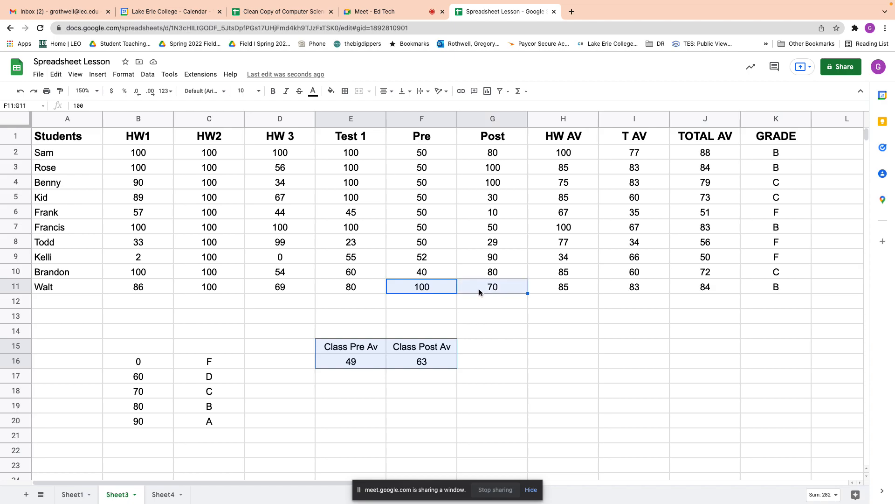
pyautogui.click(488, 91)
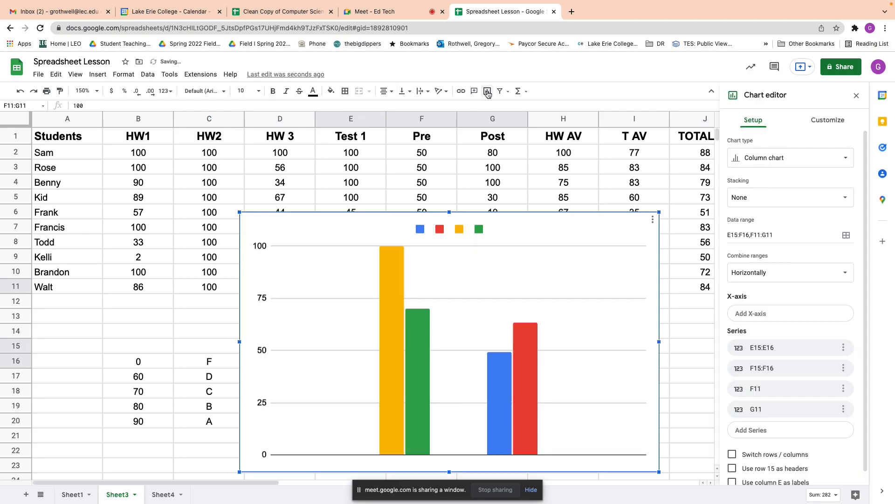
pyautogui.moveTo(379, 226); pyautogui.dragTo(136, 136)
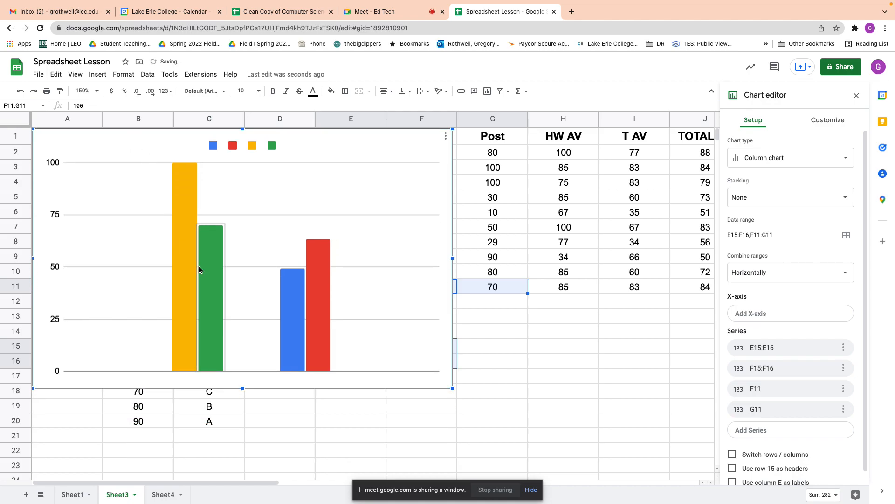
pyautogui.moveTo(323, 147); pyautogui.dragTo(256, 137)
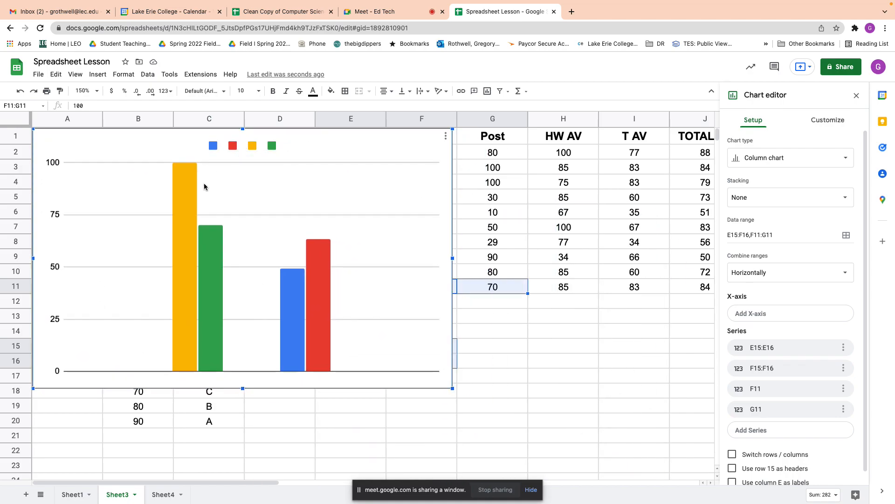
# Label the legend entry of the yellow F11 series "Focus St Pre".
pyautogui.click(180, 191)
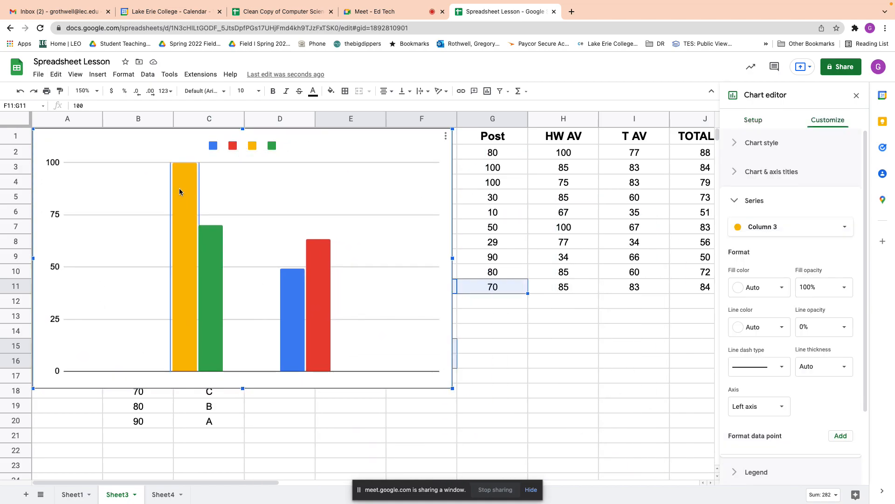
pyautogui.click(252, 150)
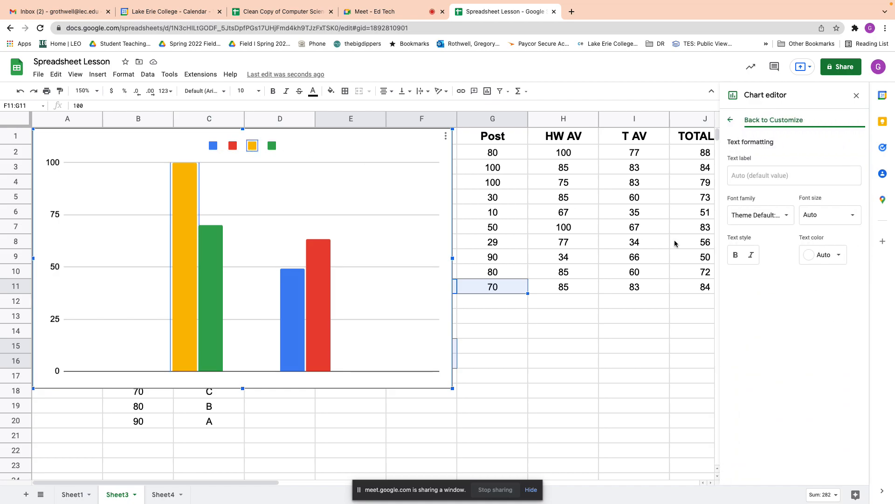
pyautogui.click(778, 174)
pyautogui.write('F')
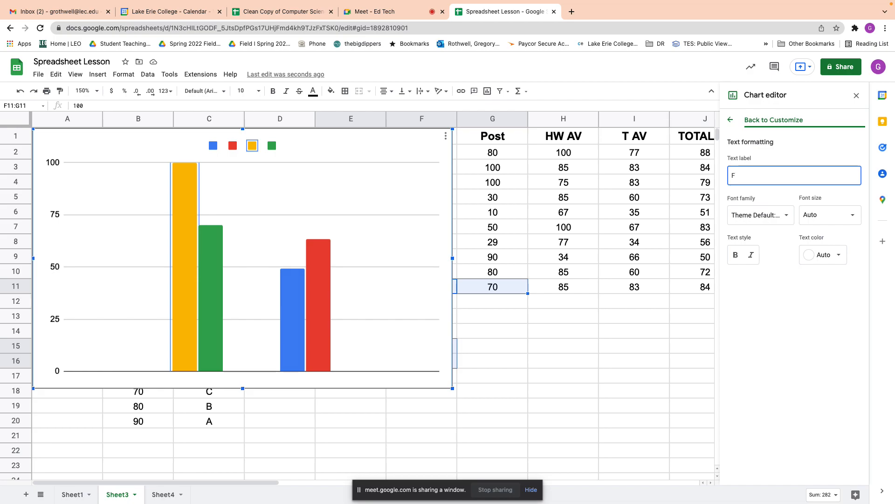
pyautogui.write('ocus St Pre')
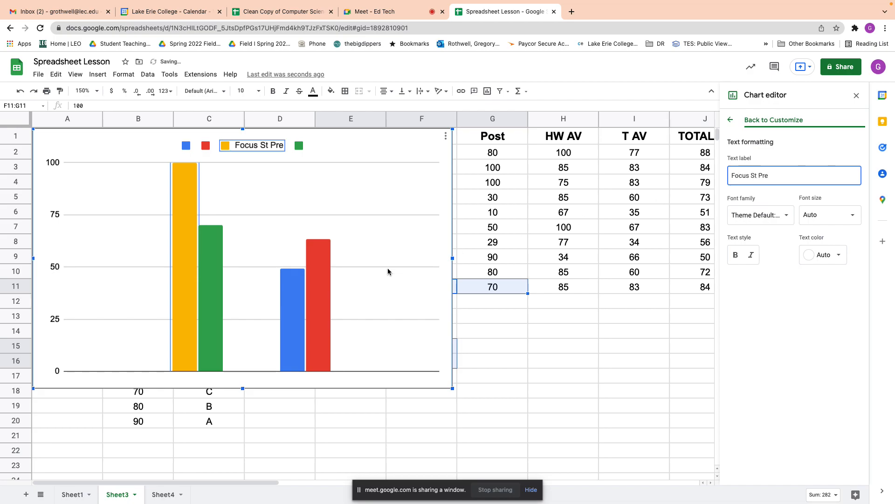
# Label the legend entry of the green G11 series "Focus St Post".
pyautogui.click(300, 146)
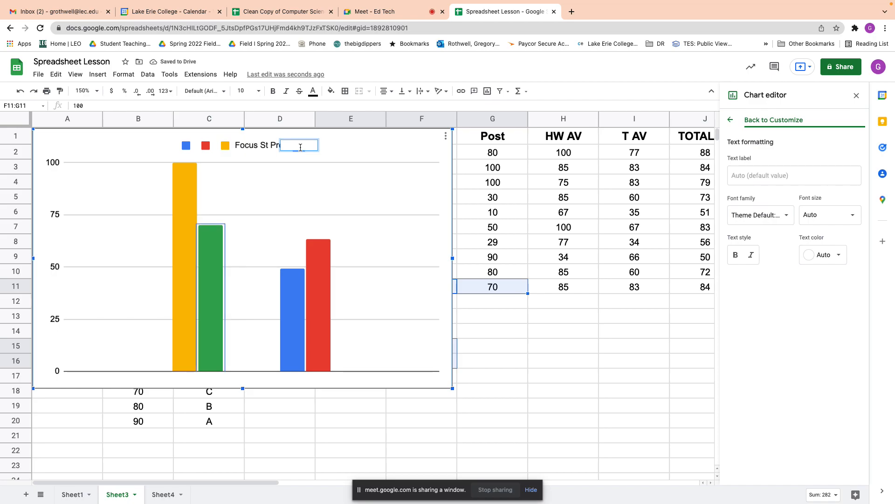
pyautogui.write('FOcu')
pyautogui.press('BackSpace')
pyautogui.press('BackSpace')
pyautogui.press('BackSpace')
pyautogui.write('ocus St Post')
pyautogui.press('Return')
pyautogui.click(114, 280)
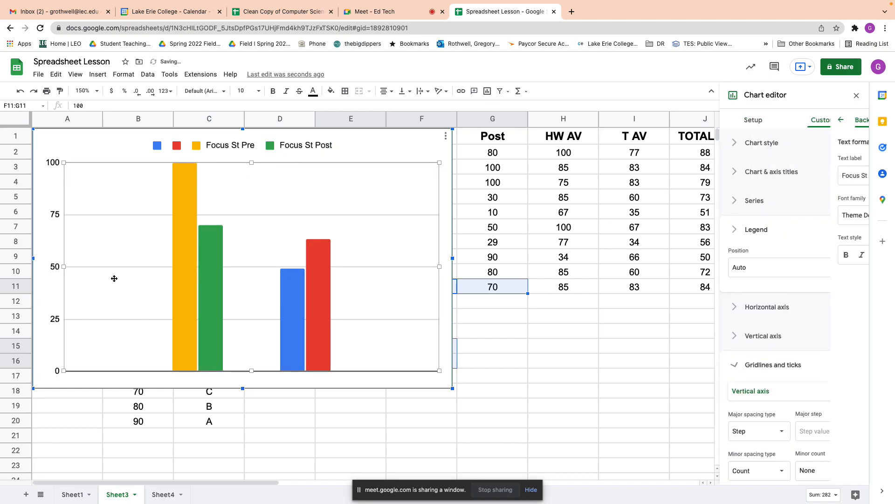
# Move the chart clear of the Post column so it starts at column H, and review its data setup.
pyautogui.moveTo(73, 151); pyautogui.dragTo(572, 147)
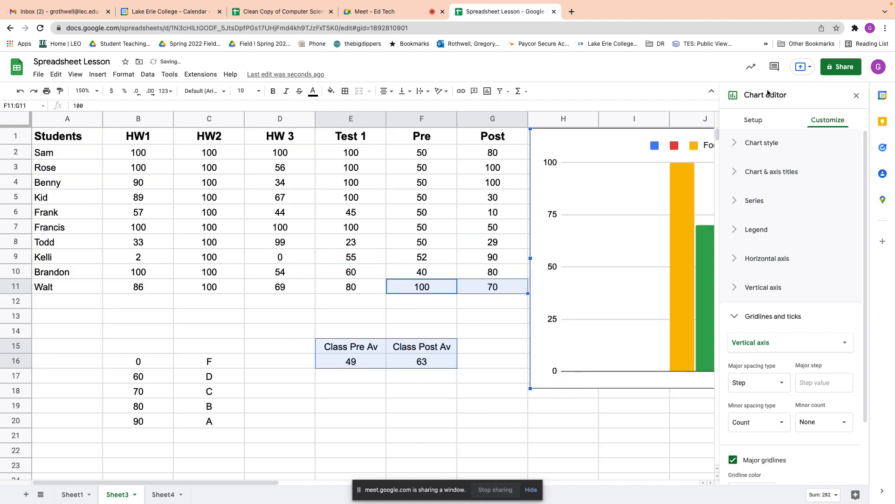
pyautogui.click(857, 96)
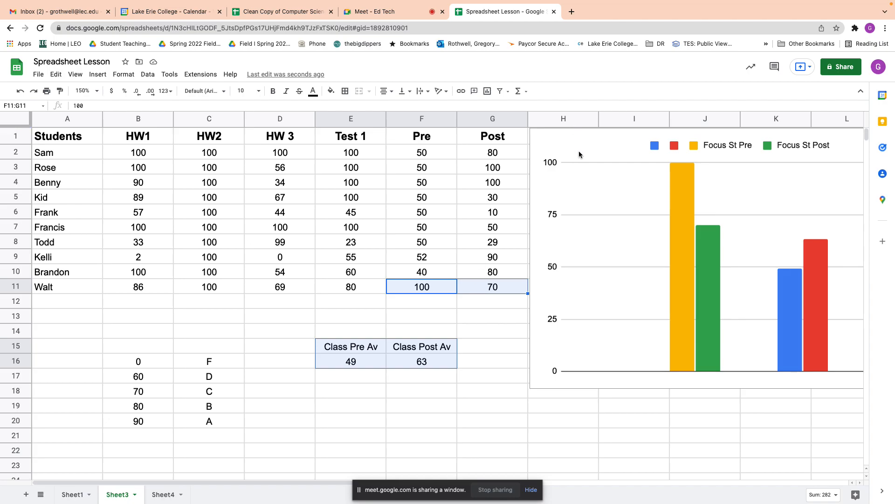
pyautogui.doubleClick(600, 154)
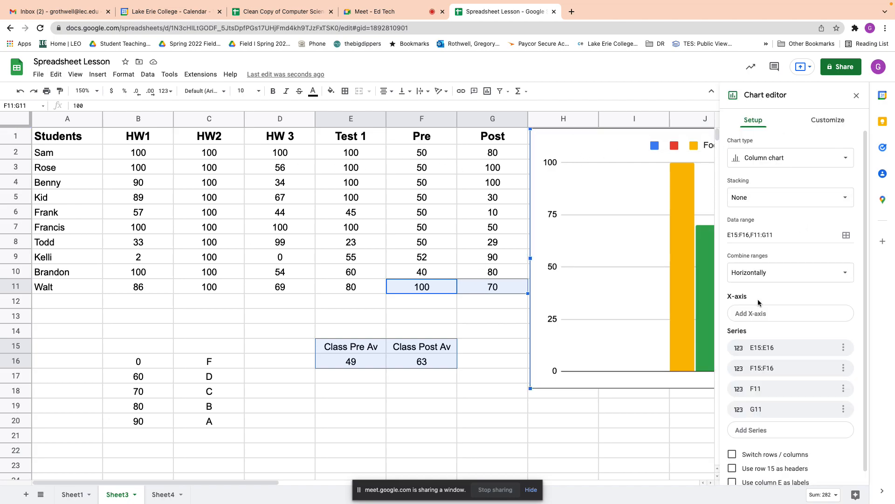
pyautogui.scroll(-1, 758, 380)
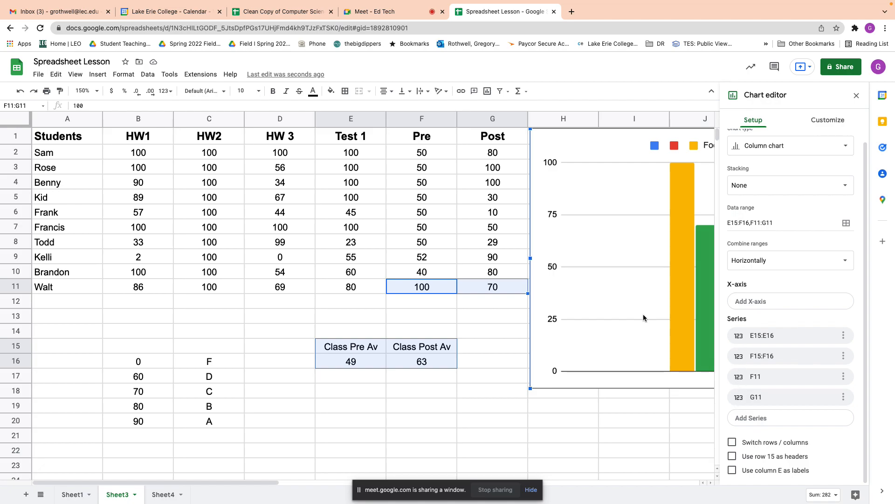
# Delete the column chart comparing the focus student with the class averages.
pyautogui.click(569, 238)
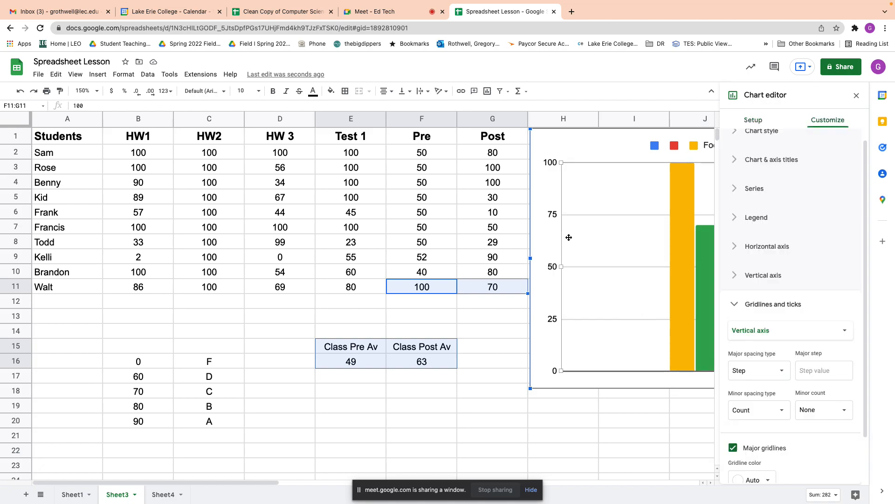
pyautogui.click(541, 226)
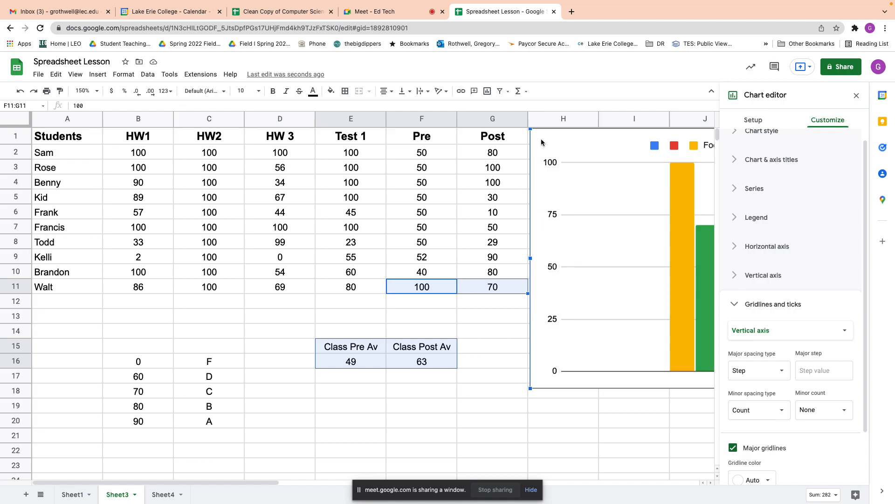
pyautogui.press('BackSpace')
# Restore the Pre score of 100 in F11, replacing the stray backslash entry.
pyautogui.write('\\')
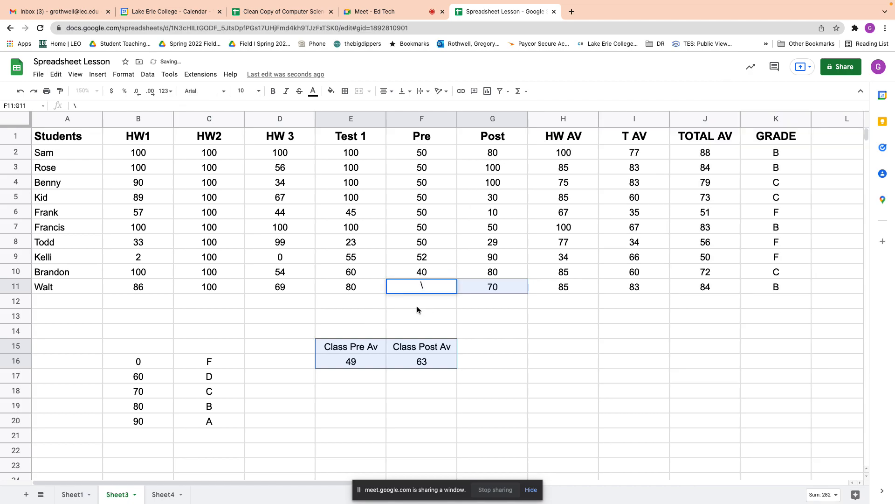
pyautogui.click(424, 310)
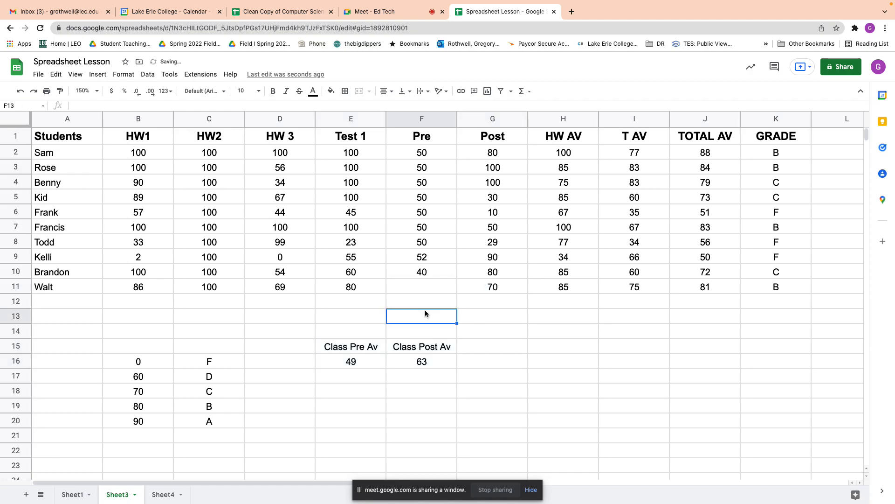
pyautogui.click(423, 287)
pyautogui.write('100')
pyautogui.press('Return')
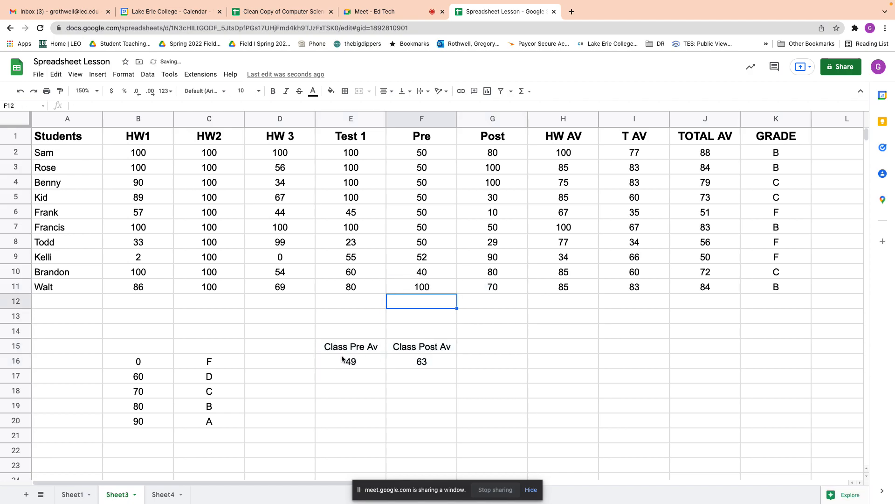
# Insert a column chart of the class averages in E16:F16 and place it below the student rows.
pyautogui.moveTo(340, 361); pyautogui.dragTo(422, 362)
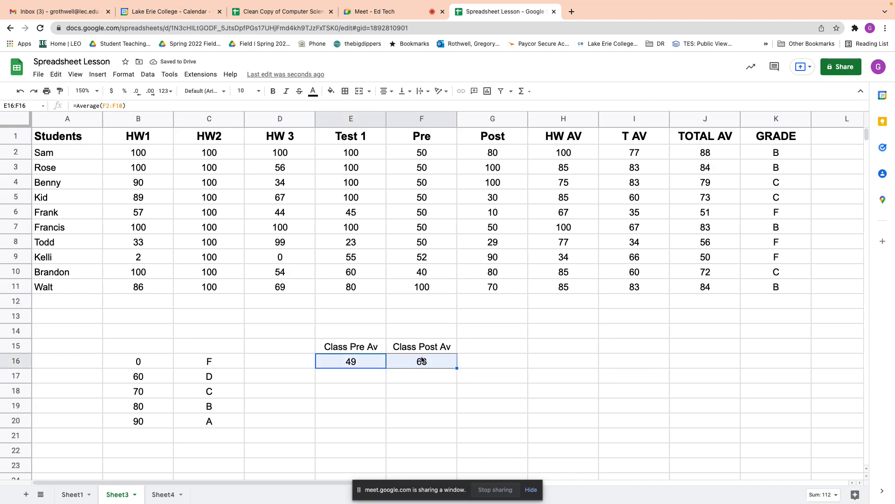
pyautogui.click(488, 91)
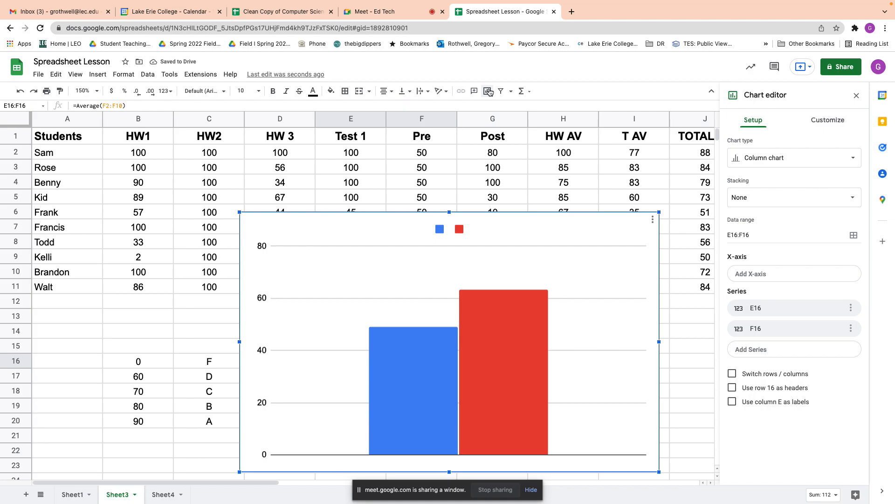
pyautogui.moveTo(511, 231); pyautogui.dragTo(305, 116)
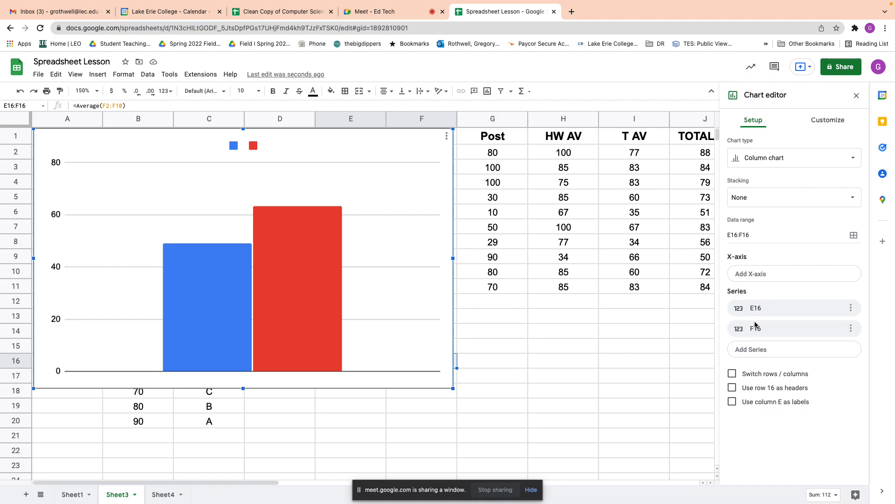
pyautogui.moveTo(370, 150); pyautogui.dragTo(390, 321)
pyautogui.scroll(-2, 390, 321)
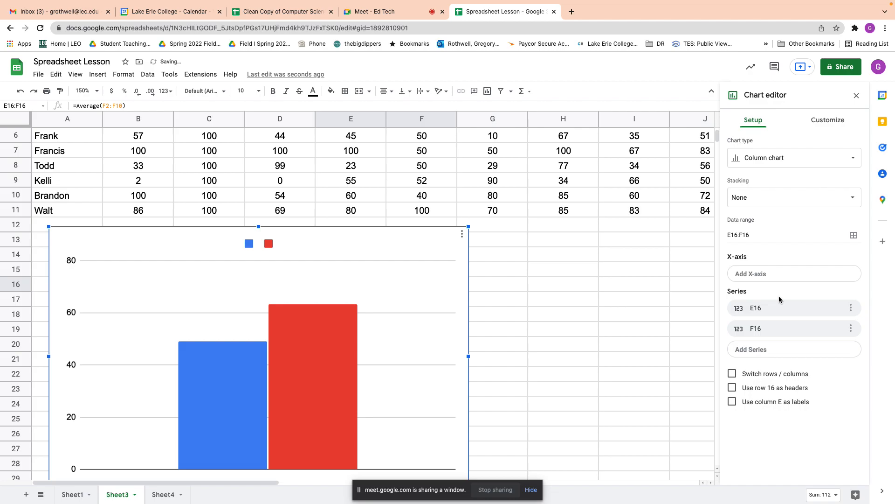
pyautogui.click(754, 351)
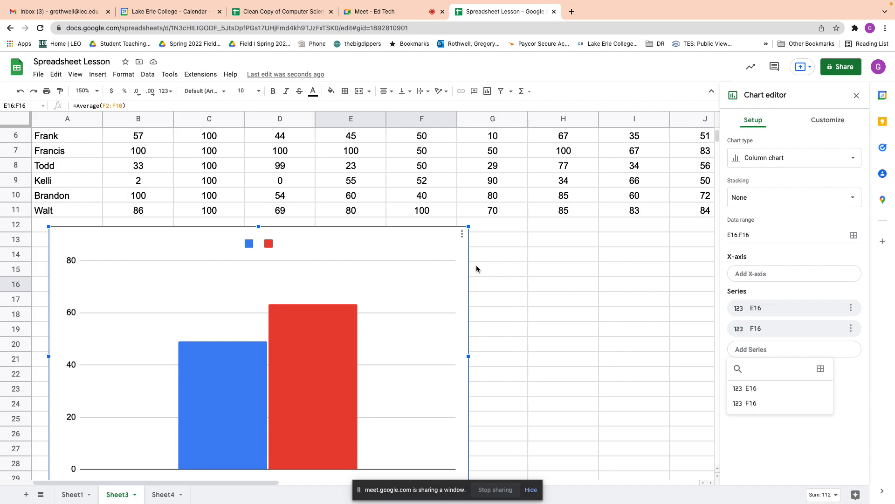
pyautogui.click(354, 213)
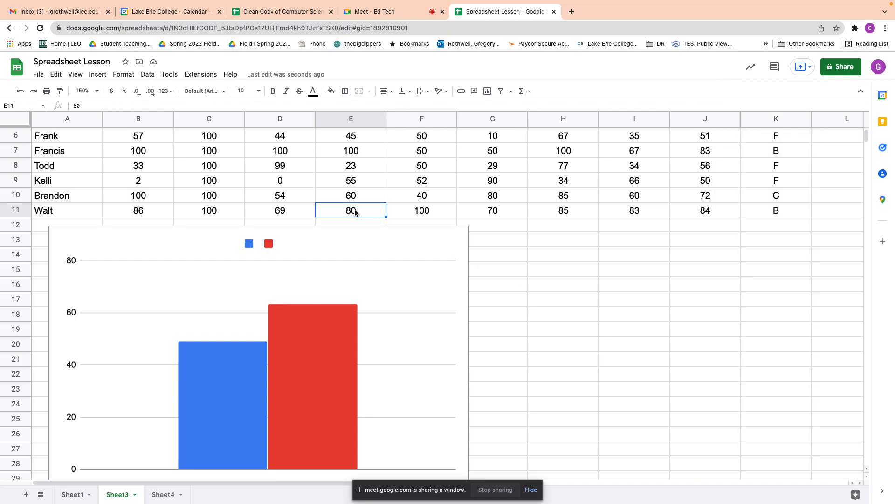
pyautogui.doubleClick(387, 296)
pyautogui.click(741, 319)
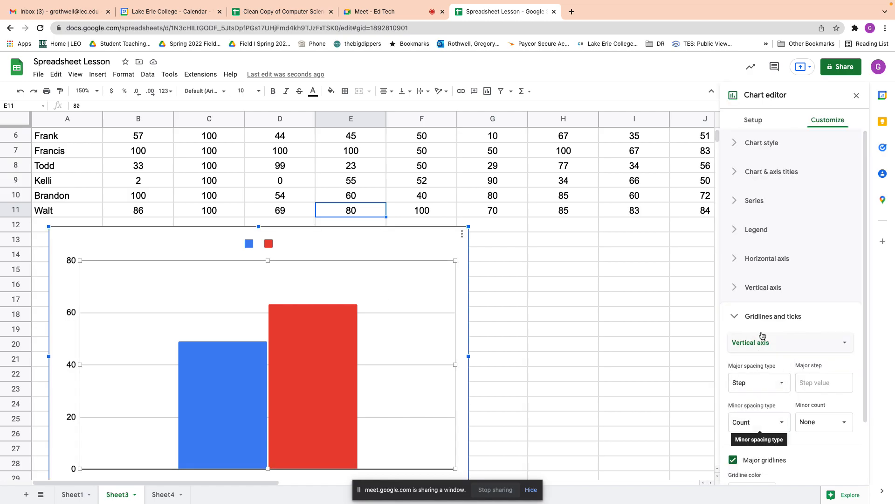
pyautogui.click(752, 120)
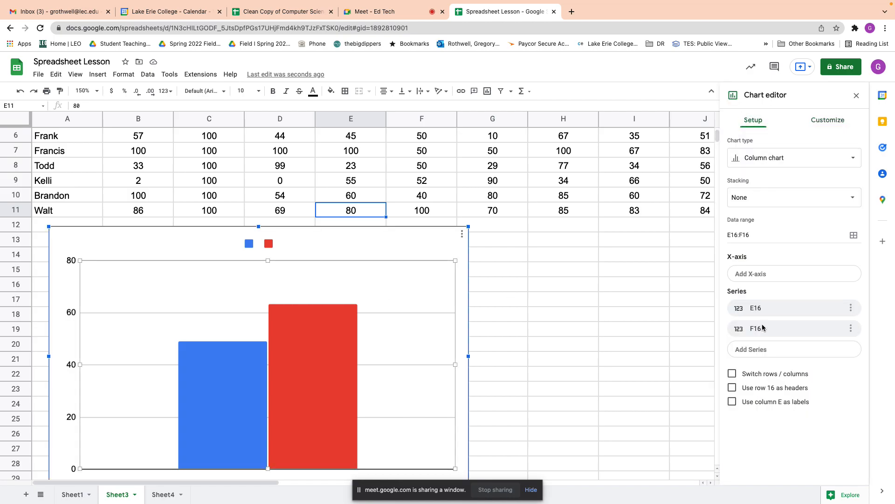
# Add cell E11 to the chart as a third series.
pyautogui.click(757, 353)
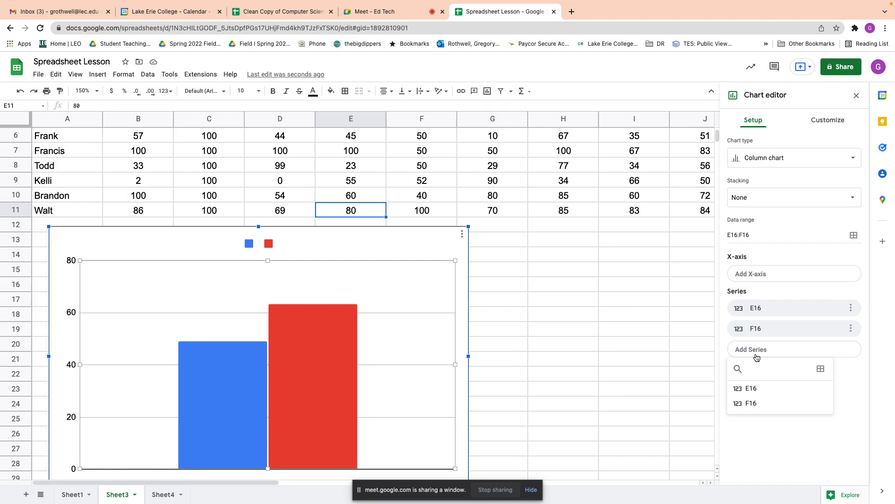
pyautogui.click(821, 369)
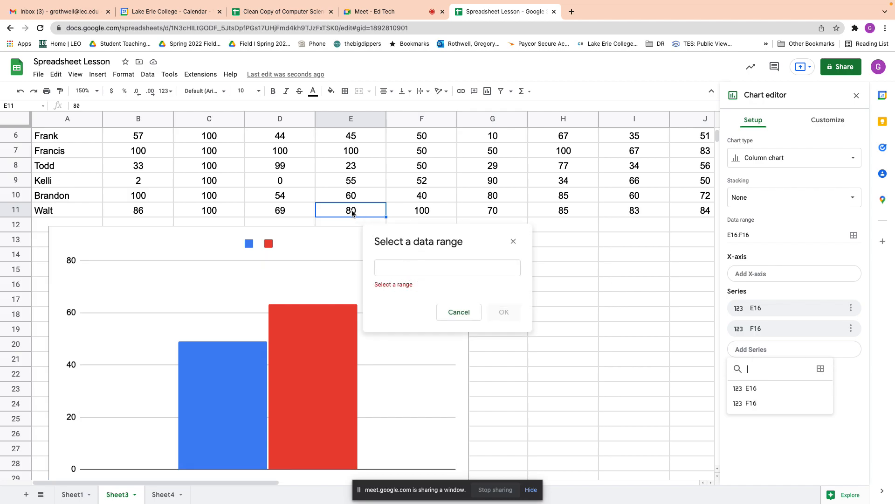
pyautogui.moveTo(352, 213); pyautogui.dragTo(406, 210)
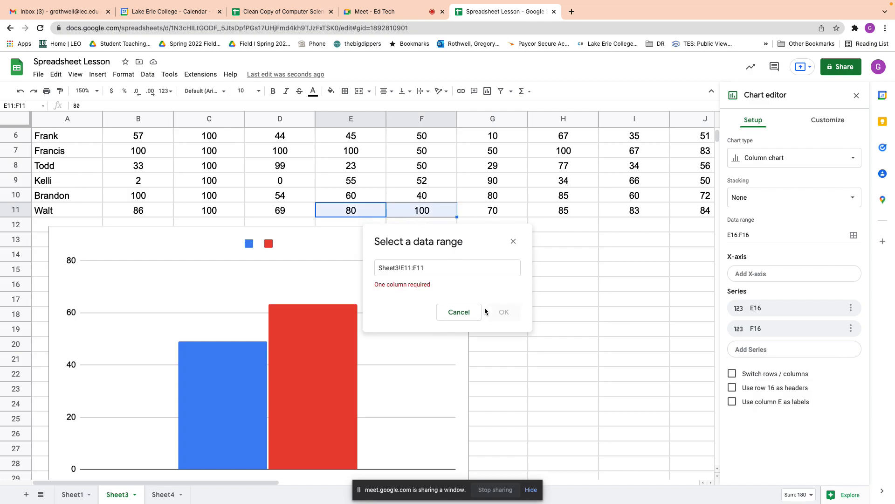
pyautogui.click(438, 265)
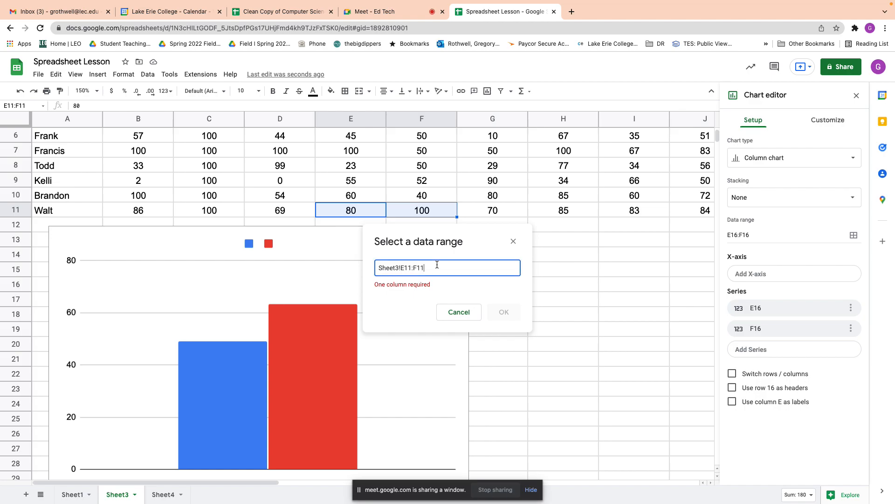
pyautogui.click(364, 210)
pyautogui.click(504, 303)
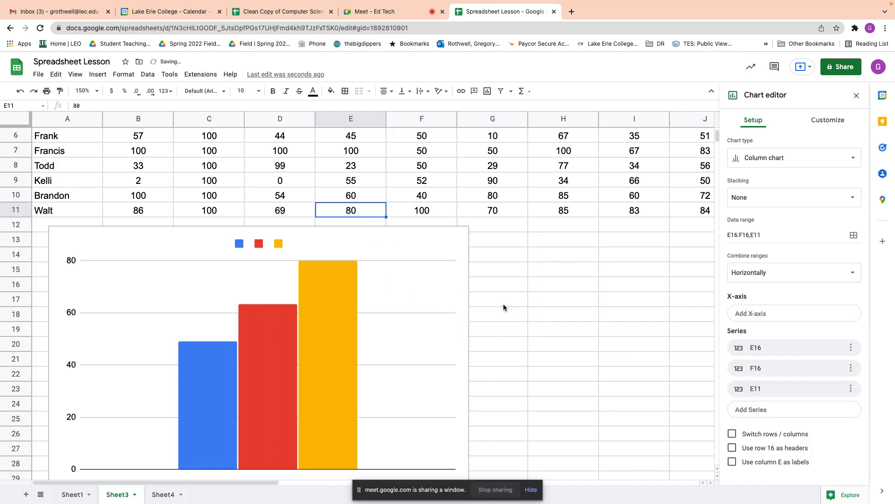
# Add cell F11 to the chart as a fourth series.
pyautogui.click(752, 413)
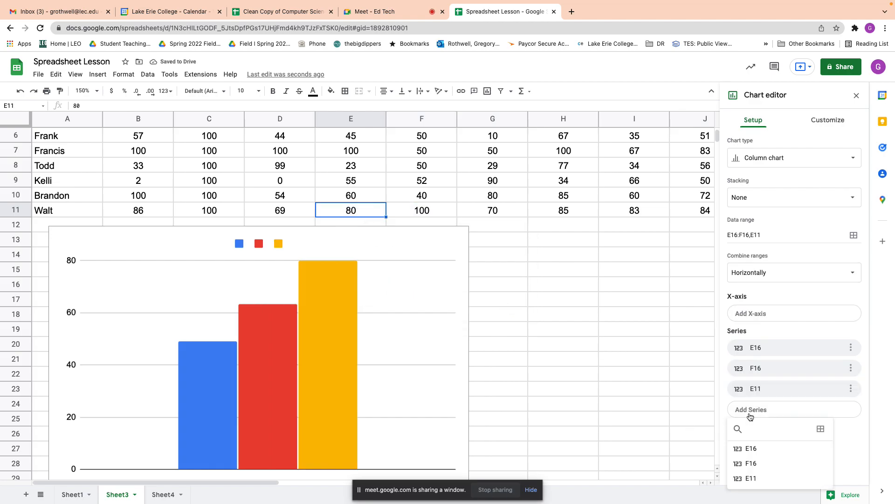
pyautogui.click(820, 429)
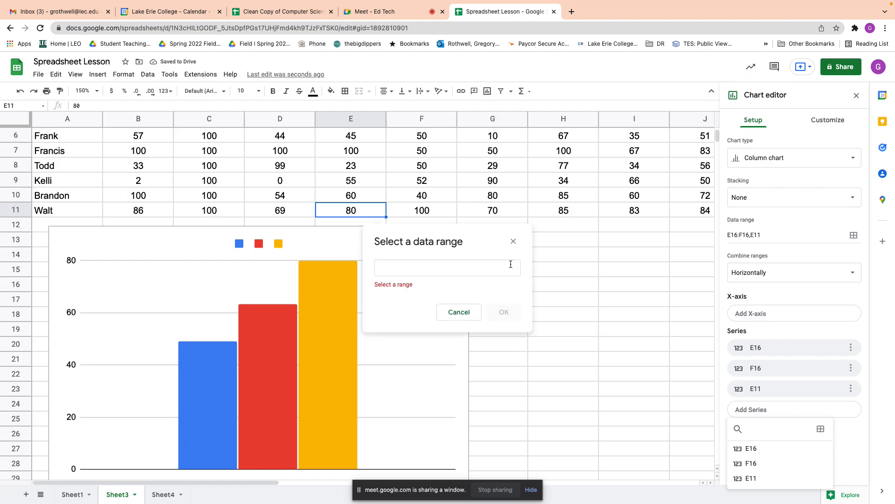
pyautogui.click(421, 210)
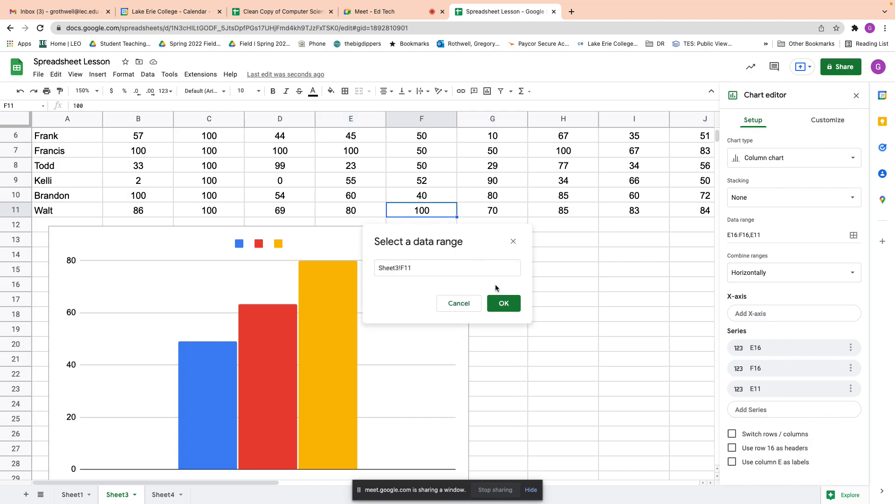
pyautogui.click(502, 303)
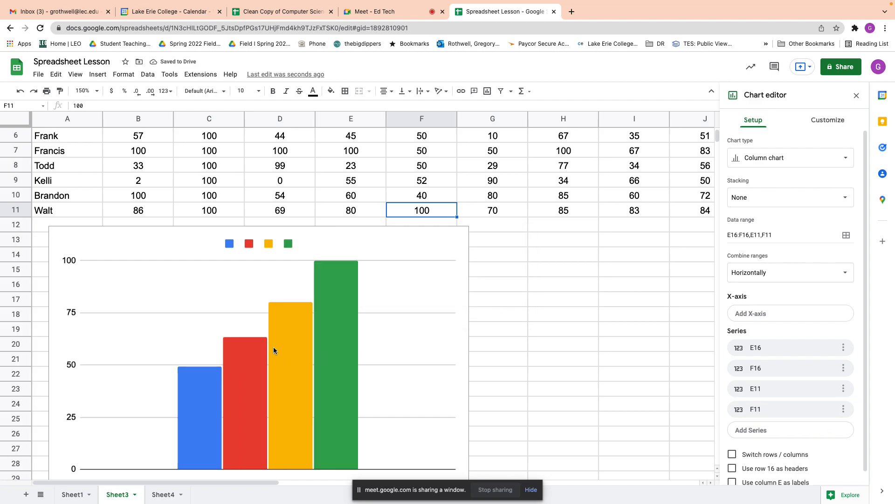
# Change the fill colour of the yellow E11 column to teal.
pyautogui.click(287, 342)
pyautogui.click(287, 342)
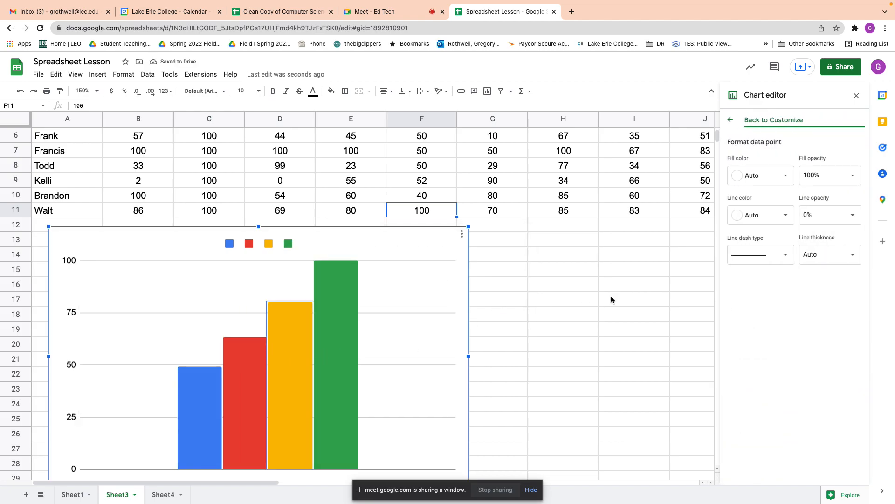
pyautogui.click(767, 175)
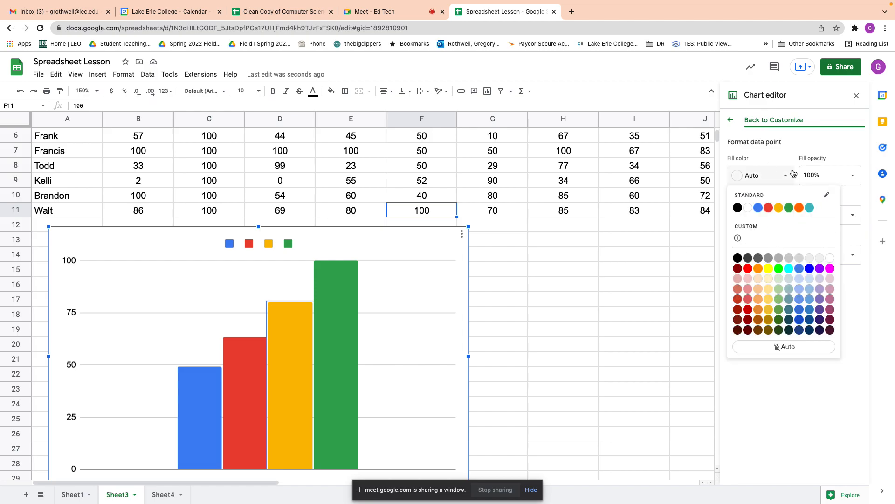
pyautogui.click(748, 182)
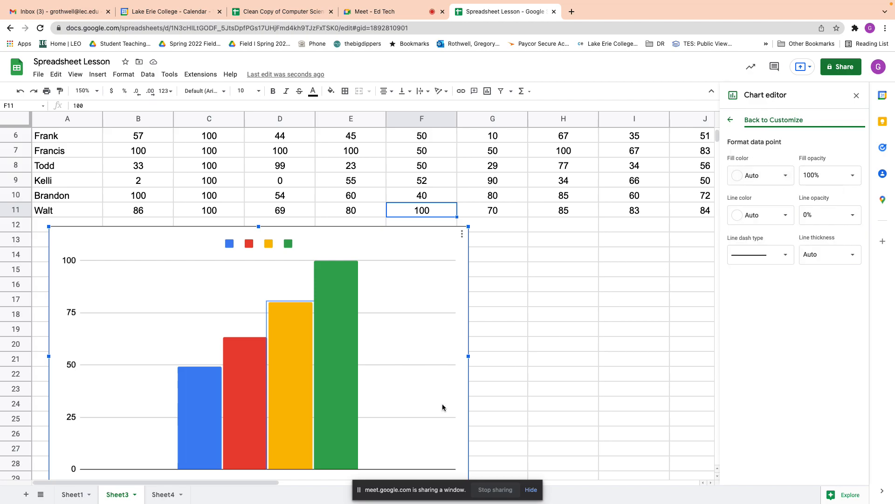
pyautogui.click(767, 177)
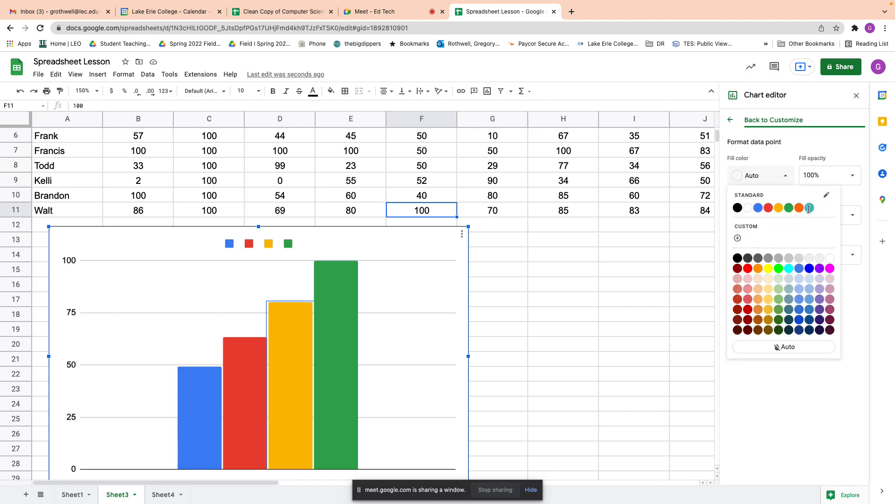
pyautogui.click(809, 208)
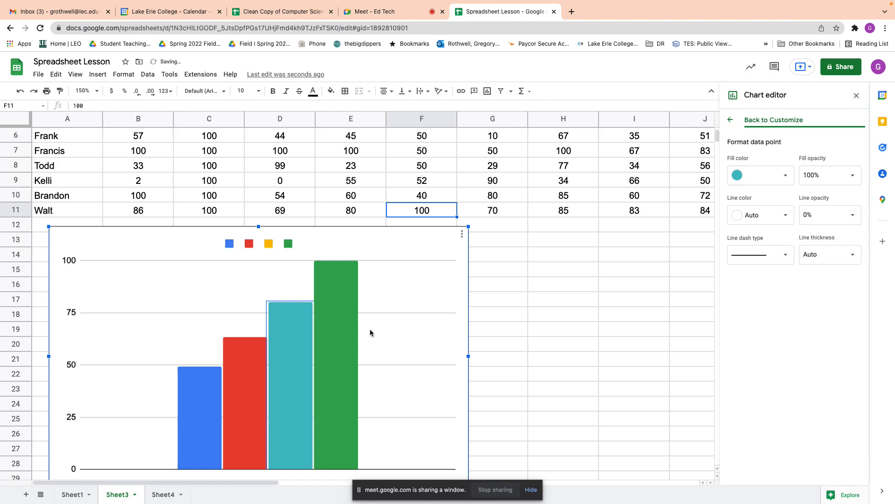
# Copy the four-column chart and paste it into Sheet4 beside the Class Summary chart, opening the pasted copy's data setup.
pyautogui.click(226, 245)
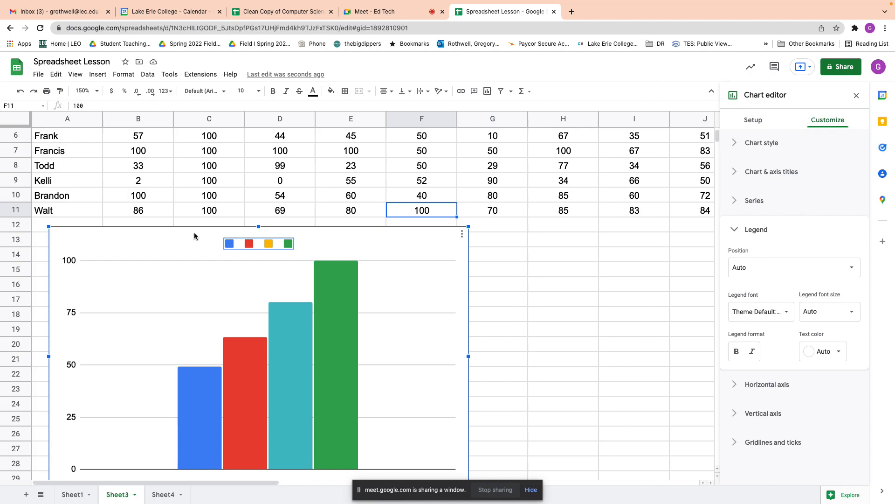
pyautogui.moveTo(191, 247); pyautogui.dragTo(381, 159)
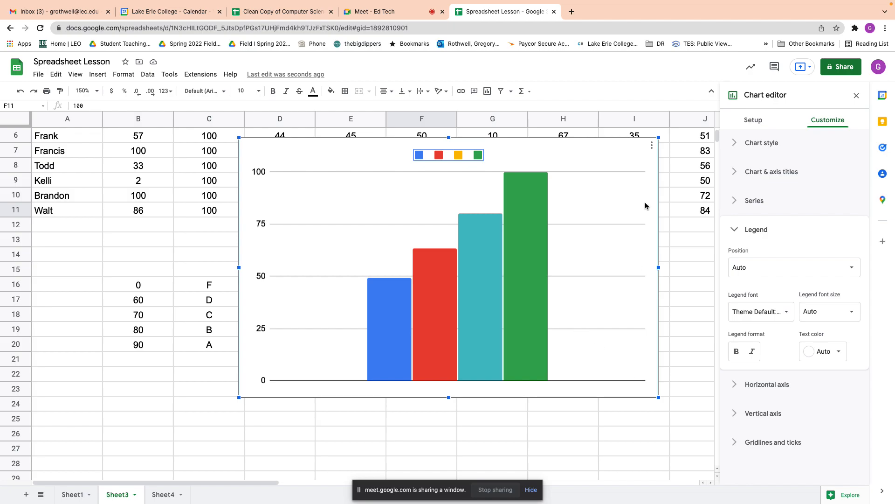
pyautogui.click(652, 145)
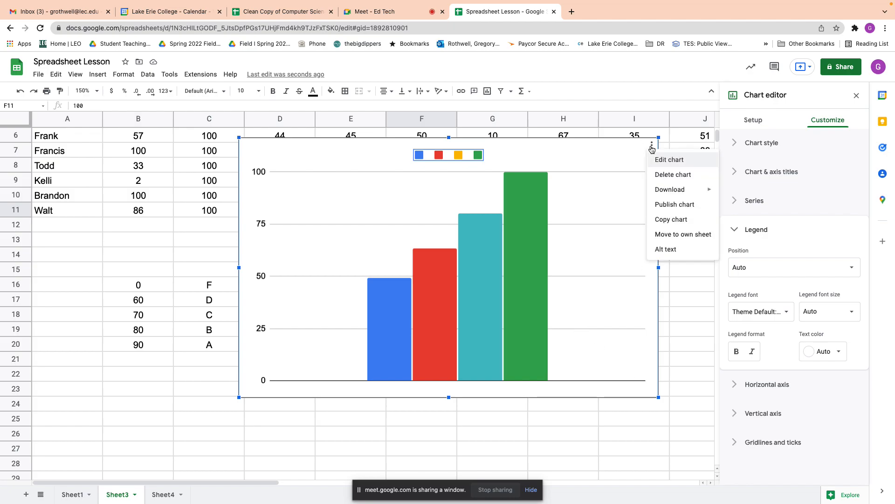
pyautogui.click(671, 220)
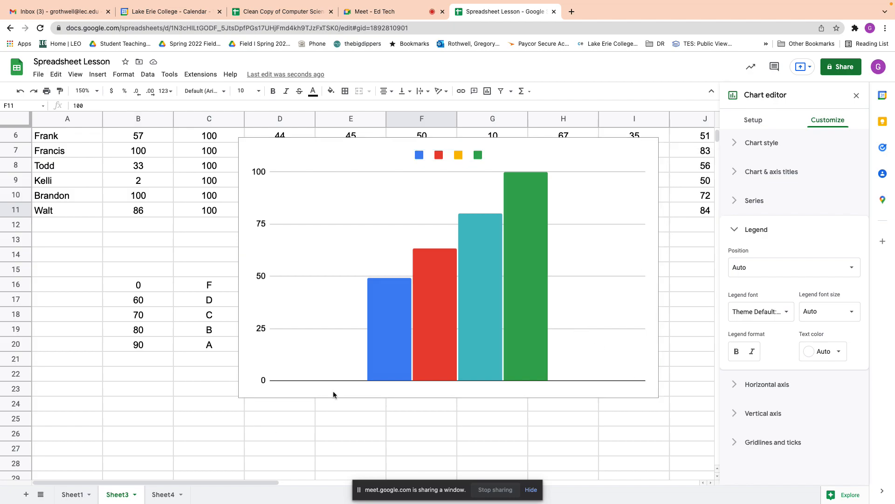
pyautogui.click(159, 494)
pyautogui.click(496, 210)
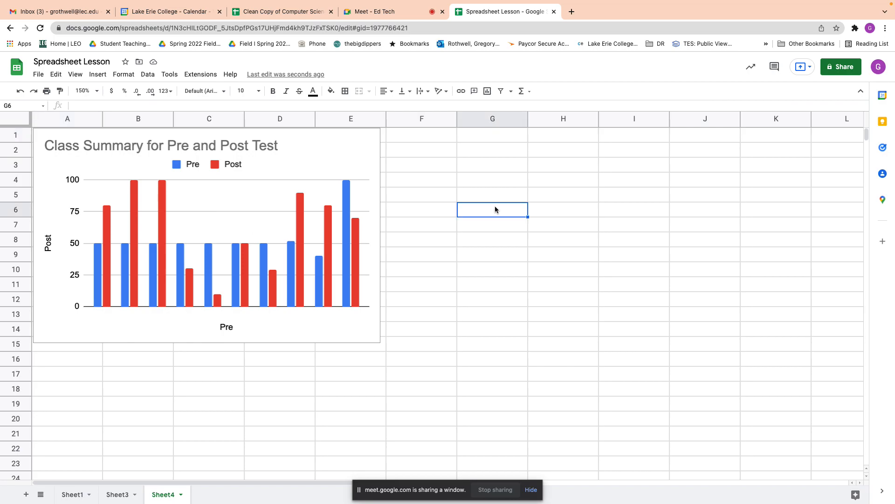
pyautogui.press('super+v')
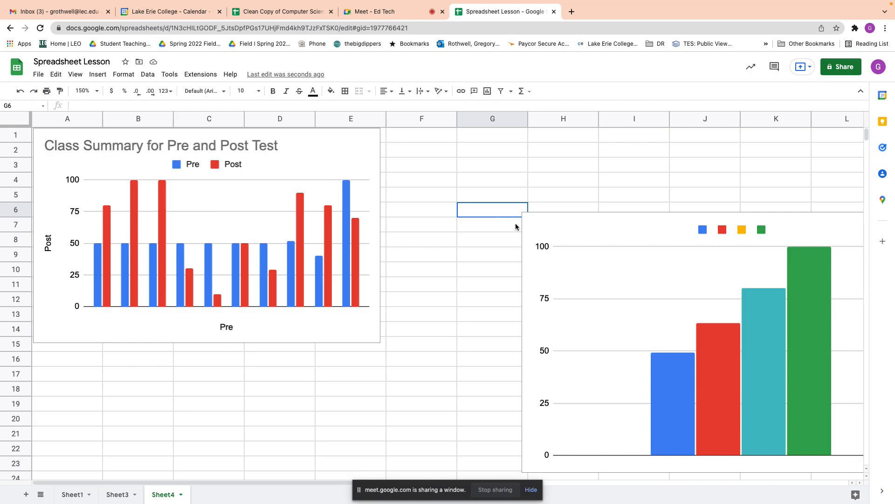
pyautogui.doubleClick(576, 224)
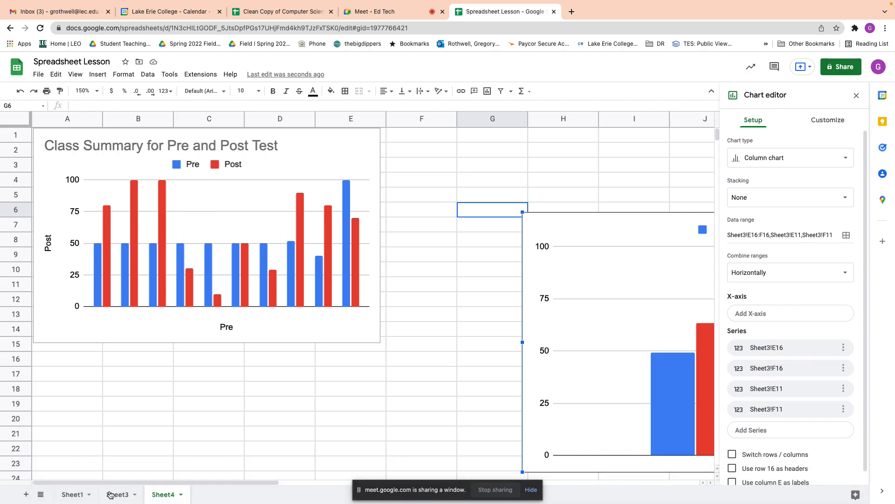
# Delete the original four-column chart from Sheet3.
pyautogui.click(124, 493)
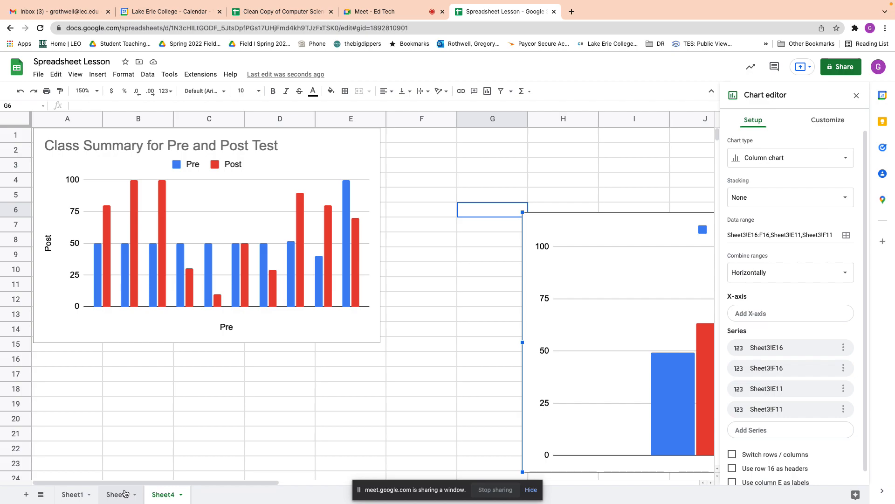
pyautogui.click(296, 162)
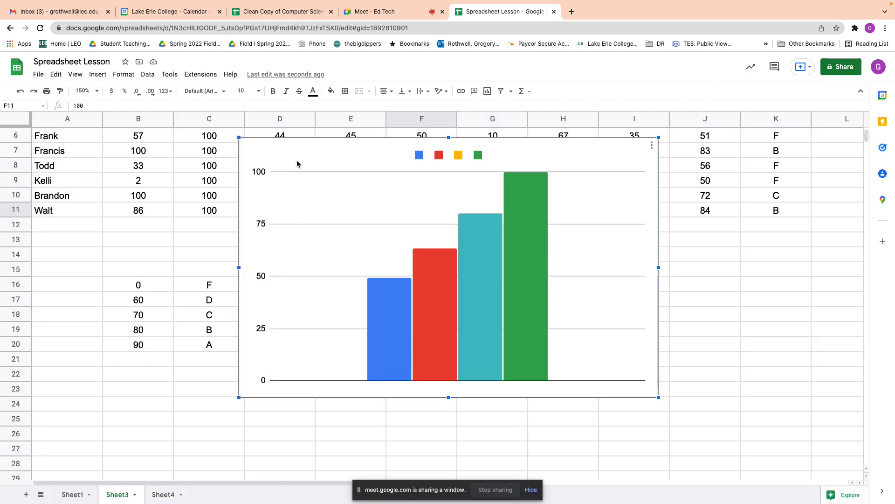
pyautogui.press('Delete')
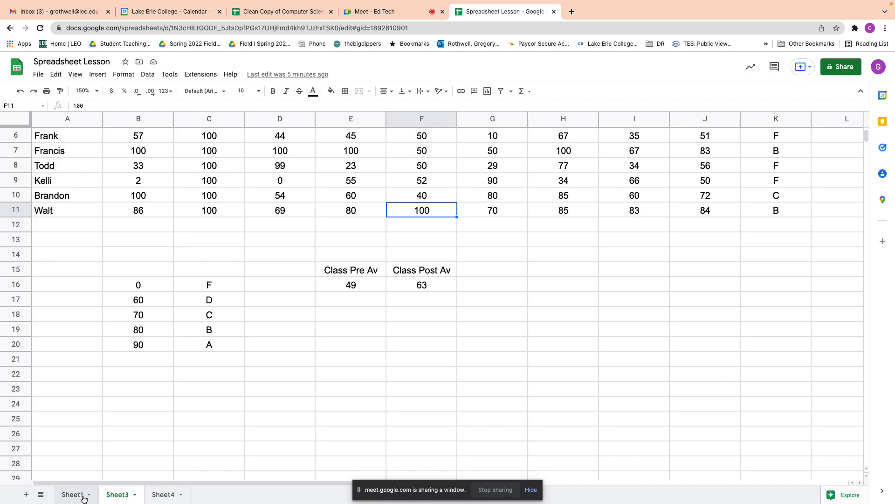
# Add a new sheet and enter the heading "Pre" in A1.
pyautogui.click(25, 493)
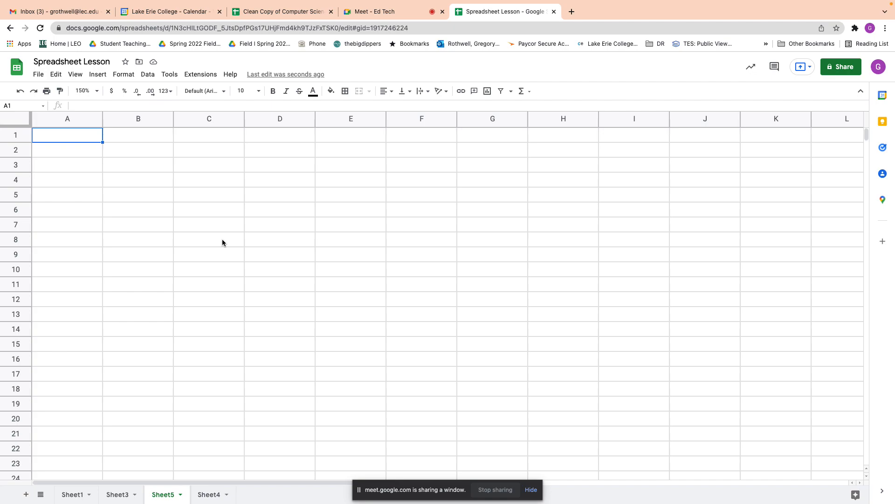
pyautogui.write('Pre')
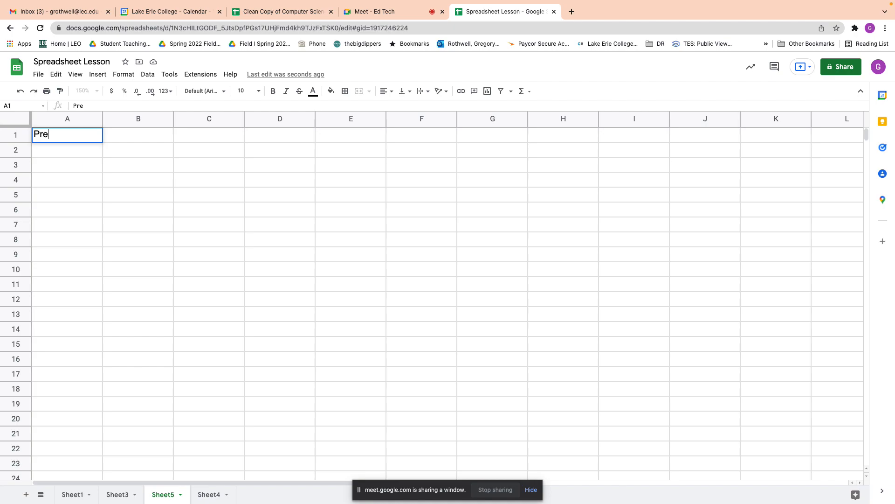
pyautogui.press('Tab')
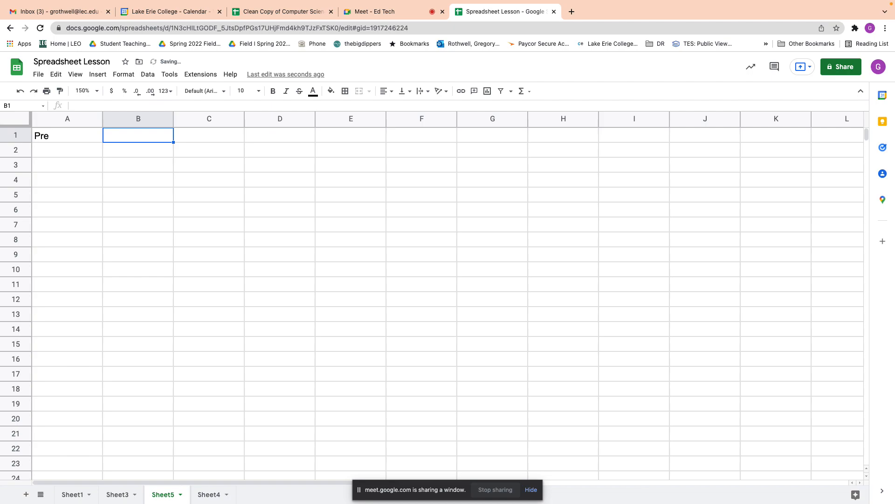
# Add the heading "Post" in B1 and list Pre grades in A2:A17: five A, two B, five C, one D and three F.
pyautogui.write('Post')
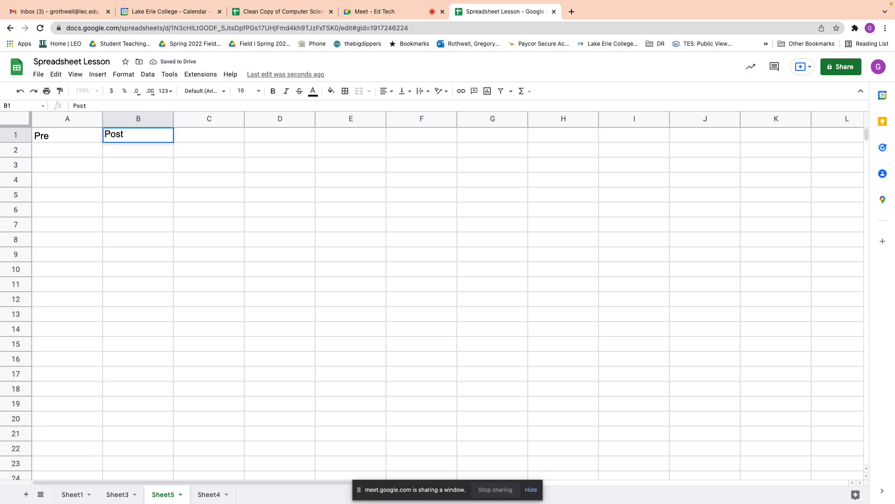
pyautogui.press('Return')
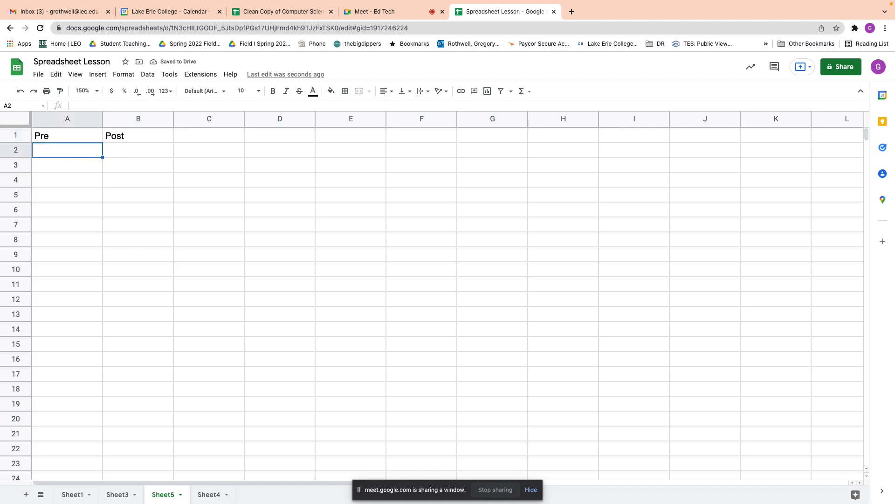
pyautogui.write('A')
pyautogui.press('Return')
pyautogui.write('A')
pyautogui.press('Return')
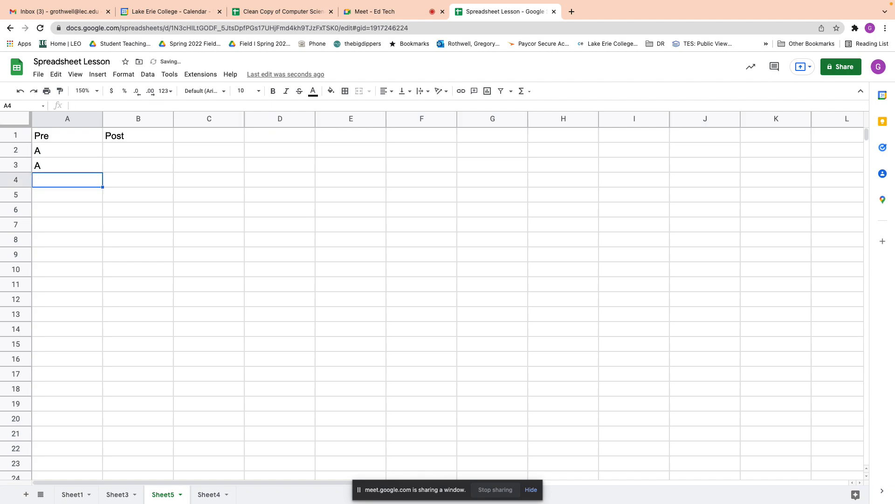
pyautogui.write('A A')
pyautogui.press('Return')
pyautogui.write('A')
pyautogui.press('Return')
pyautogui.write('B')
pyautogui.press('Return')
pyautogui.write('B')
pyautogui.press('Return')
pyautogui.press('Return')
pyautogui.write('C')
pyautogui.press('Return')
pyautogui.write('C')
pyautogui.press('Return')
pyautogui.write('C C')
pyautogui.press('Return')
pyautogui.write('D')
pyautogui.press('Return')
pyautogui.write('F')
pyautogui.press('Return')
pyautogui.write('F')
pyautogui.press('Return')
pyautogui.write('F')
pyautogui.press('Up')
pyautogui.press('Right')
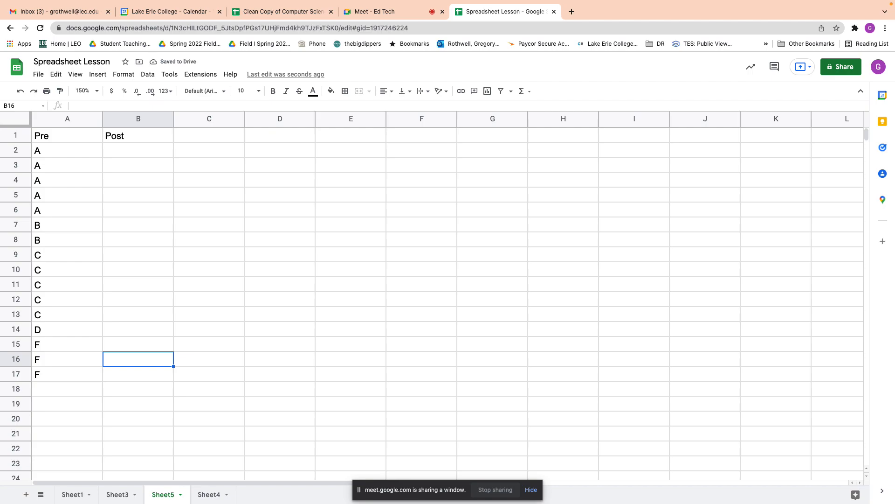
# Enter the formula =Countif("A") in cell C2 to start counting the A grades.
pyautogui.click(328, 228)
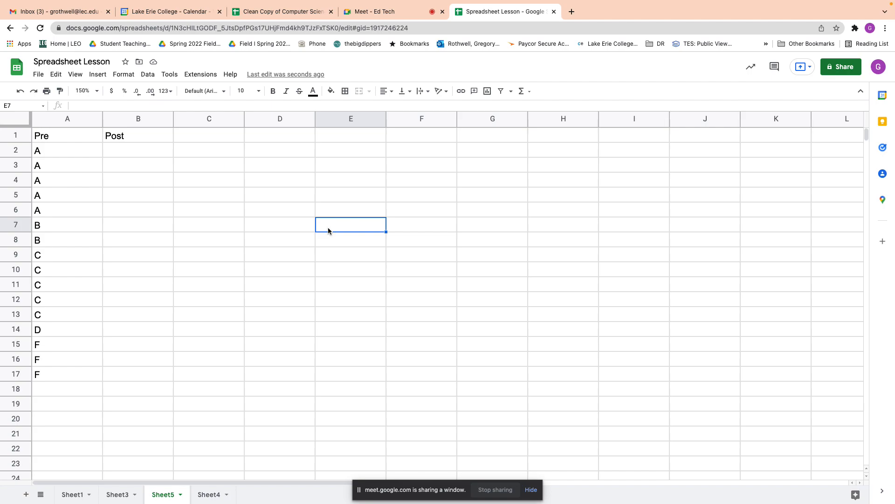
pyautogui.click(234, 160)
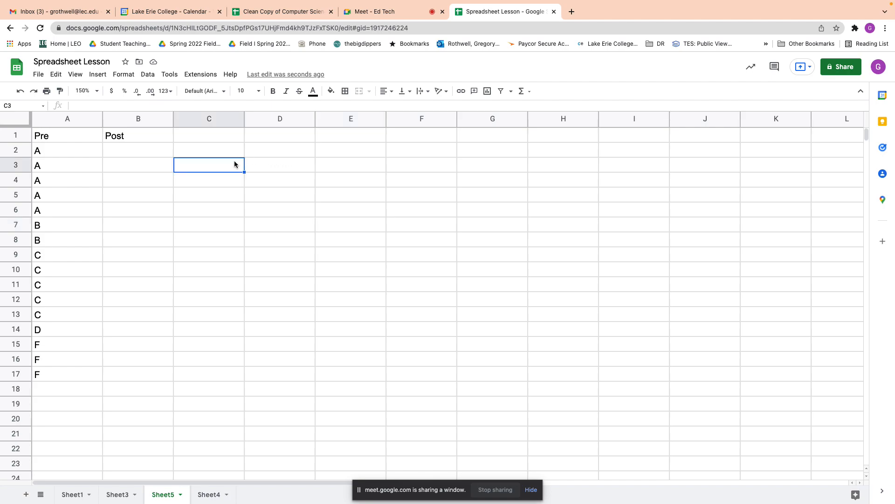
pyautogui.click(210, 154)
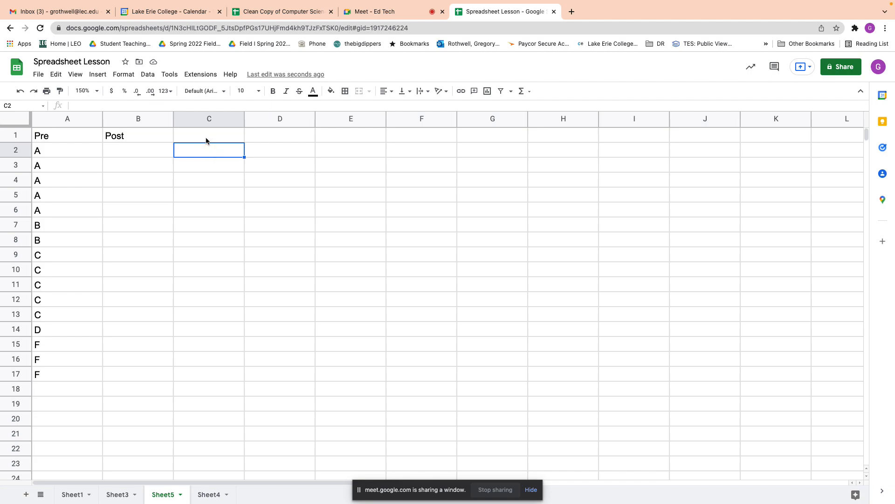
pyautogui.write('=')
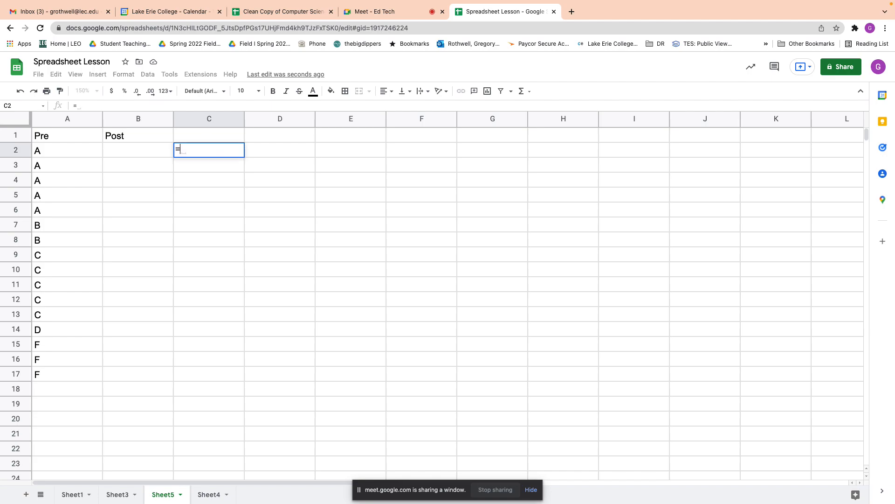
pyautogui.write('Coutif')
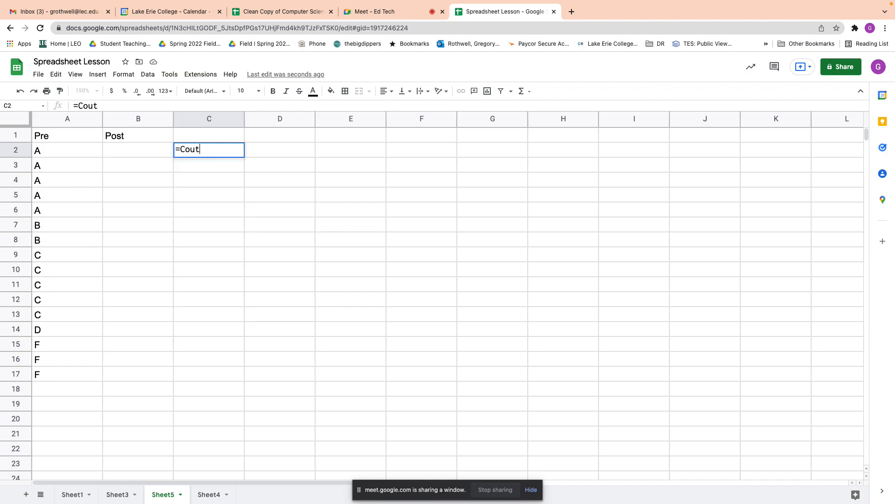
pyautogui.press('BackSpace')
pyautogui.press('BackSpace')
pyautogui.press('BackSpace')
pyautogui.press('BackSpace')
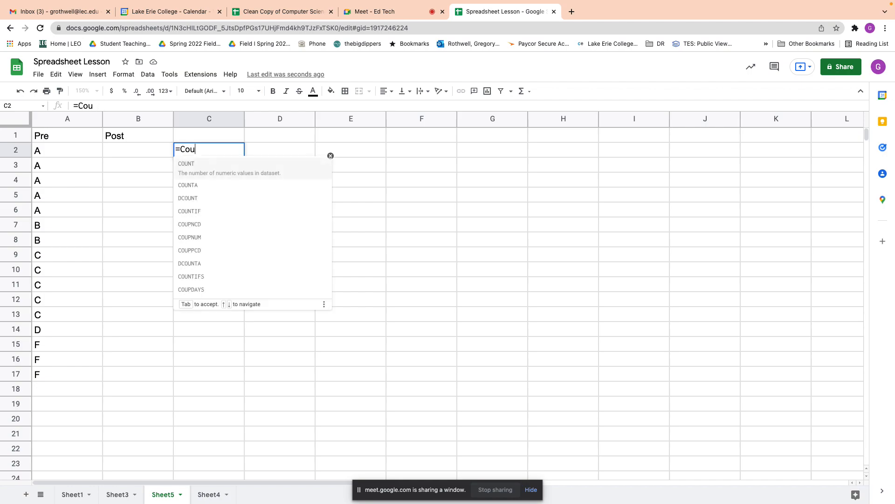
pyautogui.write('untif')
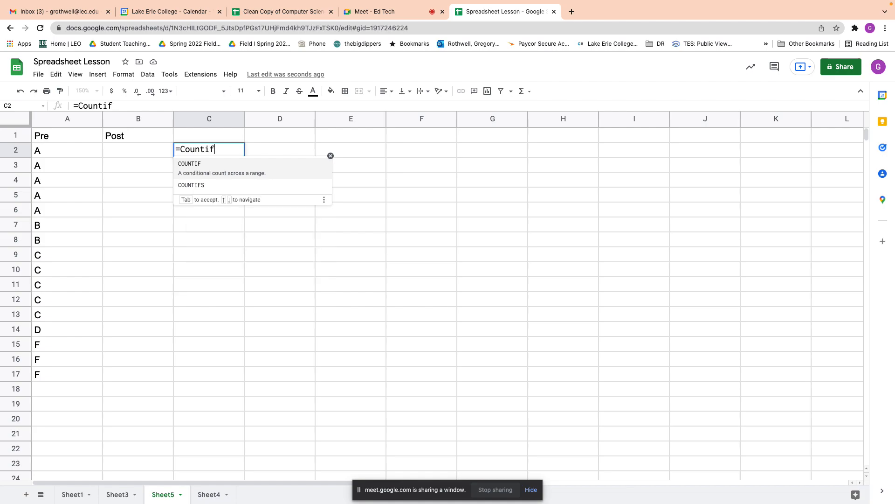
pyautogui.write('(')
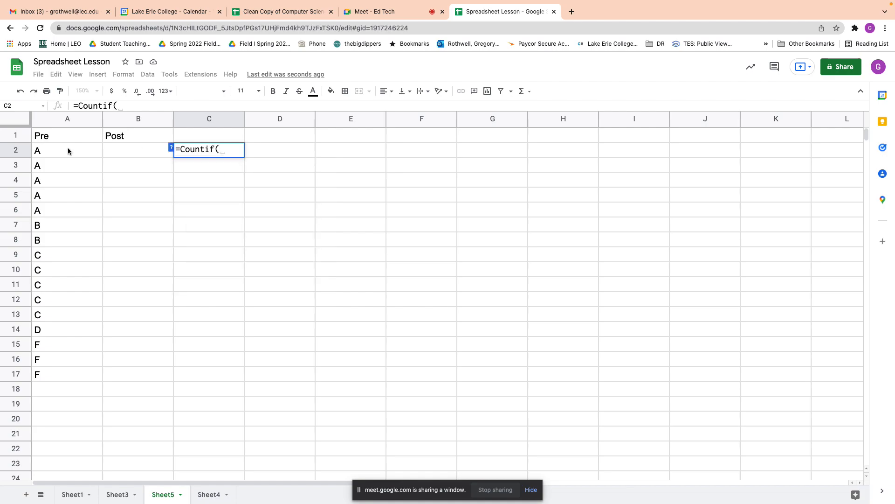
pyautogui.write('A')
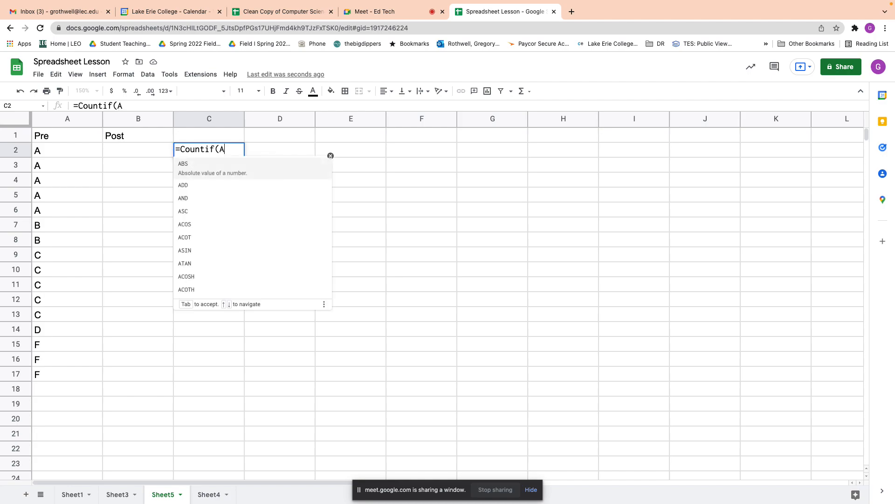
pyautogui.press('BackSpace')
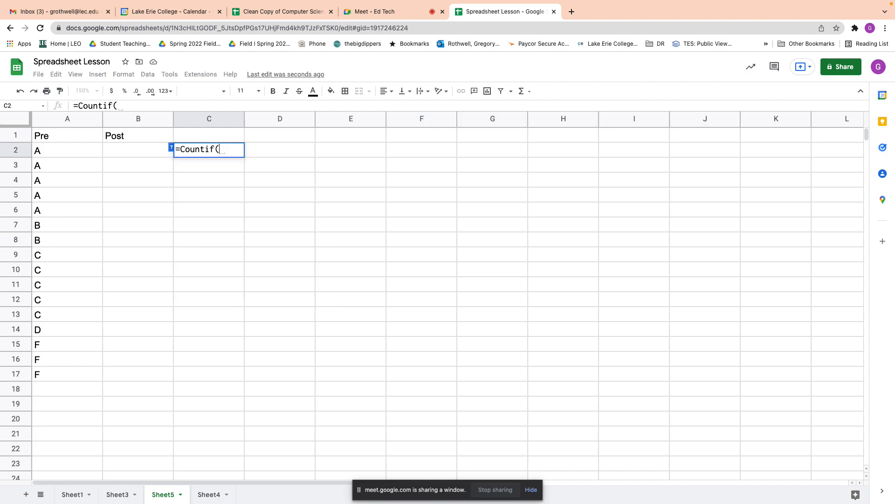
pyautogui.write('"A"')
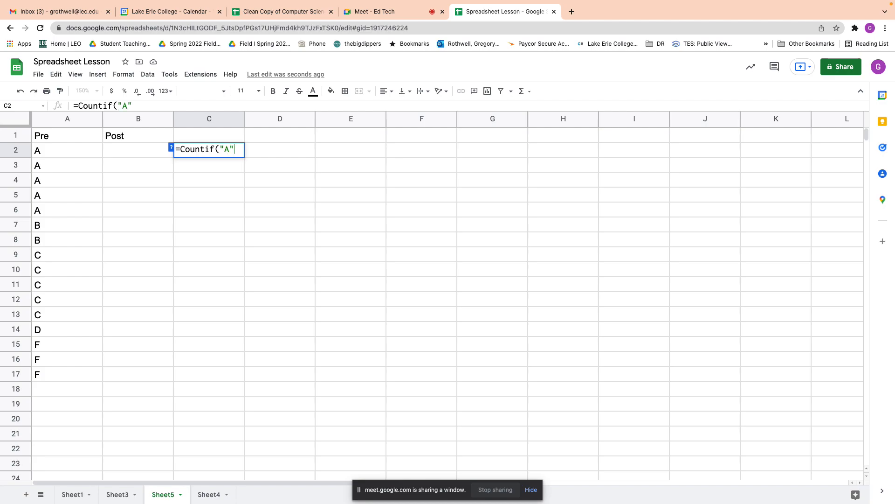
pyautogui.write(')')
pyautogui.press('Return')
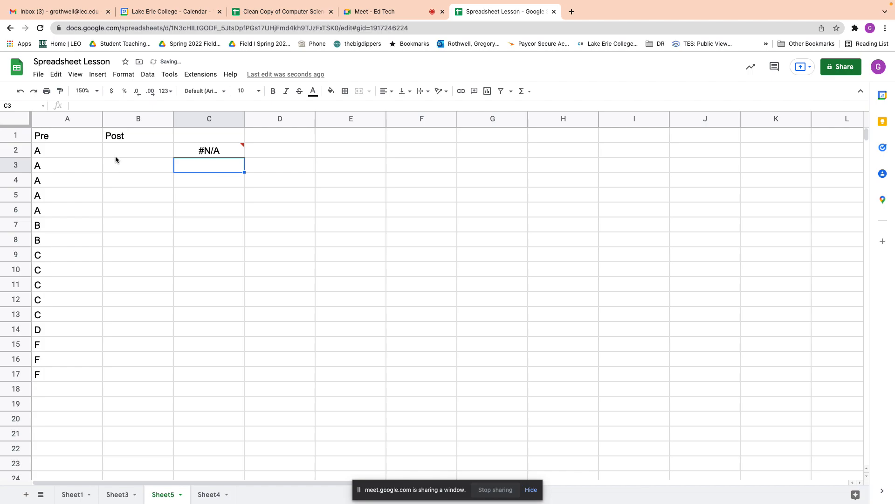
# Try adding false as a second argument to the COUNTIF formula in C2.
pyautogui.click(225, 151)
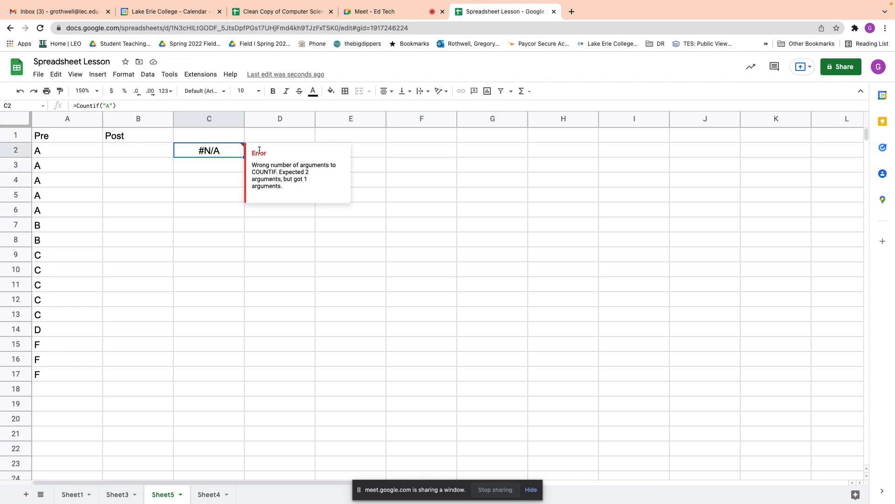
pyautogui.click(110, 107)
pyautogui.write('",fals')
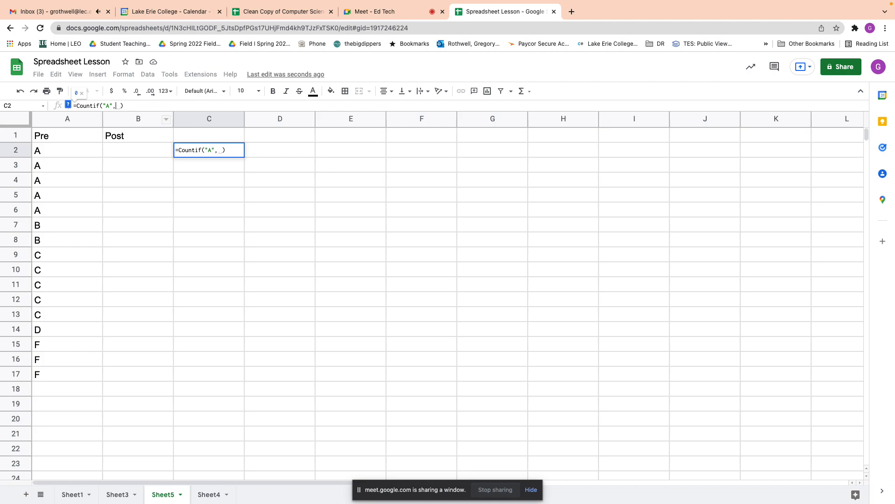
pyautogui.write('e')
pyautogui.press('Return')
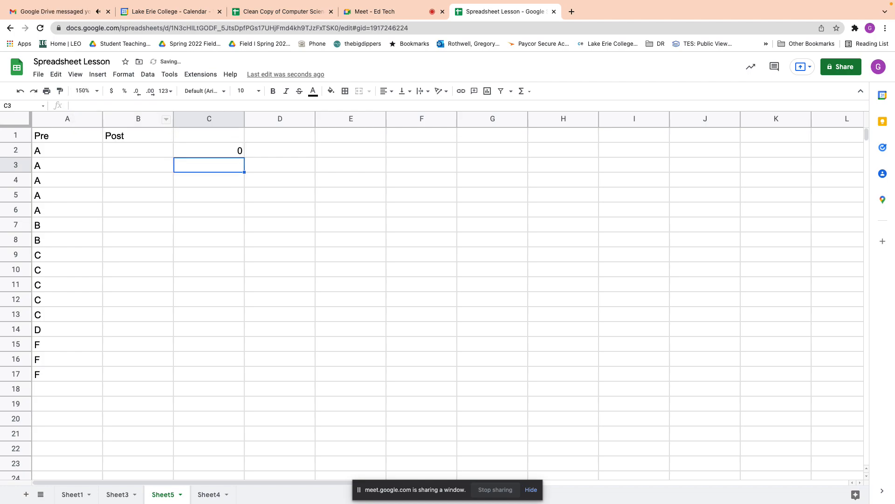
pyautogui.click(188, 151)
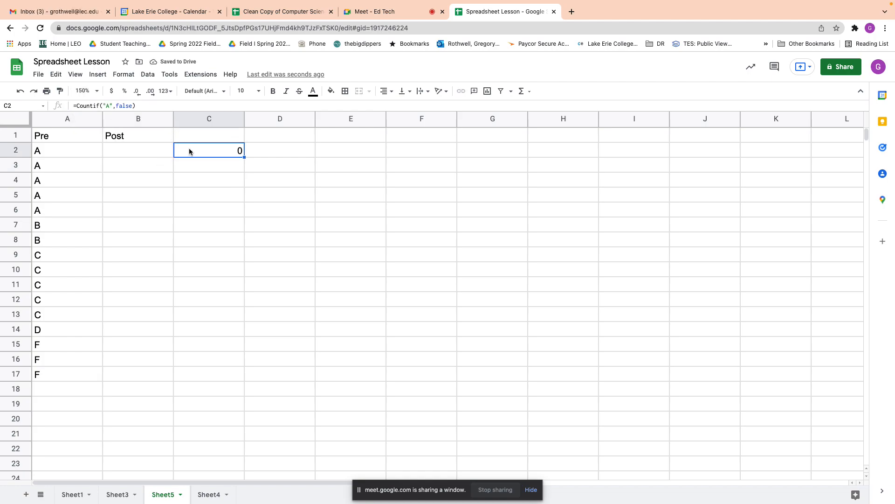
pyautogui.click(127, 106)
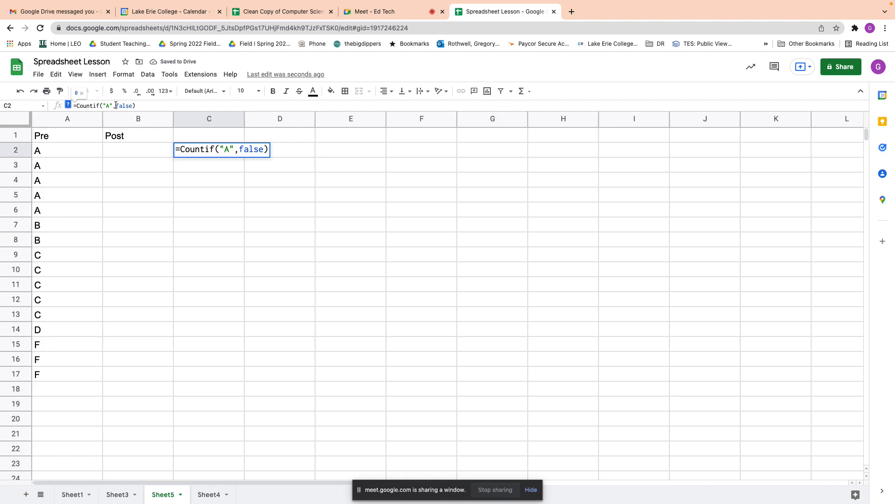
pyautogui.click(195, 149)
pyautogui.press('Return')
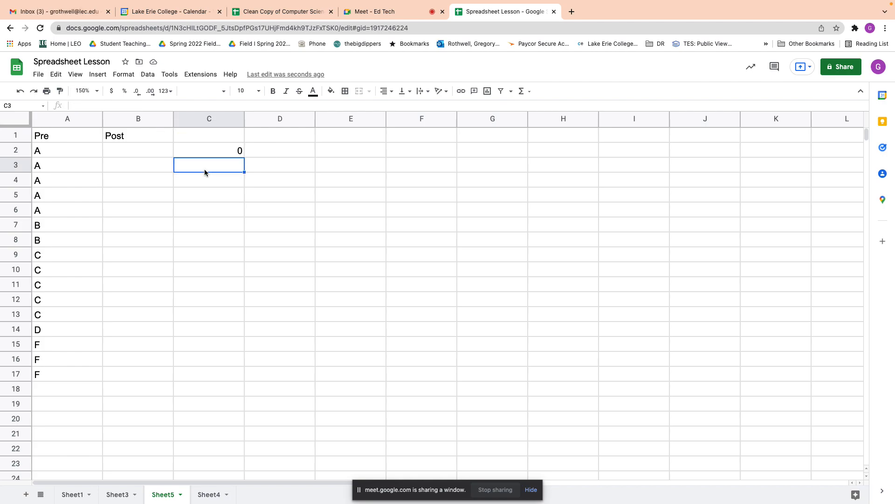
# Correct the formula in C2 to =Countif(A2:A17,"A"), removing the false argument and inserting the Pre grades as the range.
pyautogui.click(199, 151)
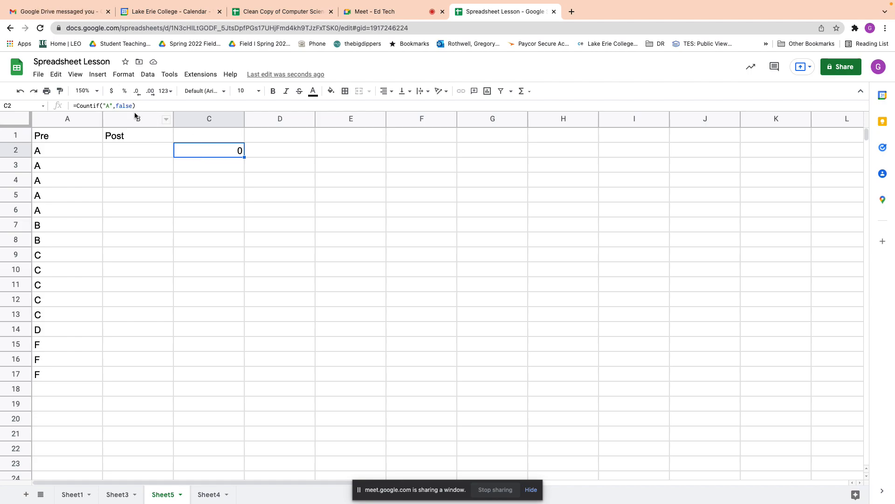
pyautogui.click(107, 105)
pyautogui.press('Left')
pyautogui.press('Left')
pyautogui.press('Right')
pyautogui.press('Right')
pyautogui.press('Right')
pyautogui.press('Right')
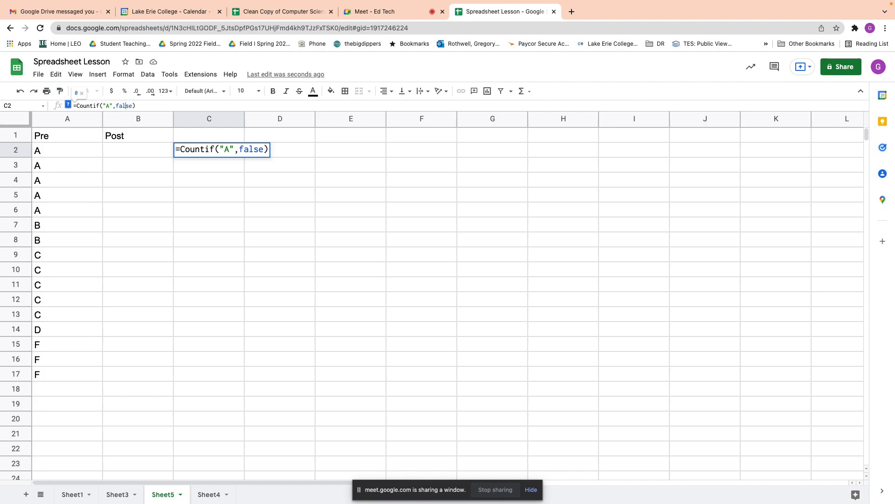
pyautogui.press('BackSpace')
pyautogui.press('BackSpace')
pyautogui.press('BackSpace')
pyautogui.press('BackSpace')
pyautogui.press('BackSpace')
pyautogui.press('BackSpace')
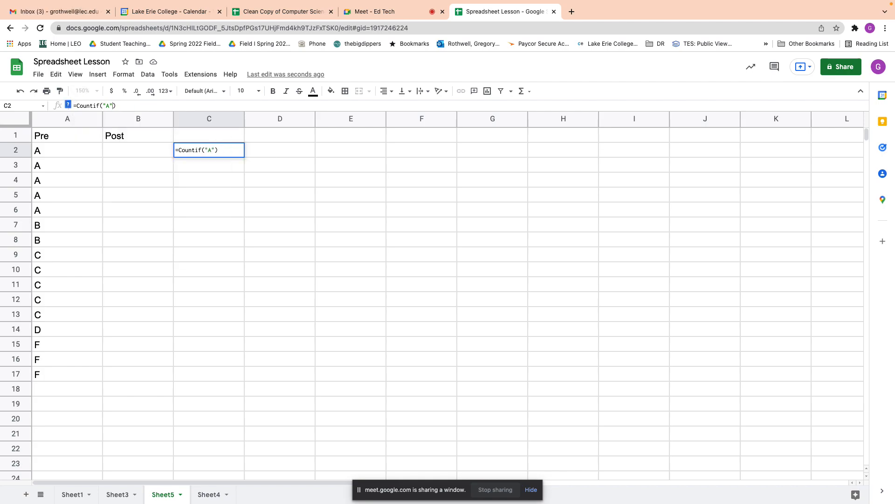
pyautogui.click(101, 106)
pyautogui.moveTo(46, 150); pyautogui.dragTo(57, 376)
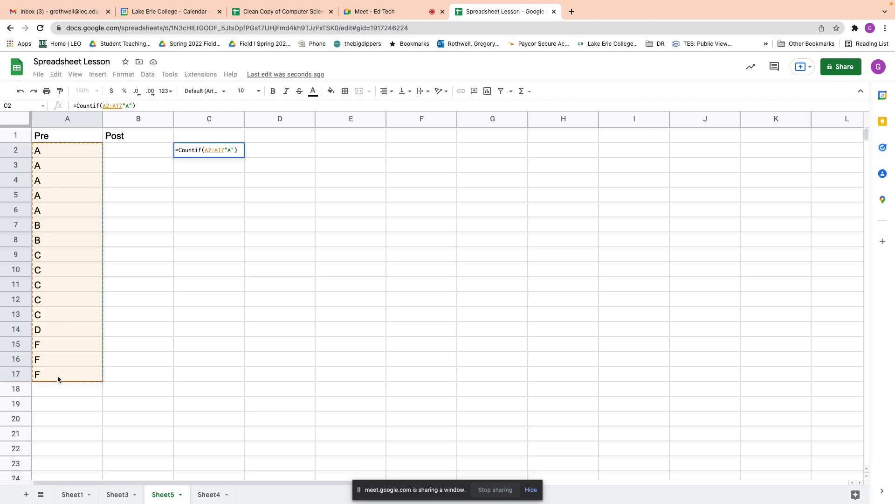
pyautogui.write(',')
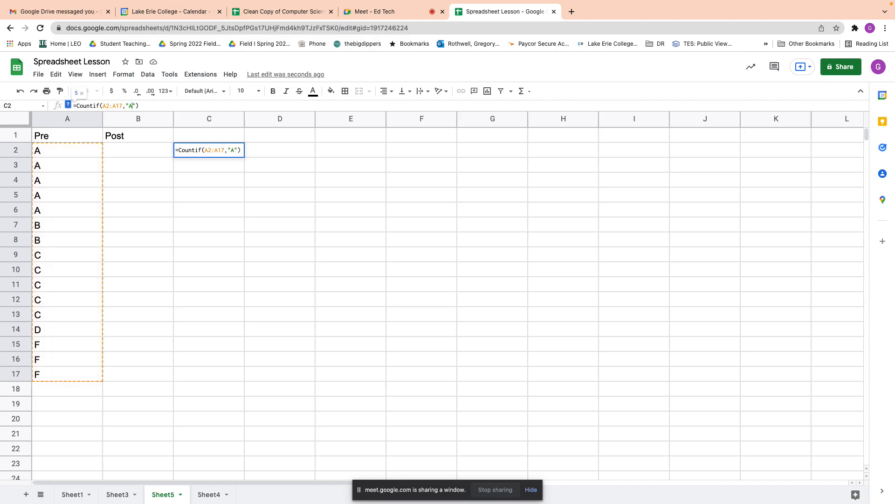
pyautogui.press('Return')
pyautogui.write('\\')
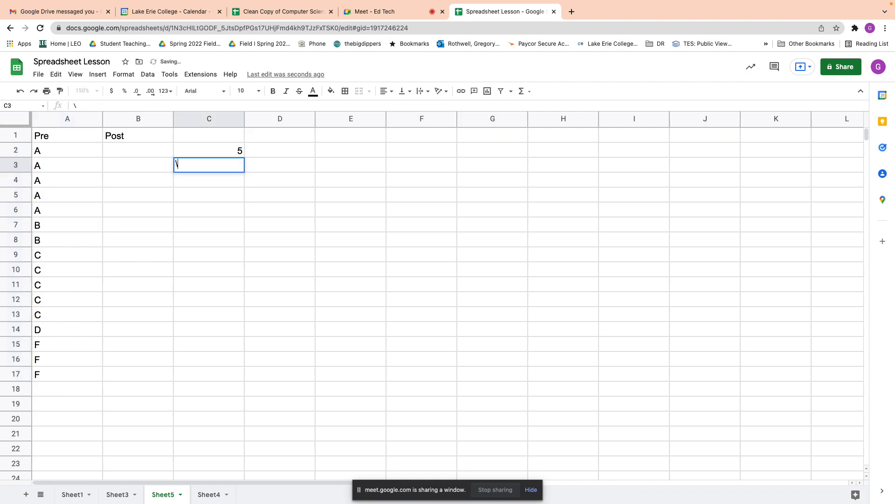
pyautogui.press('BackSpace')
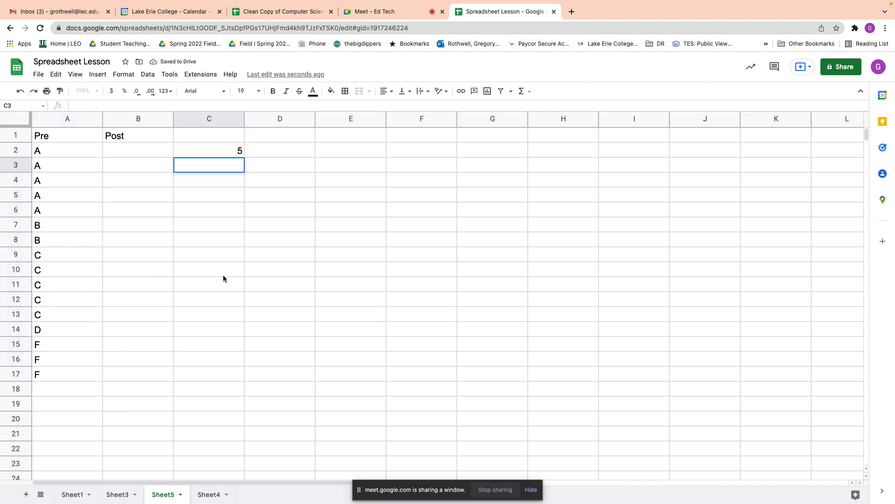
pyautogui.click(205, 153)
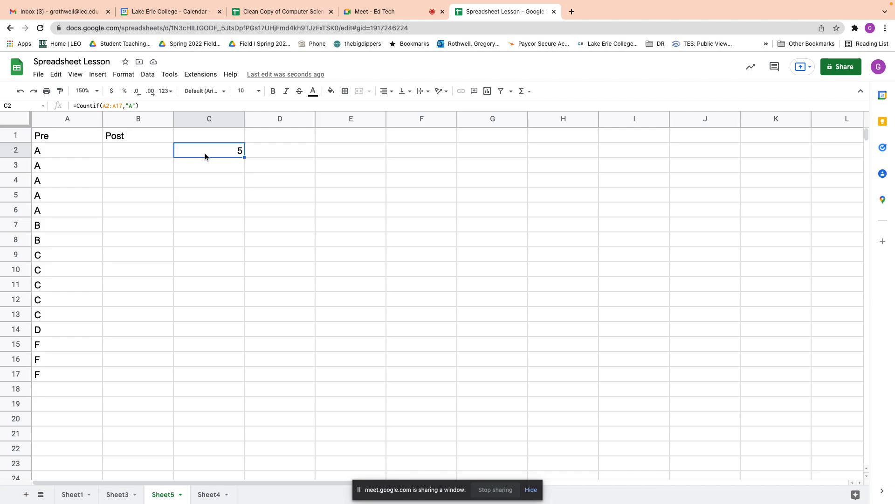
pyautogui.moveTo(42, 153); pyautogui.dragTo(57, 378)
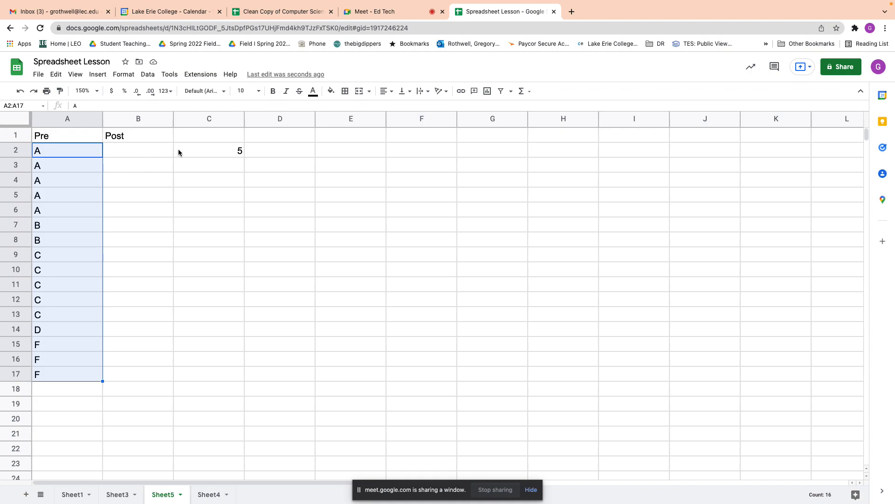
pyautogui.click(234, 152)
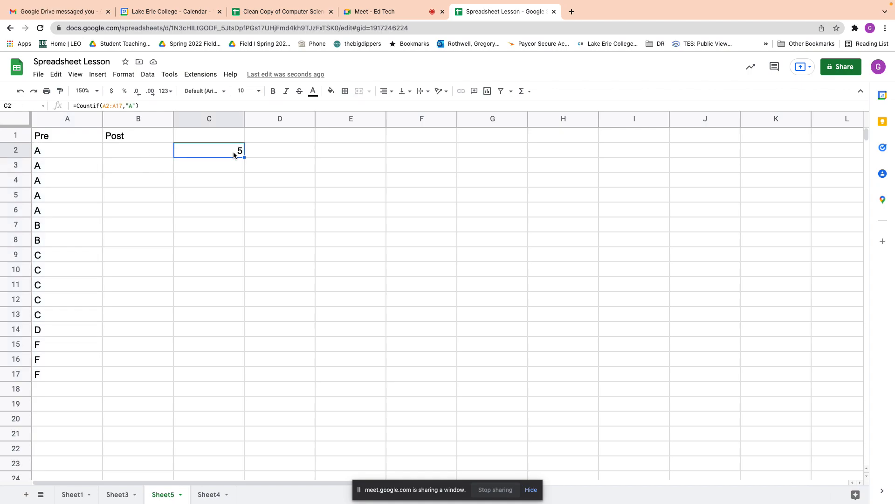
# Enter the heading "A", including its quotation marks, in C1 above the count and select D1.
pyautogui.click(208, 138)
pyautogui.write('"')
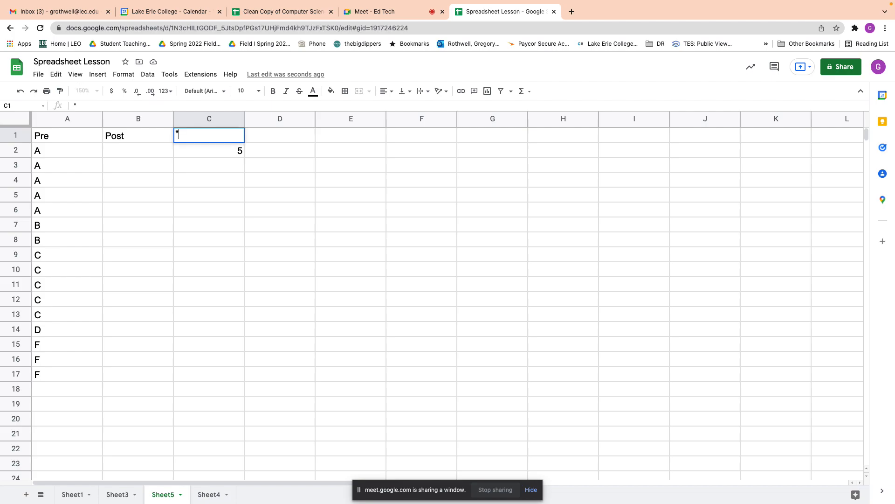
pyautogui.write('A"')
pyautogui.press('Return')
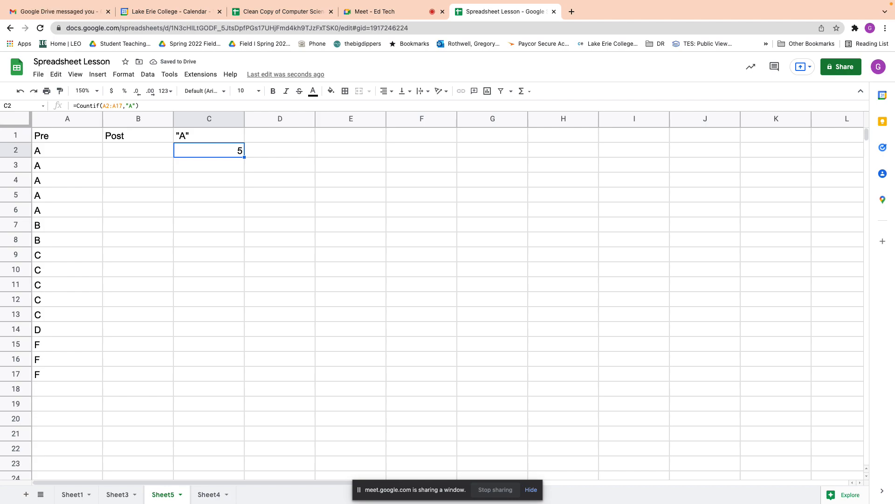
pyautogui.press('Right')
pyautogui.press('Up')
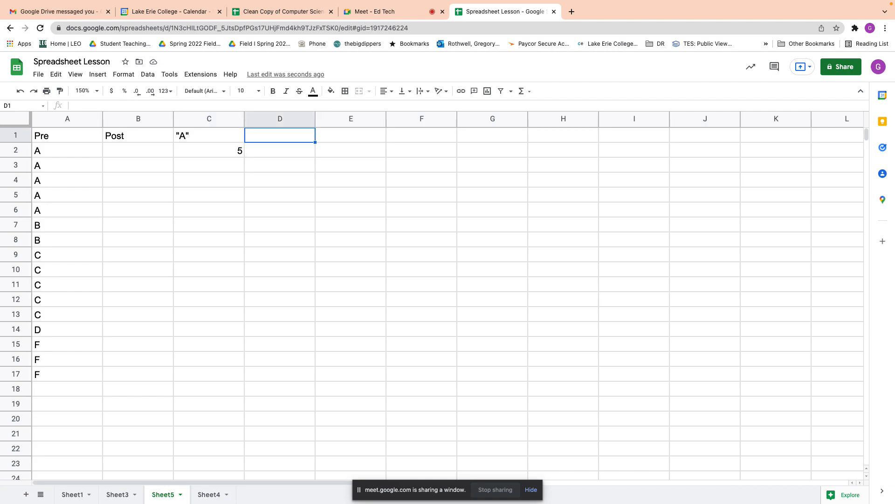
# Enter the formula =COUNTIF(A2:A17,"B") in D2 to count the B grades, leaving the suggested autofill unused.
pyautogui.press('Down')
pyautogui.write('=COUNTIF(')
pyautogui.press('BackSpace')
pyautogui.write('(')
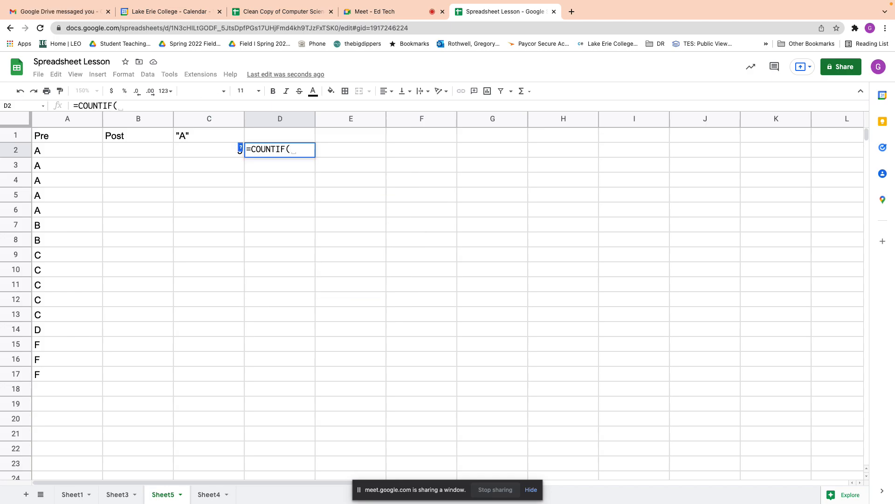
pyautogui.moveTo(39, 152); pyautogui.dragTo(70, 377)
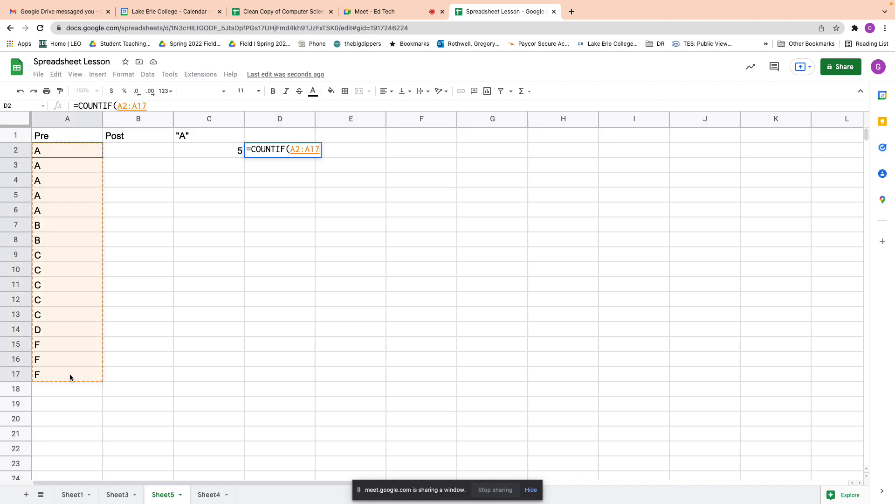
pyautogui.write(',')
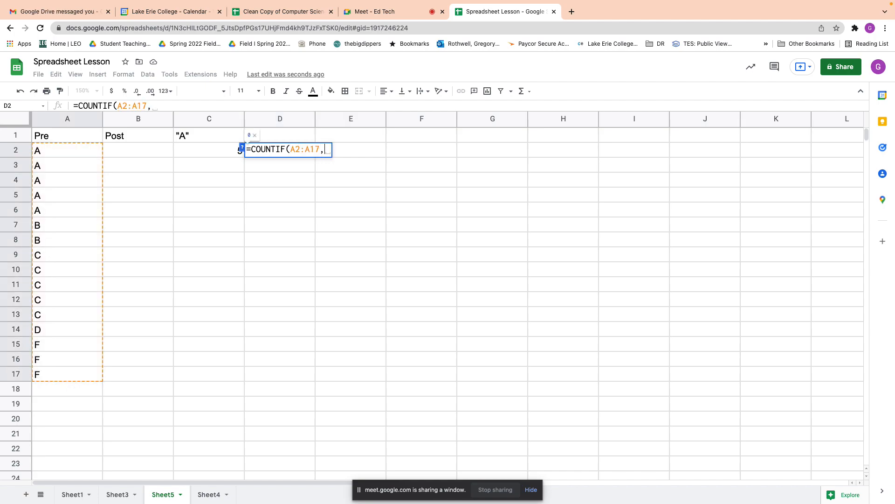
pyautogui.write('"B")')
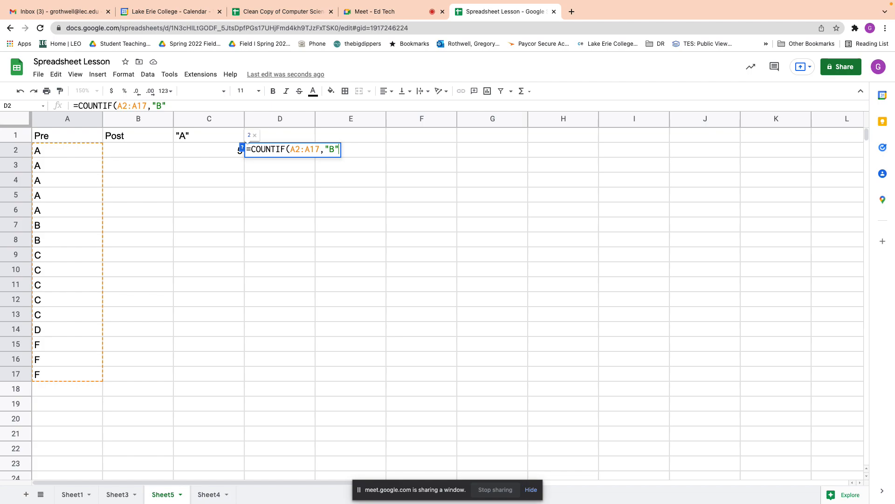
pyautogui.press('Return')
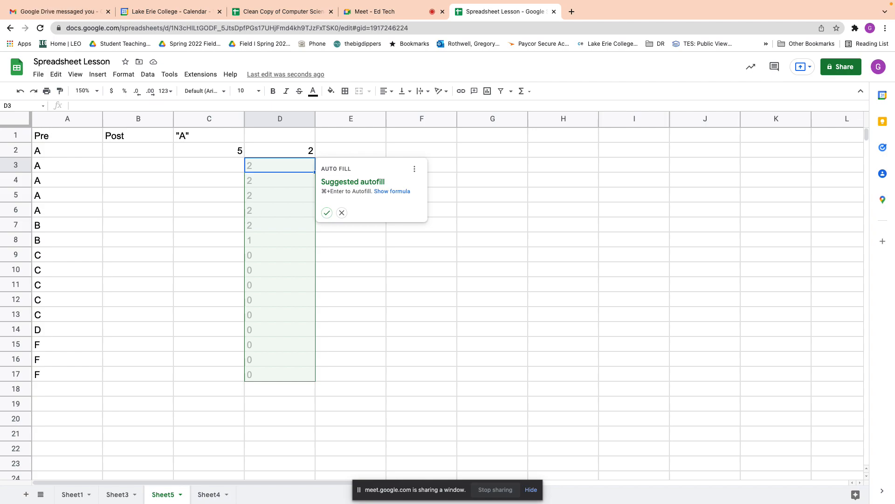
pyautogui.click(163, 251)
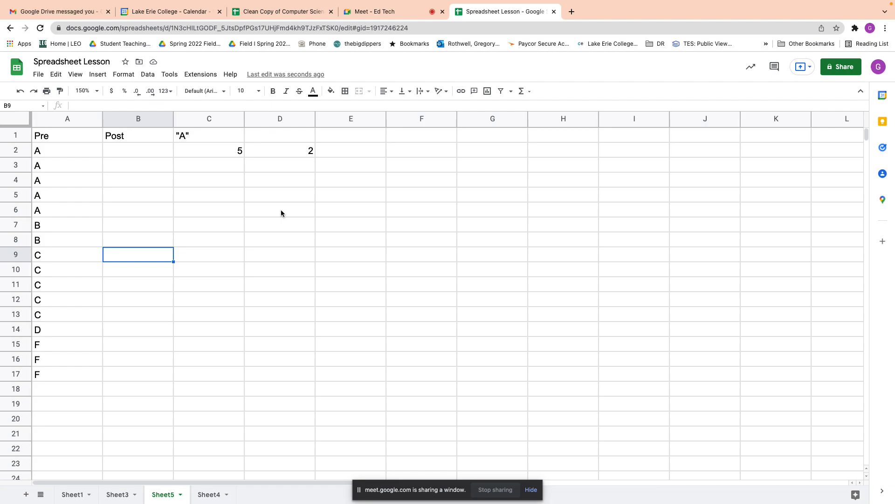
# Insert a column chart of the counts in C2:D2 and stop using column D as labels.
pyautogui.click(239, 151)
pyautogui.keyDown('shift'); pyautogui.click(285, 151); pyautogui.keyUp('shift')
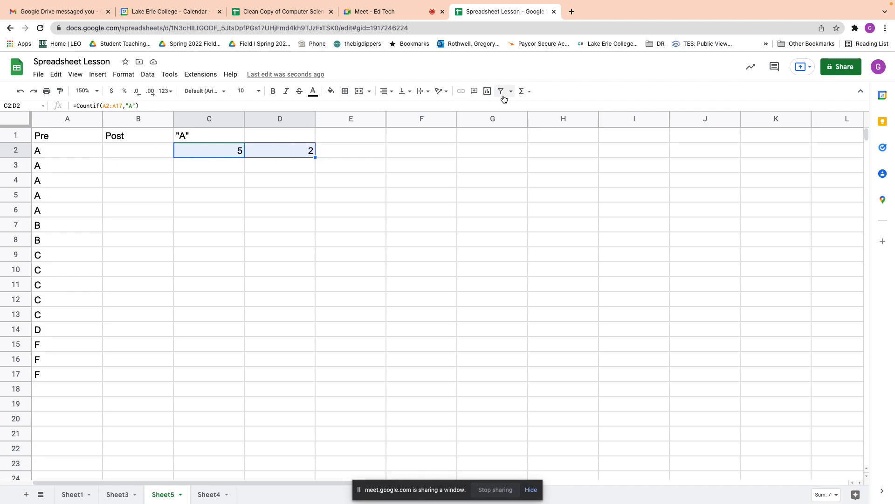
pyautogui.click(488, 90)
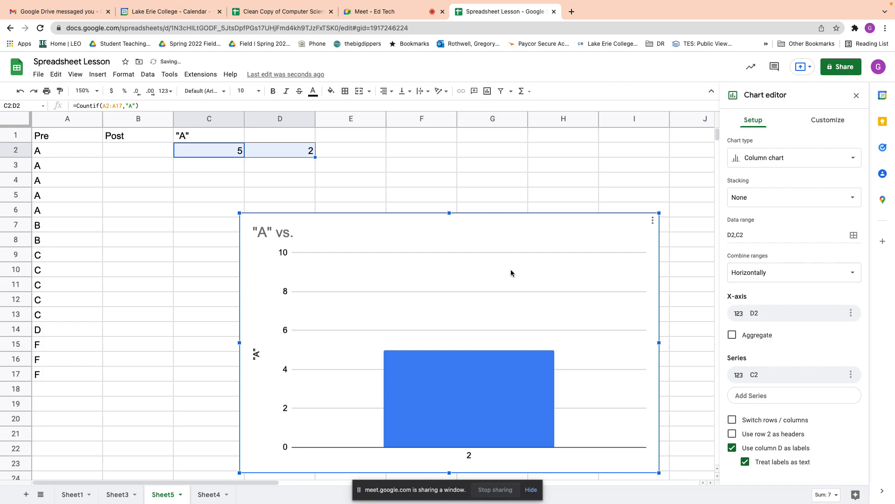
pyautogui.click(736, 451)
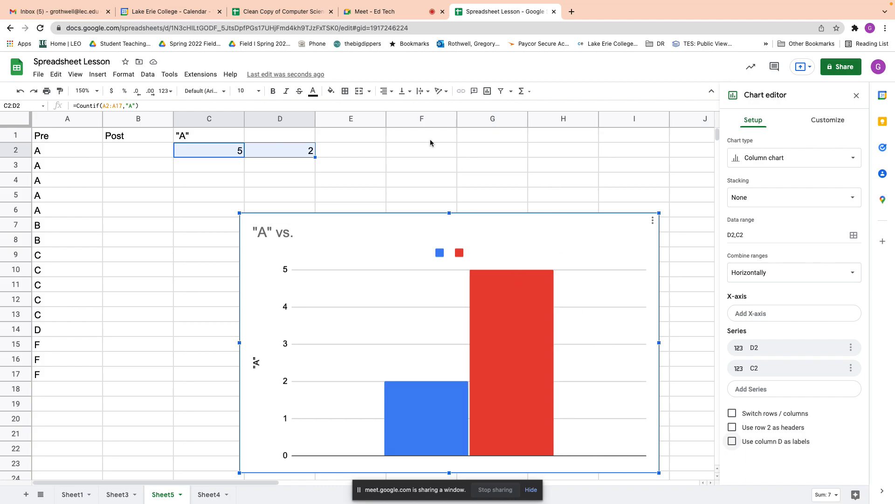
# Create a pivot table on a new sheet from the gradebook range Sheet3!A1:K11.
pyautogui.click(112, 495)
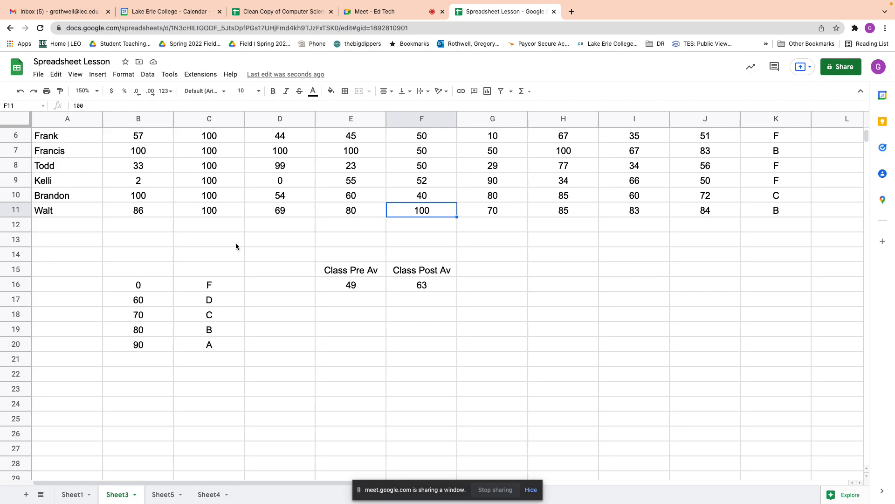
pyautogui.scroll(5, 270, 224)
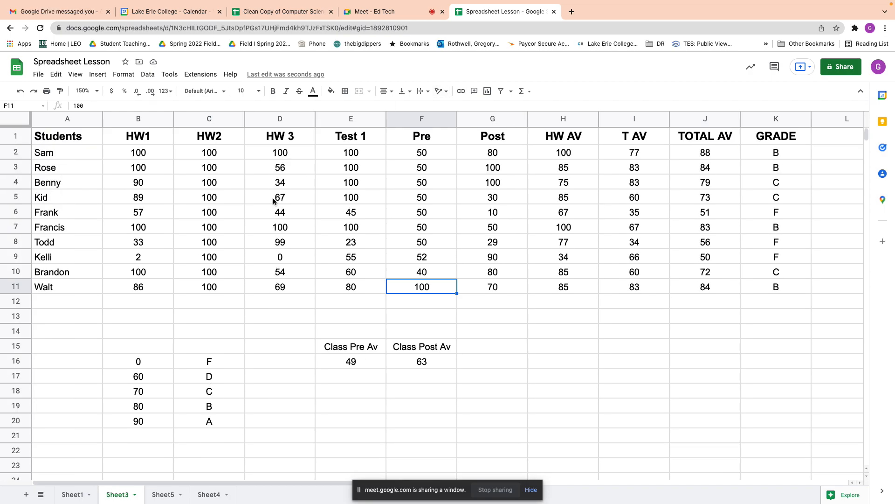
pyautogui.click(530, 410)
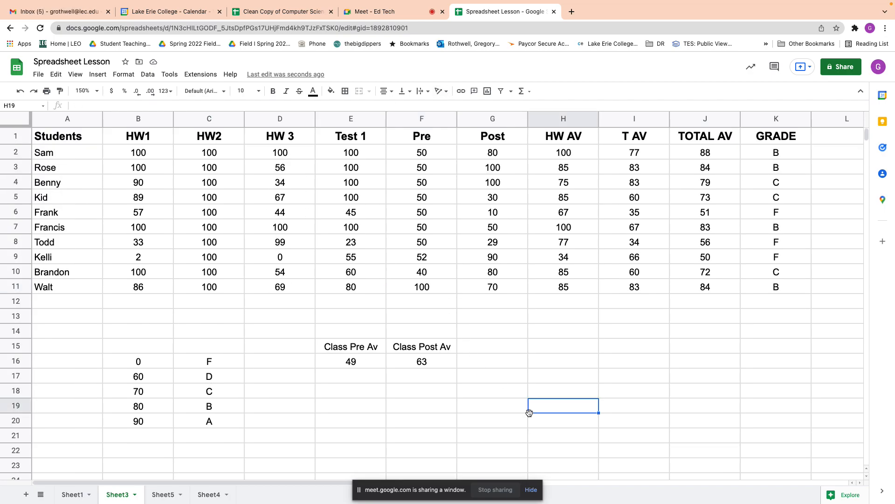
pyautogui.click(516, 371)
pyautogui.click(569, 369)
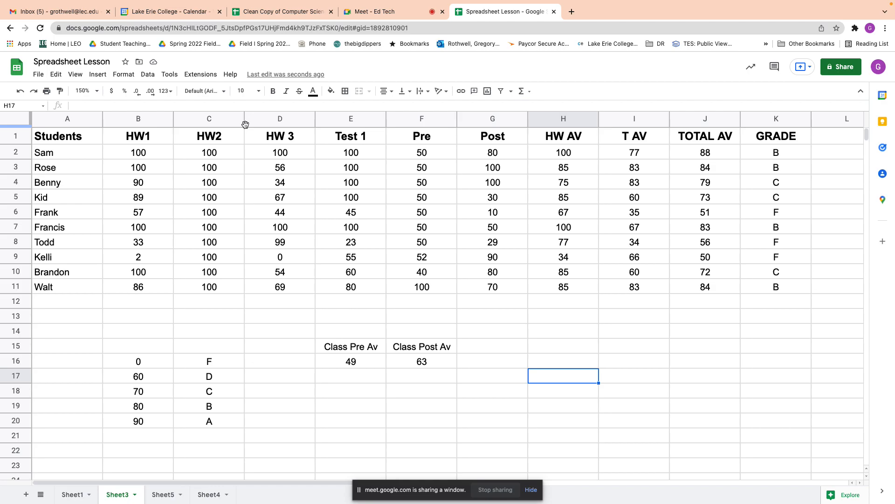
pyautogui.click(92, 75)
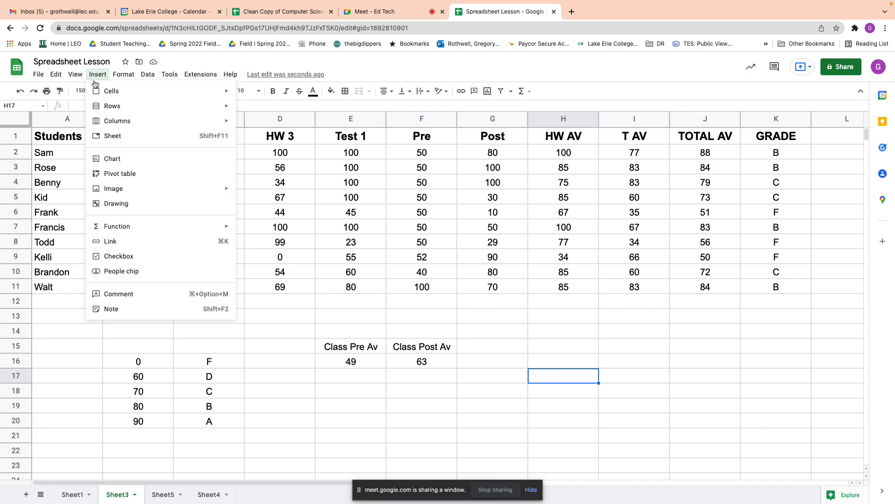
pyautogui.click(151, 175)
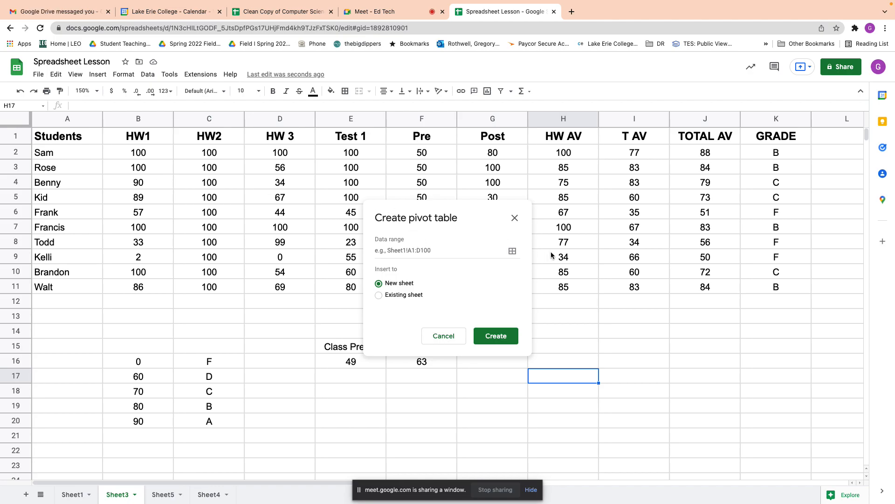
pyautogui.click(512, 253)
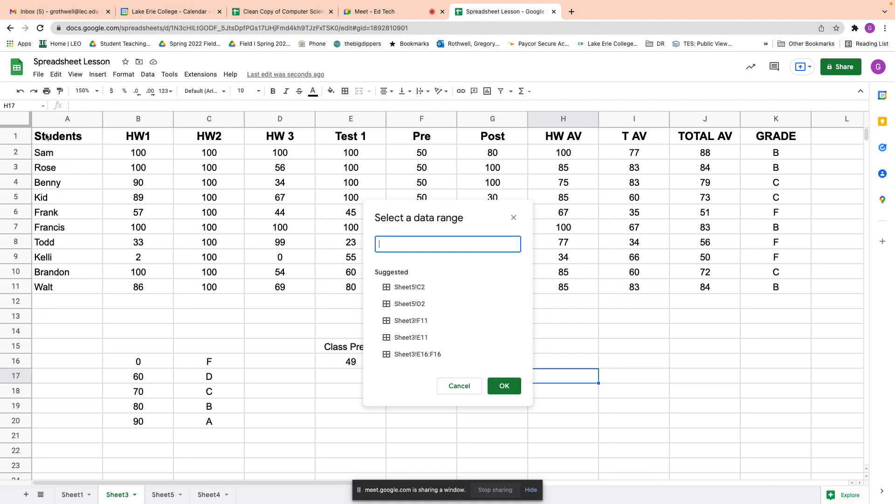
pyautogui.moveTo(49, 137); pyautogui.dragTo(751, 287)
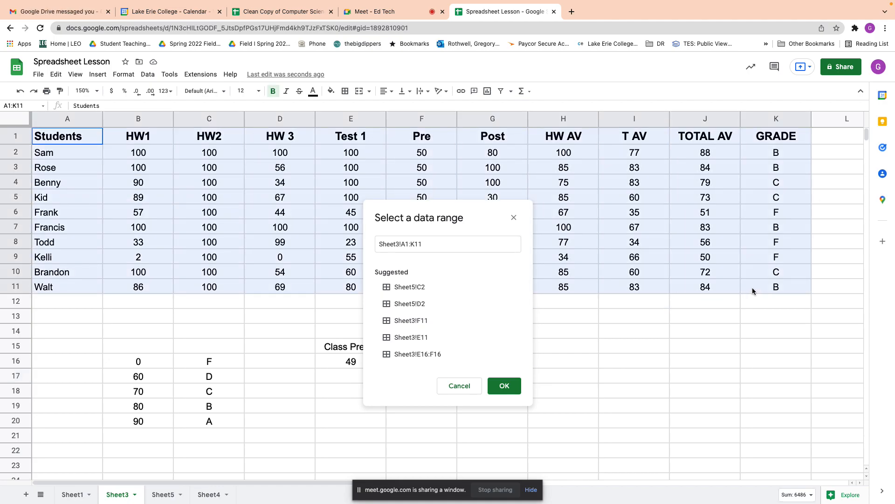
pyautogui.click(503, 386)
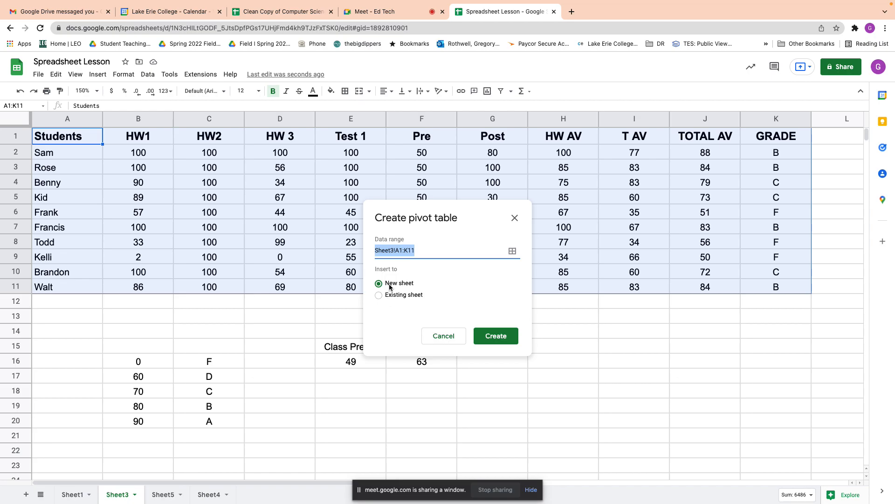
pyautogui.click(496, 340)
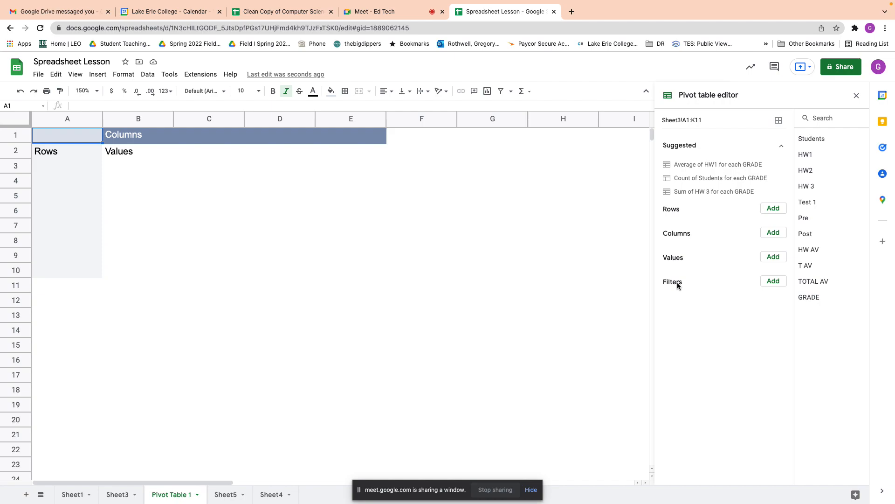
# Try the suggested pivot table "Average of HW1 for each GRADE", then remove its GRADE row and HW1 value.
pyautogui.click(681, 164)
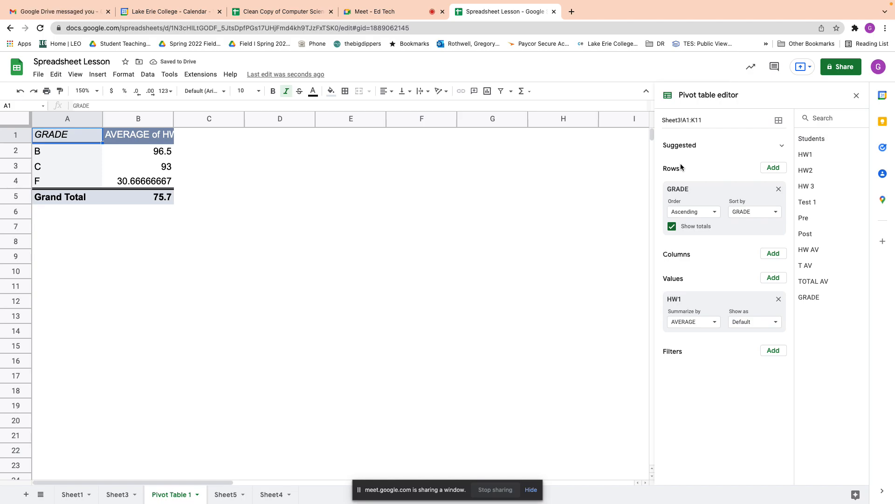
pyautogui.click(778, 190)
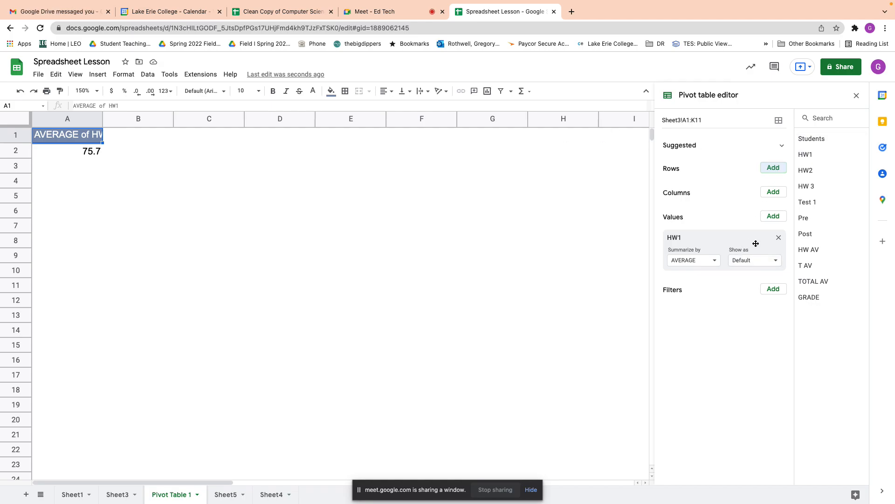
pyautogui.click(779, 237)
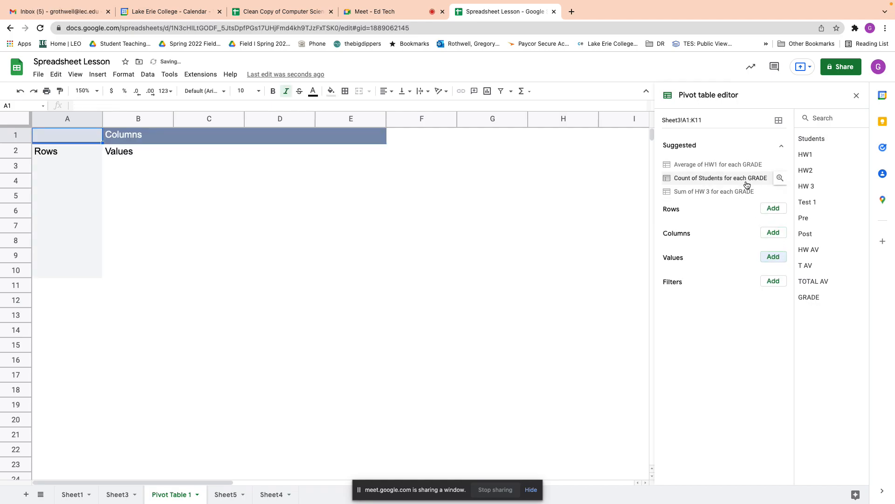
# Add Students as a row field of the pivot table.
pyautogui.click(776, 210)
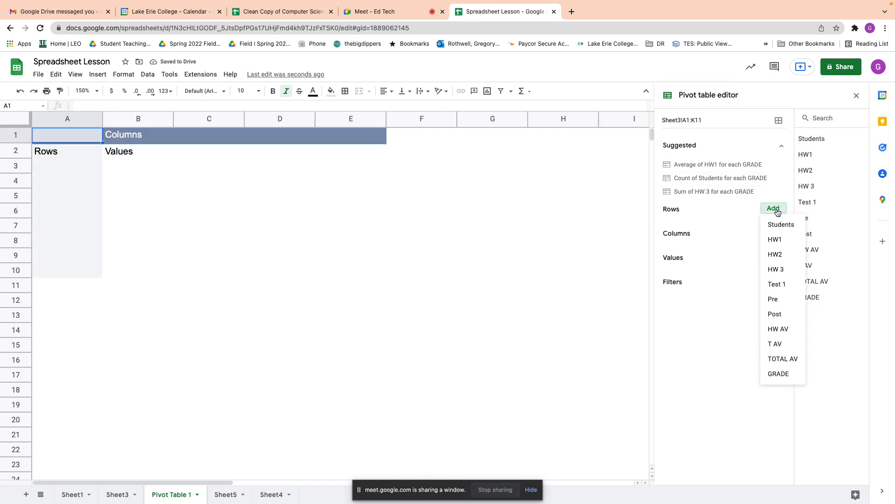
pyautogui.click(780, 224)
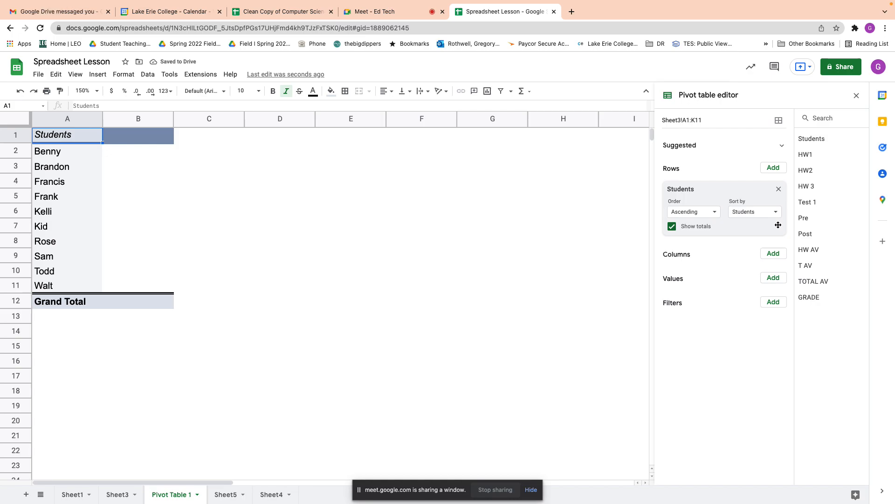
# Try descending order for the Students rows, return them to ascending, and check the available sort fields.
pyautogui.click(707, 219)
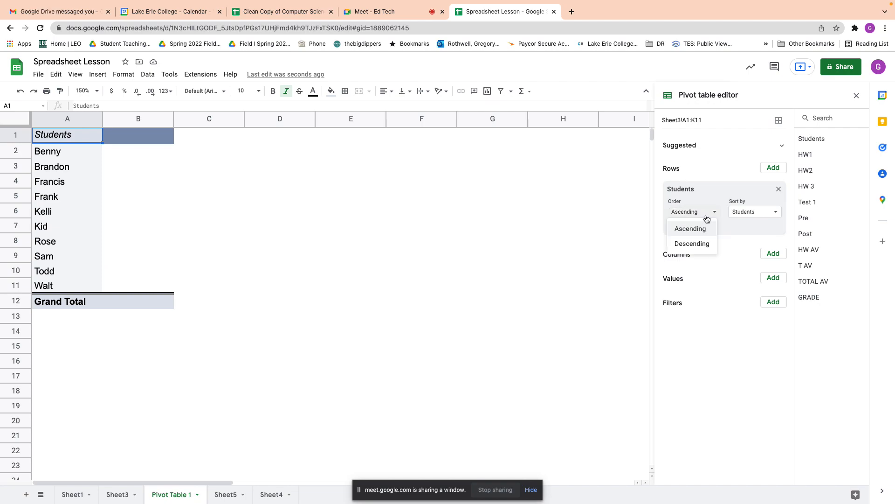
pyautogui.click(705, 244)
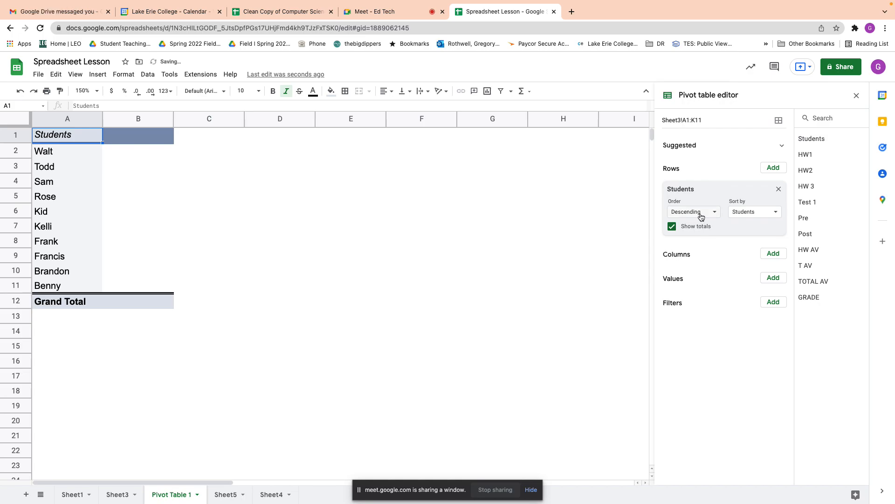
pyautogui.click(701, 212)
pyautogui.click(698, 228)
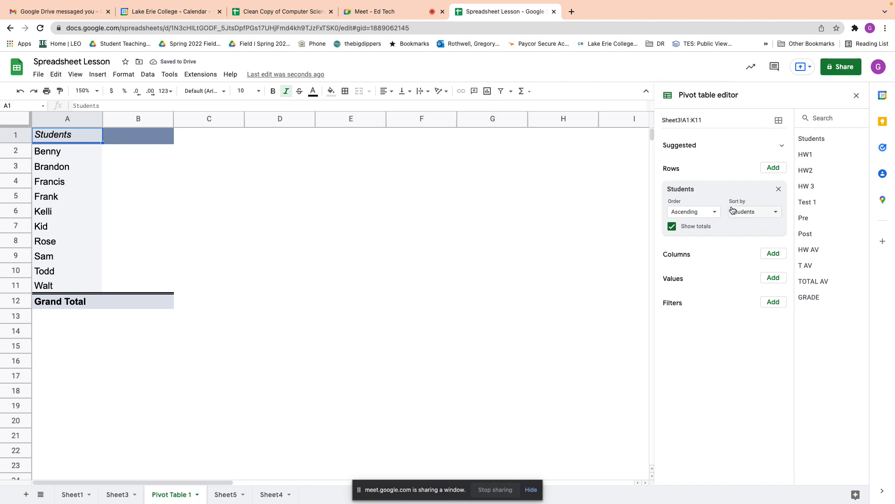
pyautogui.click(732, 211)
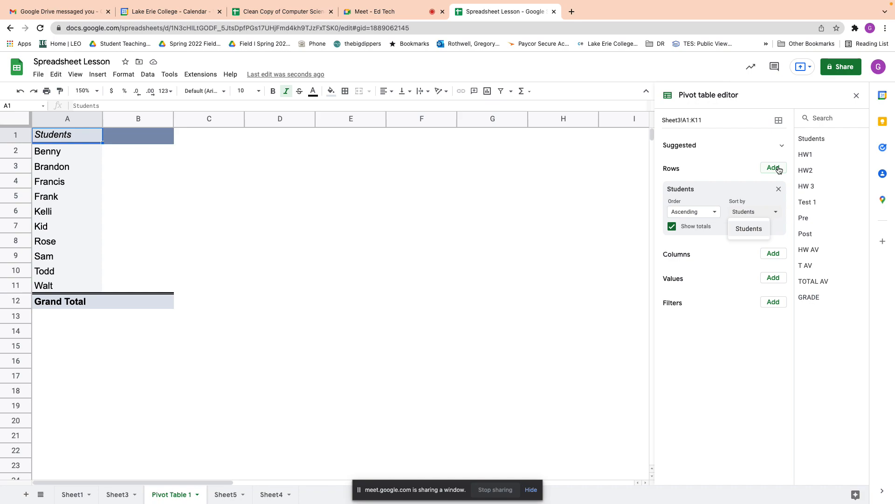
# Add TOTAL AV as a second row field and turn off totals for both TOTAL AV and Students.
pyautogui.click(777, 169)
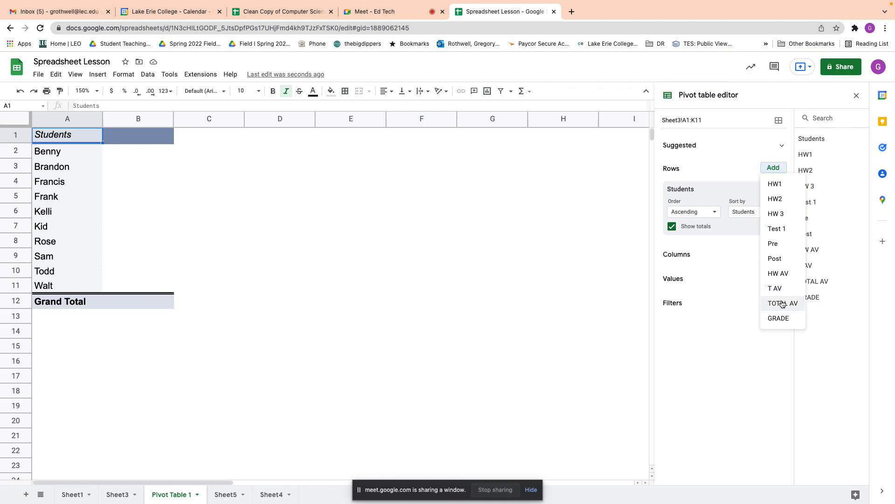
pyautogui.click(782, 304)
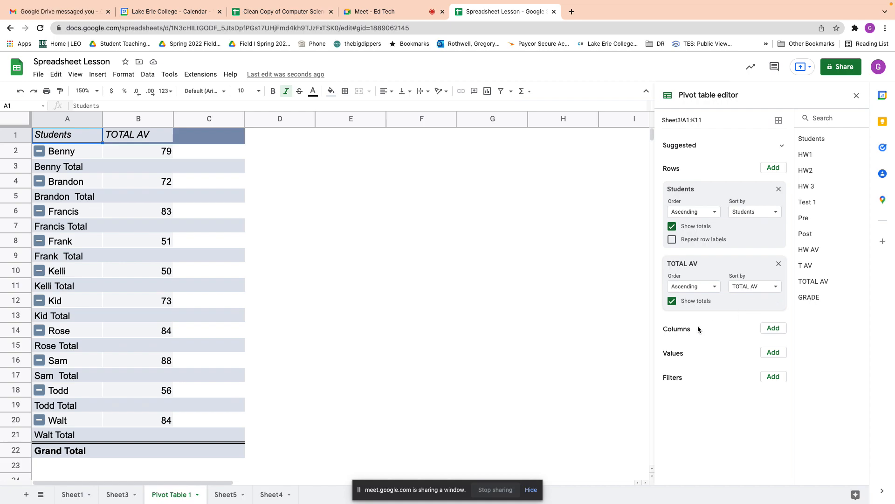
pyautogui.click(672, 302)
pyautogui.click(672, 302)
pyautogui.click(672, 302)
pyautogui.click(672, 227)
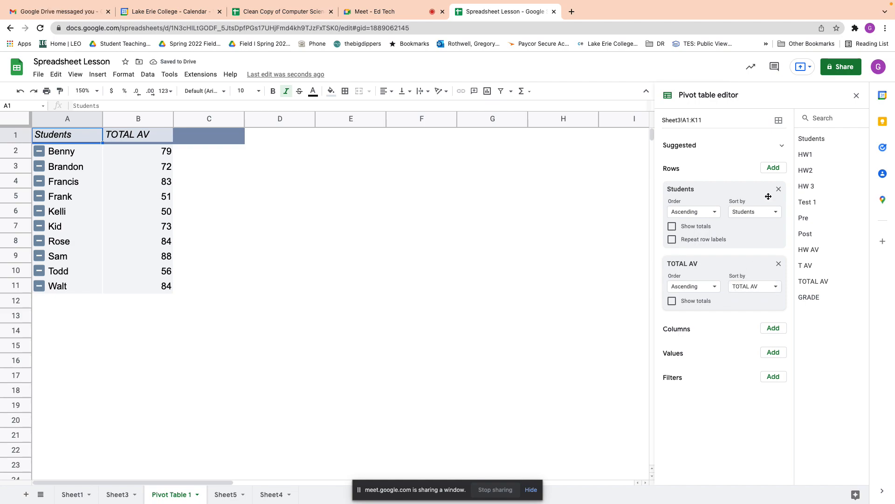
# Add GRADE as a third row field of the pivot table and turn off its totals.
pyautogui.click(773, 168)
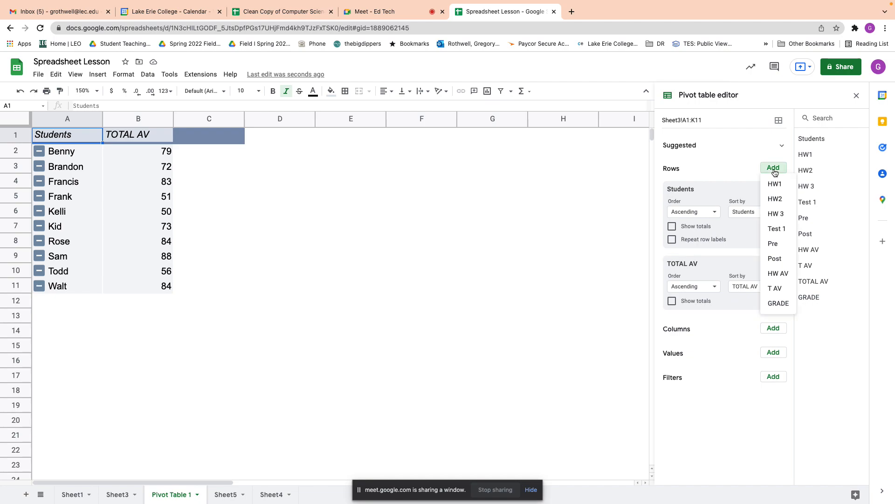
pyautogui.click(779, 304)
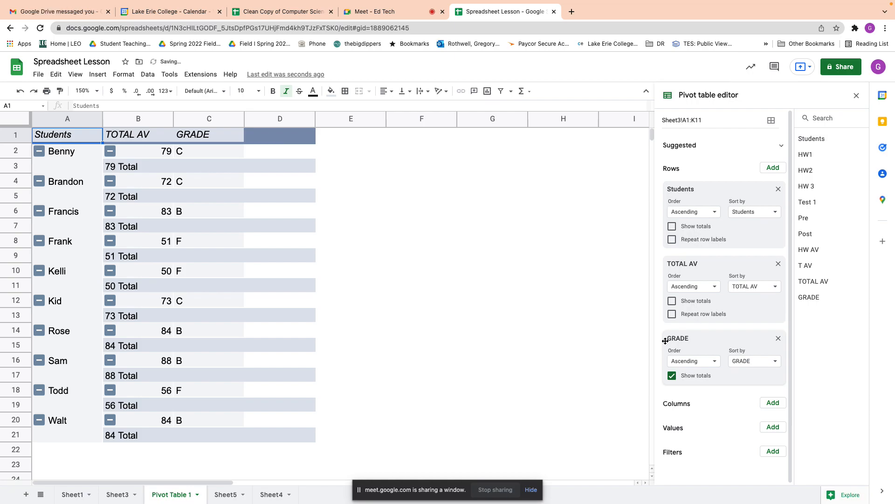
pyautogui.click(672, 376)
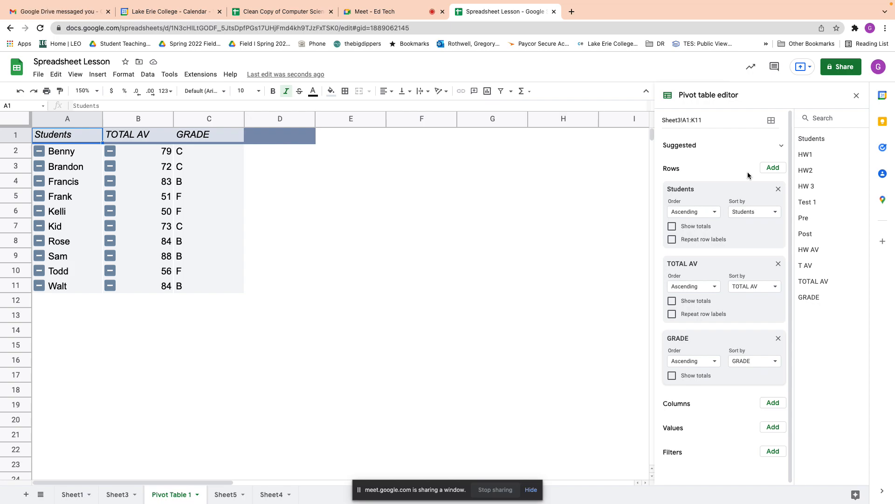
# Add GRADE as a pivot table filter and restrict it to the value F.
pyautogui.click(772, 452)
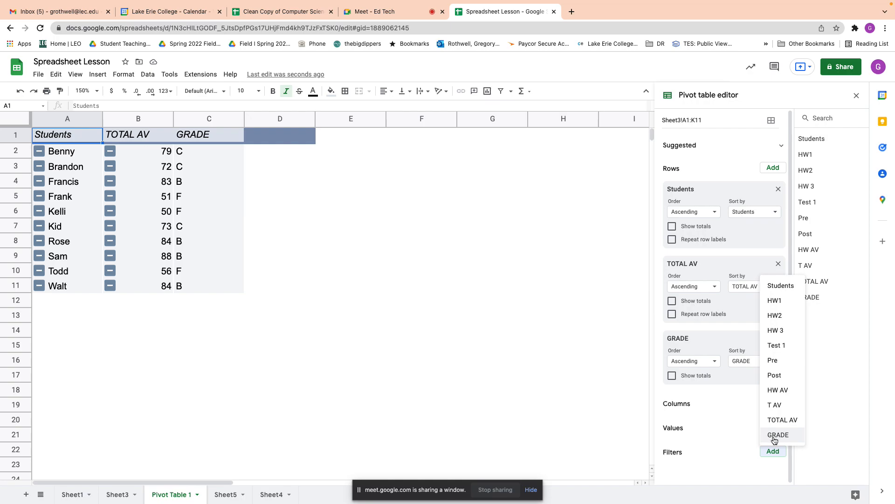
pyautogui.click(778, 435)
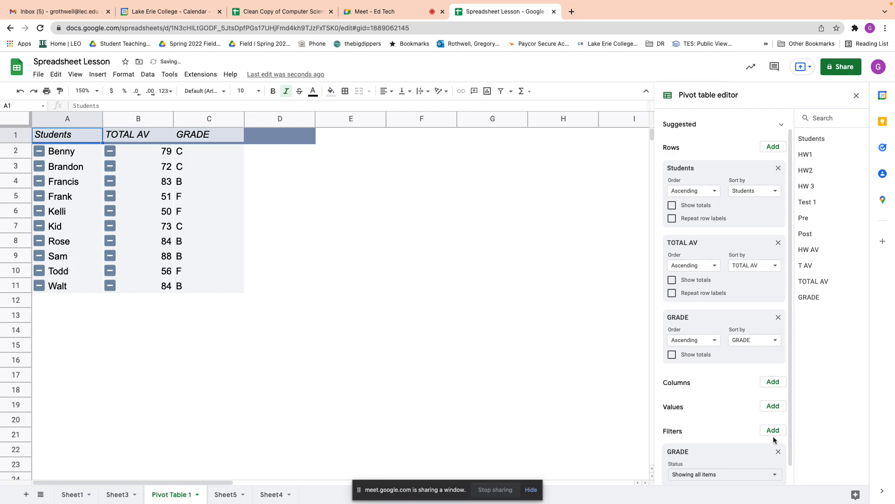
pyautogui.scroll(-1, 710, 366)
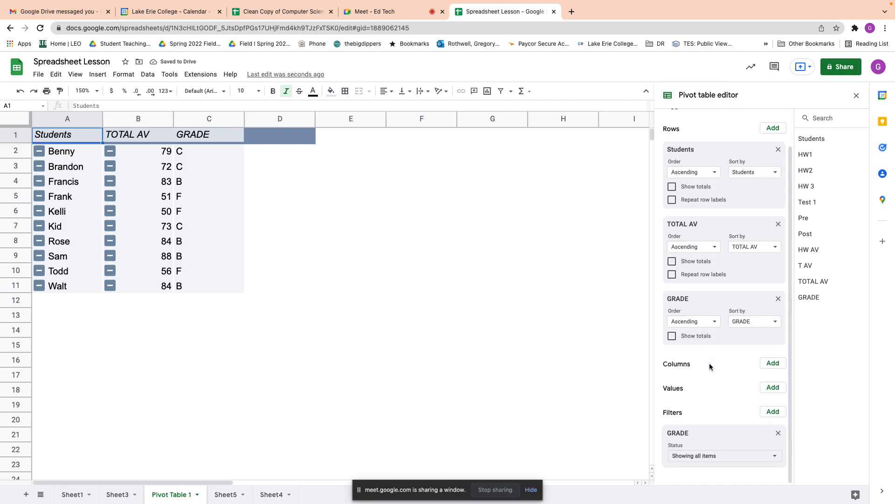
pyautogui.click(714, 459)
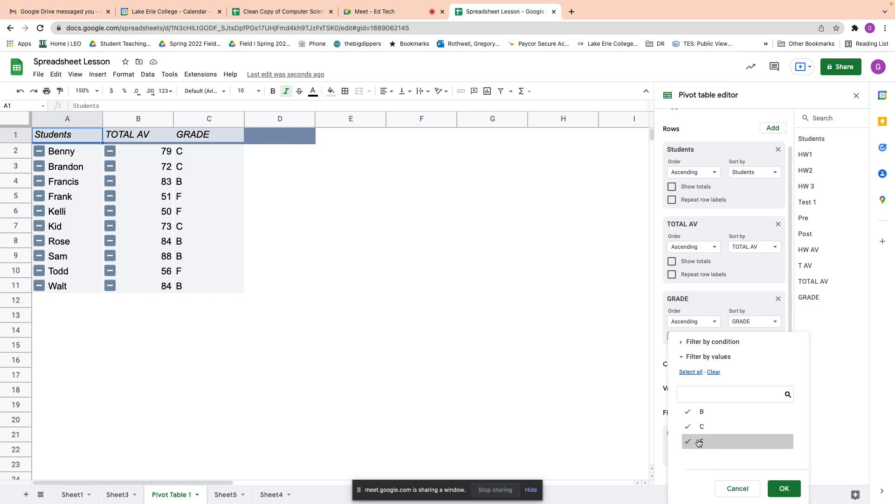
pyautogui.click(690, 426)
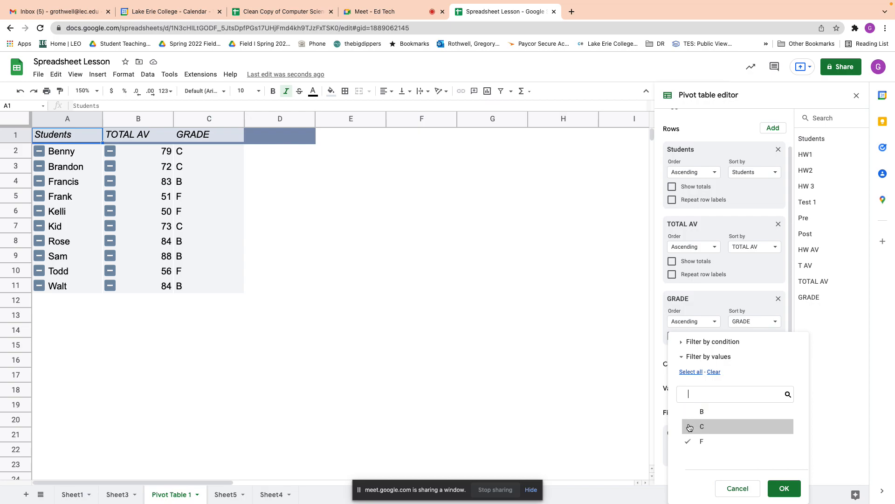
pyautogui.click(784, 489)
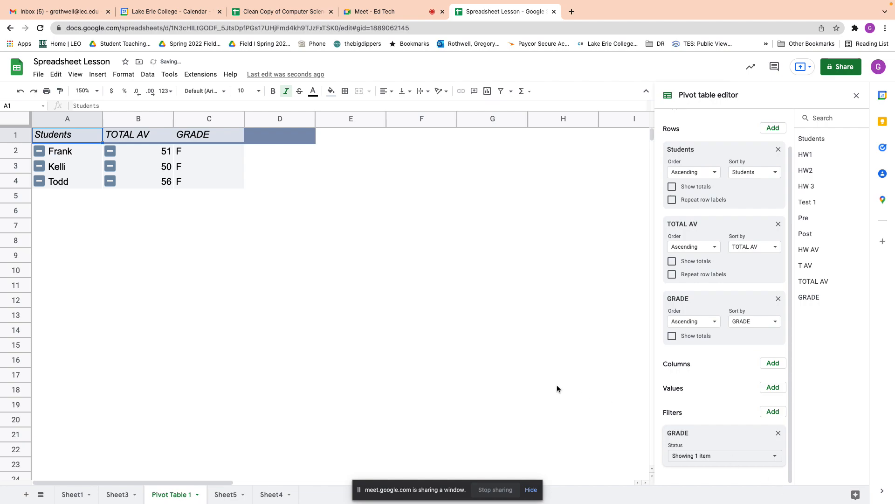
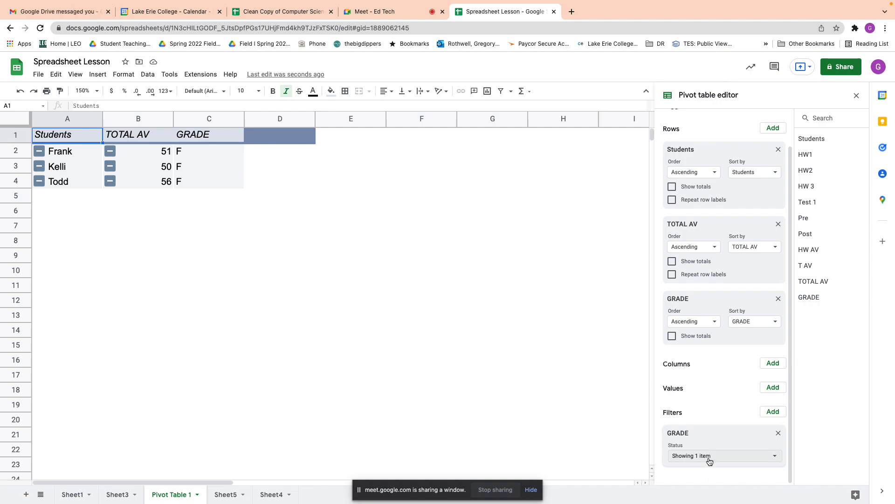
# Try to change the GRADE filter by clearing F and searching its values for "A, B, C", then "A".
pyautogui.click(773, 457)
pyautogui.click(687, 442)
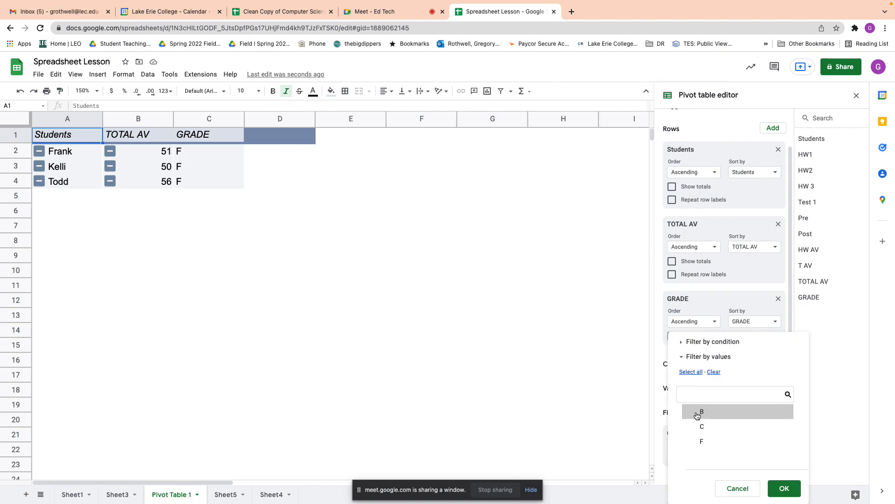
pyautogui.write('A, B, B')
pyautogui.press('BackSpace')
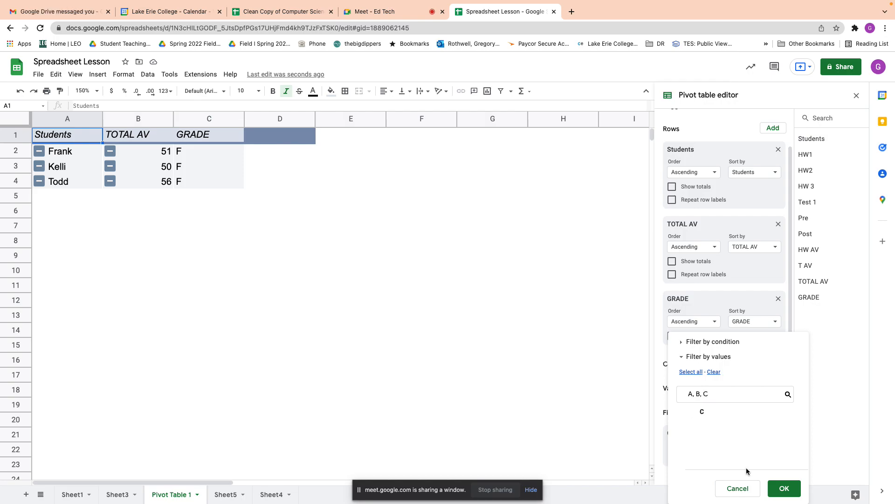
pyautogui.click(788, 488)
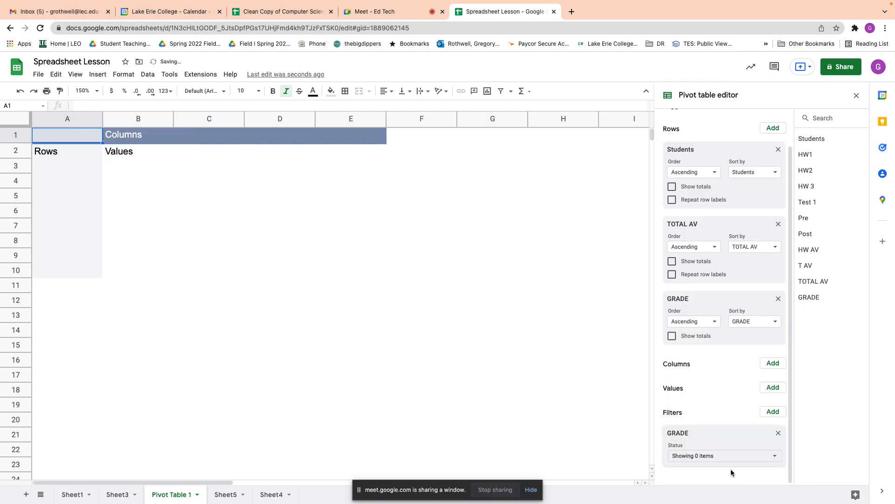
pyautogui.click(722, 456)
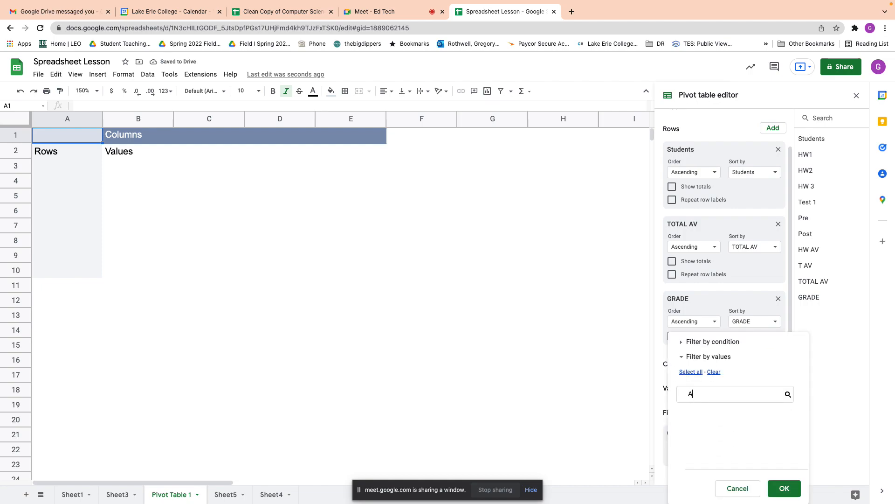
pyautogui.click(778, 488)
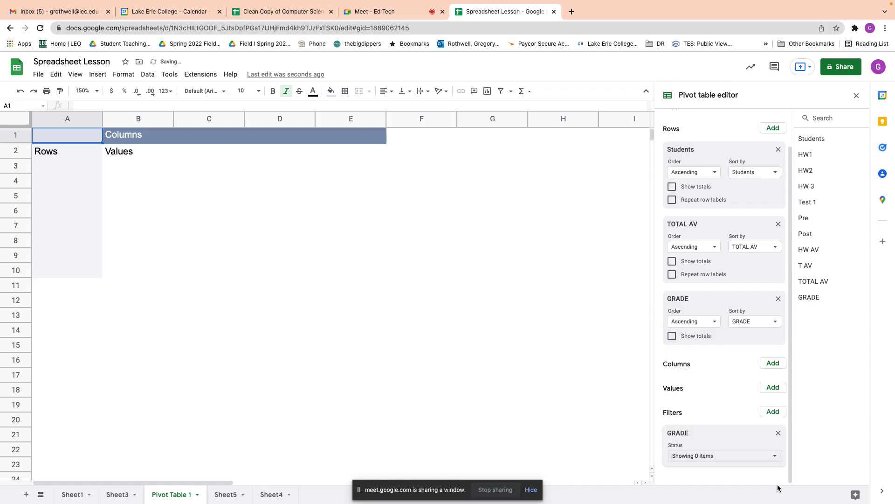
# Set the GRADE filter to include the values B and C.
pyautogui.click(737, 453)
pyautogui.click(715, 426)
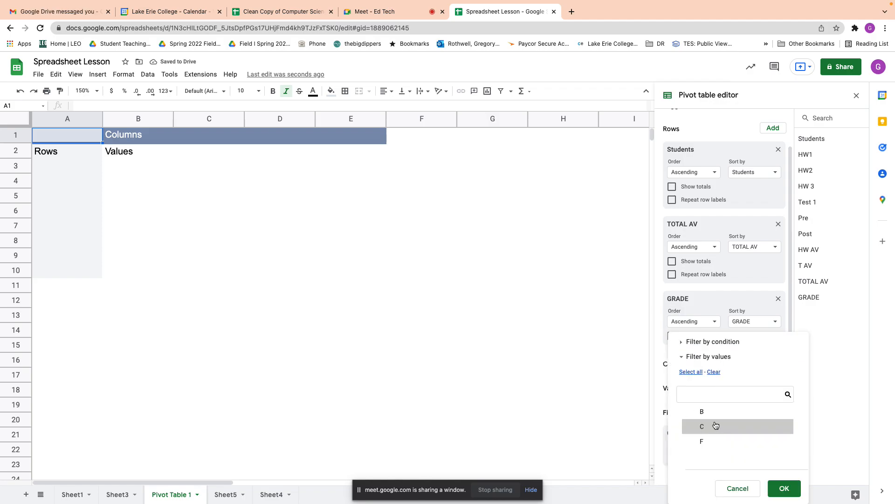
pyautogui.click(703, 411)
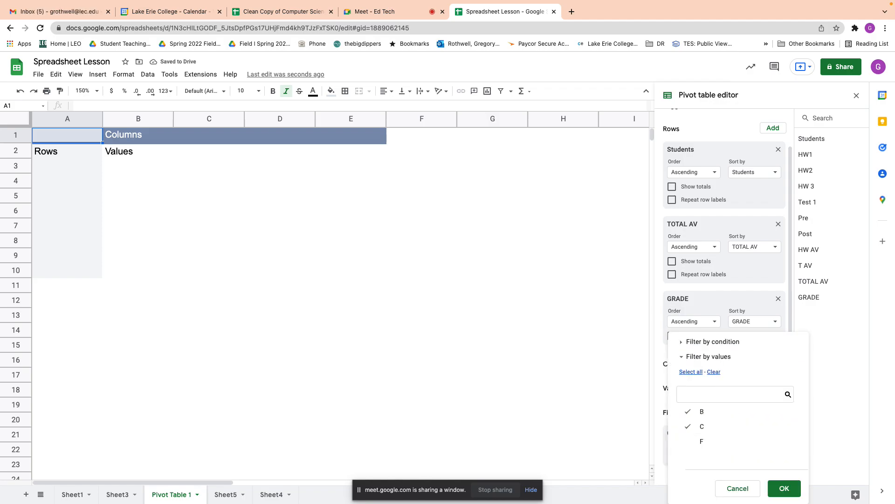
pyautogui.click(781, 488)
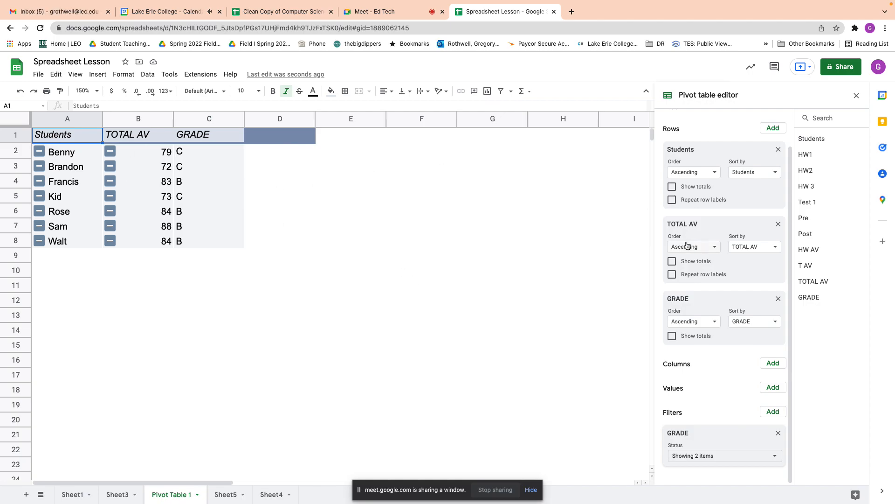
# Try descending order for the filtered Students rows and return them to ascending.
pyautogui.click(694, 174)
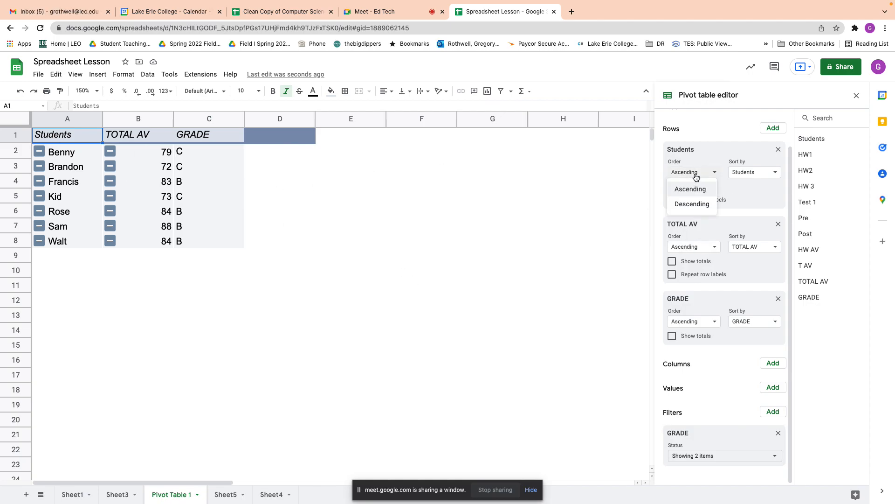
pyautogui.click(691, 204)
pyautogui.click(689, 173)
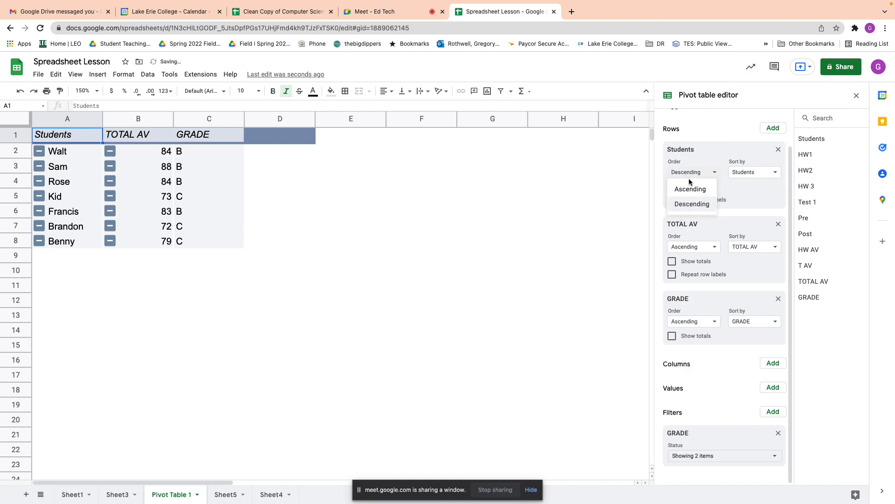
pyautogui.click(688, 189)
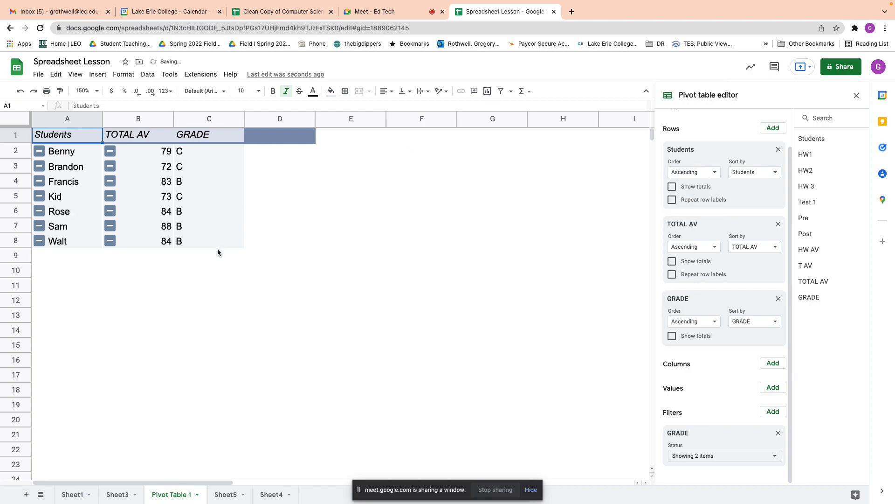
# Try descending order for the GRADE row field and return it to ascending.
pyautogui.click(202, 136)
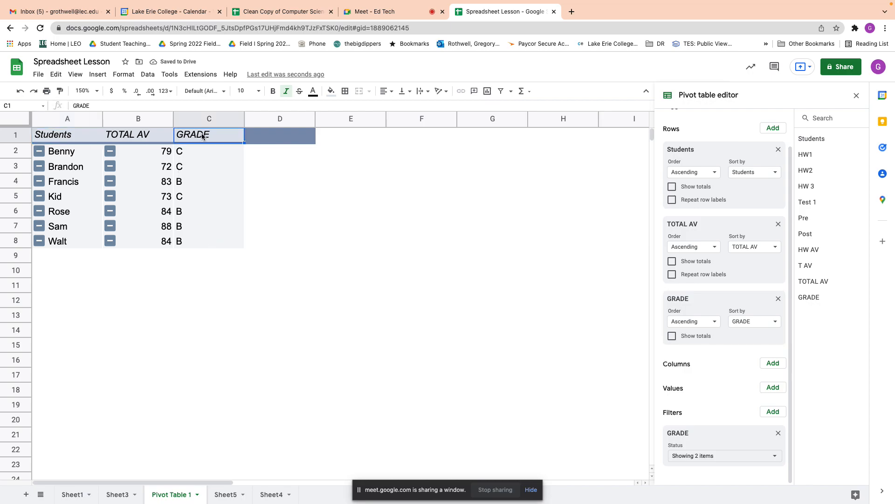
pyautogui.click(694, 326)
pyautogui.click(693, 355)
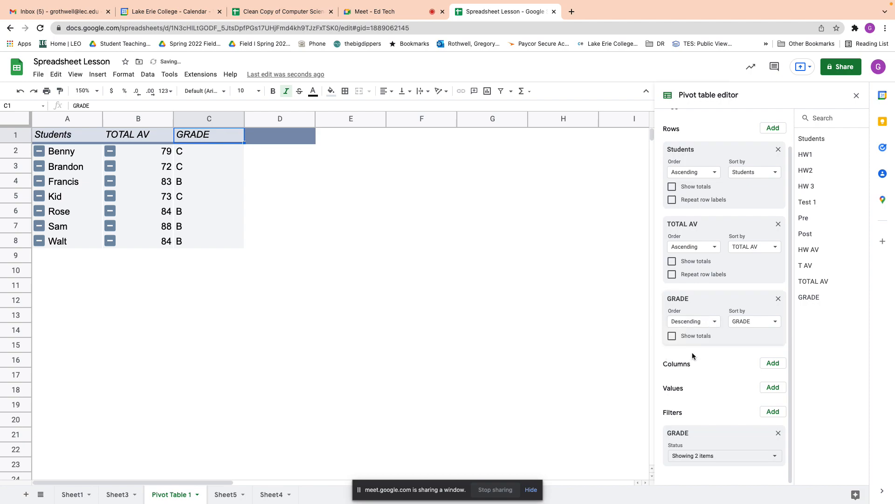
pyautogui.click(692, 322)
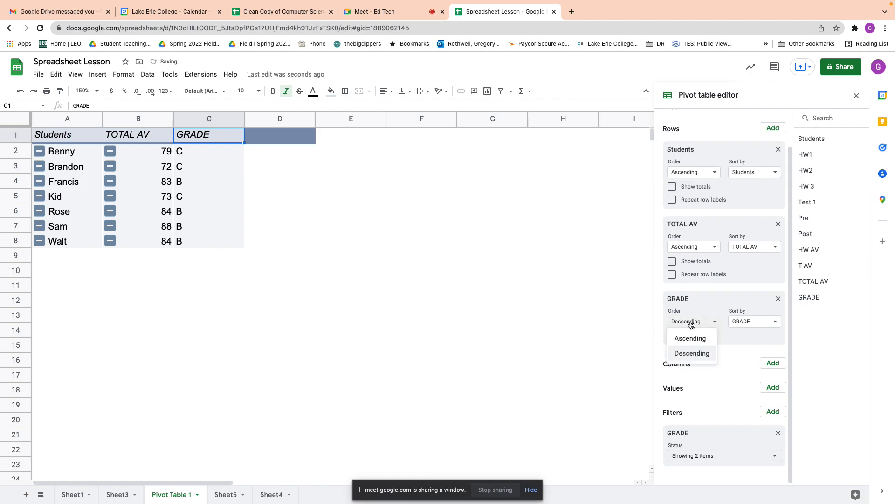
pyautogui.click(693, 338)
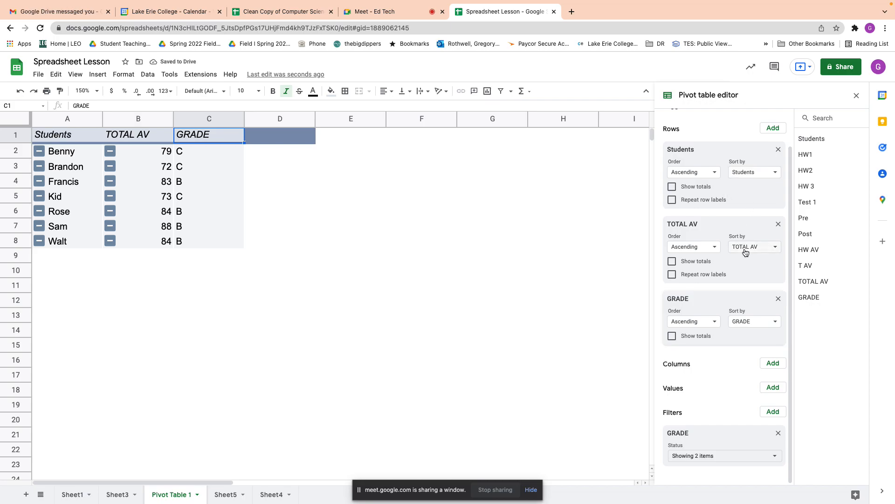
# Remove TOTAL AV from the pivot table rows and set the GRADE row field to descending order.
pyautogui.click(778, 225)
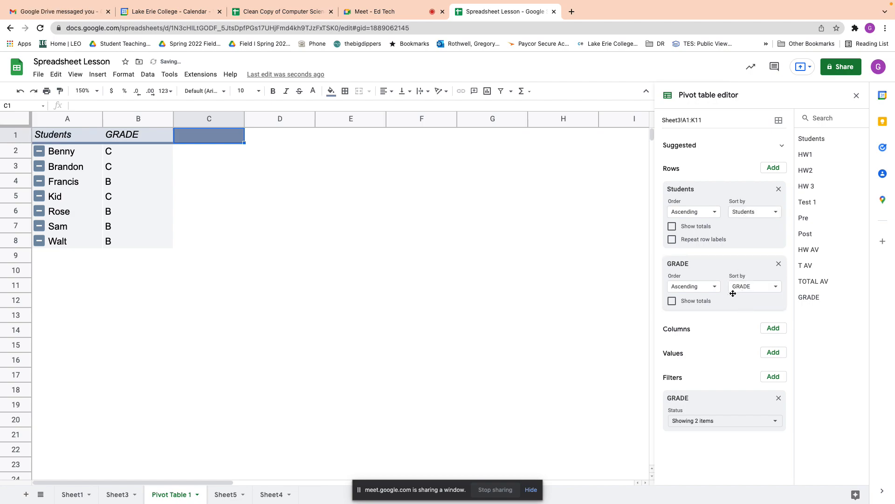
pyautogui.click(709, 286)
pyautogui.click(699, 316)
pyautogui.click(373, 217)
pyautogui.click(131, 138)
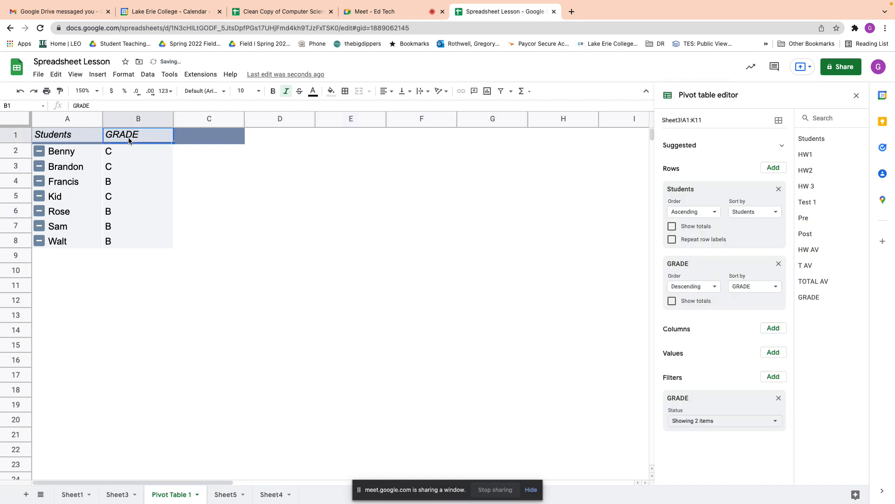
pyautogui.click(72, 139)
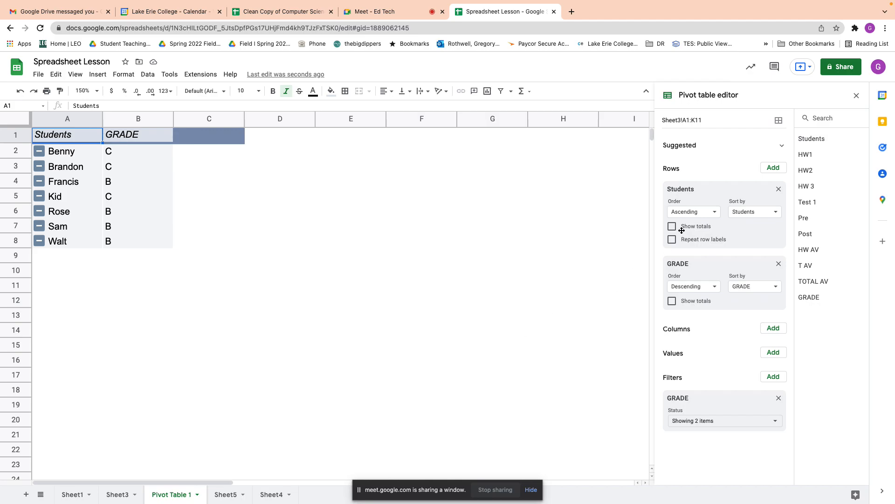
# Clear the pivot table by removing the Students and GRADE row fields and the GRADE filter.
pyautogui.click(779, 189)
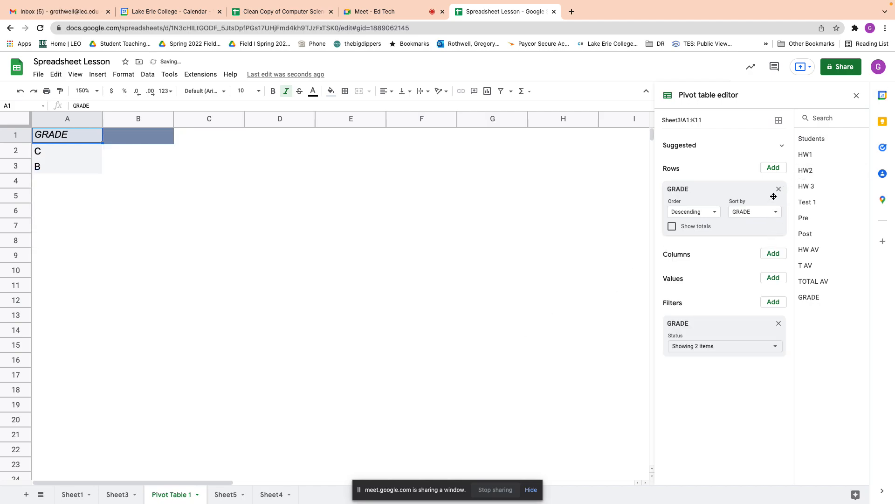
pyautogui.click(779, 189)
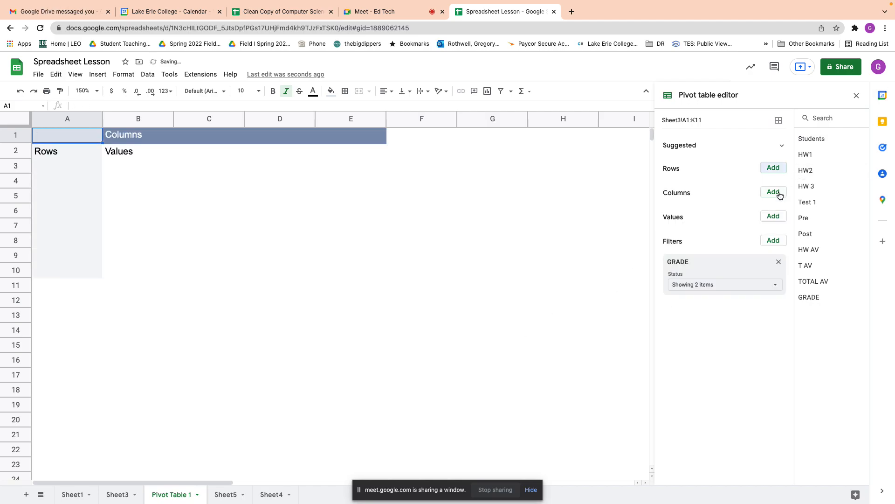
pyautogui.click(778, 261)
# Review the source data on Sheet3 and the contents of Sheet5 and Sheet4, and return to Pivot Table 1.
pyautogui.click(768, 209)
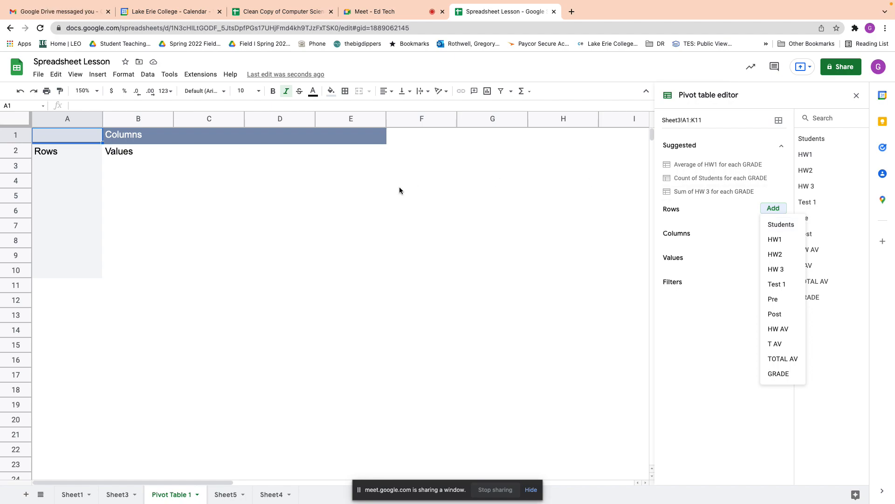
pyautogui.moveTo(124, 477)
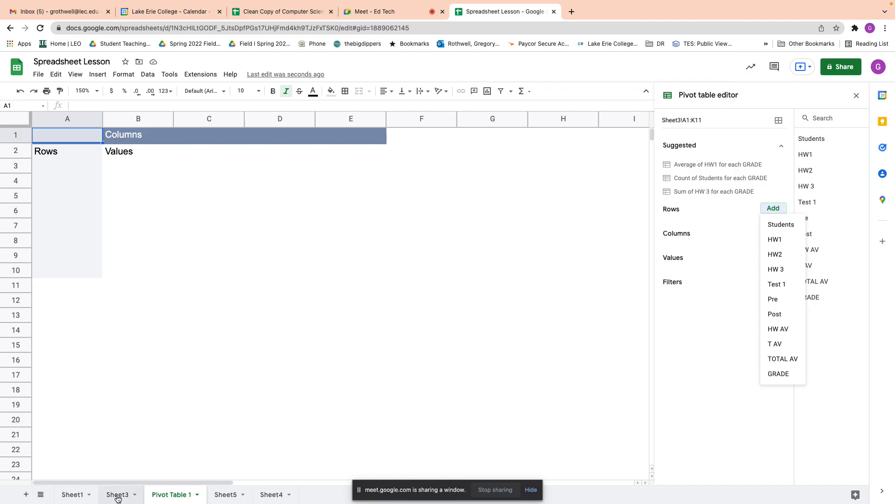
pyautogui.click(117, 494)
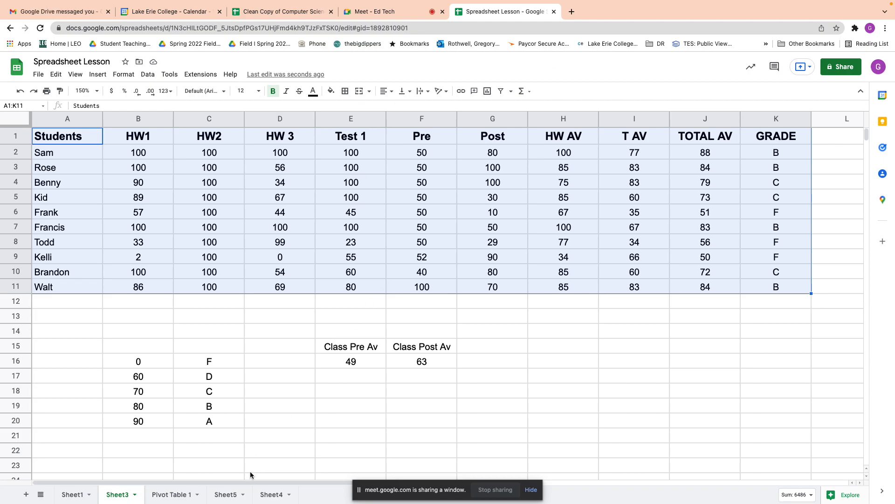
pyautogui.click(223, 494)
pyautogui.click(270, 498)
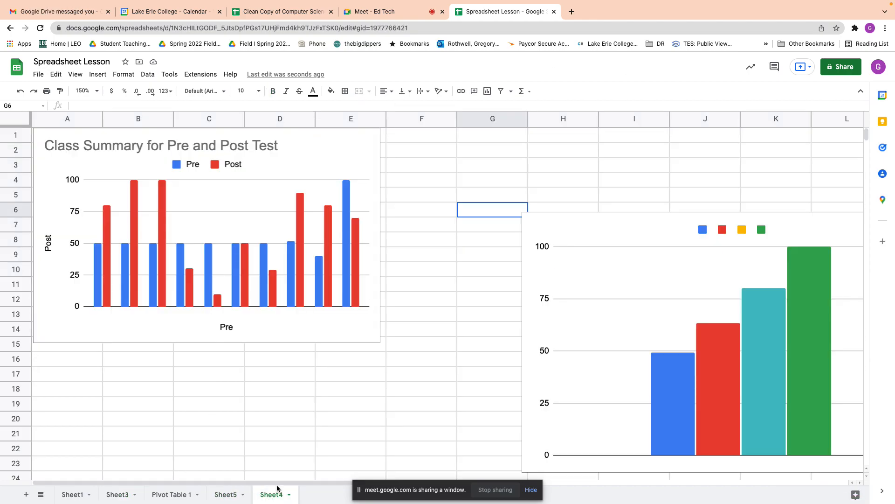
pyautogui.click(172, 495)
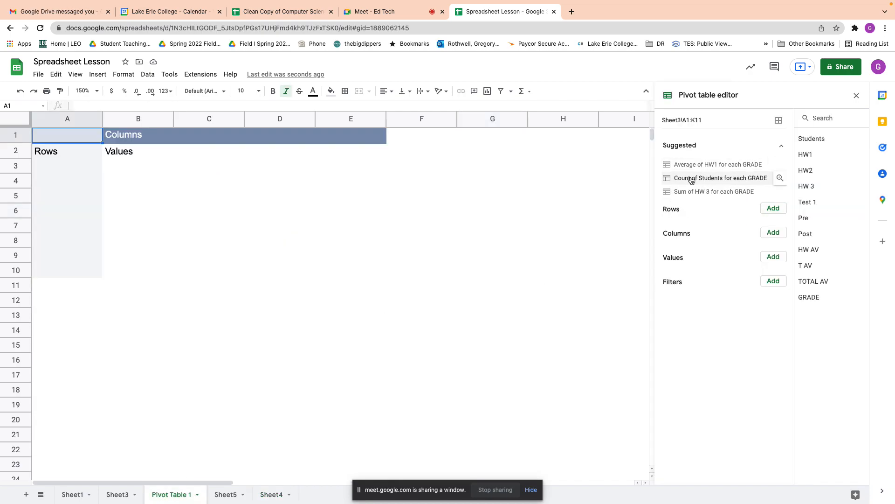
# Add Students as a row field of the emptied pivot table and turn off its totals.
pyautogui.click(778, 207)
pyautogui.click(781, 226)
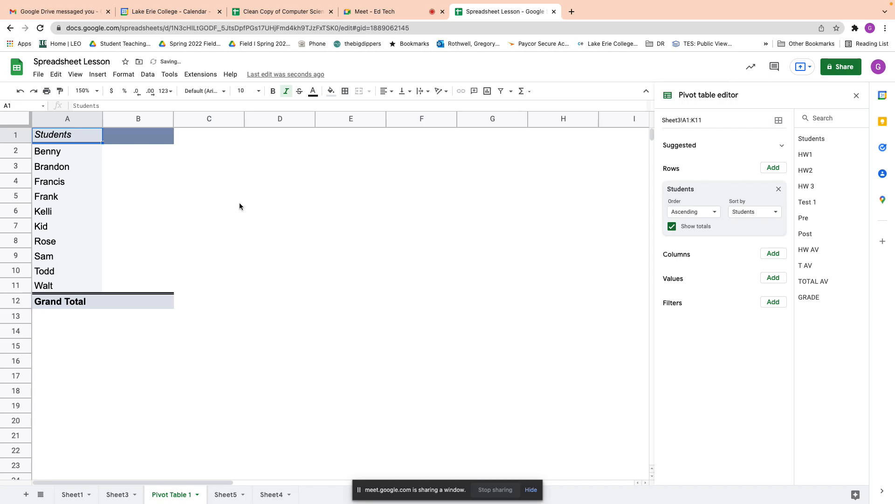
pyautogui.click(671, 226)
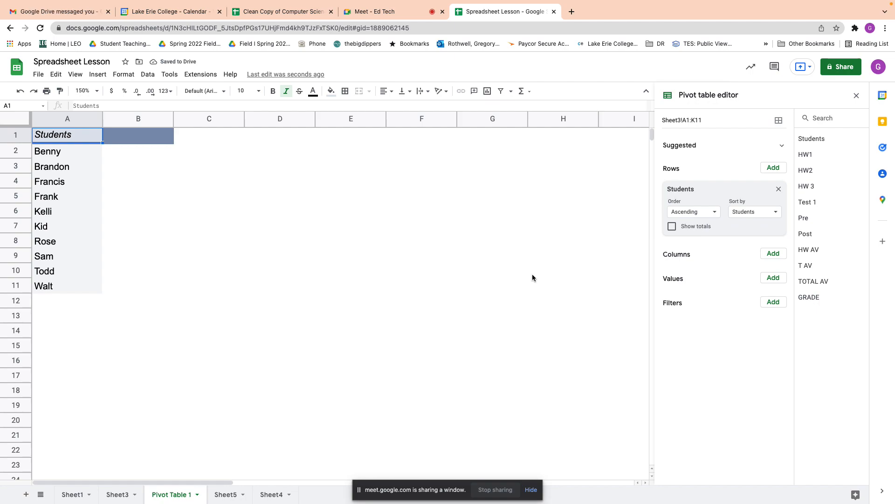
pyautogui.hscroll(6, 351, 340)
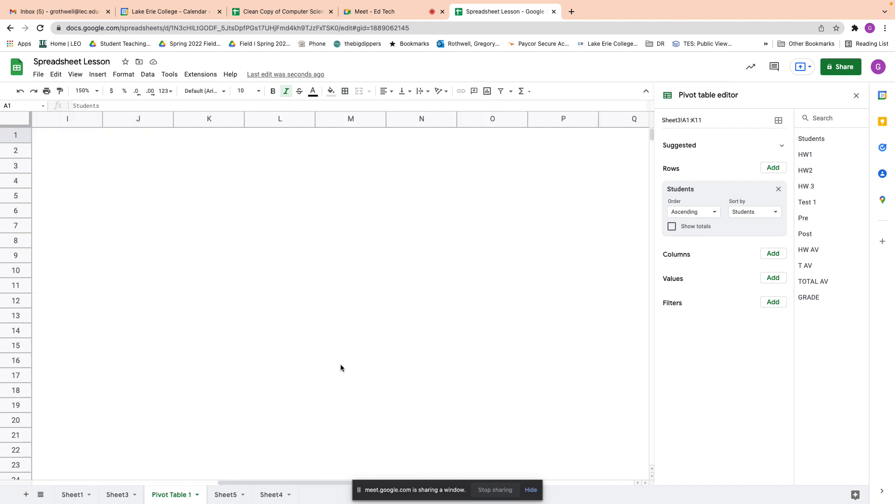
pyautogui.hscroll(-6, 173, 300)
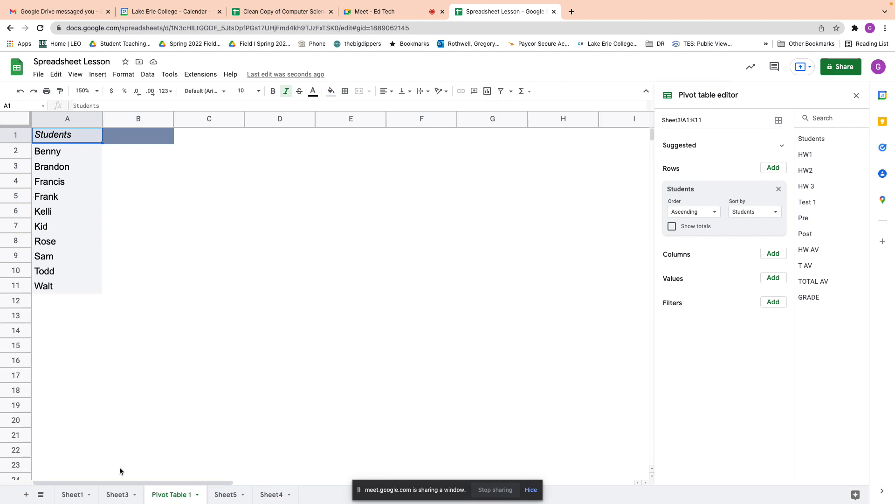
# Rename Sheet3 as Gradebook.
pyautogui.rightClick(118, 496)
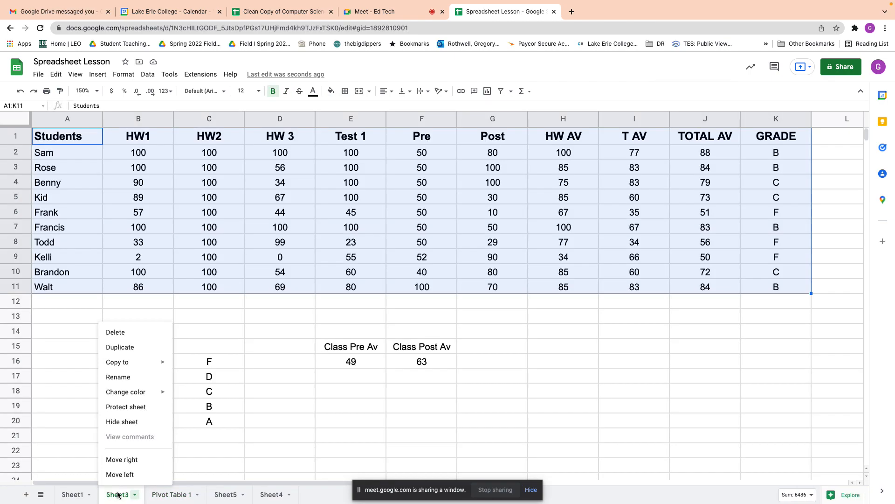
pyautogui.click(129, 375)
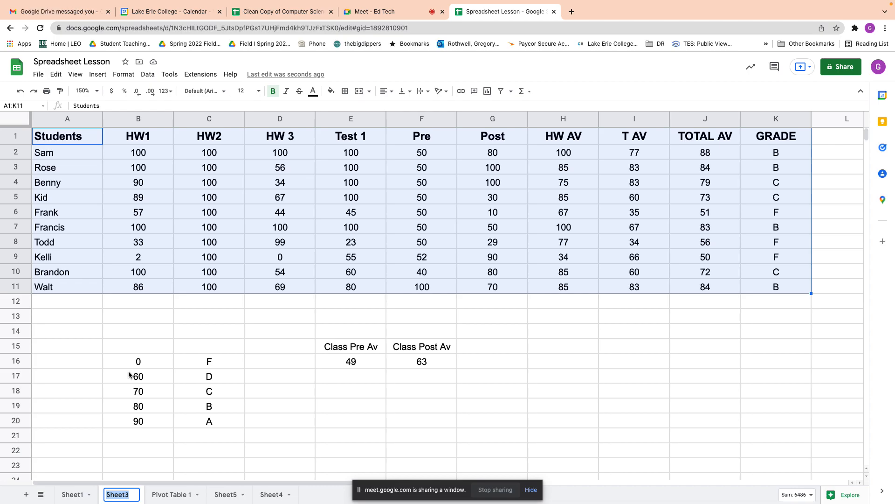
pyautogui.write('Gr')
pyautogui.write('brook')
pyautogui.press('BackSpace')
pyautogui.press('BackSpace')
pyautogui.press('BackSpace')
pyautogui.press('BackSpace')
pyautogui.write('ook.')
pyautogui.press('BackSpace')
pyautogui.press('Return')
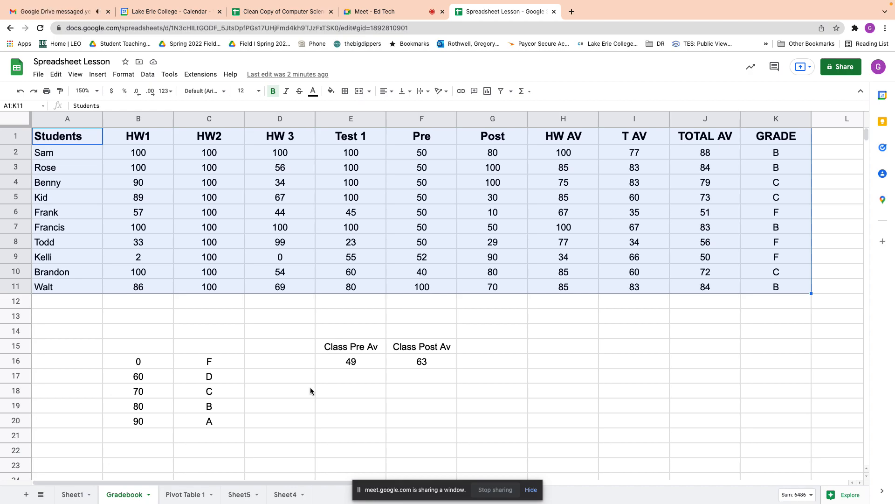
# Switch from the spreadsheet to the macOS desktop.
pyautogui.hotkey('ctrl', 'Left')
pyautogui.hotkey('ctrl', 'Left')
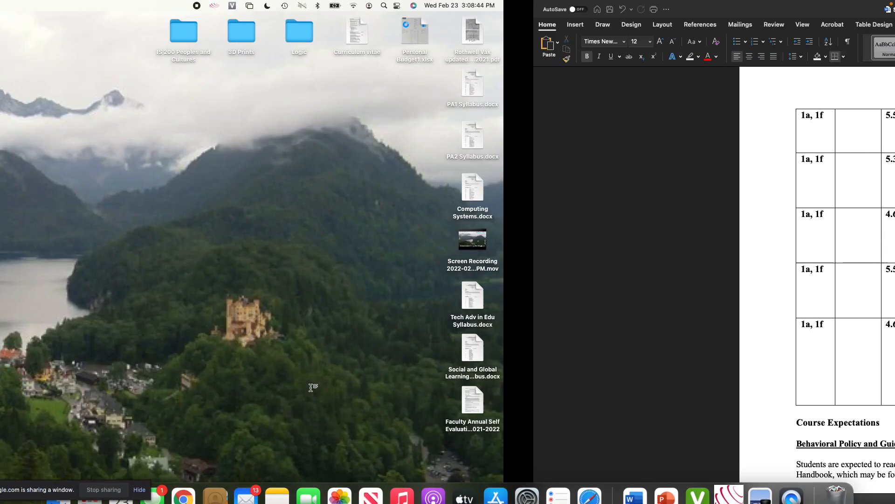